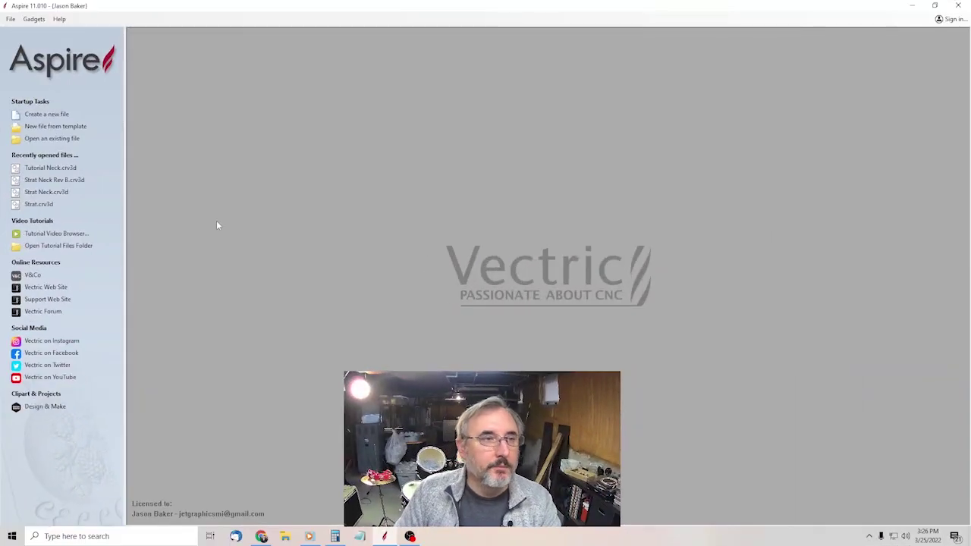
# Create a new double-sided job with material height 5 inches and thickness 0.75 inches.
pyautogui.click(44, 115)
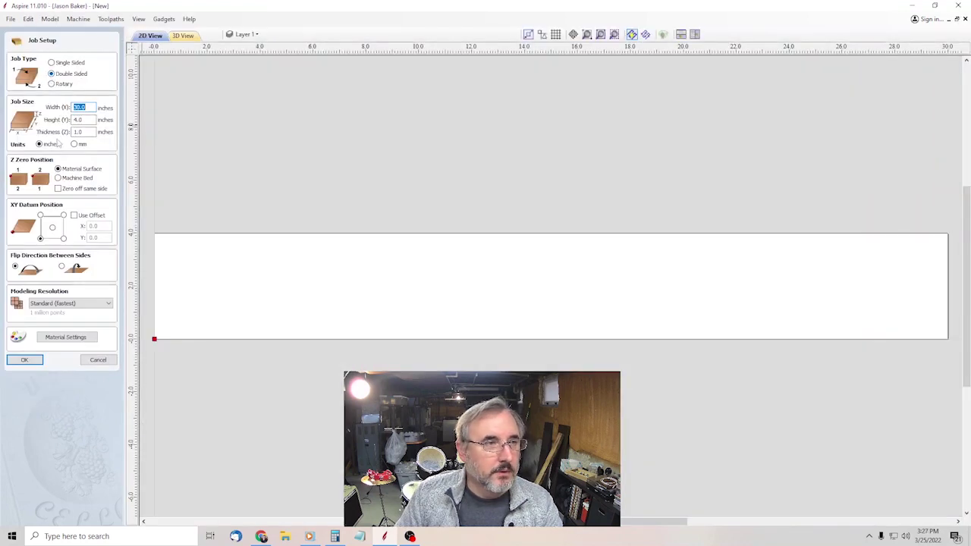
pyautogui.click(90, 122)
pyautogui.write('5')
pyautogui.press('Return')
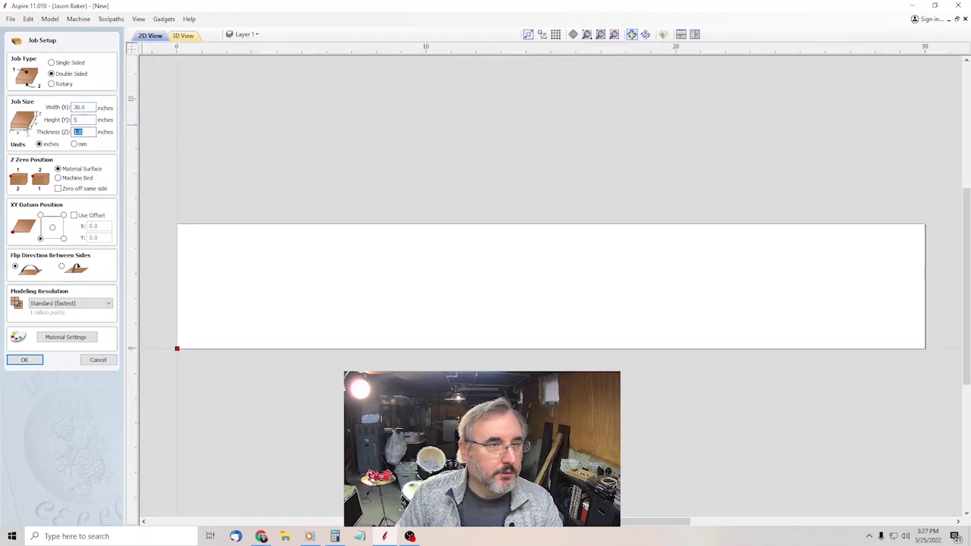
pyautogui.write('.75')
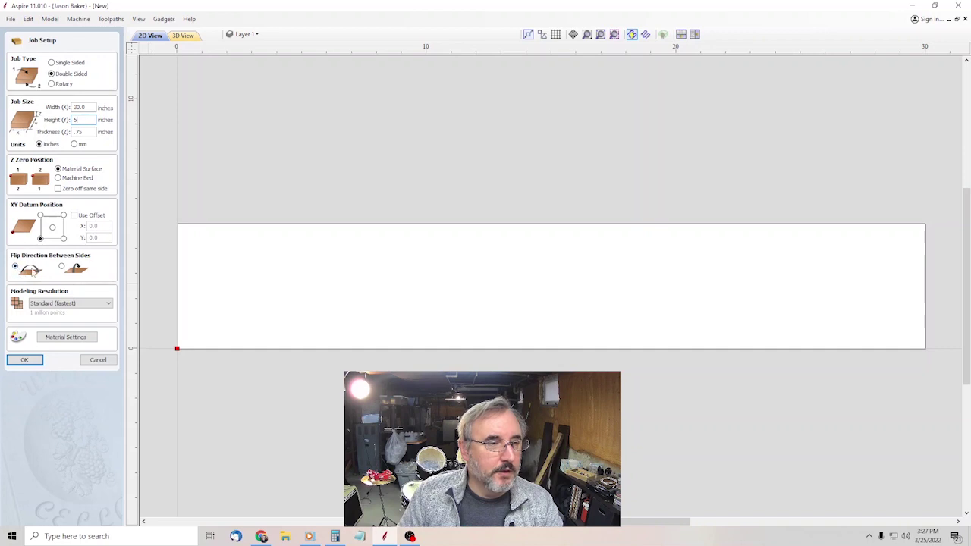
# Accept the 30 × 5 job settings and import Fender-Stratocaster-62 Neck.dxf.
pyautogui.click(25, 362)
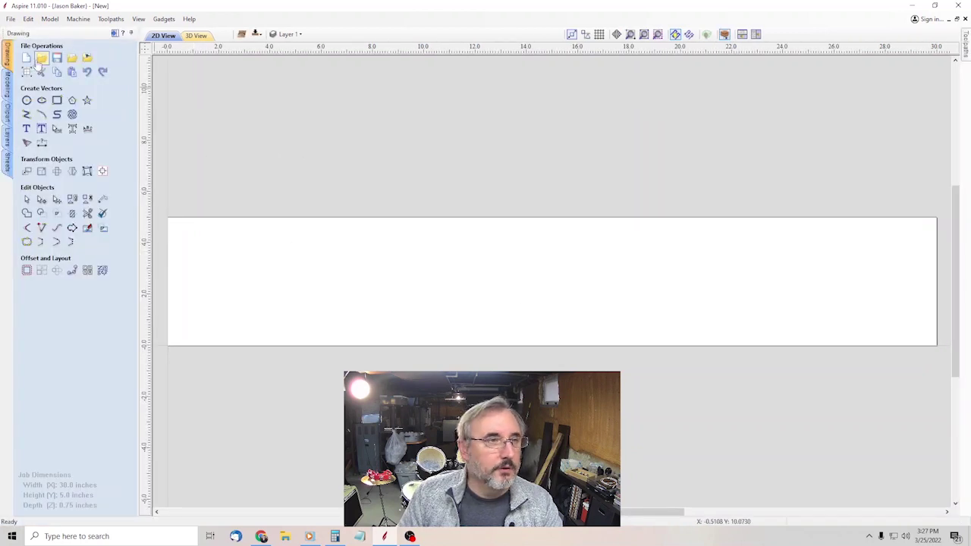
pyautogui.click(11, 18)
pyautogui.moveTo(50, 158)
pyautogui.click(150, 158)
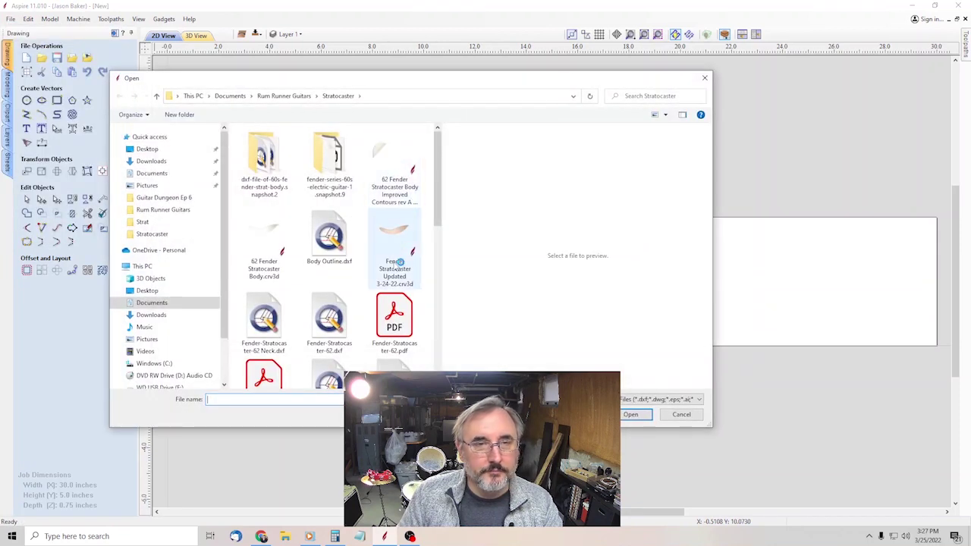
pyautogui.scroll(-2, 399, 263)
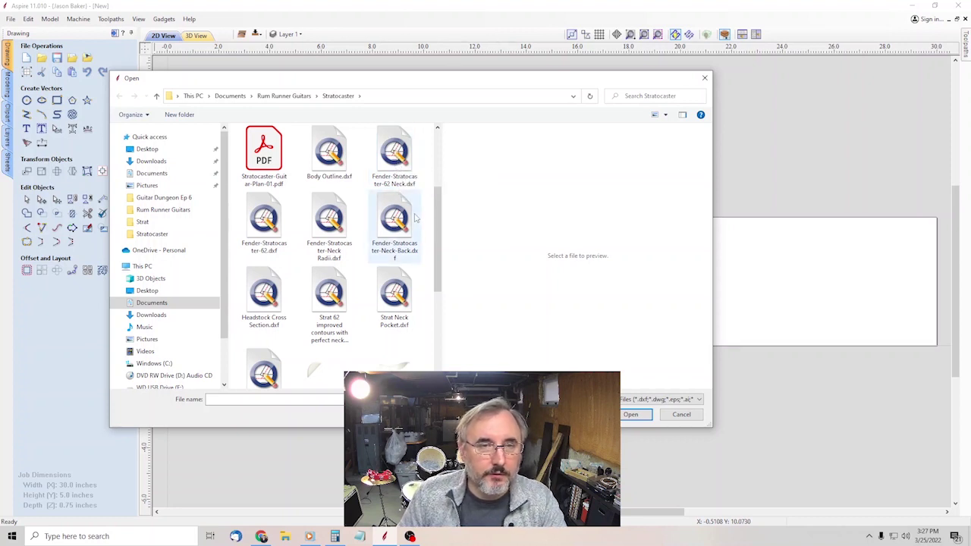
pyautogui.click(398, 156)
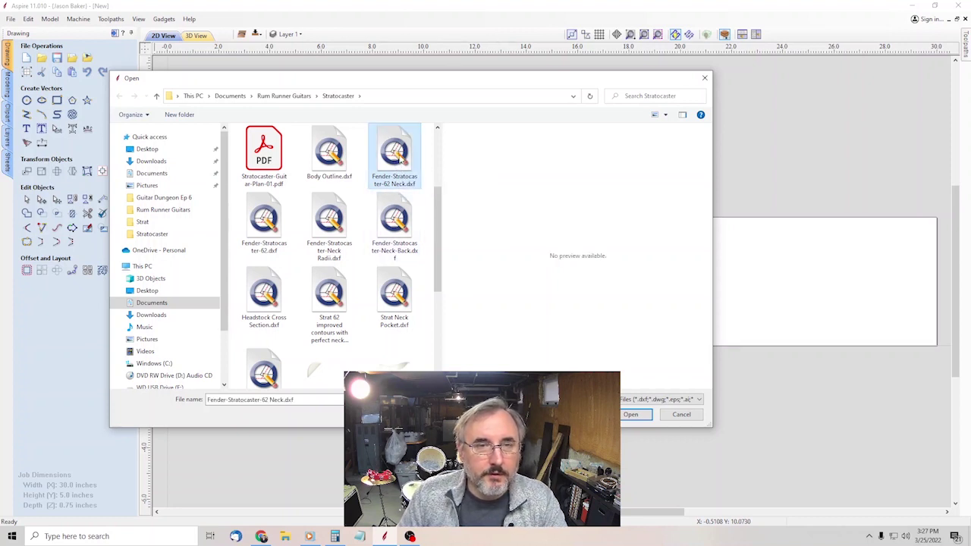
pyautogui.click(636, 415)
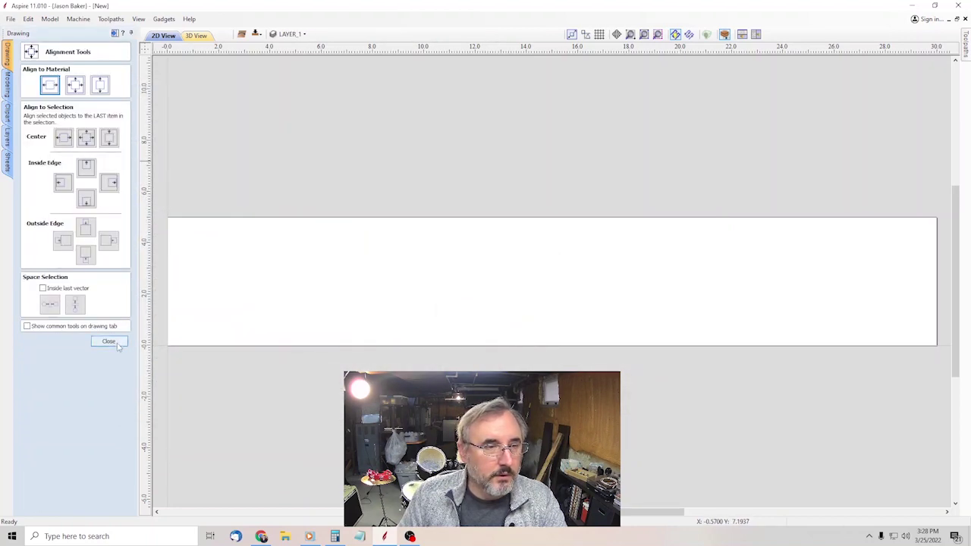
# Centre the imported neck drawing on the material.
pyautogui.click(109, 341)
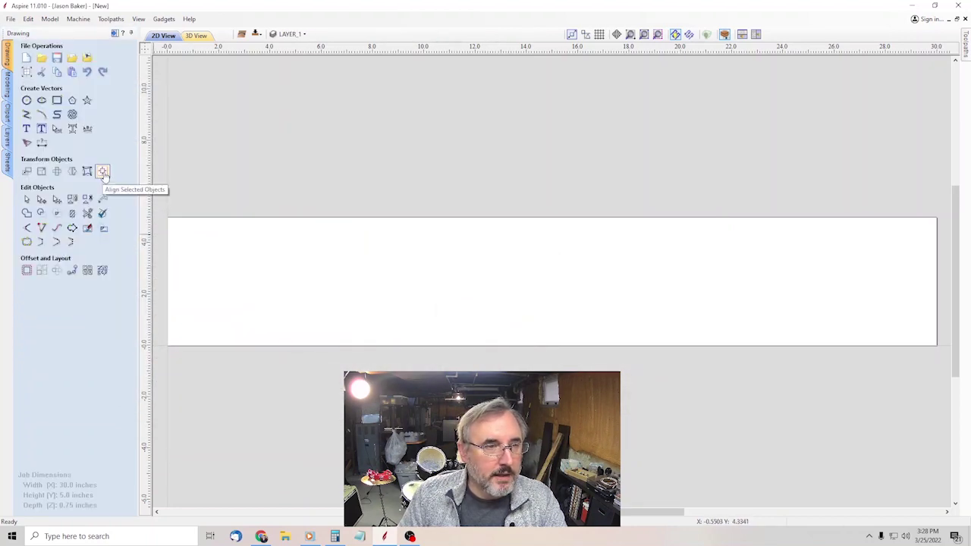
pyautogui.click(103, 174)
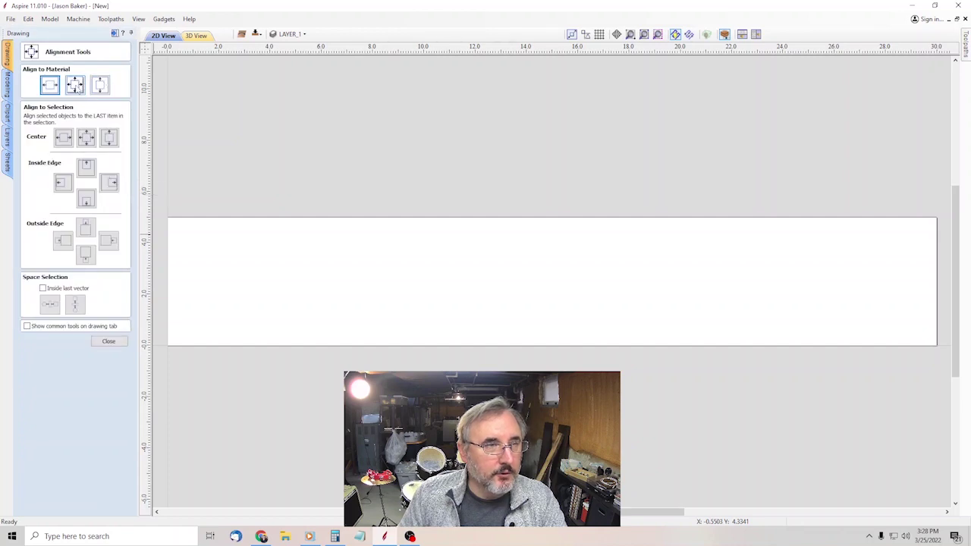
pyautogui.click(75, 85)
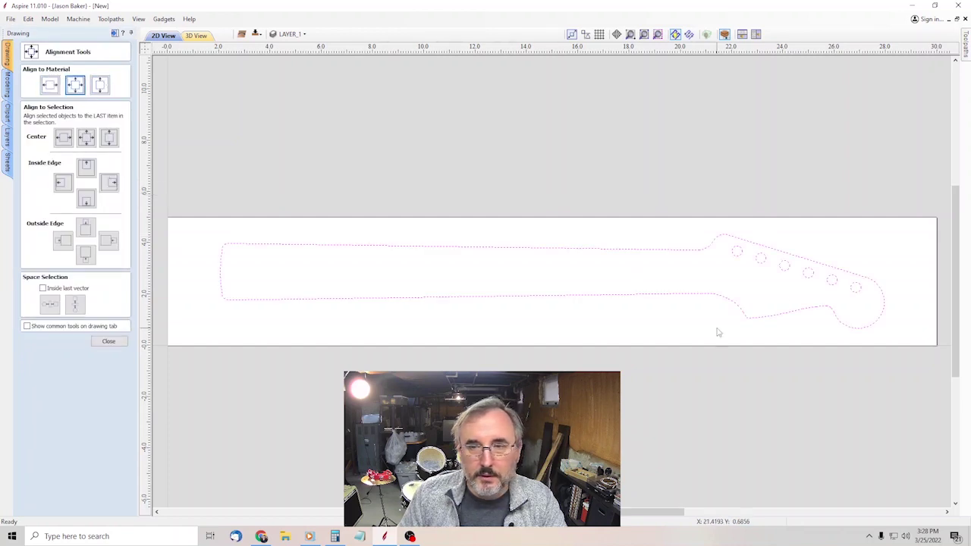
# Join the open pieces of the neck outline into one closed vector.
pyautogui.press('Escape')
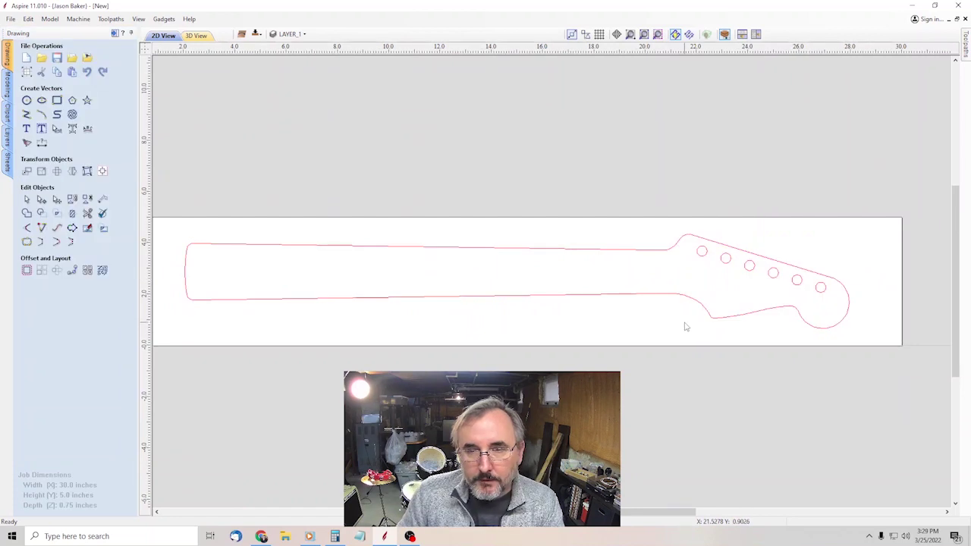
pyautogui.moveTo(166, 192); pyautogui.dragTo(458, 323)
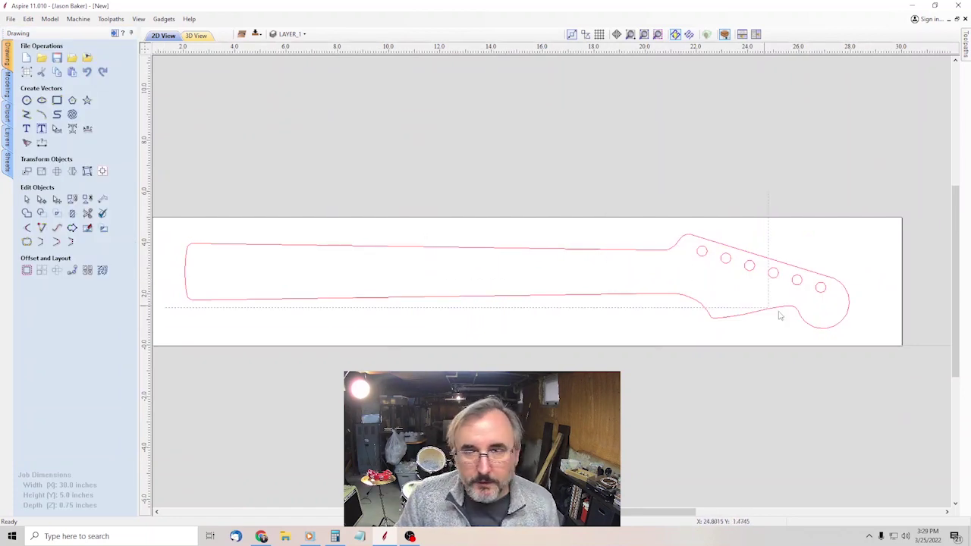
pyautogui.moveTo(789, 320); pyautogui.dragTo(870, 373)
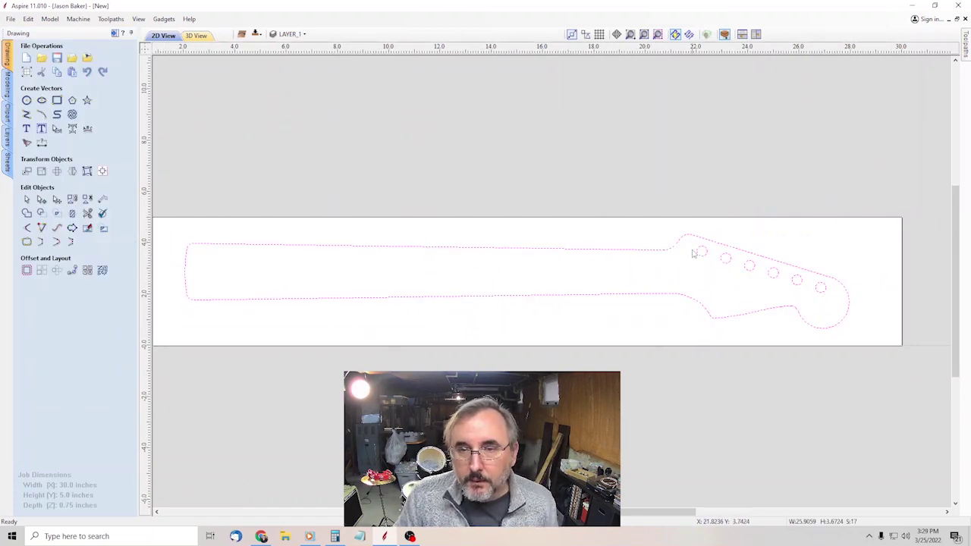
pyautogui.moveTo(692, 243); pyautogui.dragTo(831, 302)
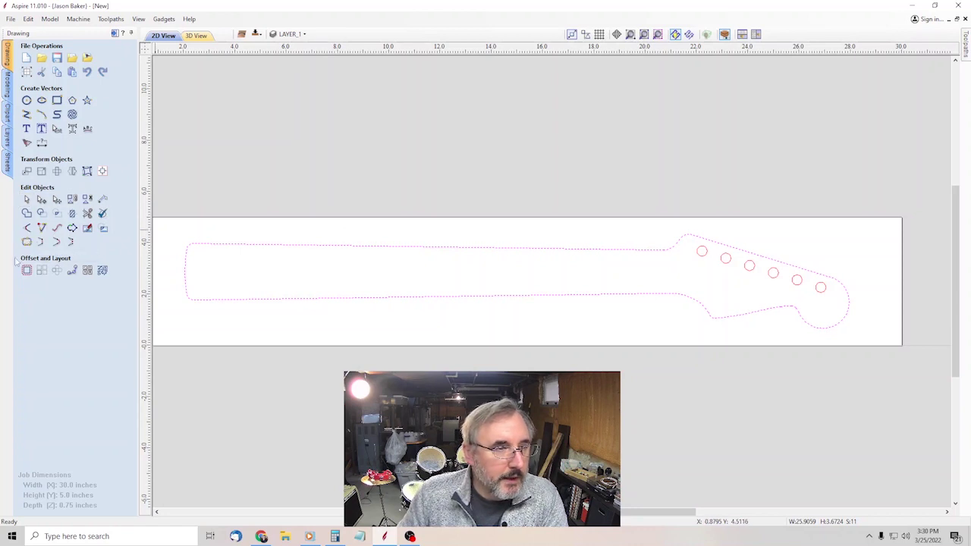
pyautogui.click(27, 241)
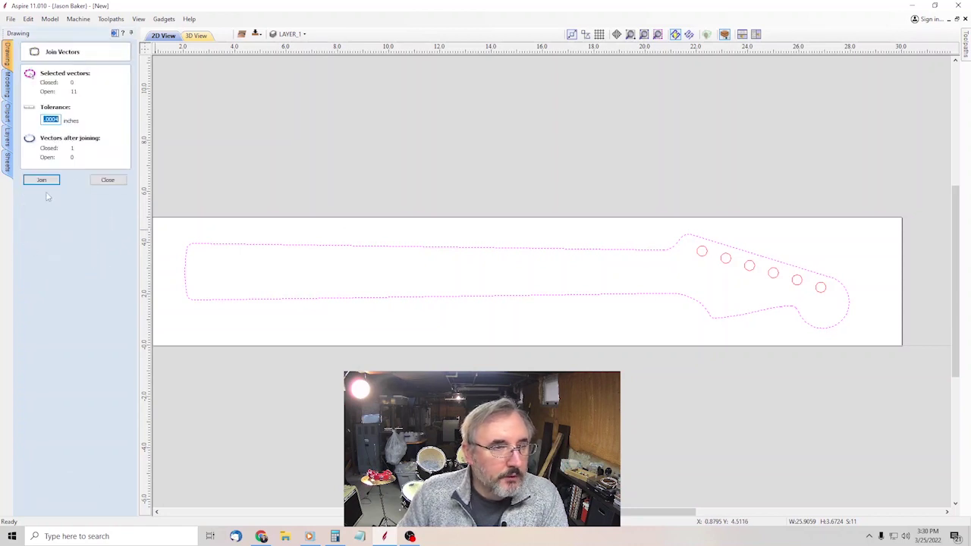
pyautogui.click(45, 182)
pyautogui.click(108, 180)
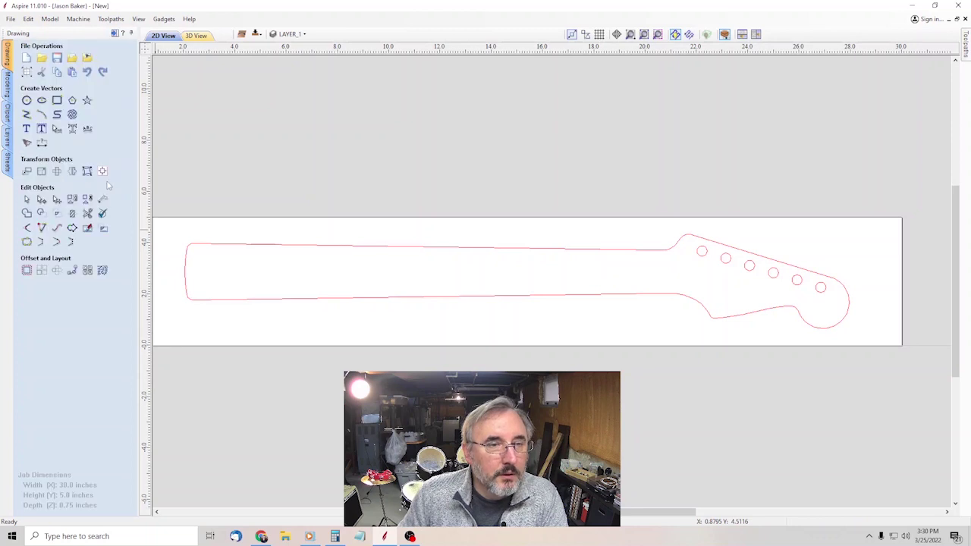
# Delete the empty layers, leaving only LAYER_1.
pyautogui.click(286, 34)
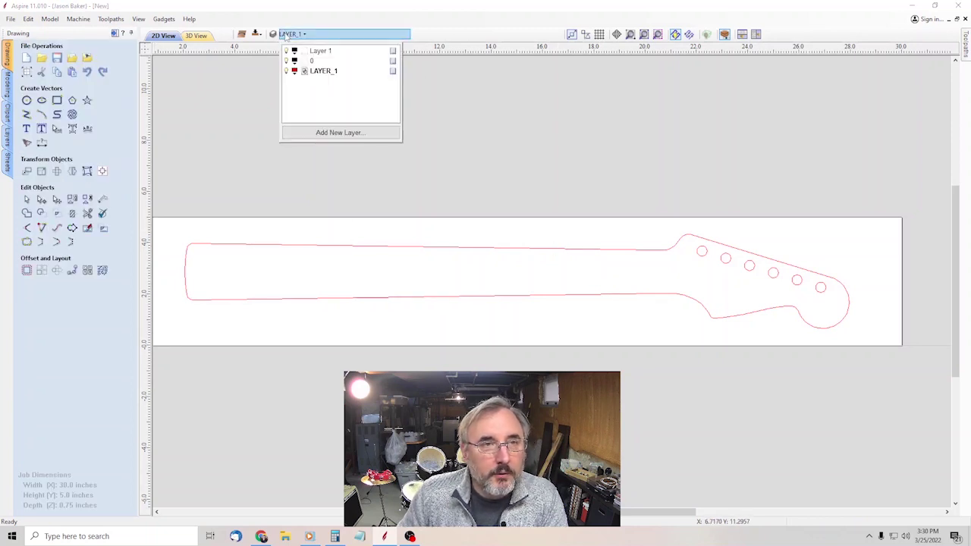
pyautogui.rightClick(321, 75)
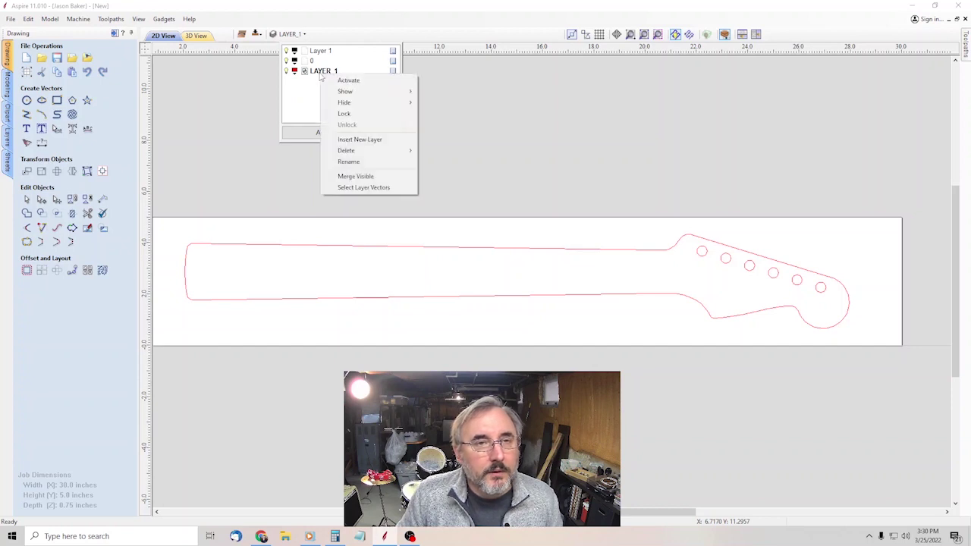
pyautogui.moveTo(385, 157)
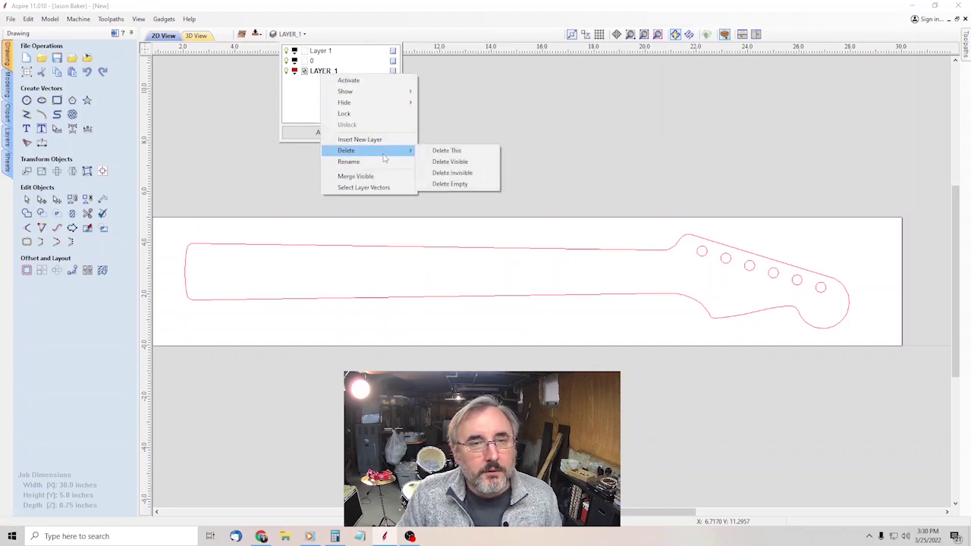
pyautogui.click(456, 185)
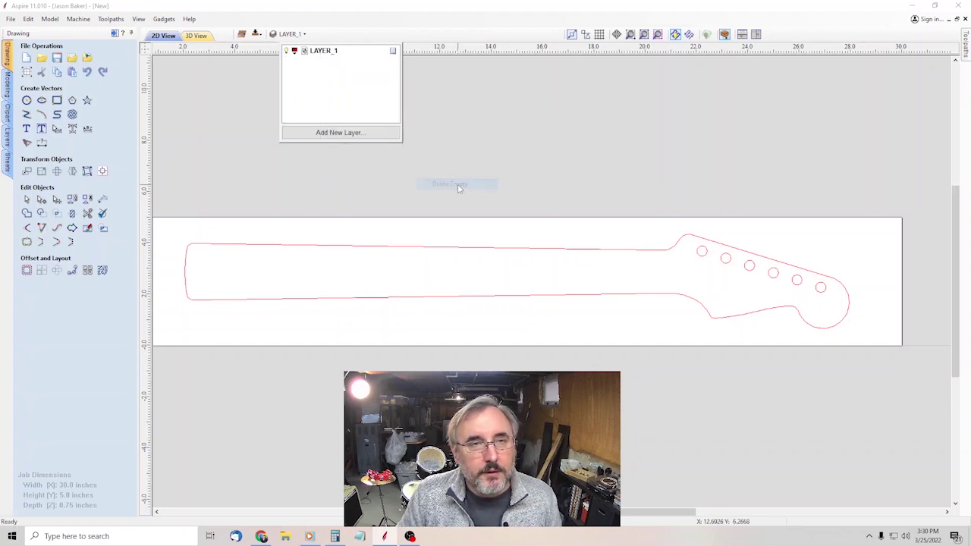
# Rename LAYER_1 to 'Neck Outline'.
pyautogui.doubleClick(323, 52)
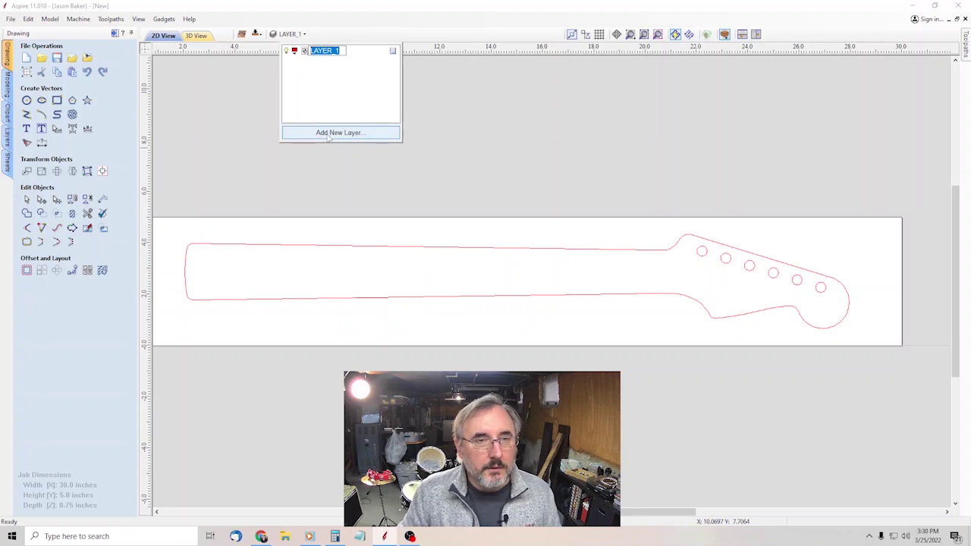
pyautogui.write('Ne')
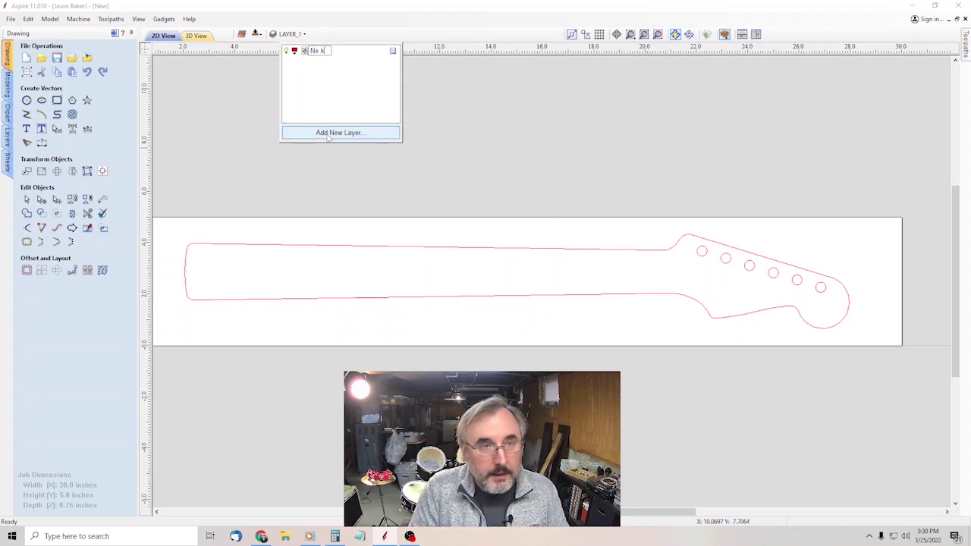
pyautogui.write('ck Outline')
pyautogui.press('Return')
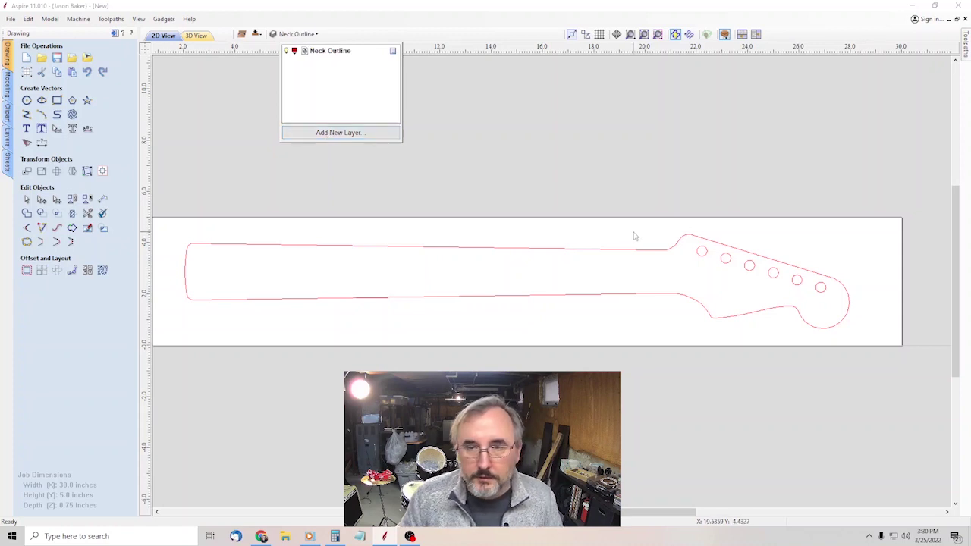
pyautogui.scroll(1, 839, 311)
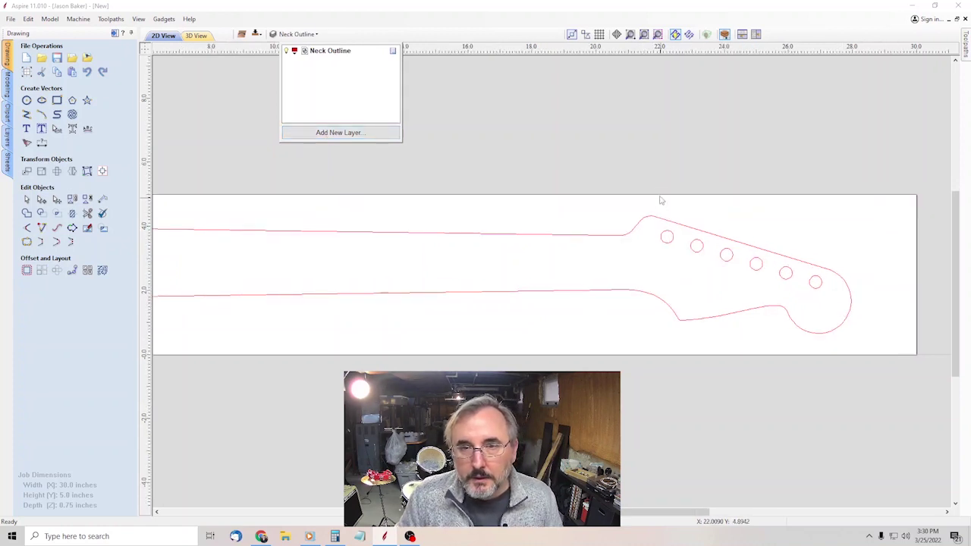
# Move the six tuner holes onto a new layer named 'Tuning Key Holes'.
pyautogui.moveTo(656, 191); pyautogui.dragTo(824, 293)
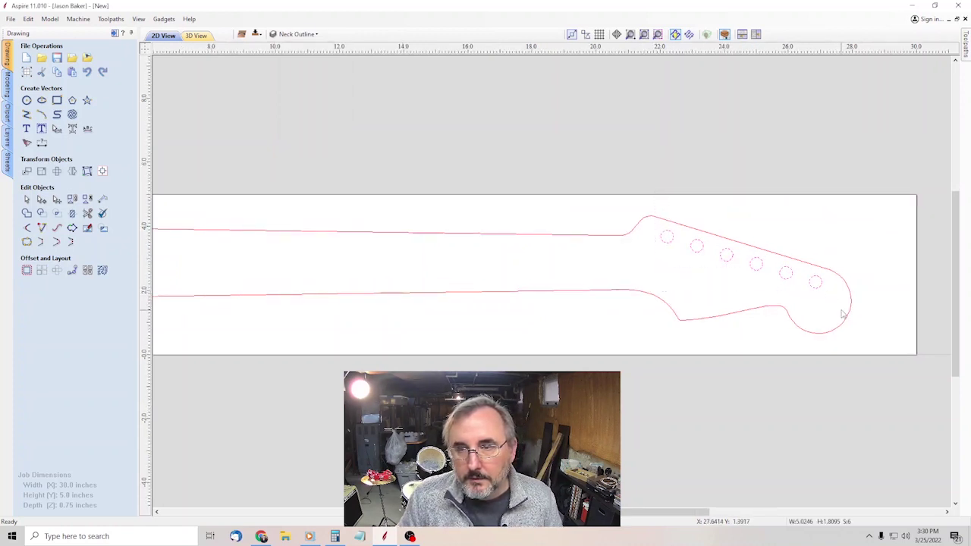
pyautogui.rightClick(824, 289)
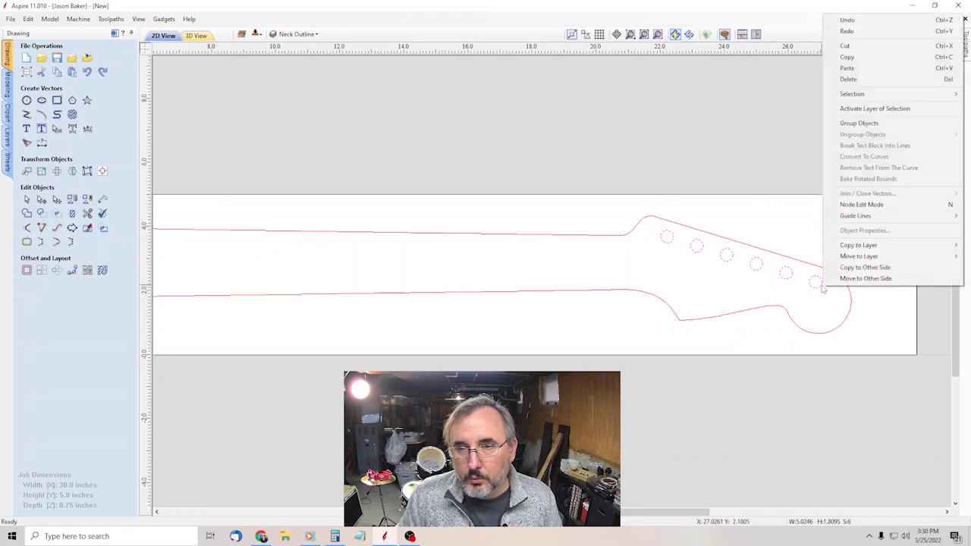
pyautogui.moveTo(868, 260)
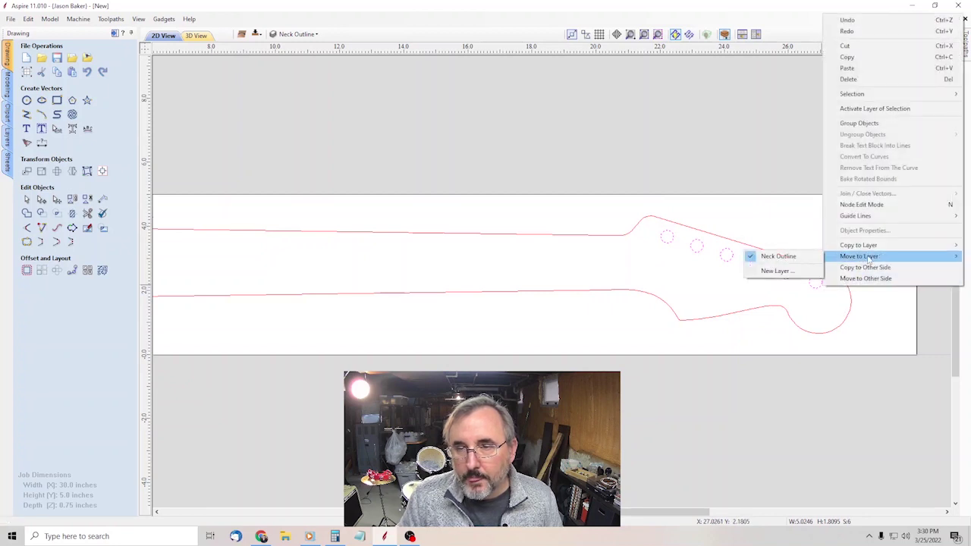
pyautogui.click(789, 271)
pyautogui.write('Tuning Key Holes')
pyautogui.press('Return')
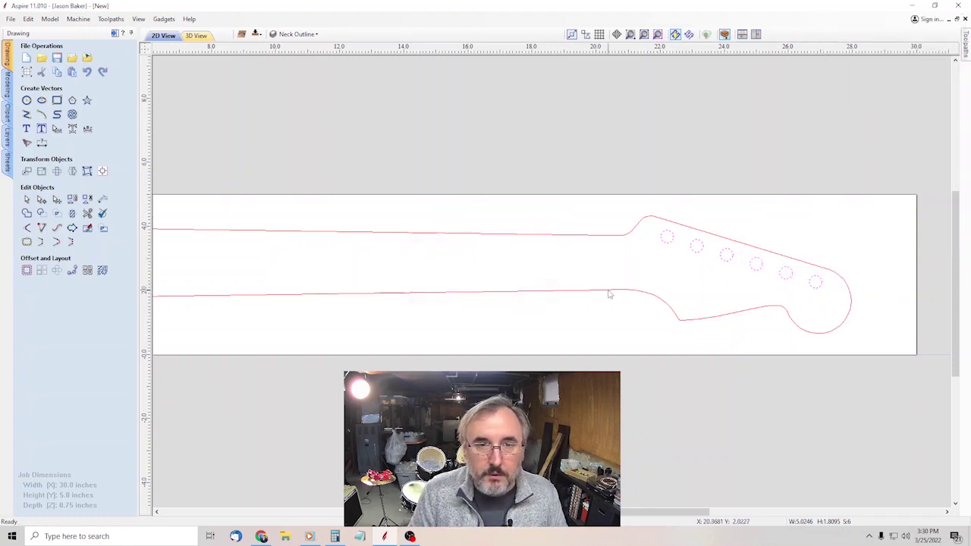
# Give the Tuning Key Holes layer an orange colour.
pyautogui.click(294, 34)
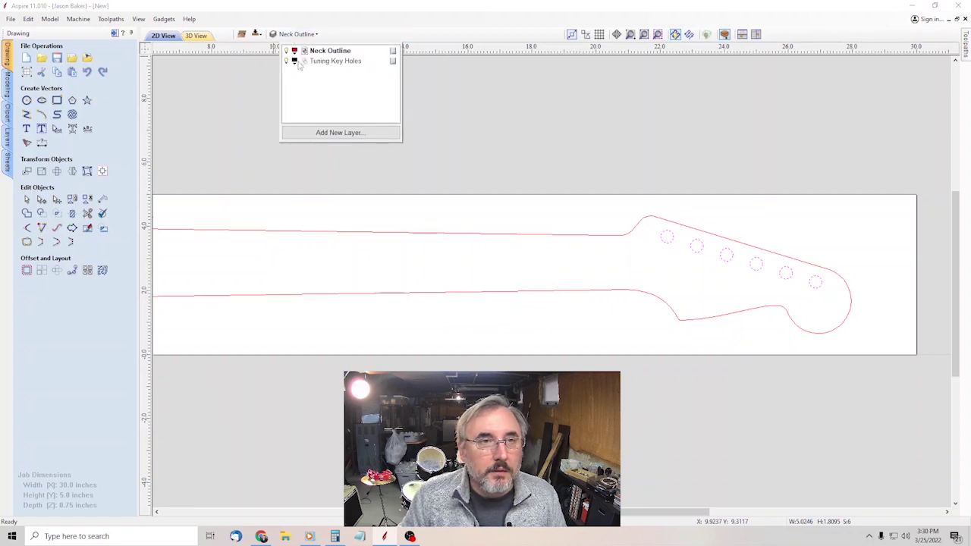
pyautogui.click(294, 60)
pyautogui.click(306, 104)
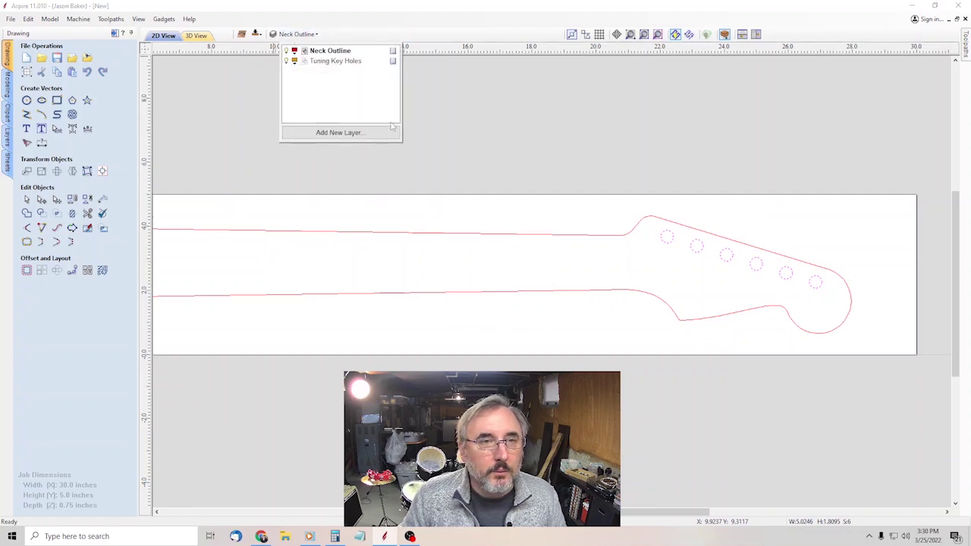
pyautogui.click(695, 194)
pyautogui.scroll(3, 838, 301)
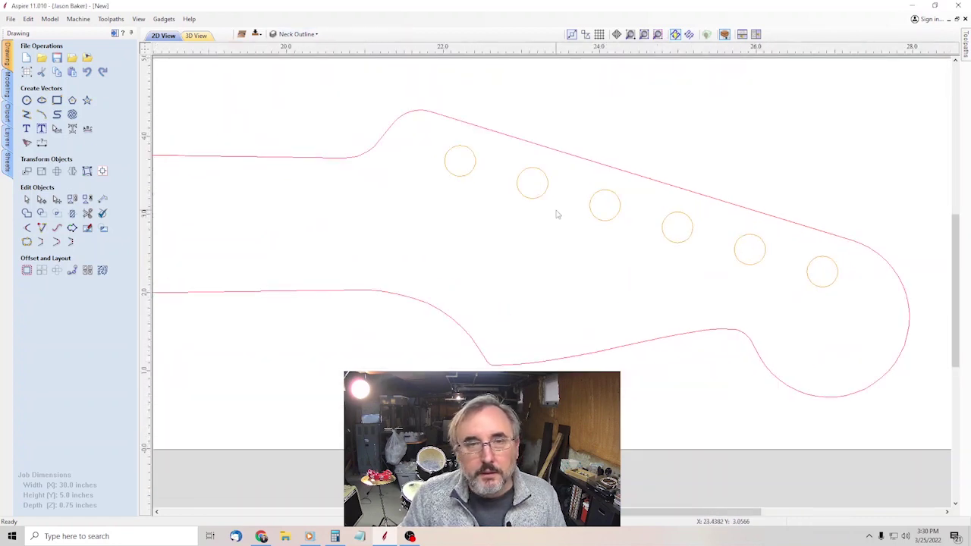
# Run Vector Validator on the six selected tuning-key circles.
pyautogui.click(470, 175)
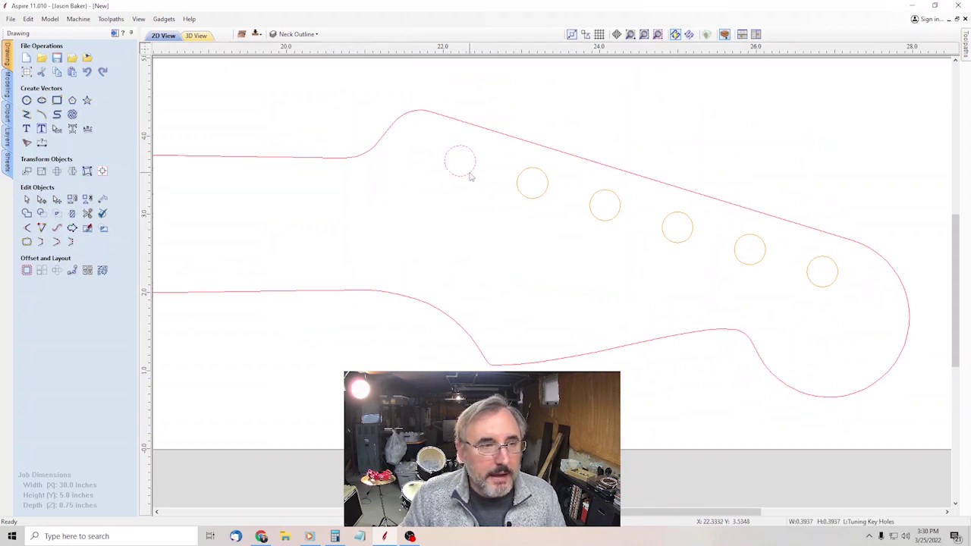
pyautogui.moveTo(438, 135); pyautogui.dragTo(837, 300)
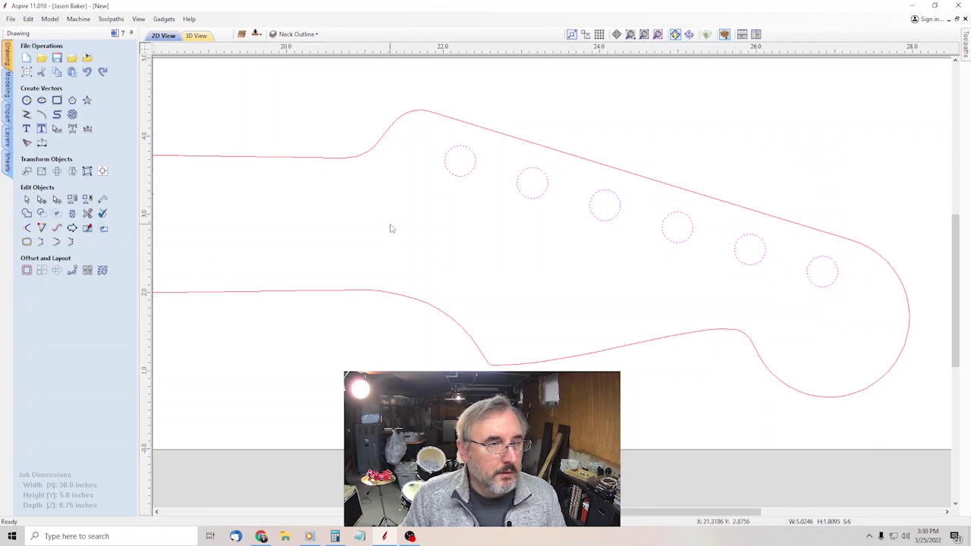
pyautogui.click(102, 215)
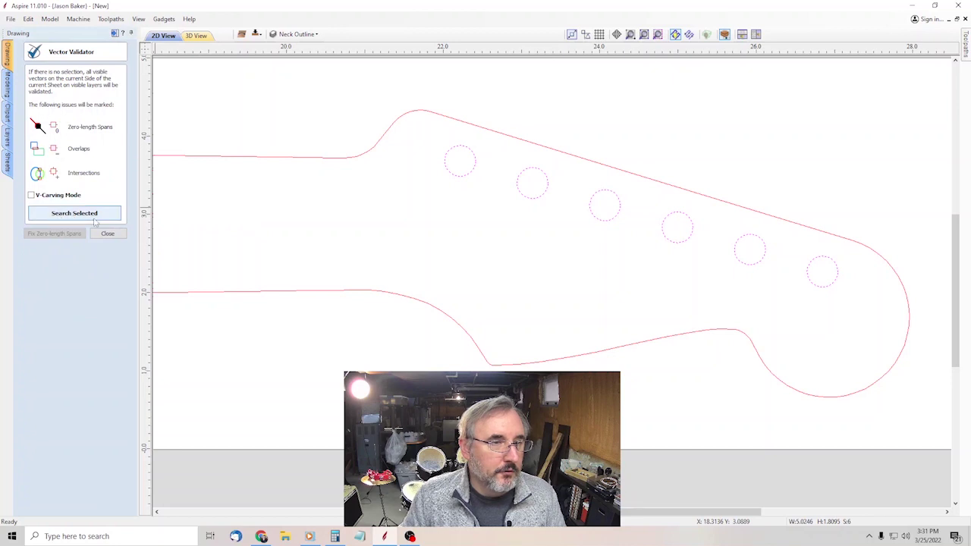
pyautogui.click(95, 217)
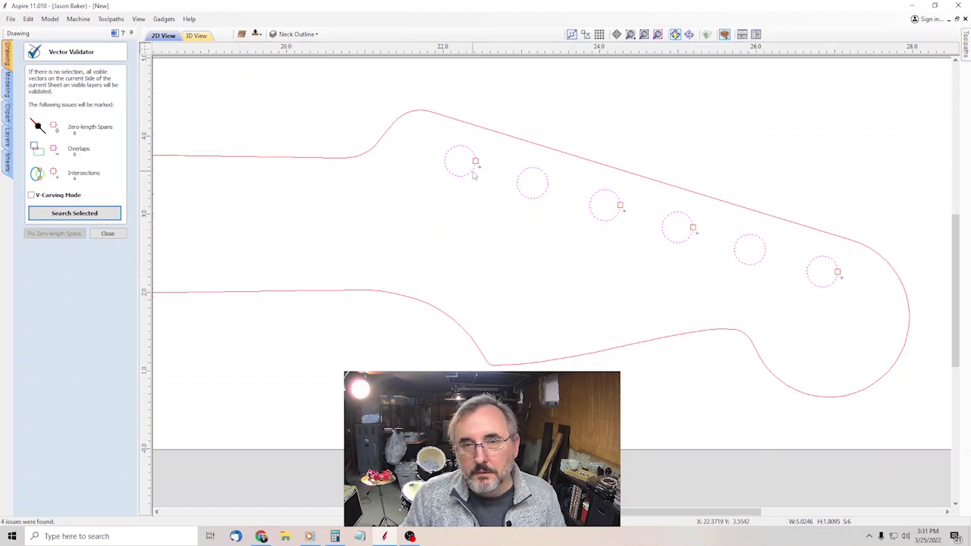
pyautogui.click(107, 234)
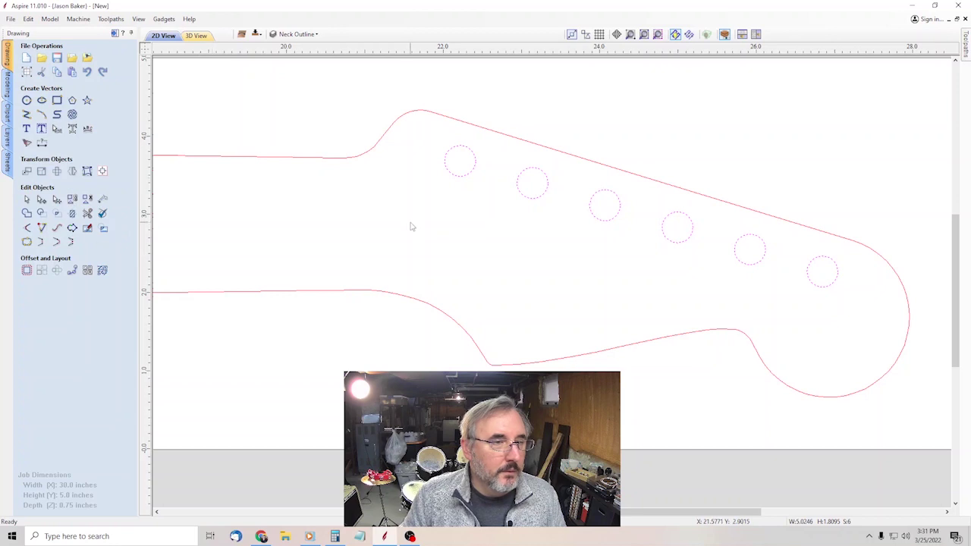
# Join the open circles into closed vectors, then select them along with the neck outline.
pyautogui.click(26, 241)
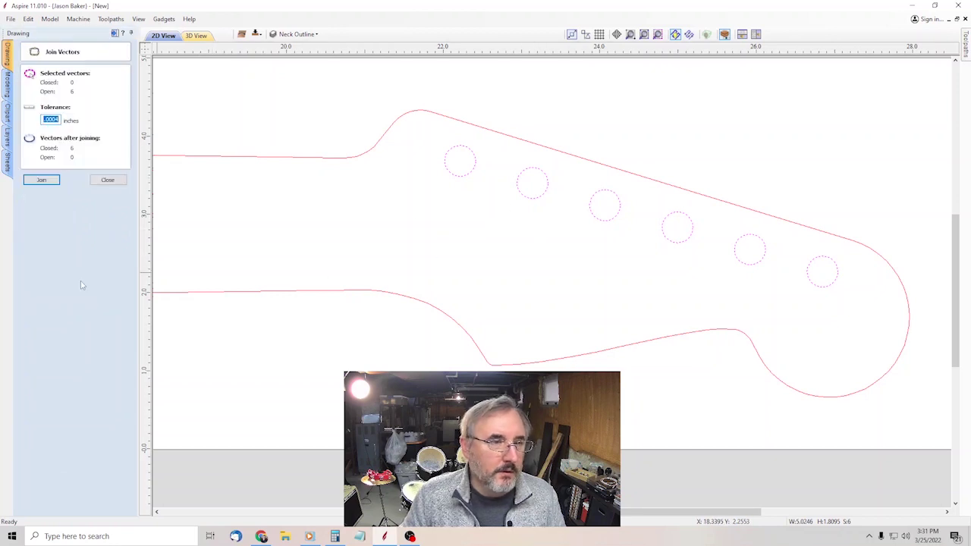
pyautogui.click(52, 181)
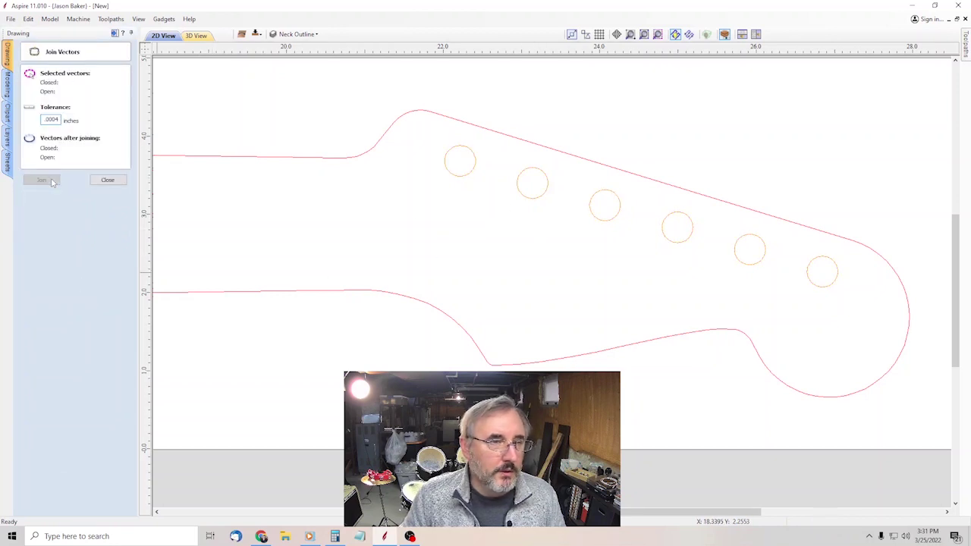
pyautogui.click(107, 180)
pyautogui.click(472, 175)
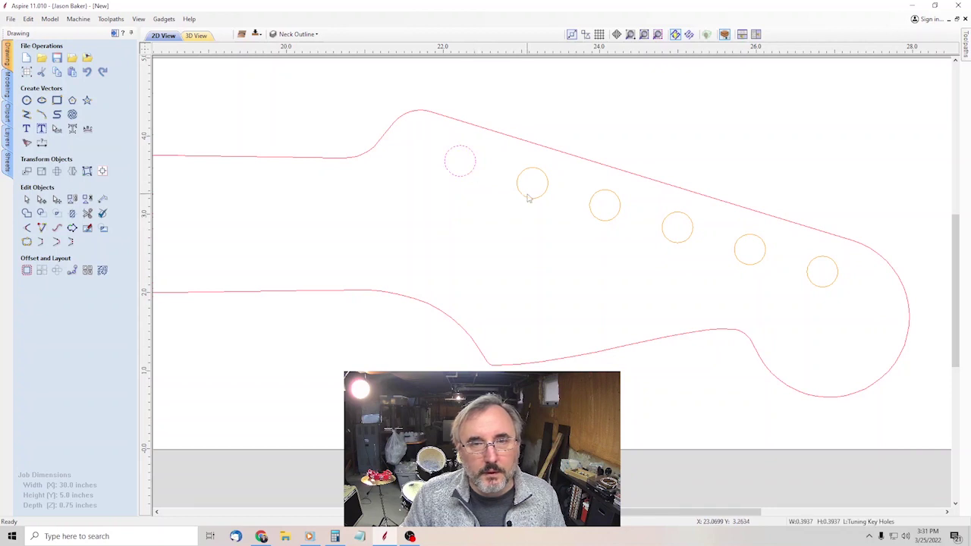
pyautogui.hotkey('ctrl', 'a')
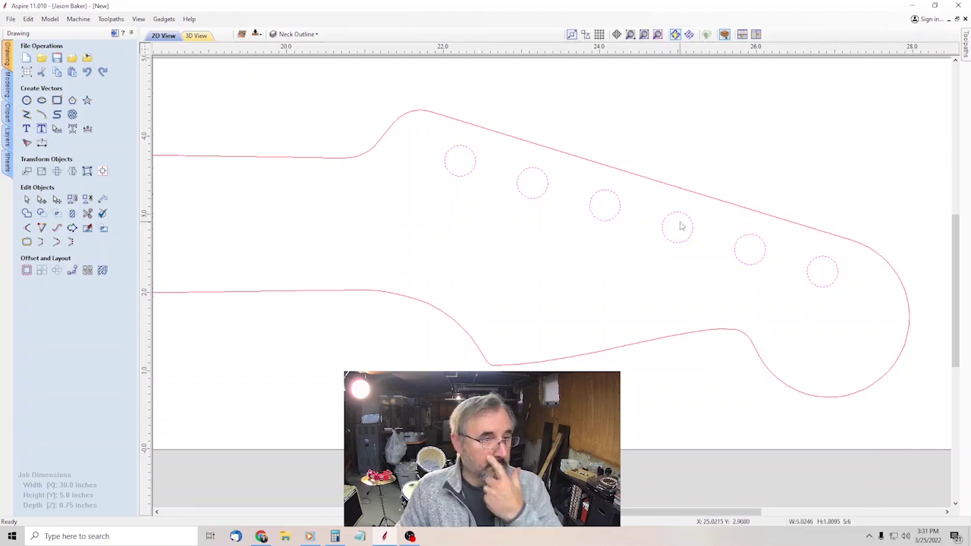
pyautogui.scroll(-3, 679, 225)
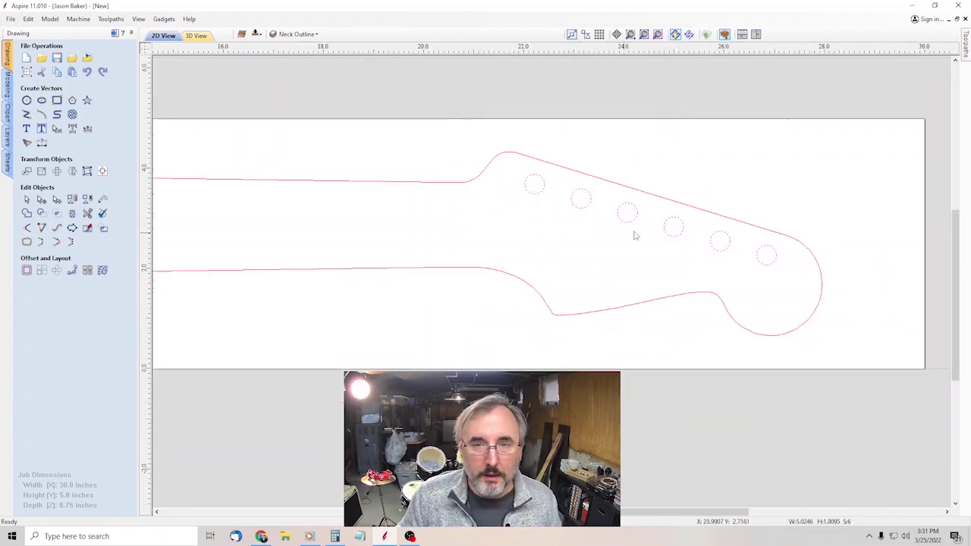
pyautogui.click(637, 253)
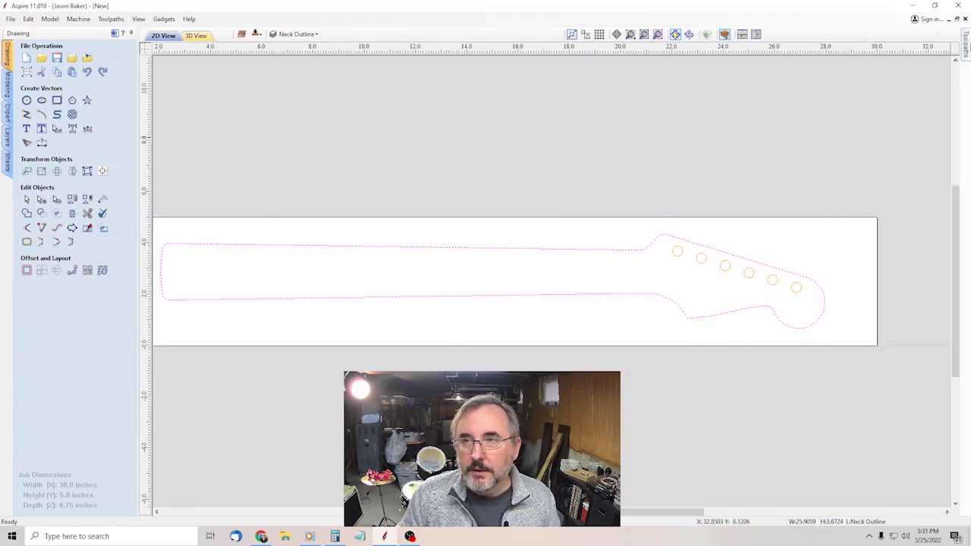
# Start a new profile toolpath with a cut depth of 0.8 inches.
pyautogui.click(967, 45)
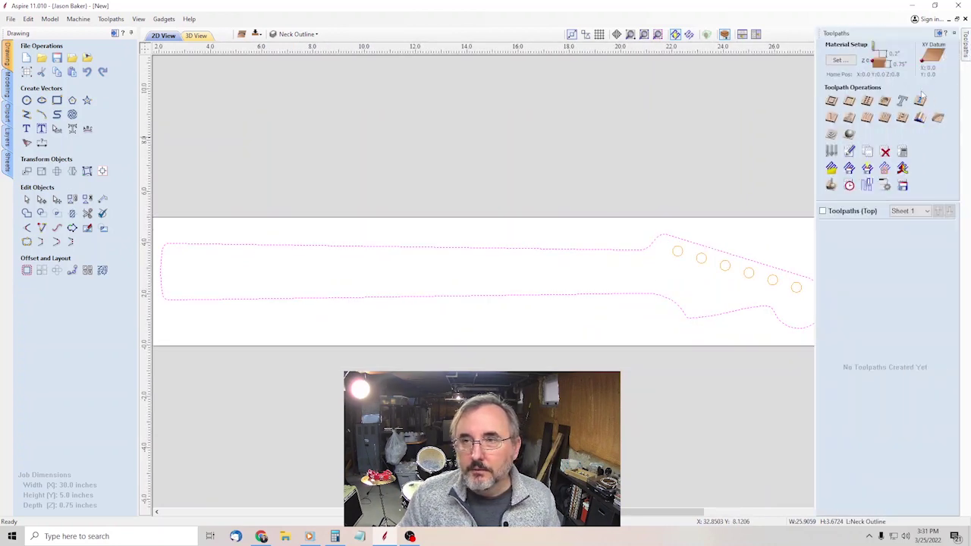
pyautogui.click(832, 103)
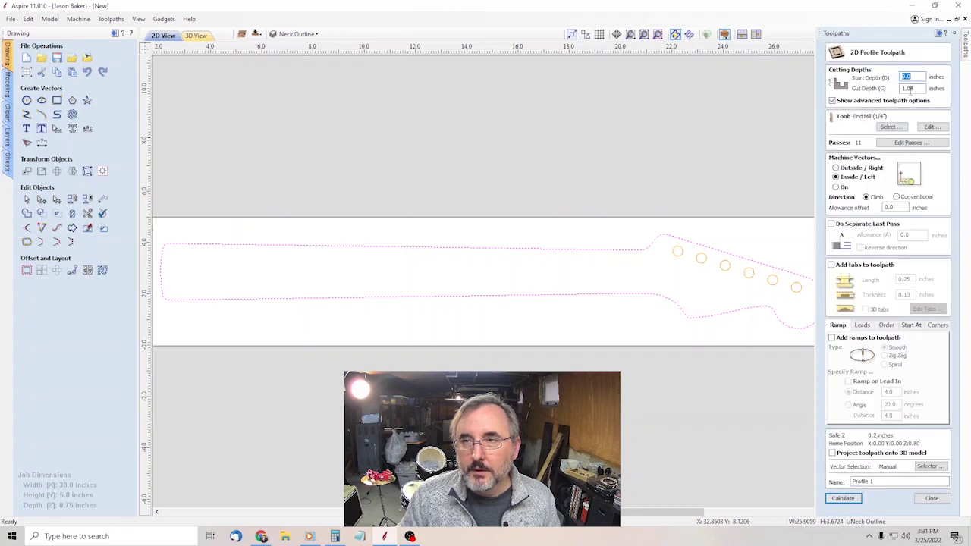
pyautogui.click(910, 88)
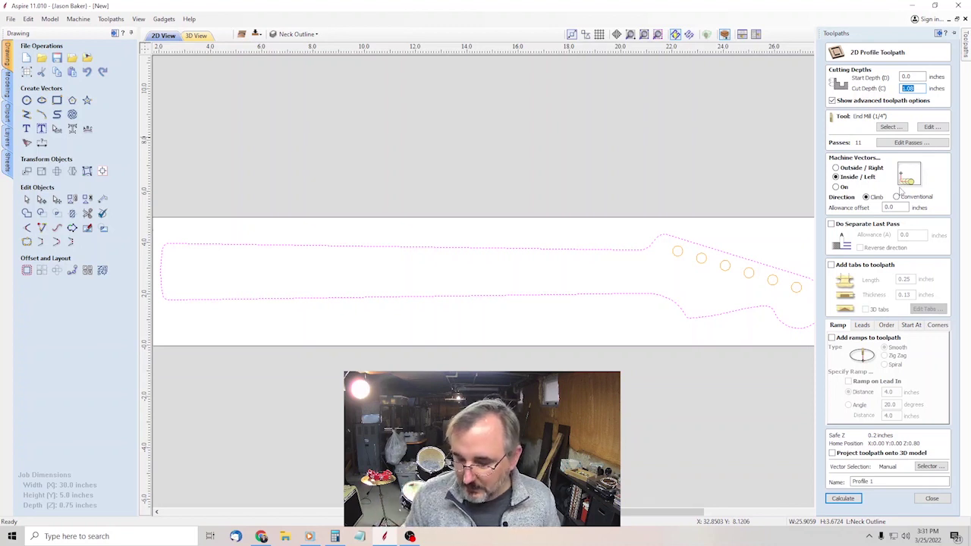
pyautogui.write('.')
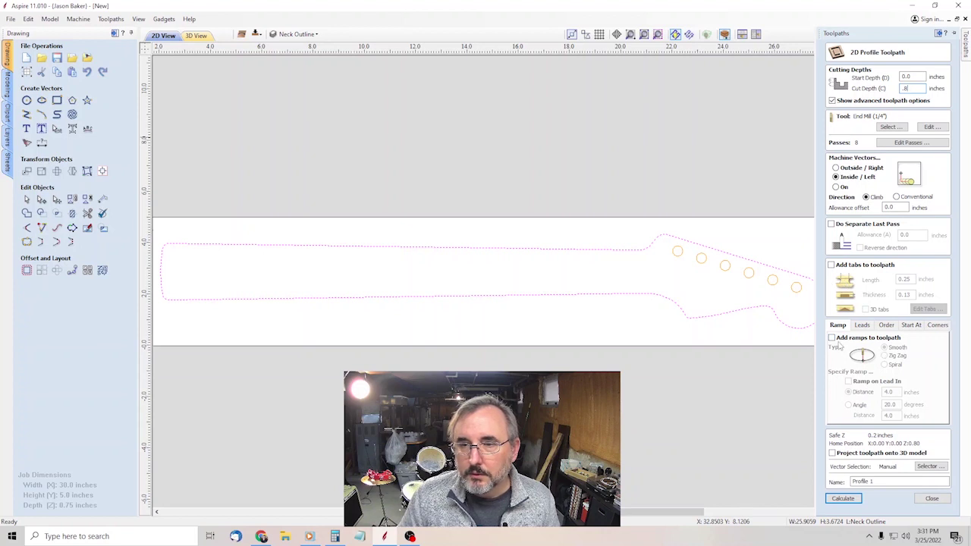
# Add four holding tabs, two on the top and two on the bottom edge of the neck.
pyautogui.click(832, 265)
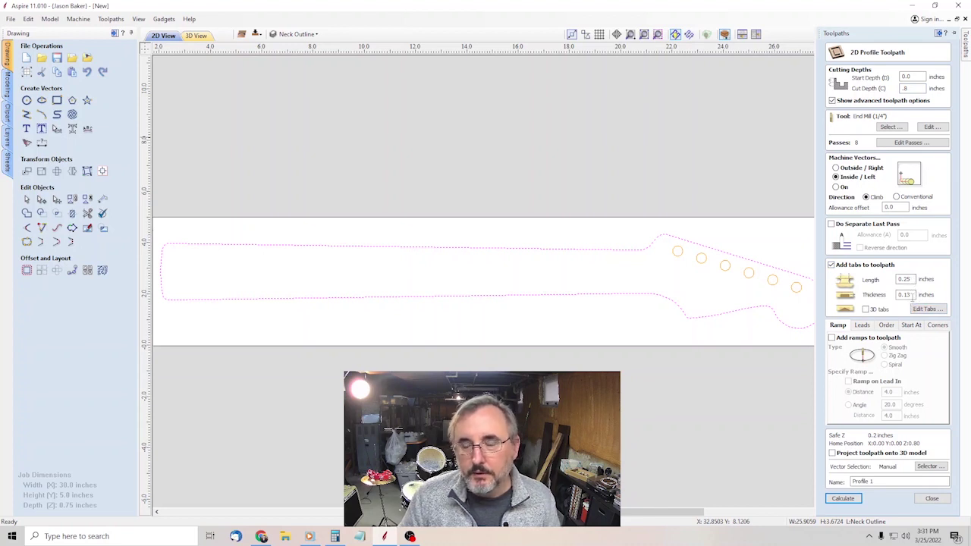
pyautogui.click(924, 310)
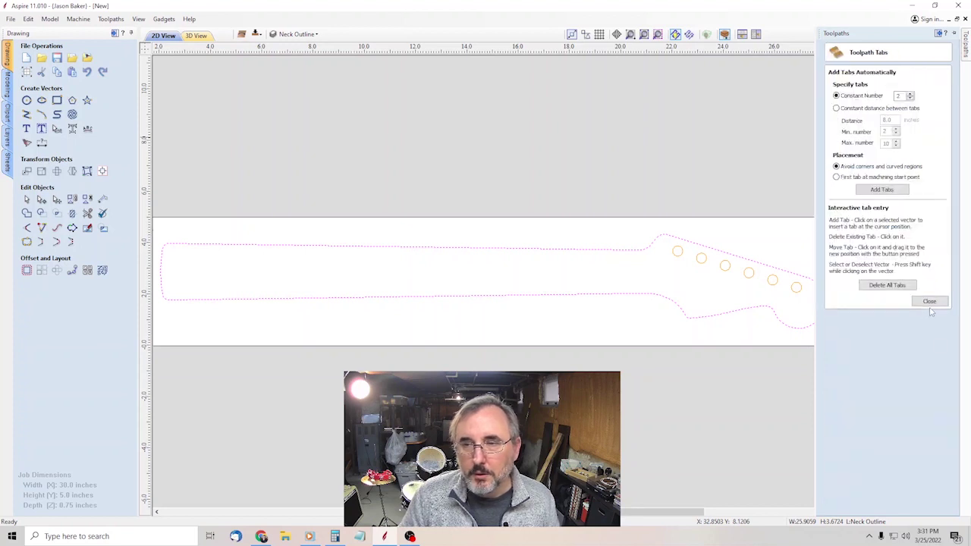
pyautogui.click(220, 244)
pyautogui.click(551, 248)
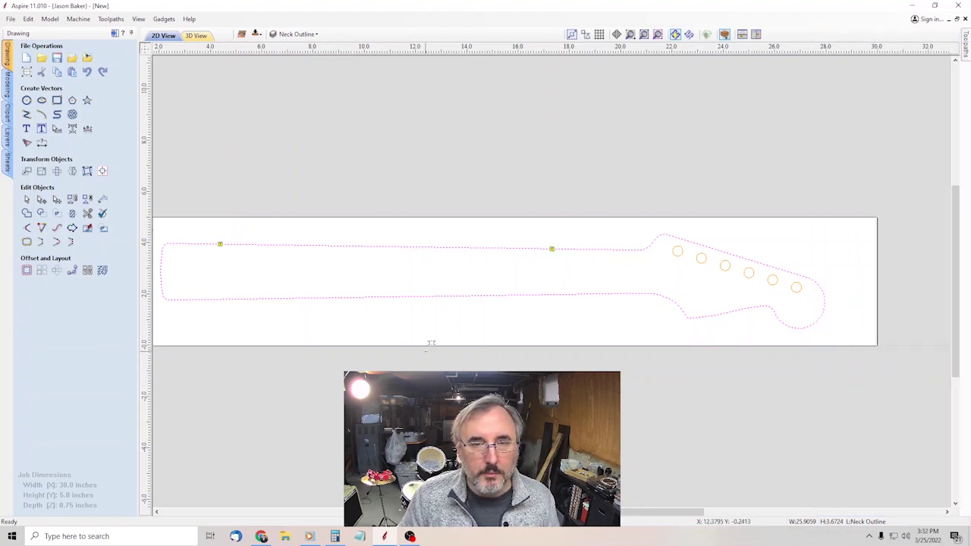
pyautogui.click(222, 299)
pyautogui.click(551, 294)
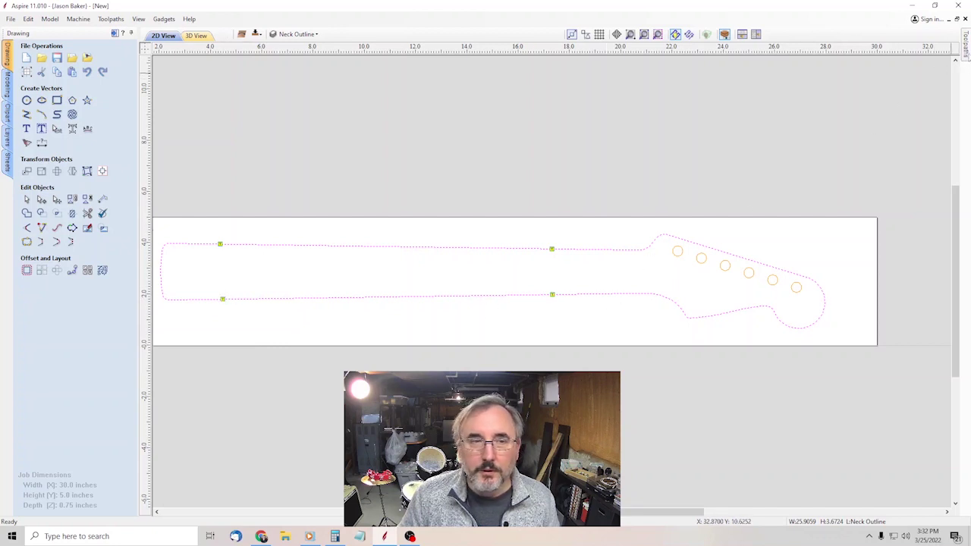
pyautogui.moveTo(966, 51)
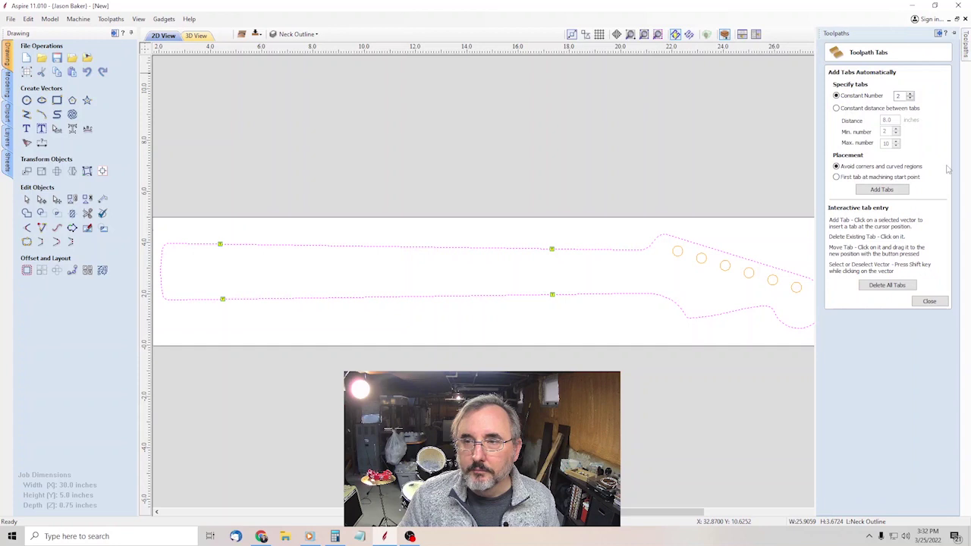
pyautogui.click(929, 301)
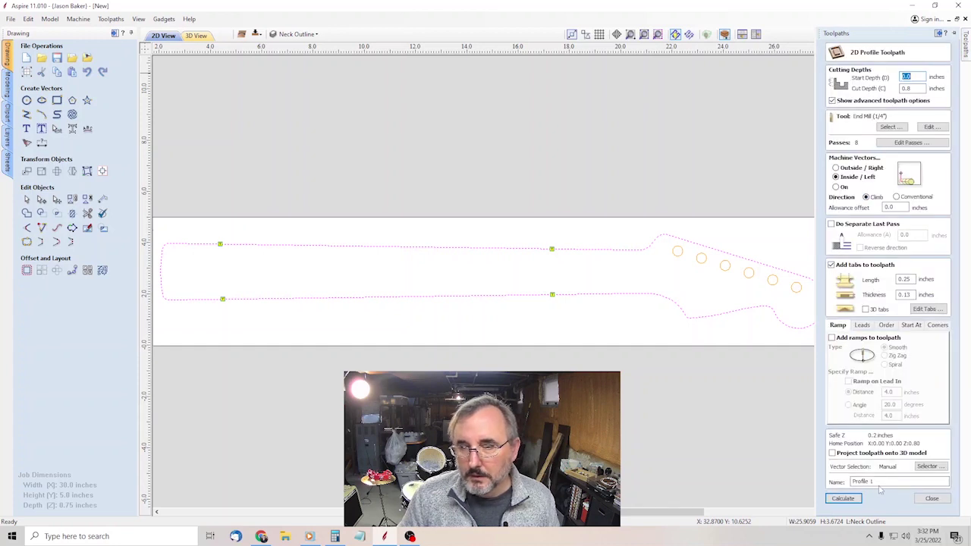
# Name the toolpath 'Neck Outline', cut outside, and calculate it, accepting the cut-through warning.
pyautogui.moveTo(882, 483); pyautogui.dragTo(851, 482)
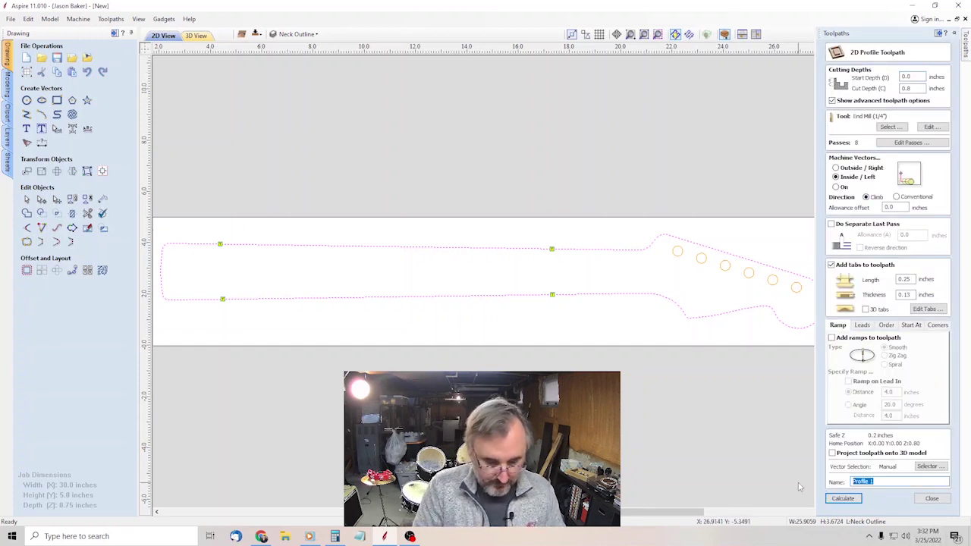
pyautogui.write('Neck Outline')
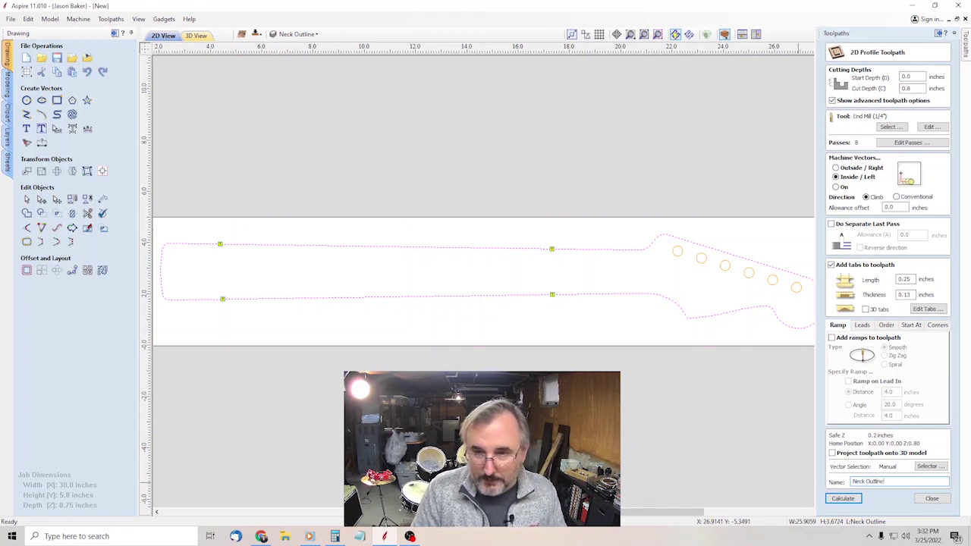
pyautogui.click(837, 168)
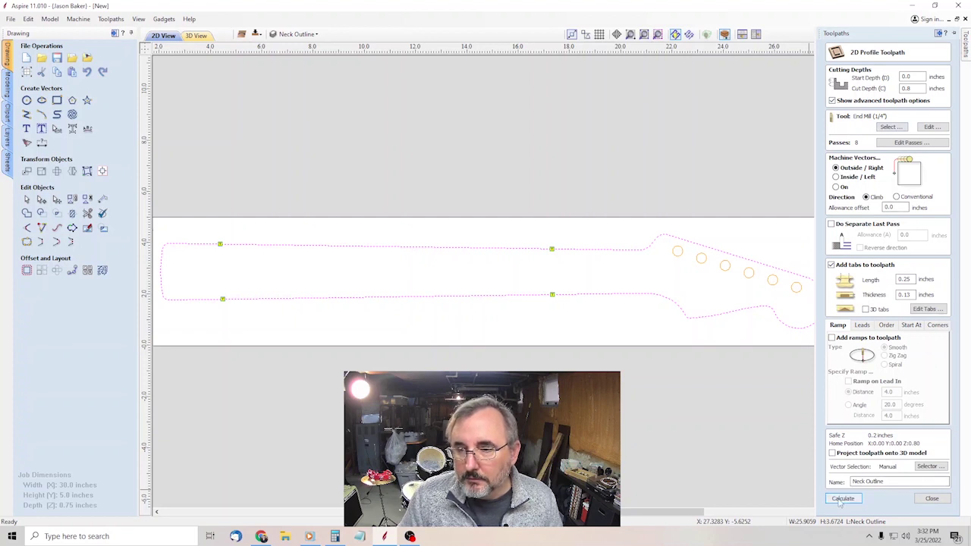
pyautogui.click(843, 498)
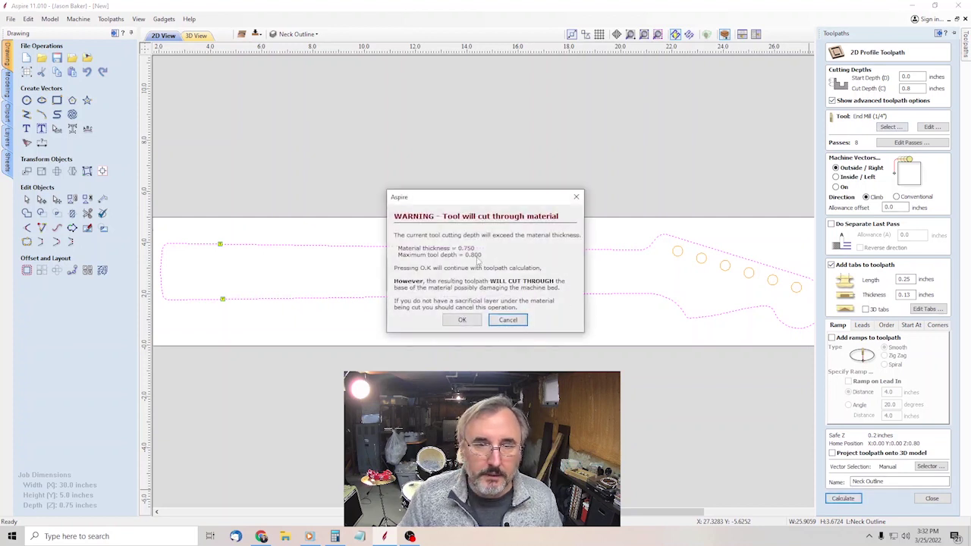
pyautogui.click(465, 320)
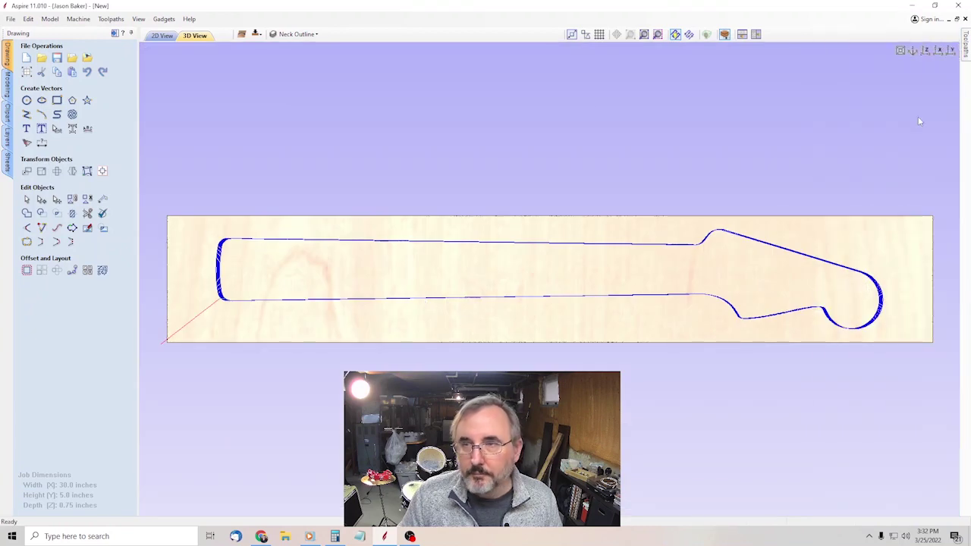
pyautogui.click(162, 37)
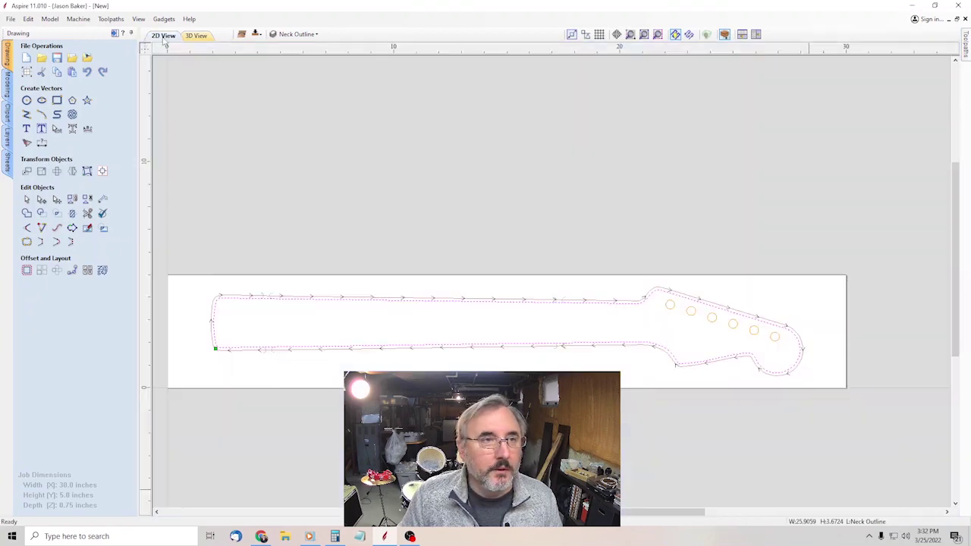
# Select every vector on the Tuning Key Holes layer.
pyautogui.click(294, 36)
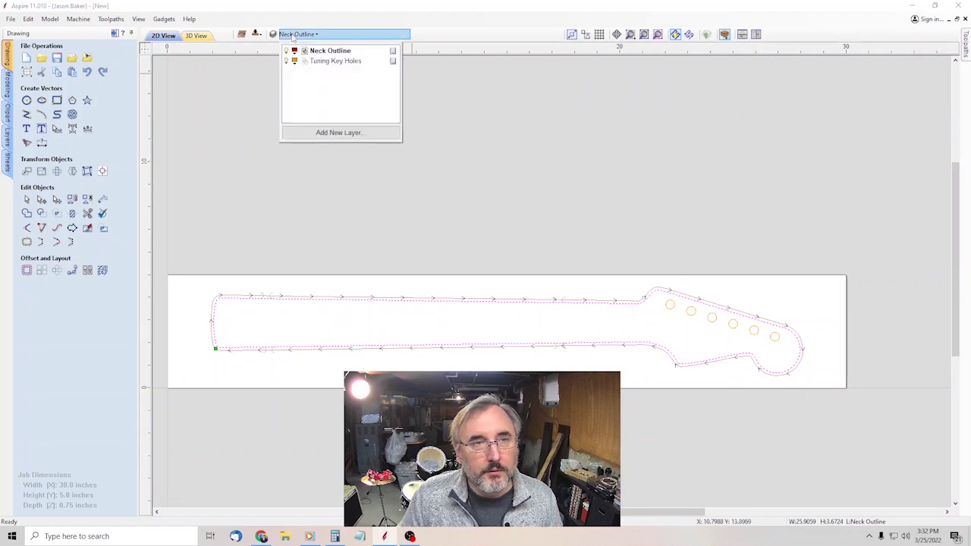
pyautogui.rightClick(325, 66)
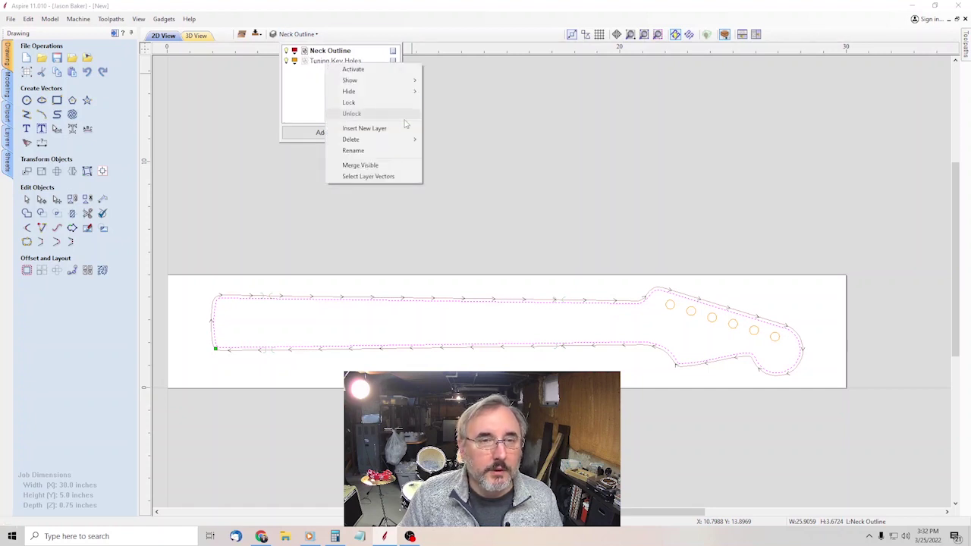
pyautogui.click(362, 177)
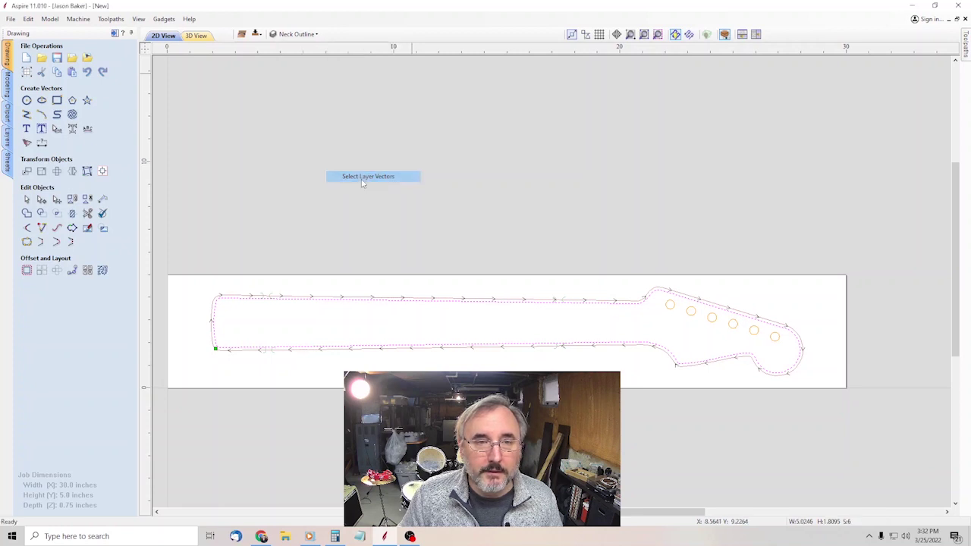
# Create an inside profile toolpath named 'Tuning Key Holes' and calculate it.
pyautogui.click(967, 55)
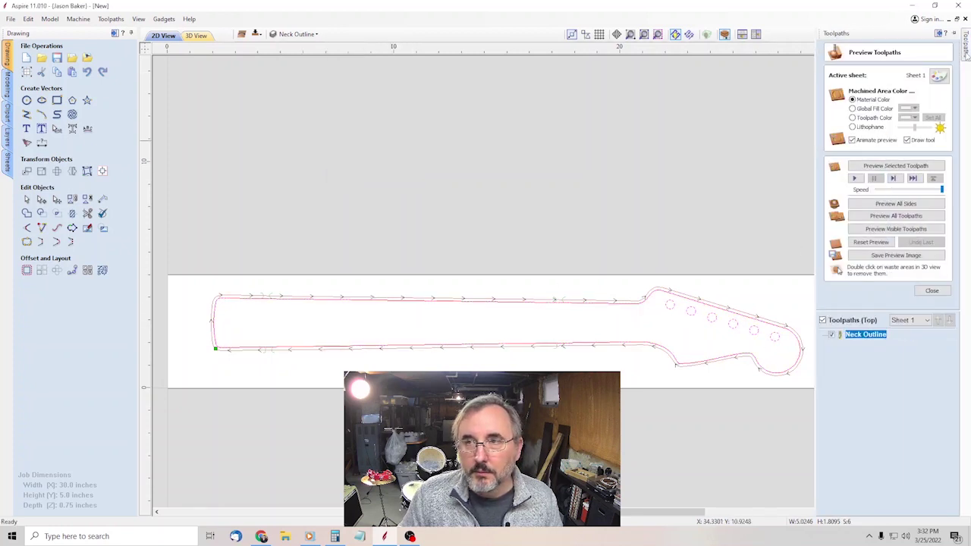
pyautogui.click(932, 291)
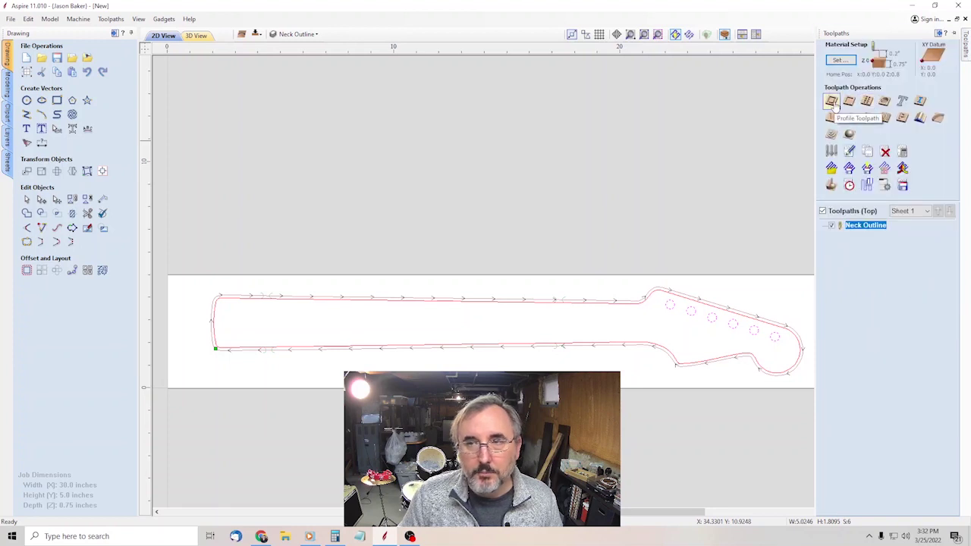
pyautogui.click(832, 102)
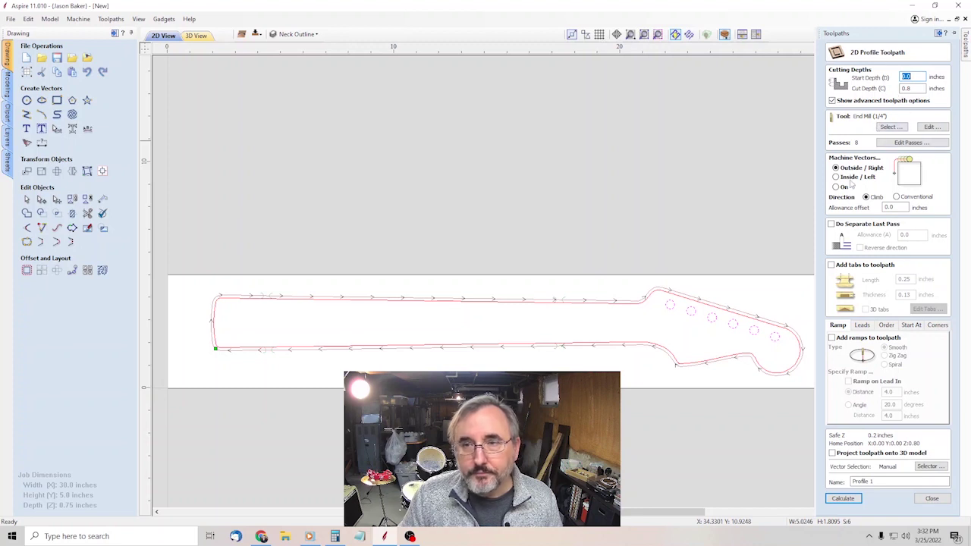
pyautogui.click(837, 177)
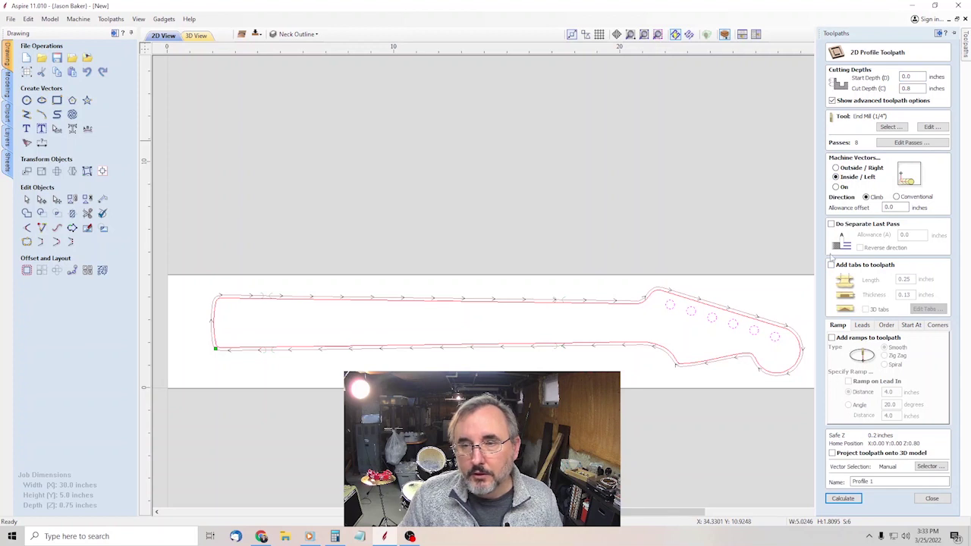
pyautogui.moveTo(872, 482); pyautogui.dragTo(832, 484)
pyautogui.write('Tuning Key Holes')
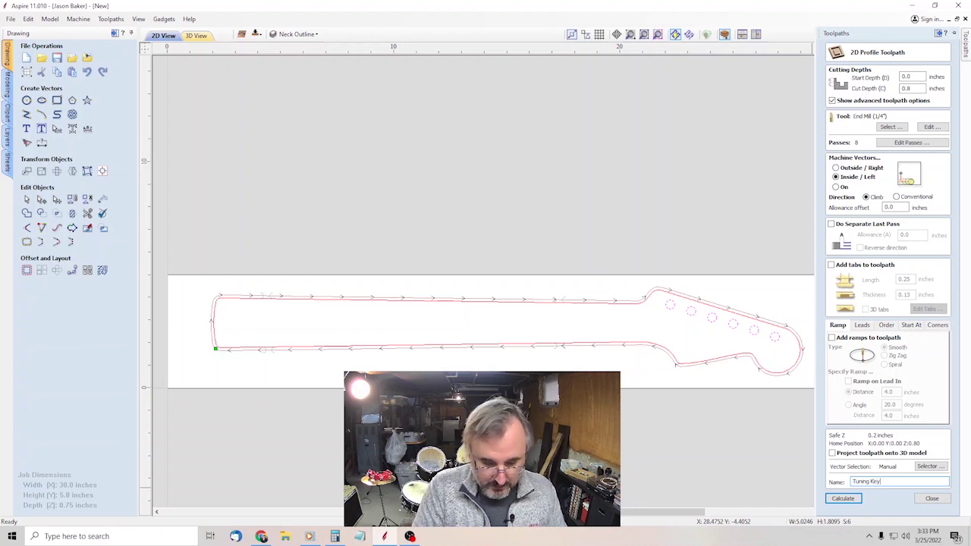
pyautogui.click(838, 501)
# Accept the cut-through warning, simulate all toolpaths on the stock, and orbit to inspect the cuts.
pyautogui.click(466, 321)
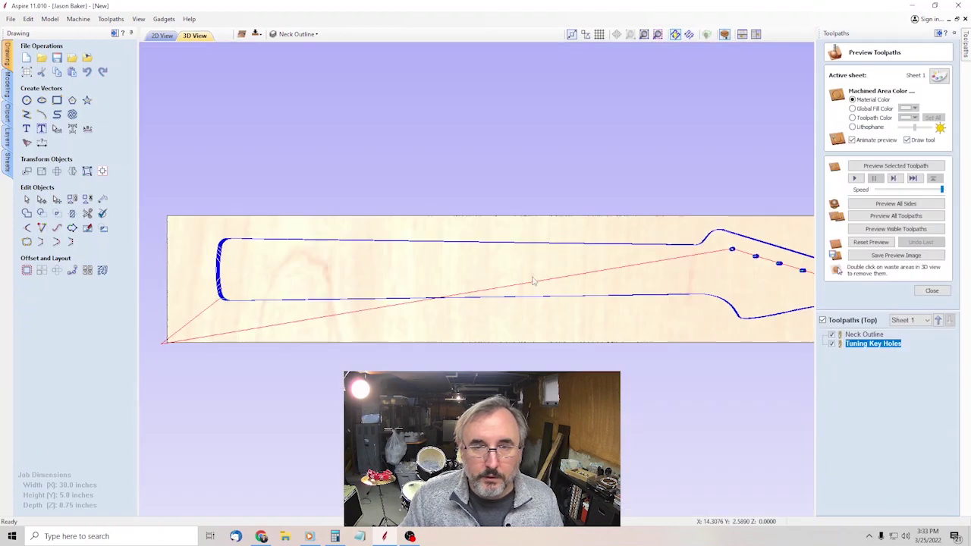
pyautogui.moveTo(965, 61)
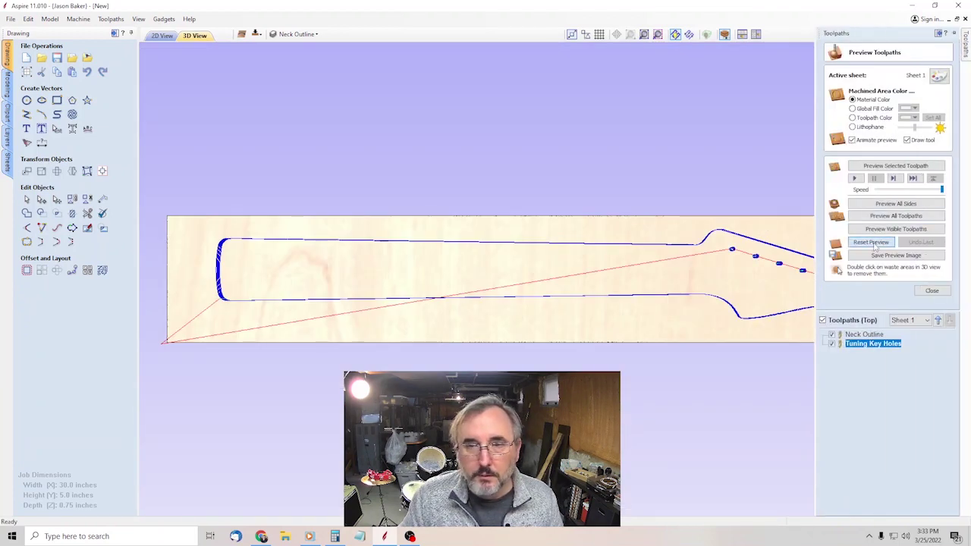
pyautogui.click(880, 203)
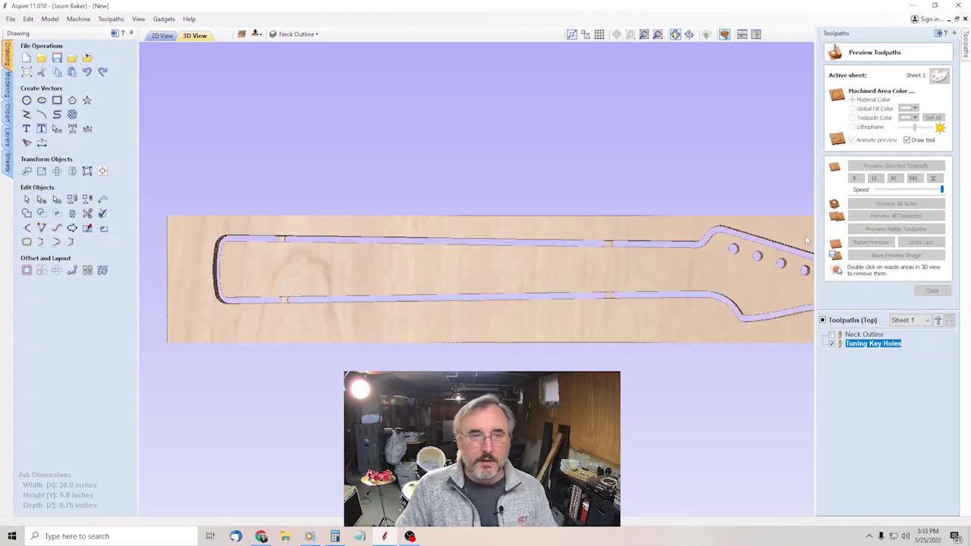
pyautogui.moveTo(637, 288); pyautogui.dragTo(416, 244)
pyautogui.scroll(-3, 645, 245)
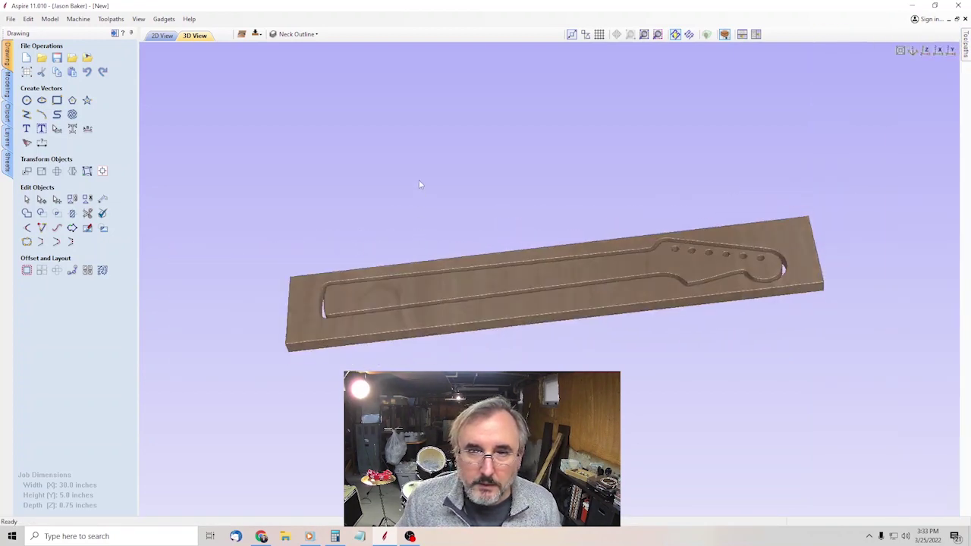
pyautogui.moveTo(419, 176); pyautogui.dragTo(477, 219)
pyautogui.press('F2')
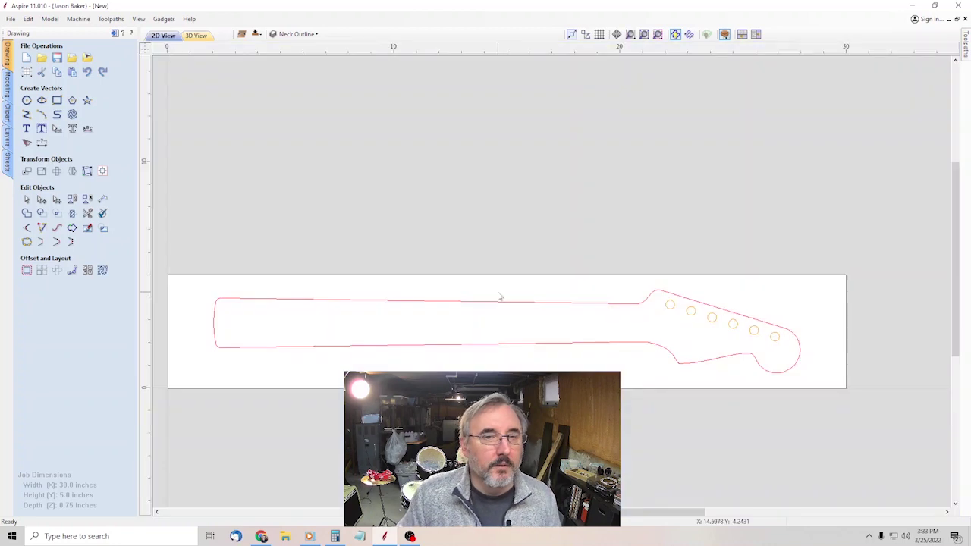
pyautogui.scroll(2, 847, 394)
pyautogui.scroll(-3, 650, 145)
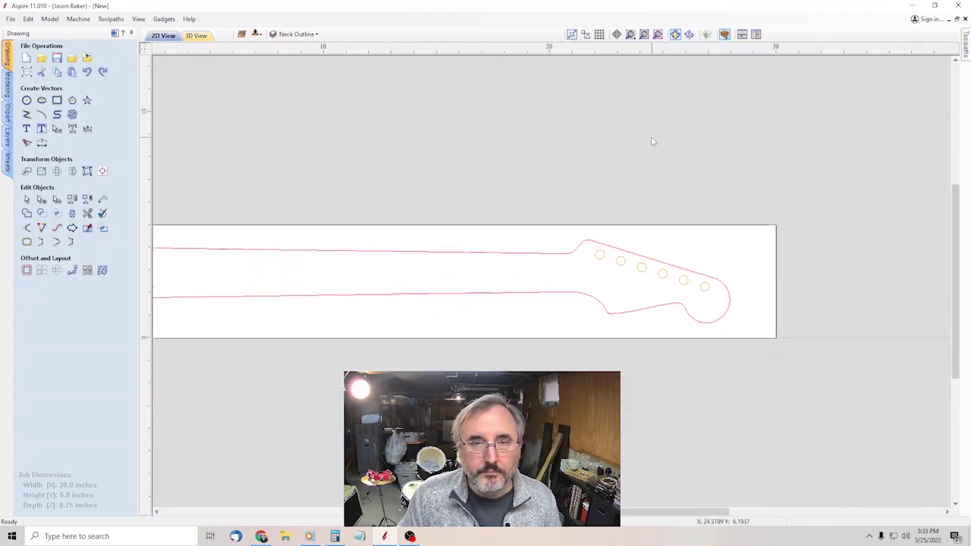
pyautogui.scroll(2, 563, 236)
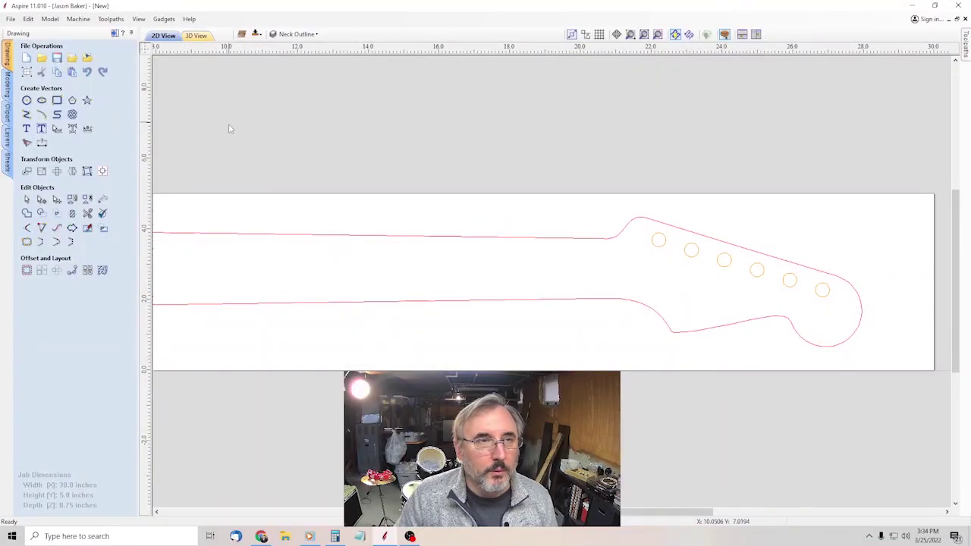
# Import Strat Neck Side View.dxf and centre it on the material.
pyautogui.click(10, 18)
pyautogui.moveTo(62, 156)
pyautogui.click(176, 157)
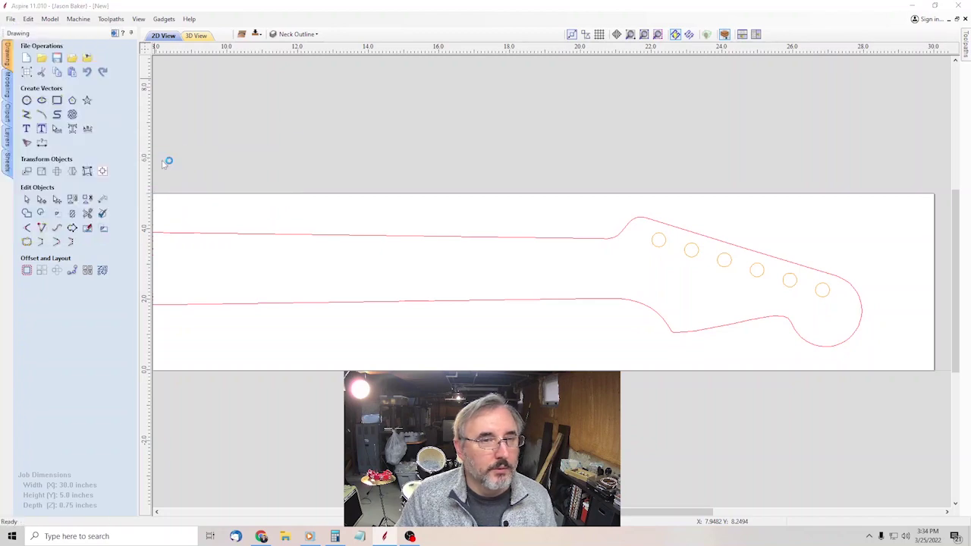
pyautogui.scroll(2, 380, 273)
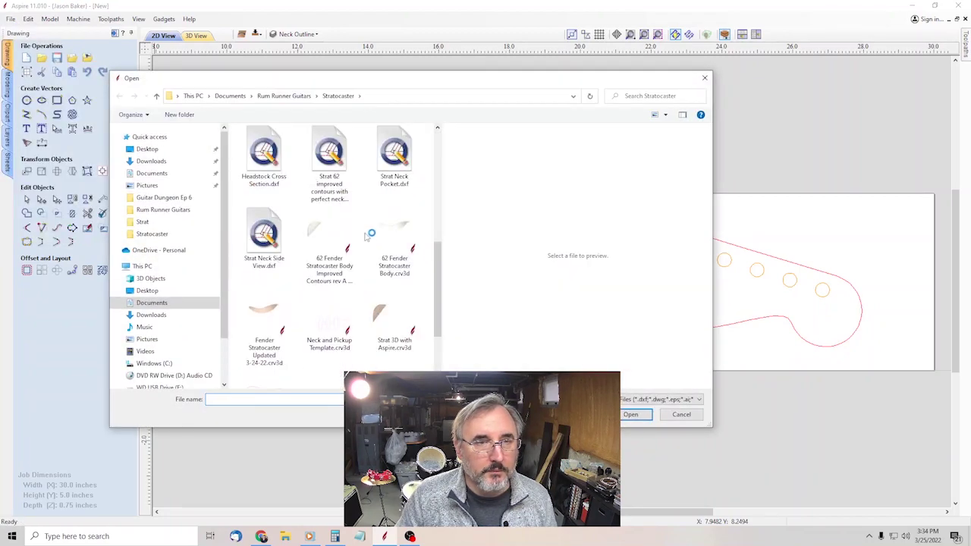
pyautogui.click(266, 265)
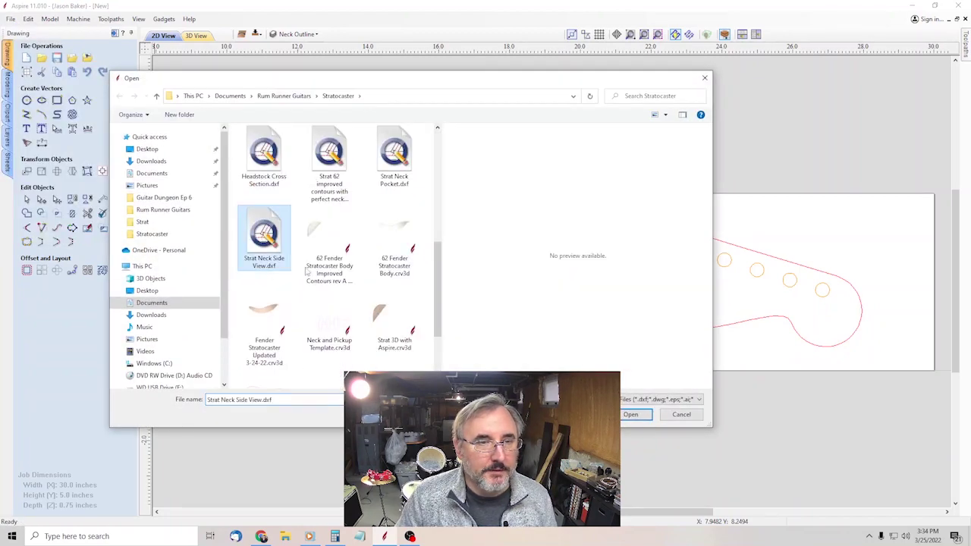
pyautogui.click(634, 415)
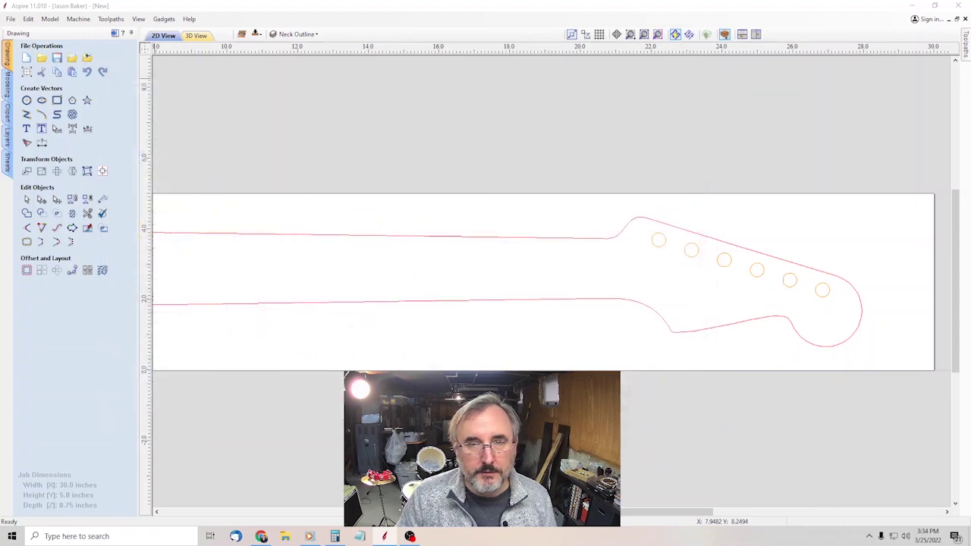
pyautogui.click(102, 172)
pyautogui.click(74, 85)
pyautogui.scroll(-3, 599, 281)
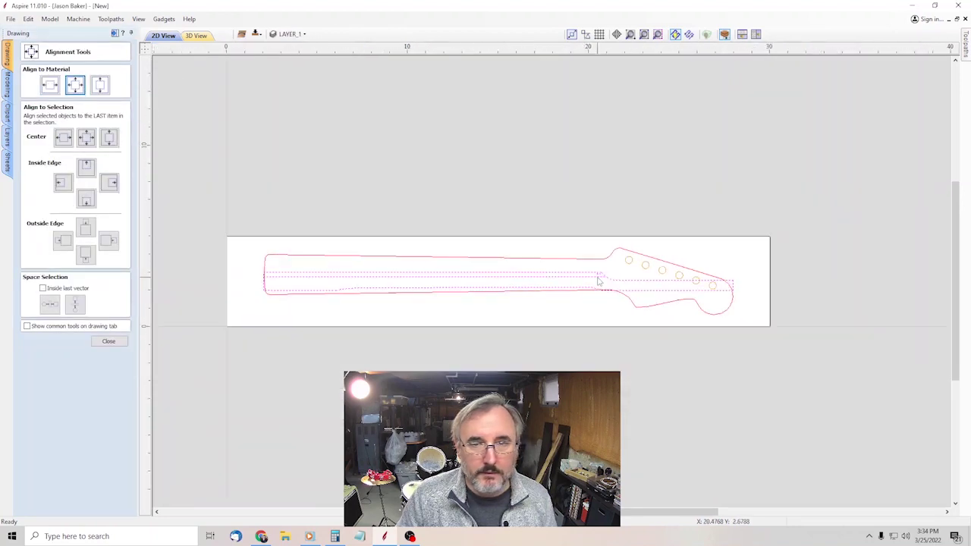
pyautogui.scroll(2, 531, 303)
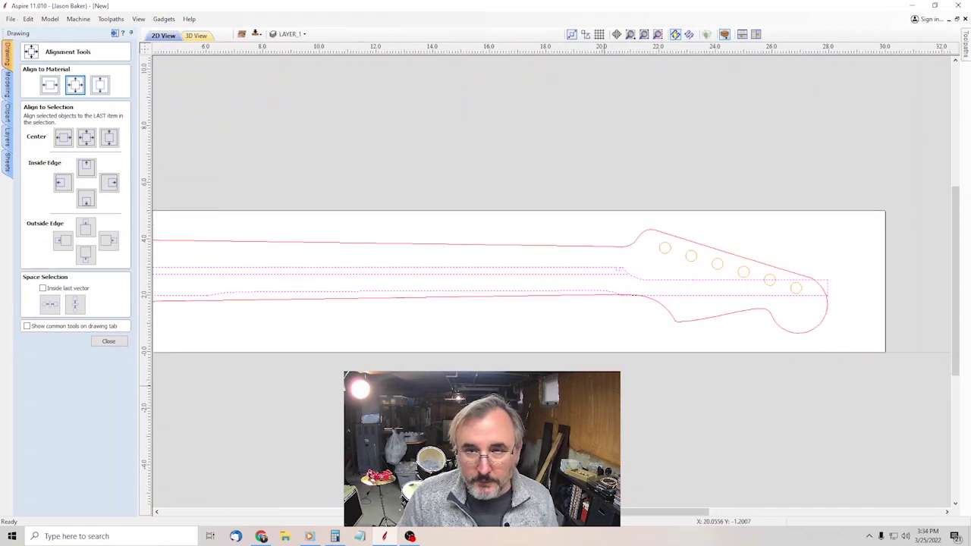
pyautogui.scroll(-1, 585, 335)
pyautogui.scroll(2, 586, 335)
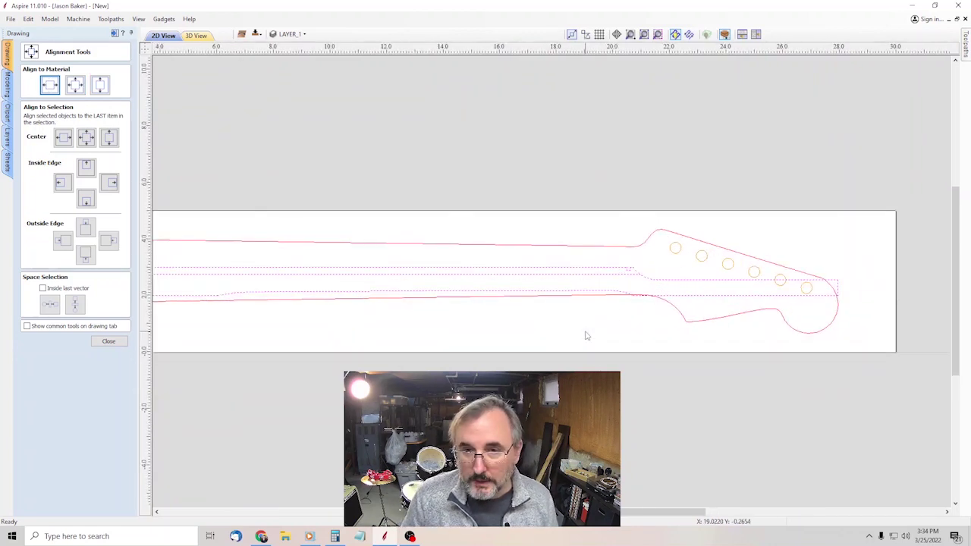
pyautogui.click(106, 341)
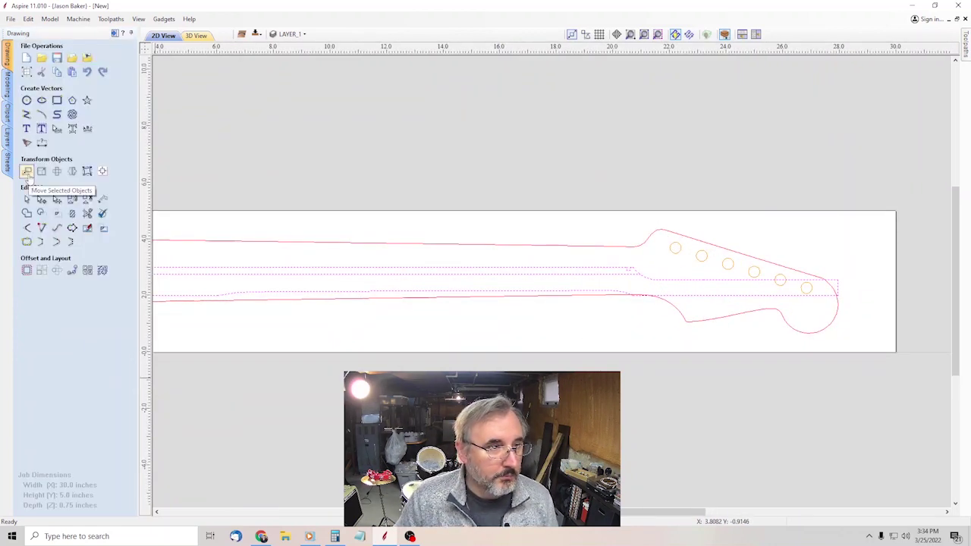
# Move the side-view profile up above the sheet.
pyautogui.click(27, 171)
pyautogui.scroll(-2, 553, 239)
pyautogui.moveTo(571, 230); pyautogui.dragTo(557, 213)
pyautogui.scroll(3, 629, 249)
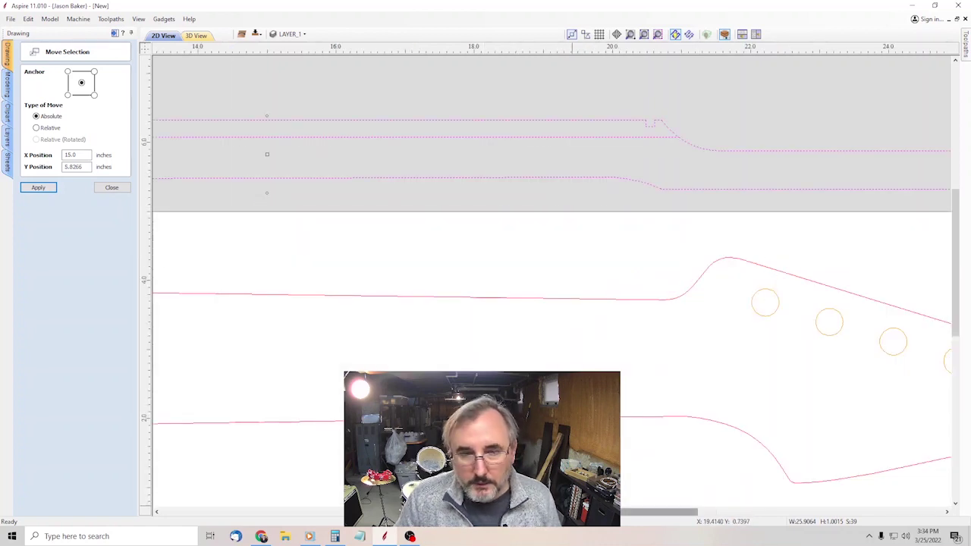
# Place a vertical guideline at 27.95 inches.
pyautogui.press('Escape')
pyautogui.moveTo(734, 321); pyautogui.dragTo(231, 321, button='middle')
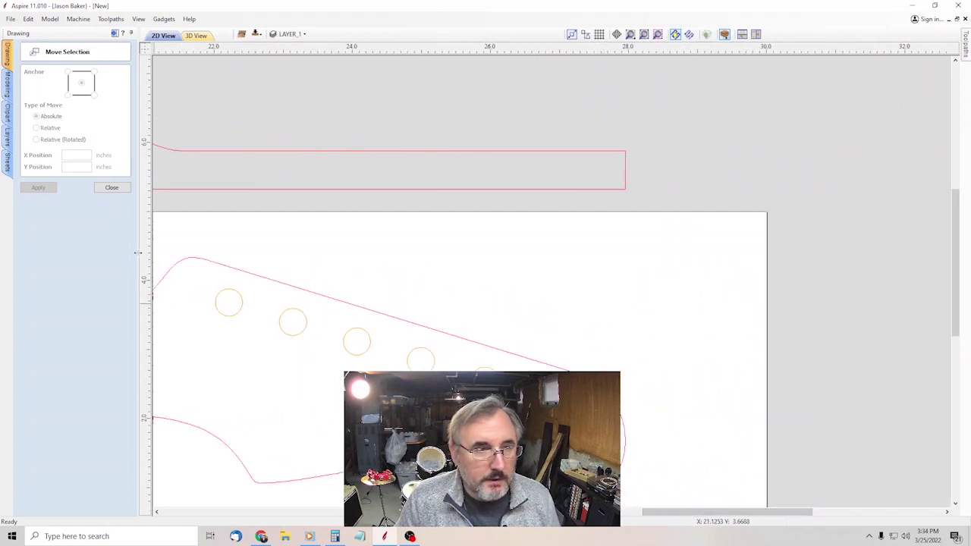
pyautogui.moveTo(138, 252); pyautogui.dragTo(625, 262)
# Select the small notch on the side-view profile near the headstock.
pyautogui.scroll(-5, 743, 395)
pyautogui.scroll(3, 633, 199)
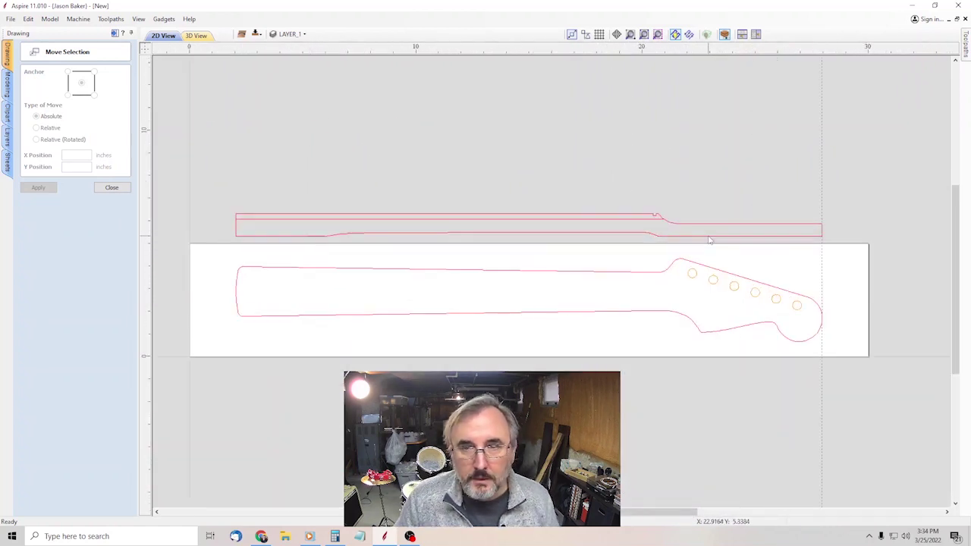
pyautogui.click(711, 229)
pyautogui.click(674, 208)
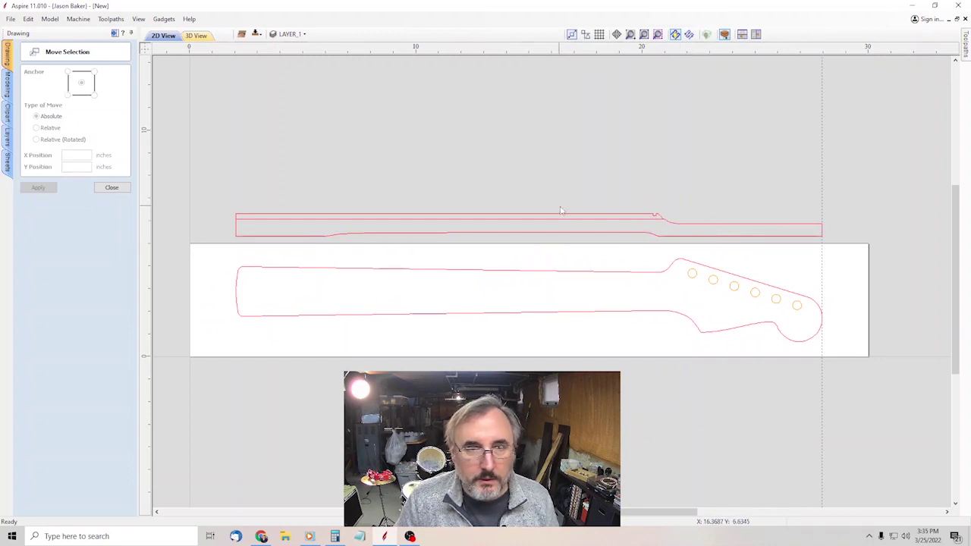
pyautogui.moveTo(512, 194); pyautogui.dragTo(520, 200)
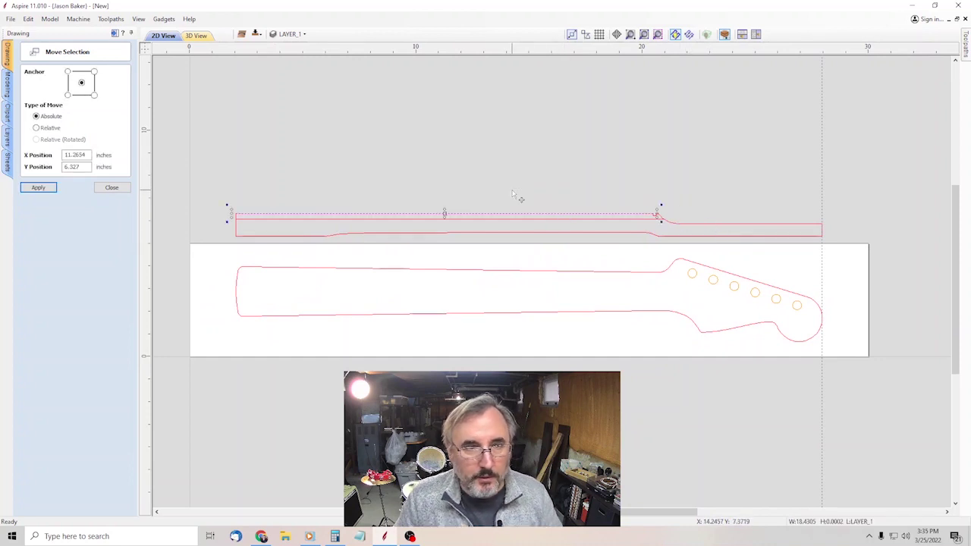
pyautogui.click(688, 178)
pyautogui.scroll(5, 641, 228)
pyautogui.scroll(3, 641, 230)
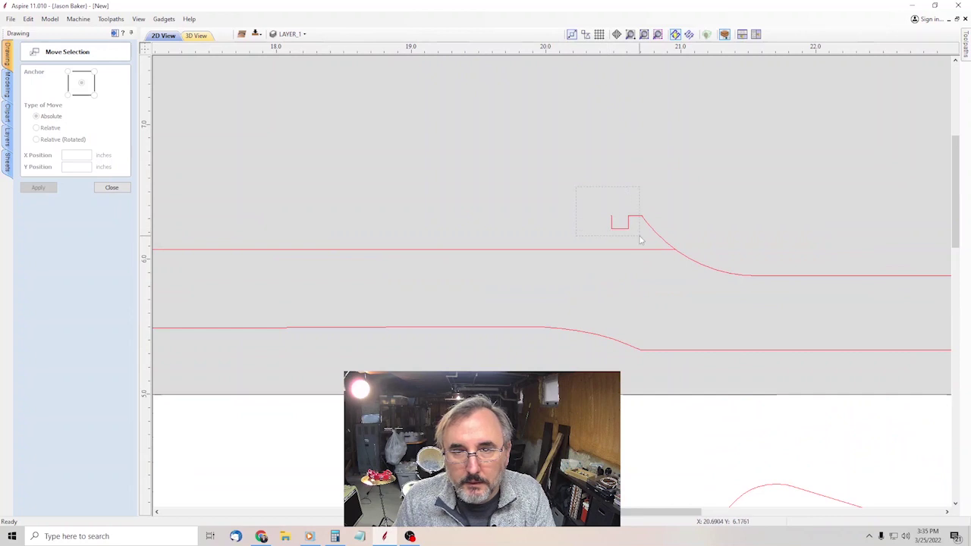
pyautogui.moveTo(641, 240); pyautogui.dragTo(641, 238)
# Delete the notch and trim away the leftover curve at the headstock end with Interactive Vector Trim.
pyautogui.press('Delete')
pyautogui.click(111, 188)
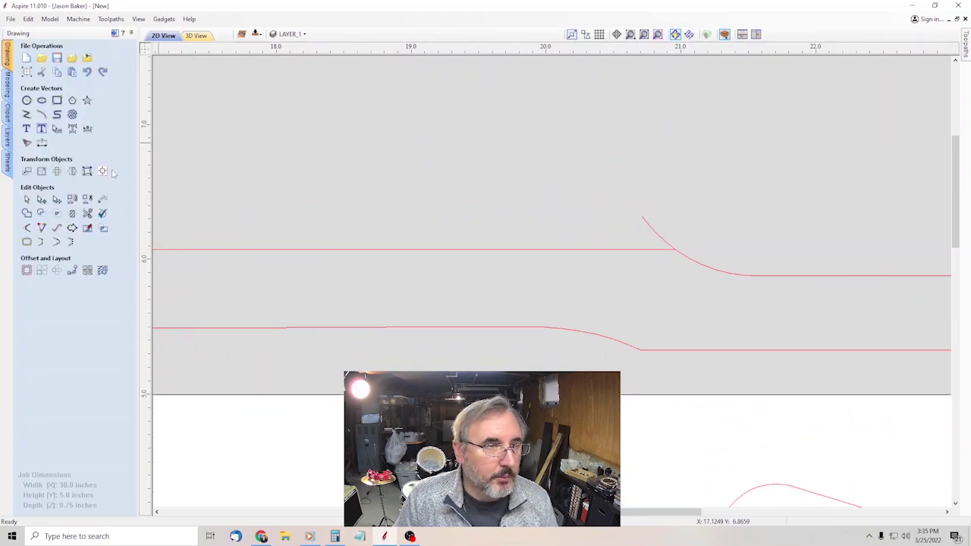
pyautogui.click(88, 214)
pyautogui.click(657, 231)
pyautogui.scroll(-5, 749, 210)
pyautogui.scroll(5, 387, 271)
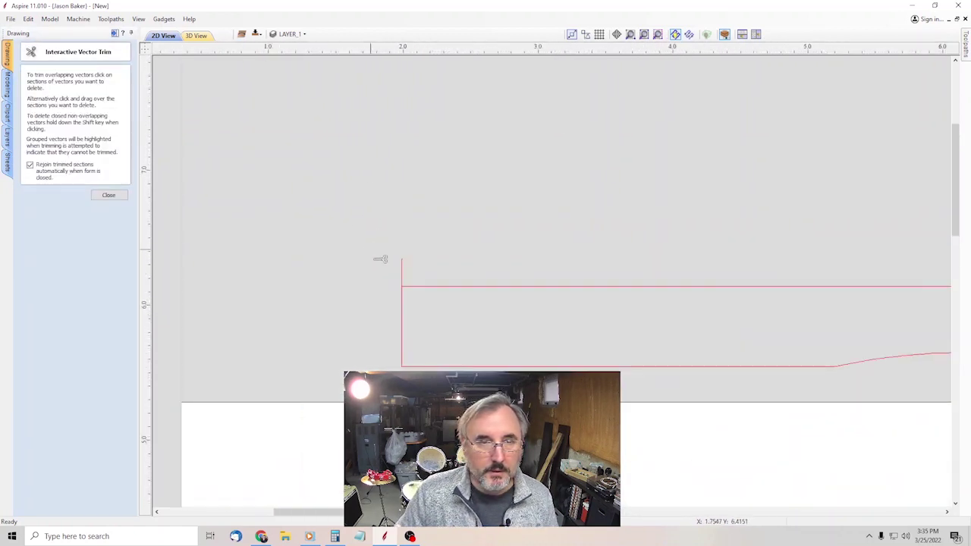
pyautogui.scroll(2, 483, 271)
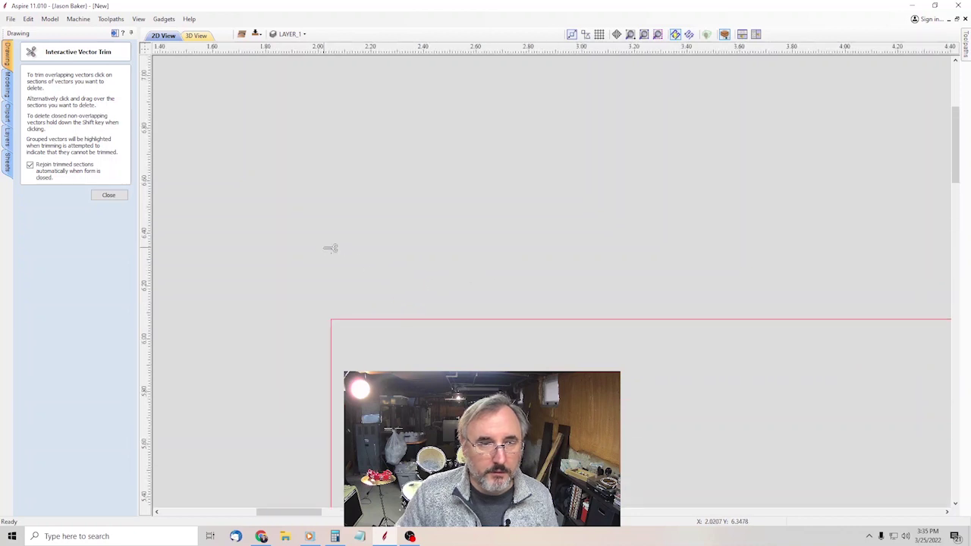
pyautogui.click(108, 195)
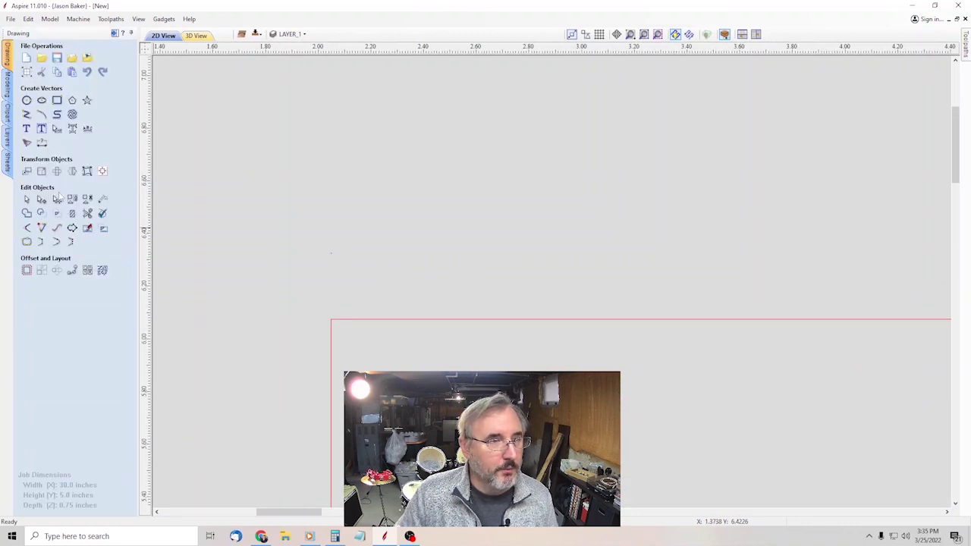
# Check the stray dot near the profile's left end, then begin importing another vector file.
pyautogui.moveTo(217, 218); pyautogui.dragTo(363, 270)
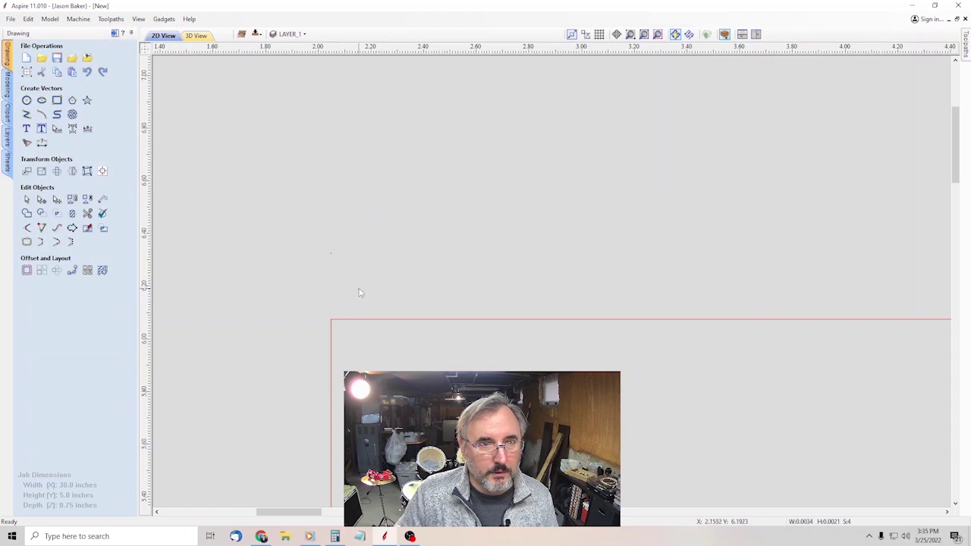
pyautogui.press('Escape')
pyautogui.scroll(-10, 309, 175)
pyautogui.scroll(3, 771, 248)
pyautogui.scroll(-1, 744, 248)
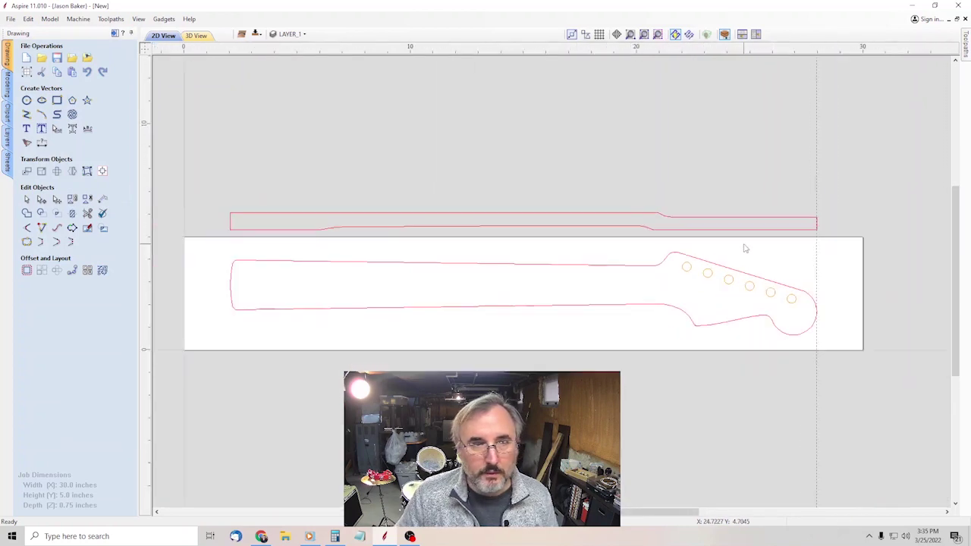
pyautogui.scroll(1, 583, 199)
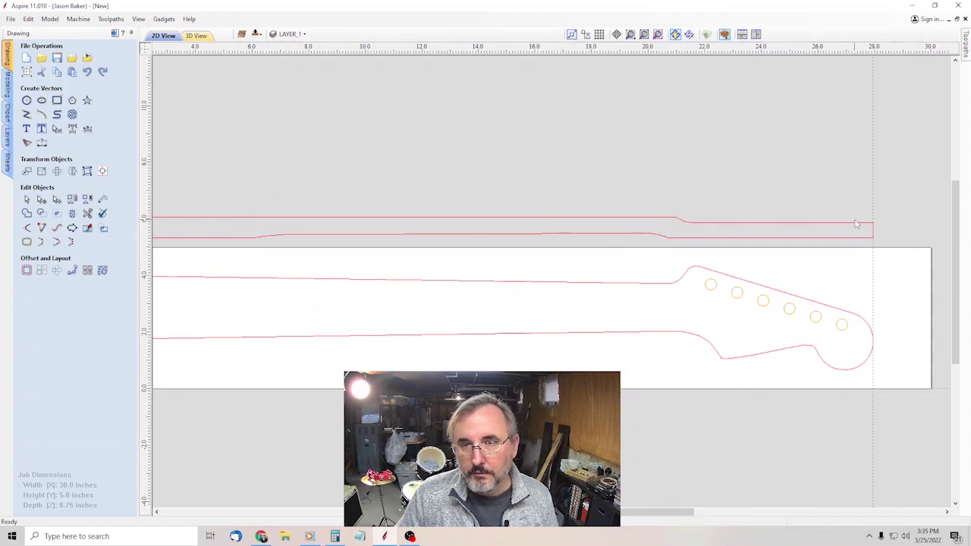
pyautogui.click(11, 19)
# Import the vectors from Headstock Cross Section.dxf into the job.
pyautogui.moveTo(30, 154)
pyautogui.click(141, 156)
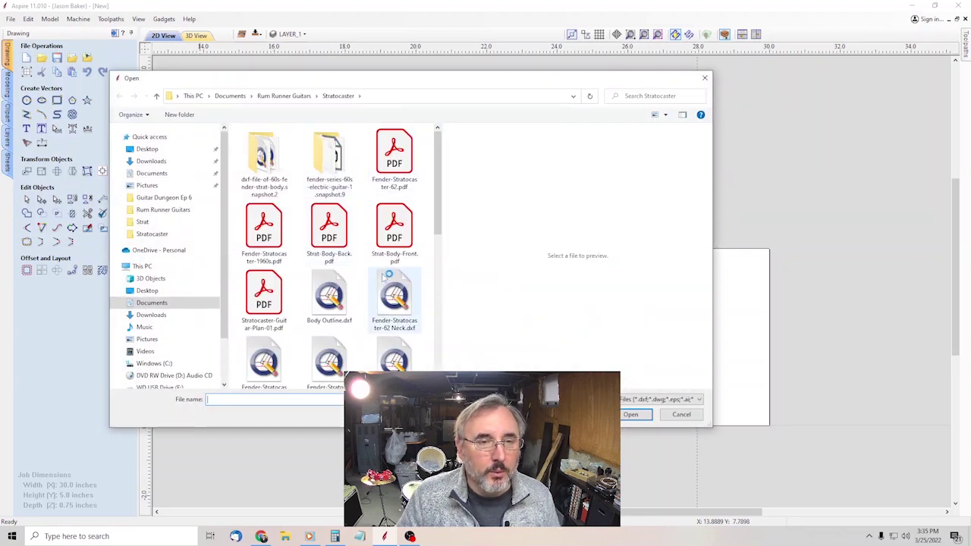
pyautogui.scroll(-2, 421, 281)
pyautogui.click(253, 281)
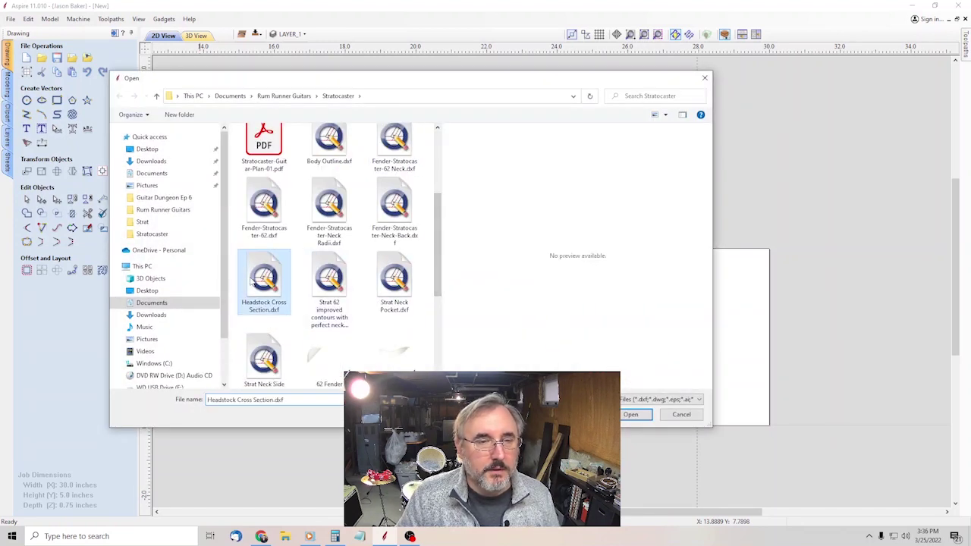
pyautogui.click(634, 415)
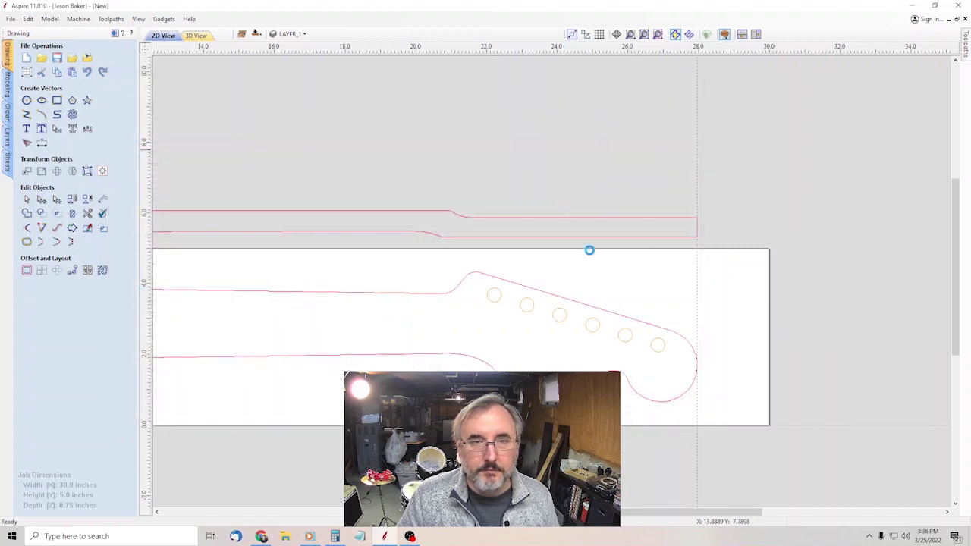
# Drag the imported cross-section vector up so it sits above the neck outline.
pyautogui.scroll(1, 530, 239)
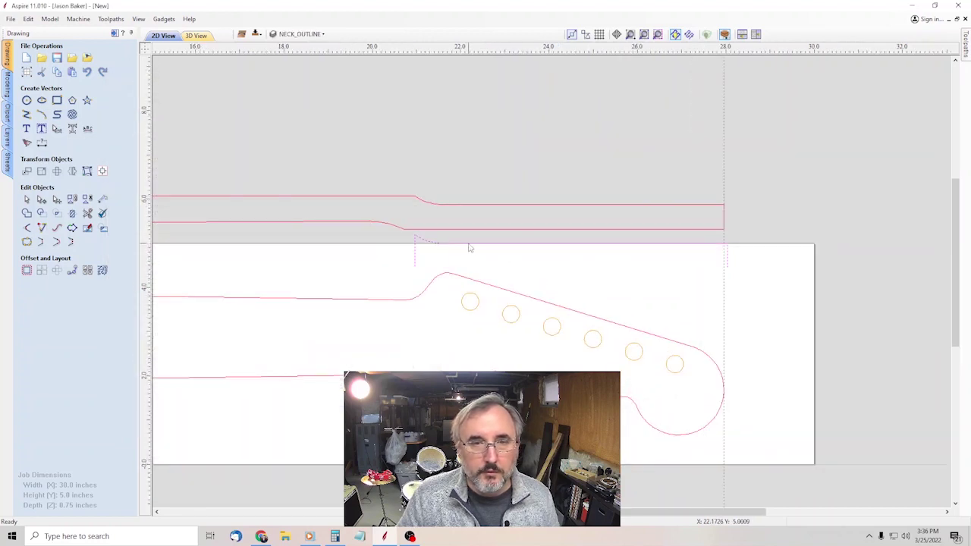
pyautogui.click(478, 244)
pyautogui.moveTo(479, 241); pyautogui.dragTo(471, 144)
pyautogui.scroll(2, 562, 199)
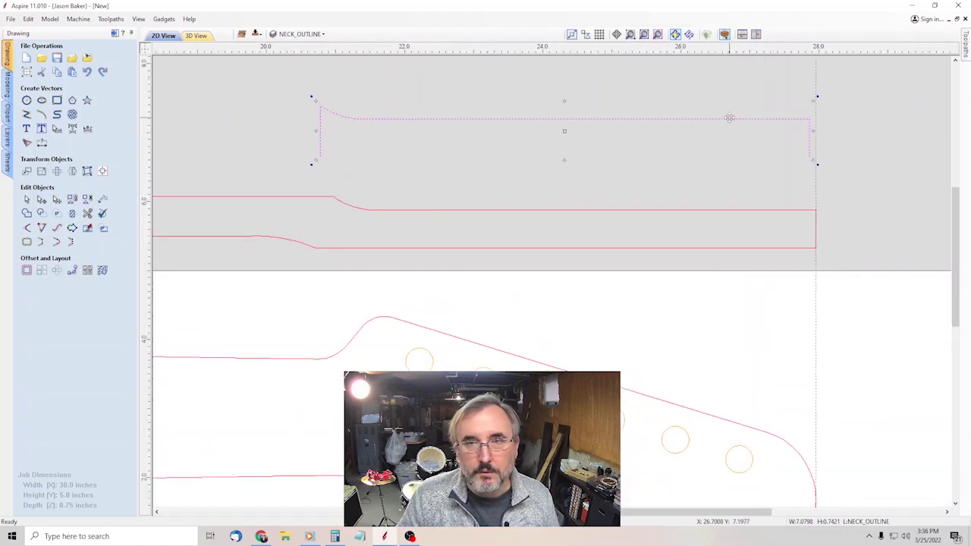
pyautogui.moveTo(729, 117); pyautogui.dragTo(743, 210)
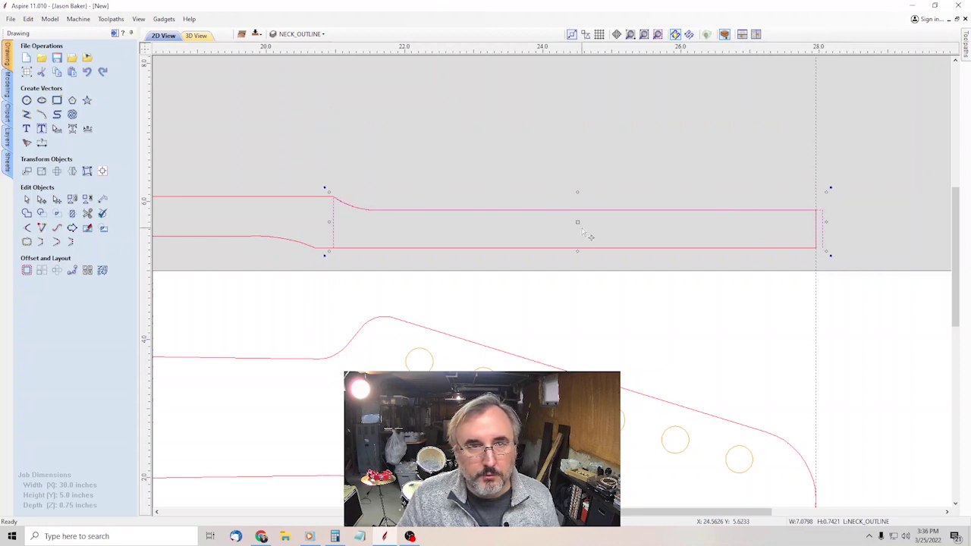
pyautogui.moveTo(594, 209); pyautogui.dragTo(594, 144)
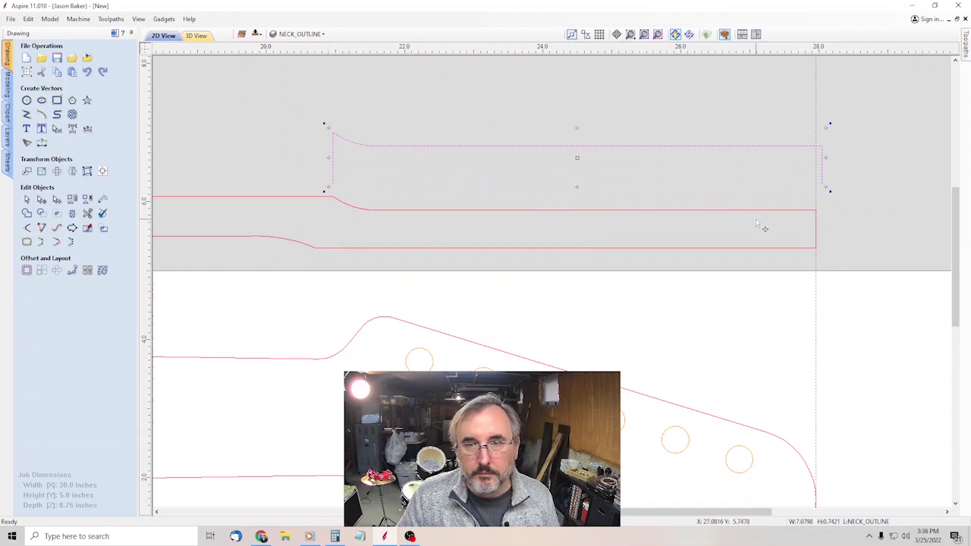
pyautogui.click(375, 211)
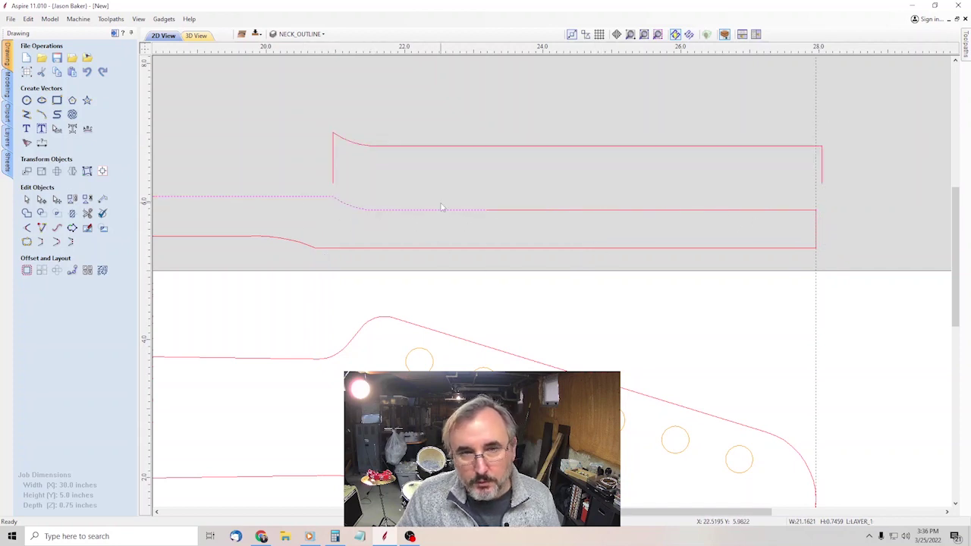
pyautogui.scroll(-3, 508, 172)
pyautogui.scroll(3, 817, 240)
pyautogui.scroll(-1, 797, 241)
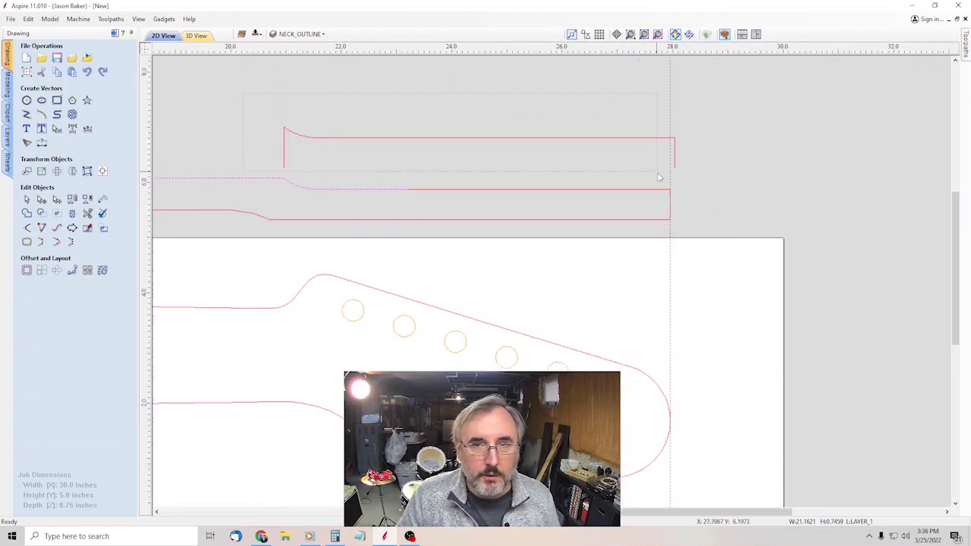
pyautogui.click(721, 172)
# Move the cross-section down and fine-tune it to line up with the neck end.
pyautogui.click(620, 140)
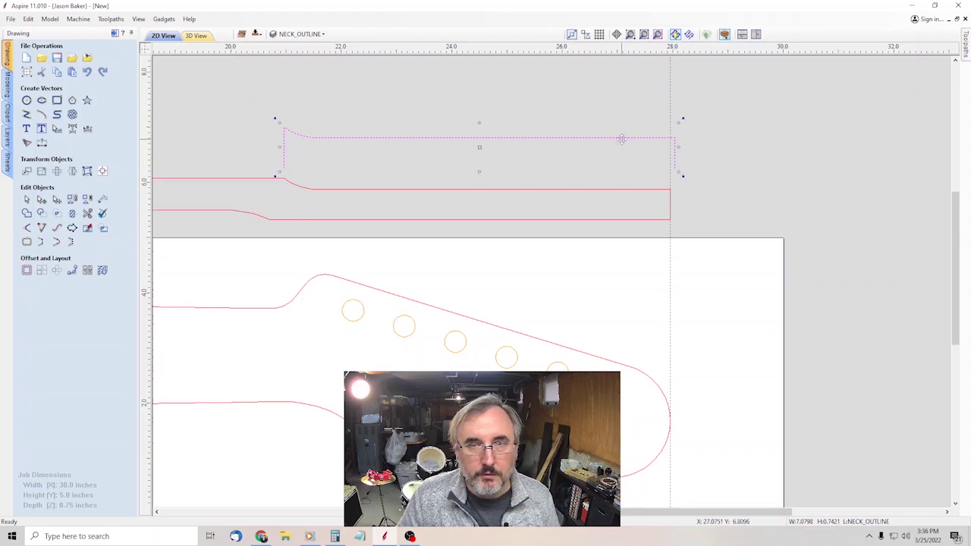
pyautogui.moveTo(620, 139); pyautogui.dragTo(627, 186)
pyautogui.scroll(5, 308, 170)
pyautogui.moveTo(290, 226)
pyautogui.mouseDown()
pyautogui.moveTo(269, 236)
pyautogui.moveTo(276, 238)
pyautogui.mouseUp()
pyautogui.scroll(-5, 557, 279)
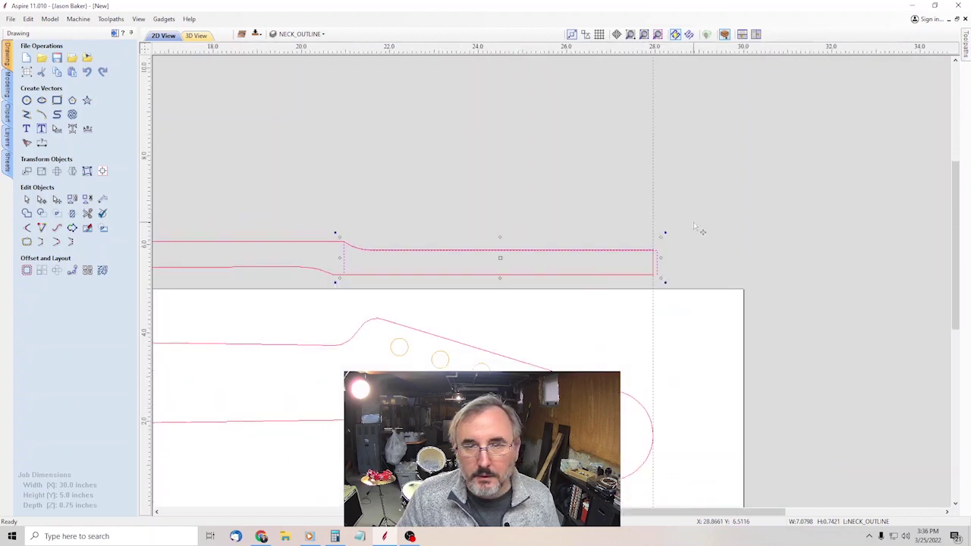
pyautogui.scroll(3, 693, 227)
pyautogui.scroll(2, 613, 282)
pyautogui.click(632, 271)
# Add vertical guides at 28.0 inches and at the neck-to-headstock corner, nudging the cross-section up twice.
pyautogui.moveTo(586, 244); pyautogui.dragTo(604, 254)
pyautogui.scroll(-3, 751, 350)
pyautogui.scroll(-2, 755, 350)
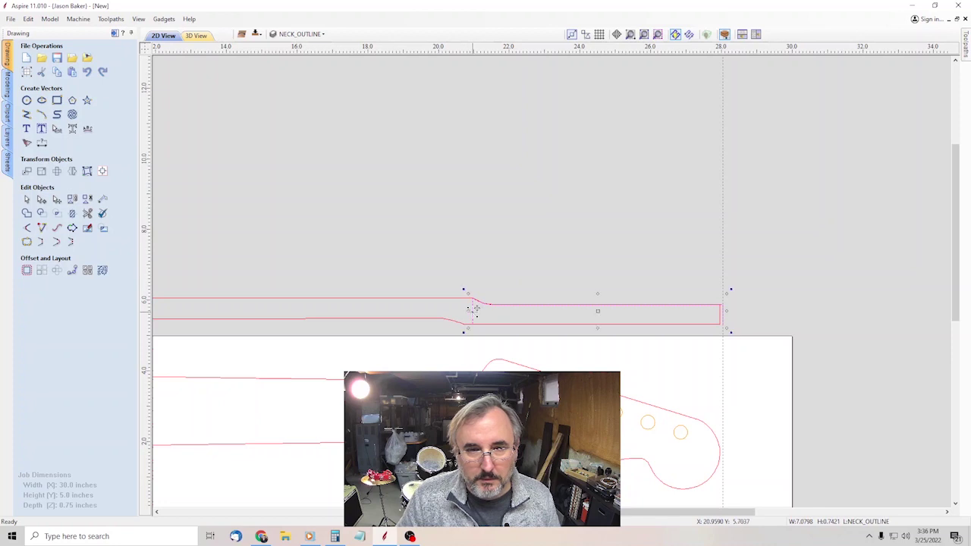
pyautogui.press('Up')
pyautogui.press('Up')
pyautogui.press('Up')
pyautogui.press('Up')
pyautogui.press('Up')
pyautogui.press('Up')
pyautogui.press('Up')
pyautogui.press('Up')
pyautogui.press('Up')
pyautogui.press('Up')
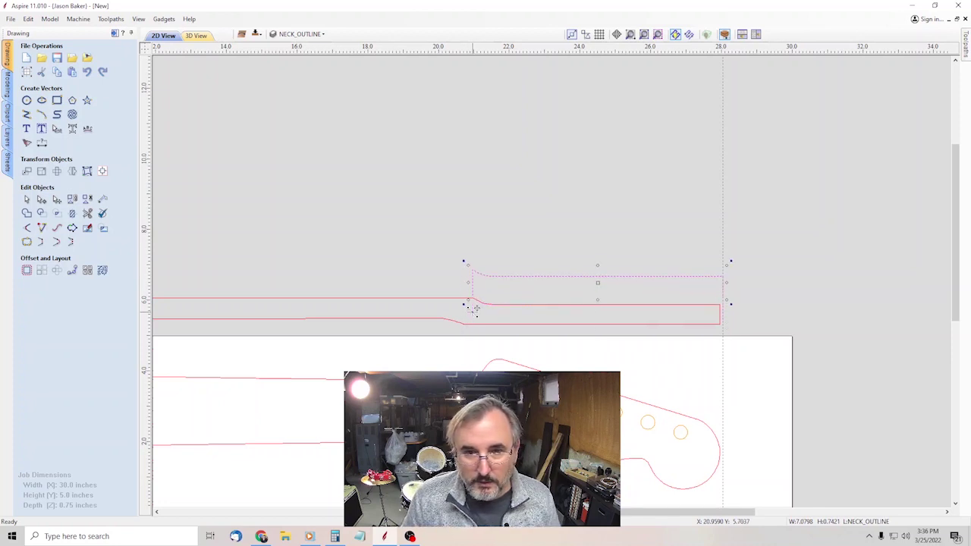
pyautogui.press('Up')
pyautogui.scroll(-1, 472, 318)
pyautogui.scroll(3, 478, 342)
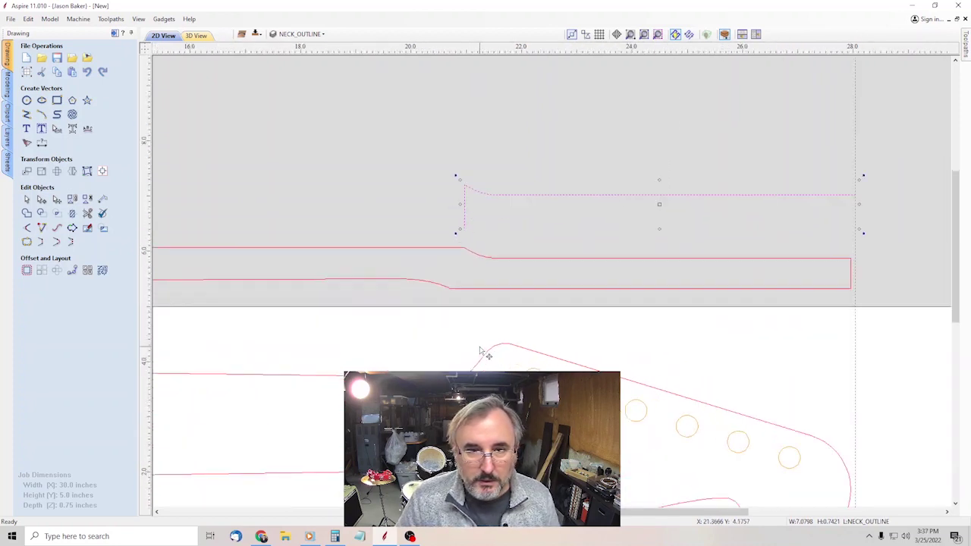
pyautogui.click(559, 239)
pyautogui.scroll(3, 559, 239)
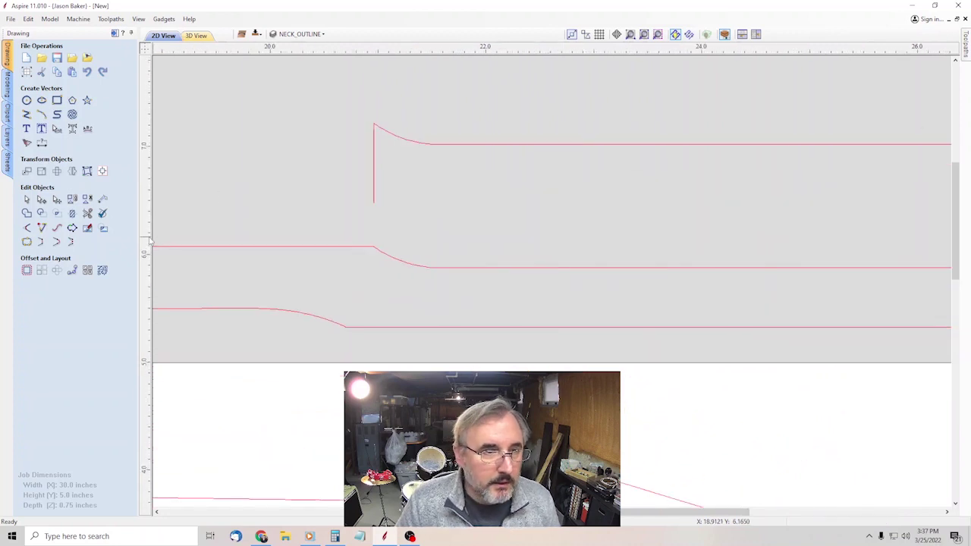
pyautogui.moveTo(150, 242); pyautogui.dragTo(376, 252)
pyautogui.scroll(8, 374, 252)
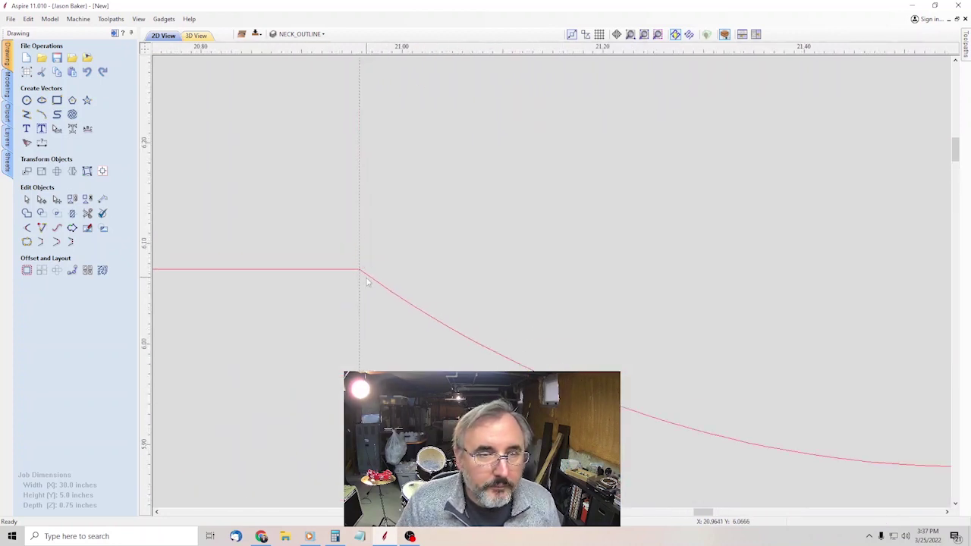
pyautogui.scroll(-10, 366, 282)
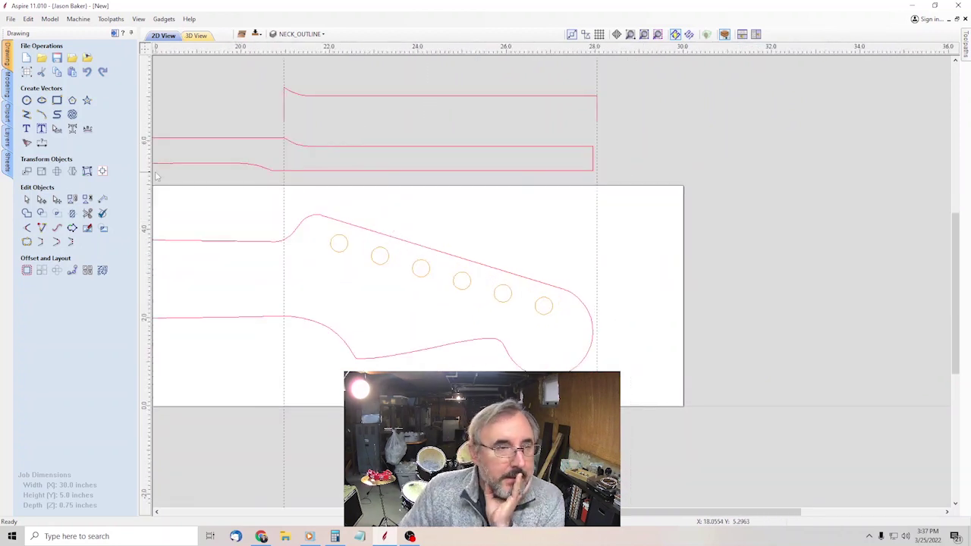
# Draw a vertical polyline across the stock at the headstock transition guide, then delete the 20.9569 guide.
pyautogui.click(26, 114)
pyautogui.scroll(4, 285, 188)
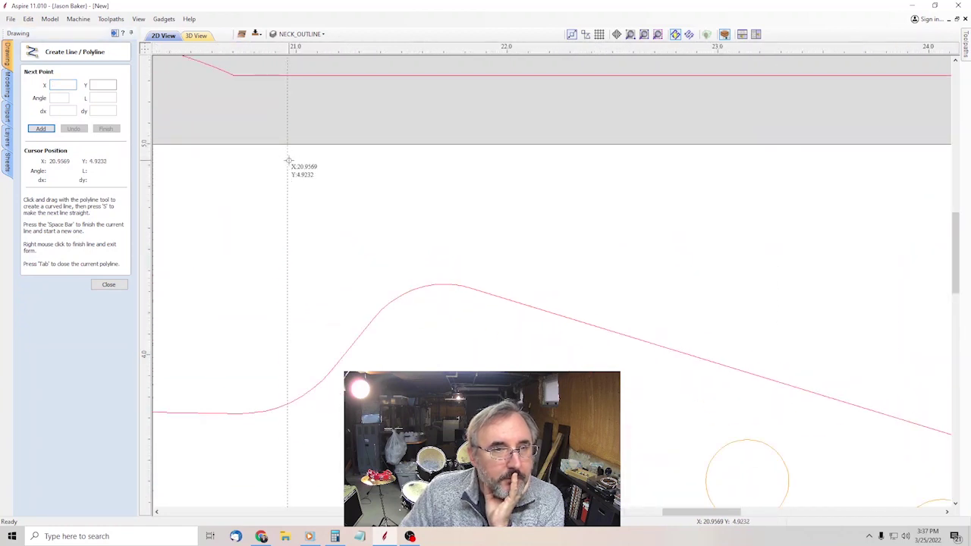
pyautogui.click(288, 154)
pyautogui.scroll(-3, 311, 235)
pyautogui.scroll(4, 305, 347)
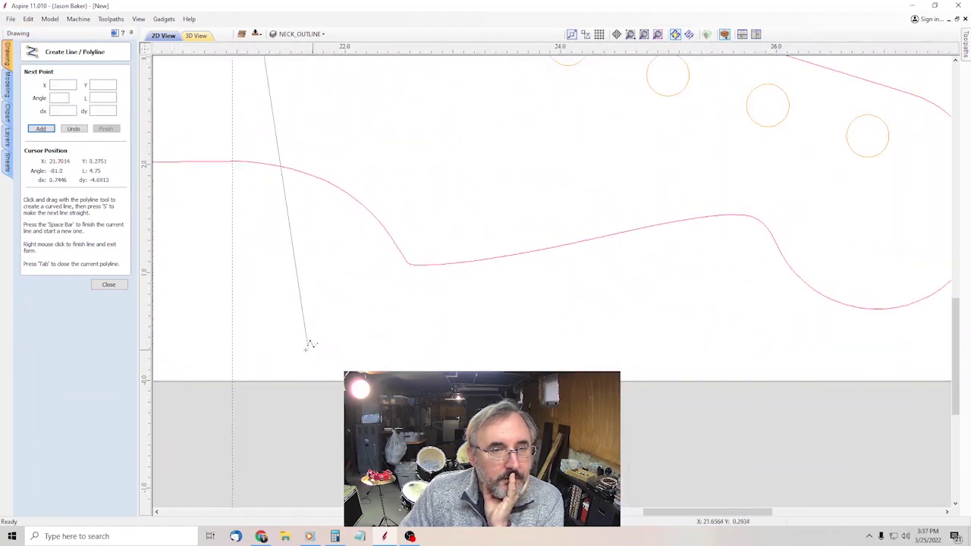
pyautogui.click(196, 383)
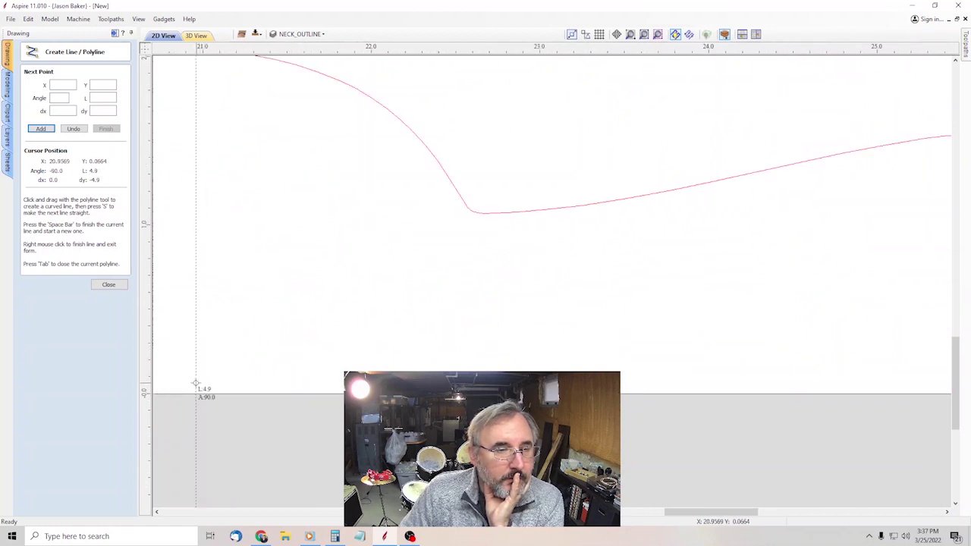
pyautogui.scroll(1, 334, 356)
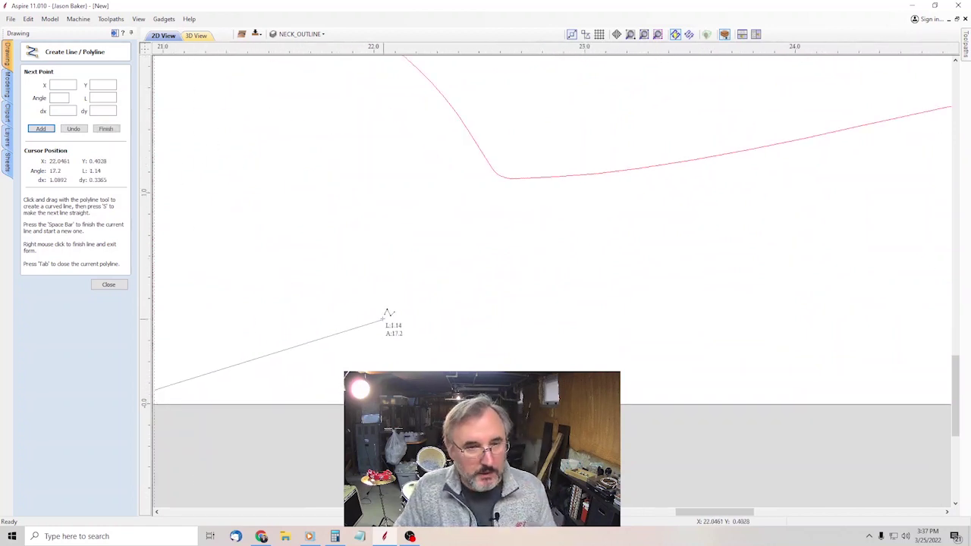
pyautogui.scroll(-1, 493, 345)
pyautogui.rightClick(371, 274)
pyautogui.scroll(-3, 307, 284)
pyautogui.scroll(2, 343, 187)
pyautogui.scroll(-1, 256, 122)
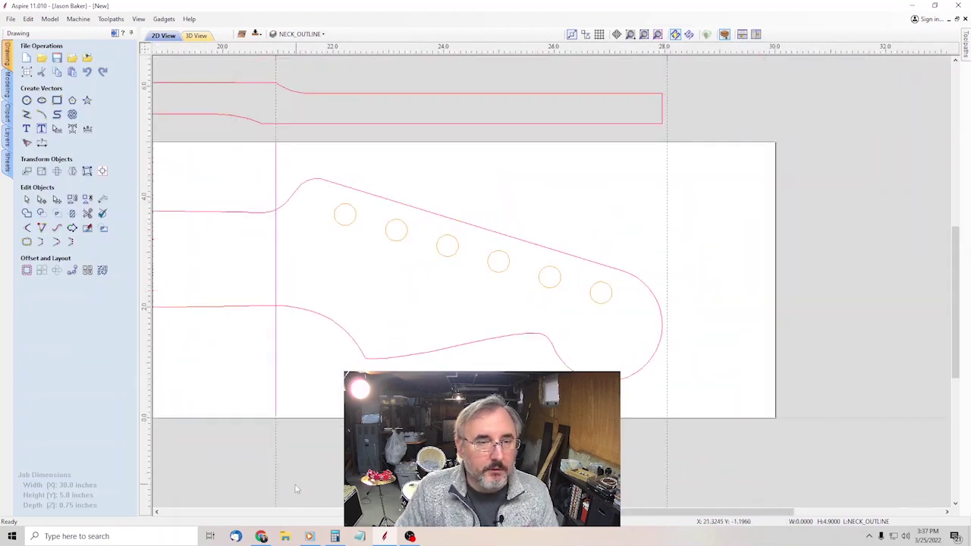
pyautogui.doubleClick(277, 464)
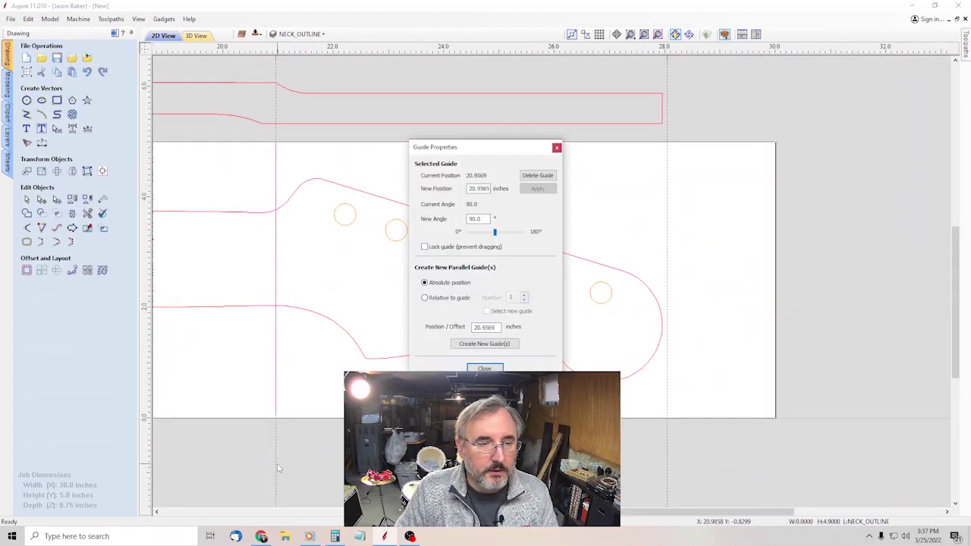
pyautogui.click(537, 176)
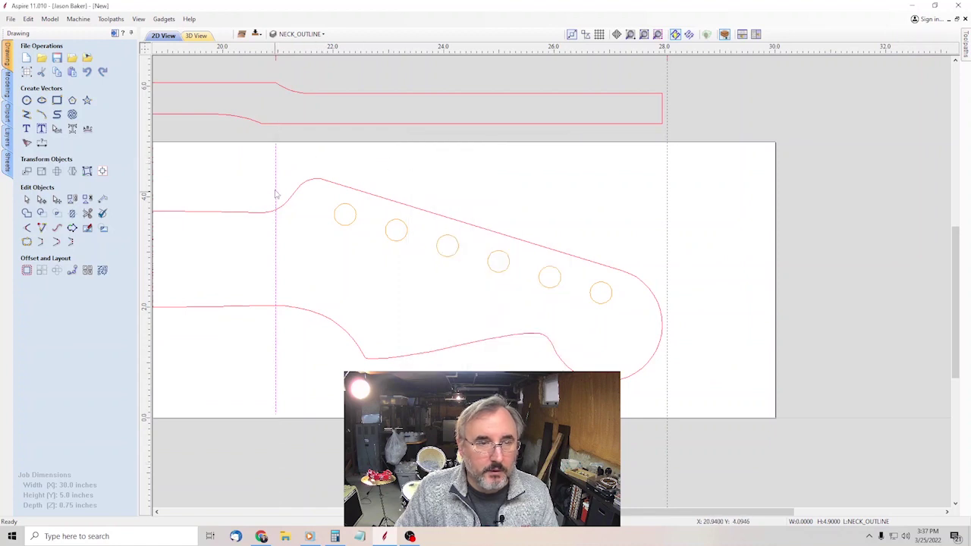
# Draw a second vertical polyline along the 28.04 guide and delete that guide.
pyautogui.scroll(2, 786, 245)
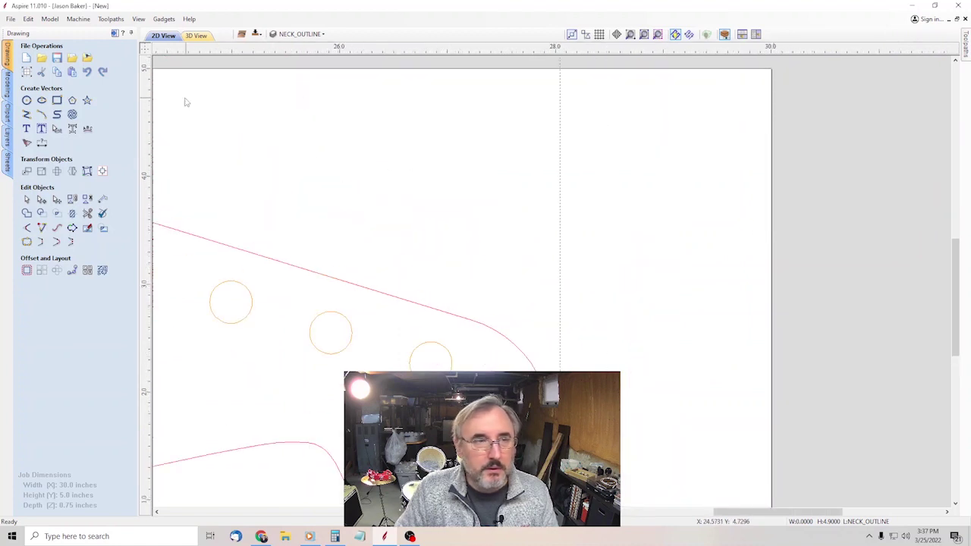
pyautogui.click(26, 114)
pyautogui.scroll(1, 558, 78)
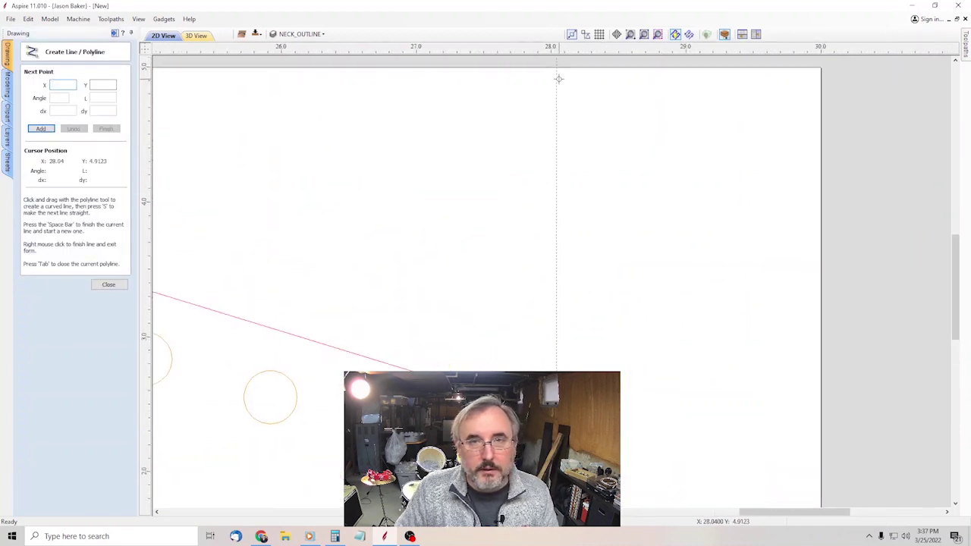
pyautogui.click(558, 79)
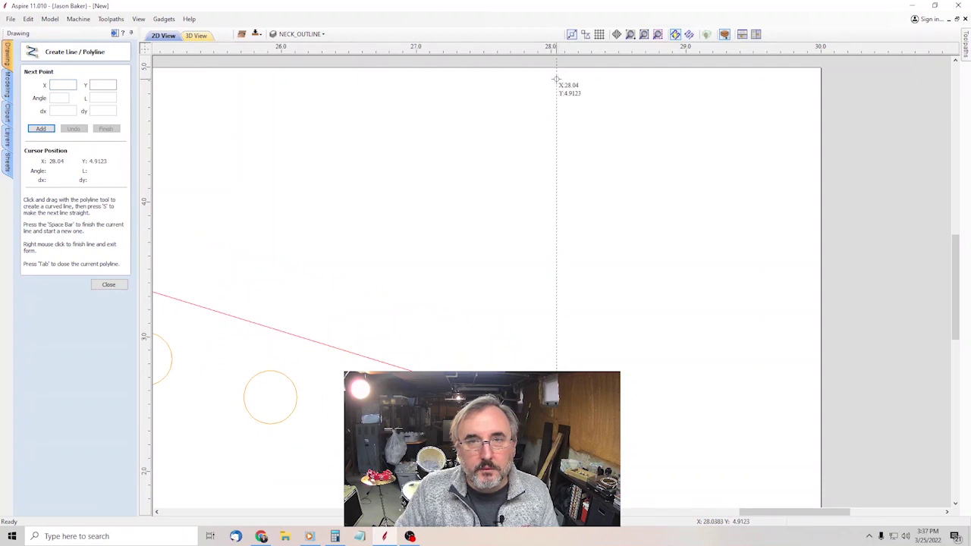
pyautogui.scroll(-3, 576, 152)
pyautogui.scroll(3, 500, 296)
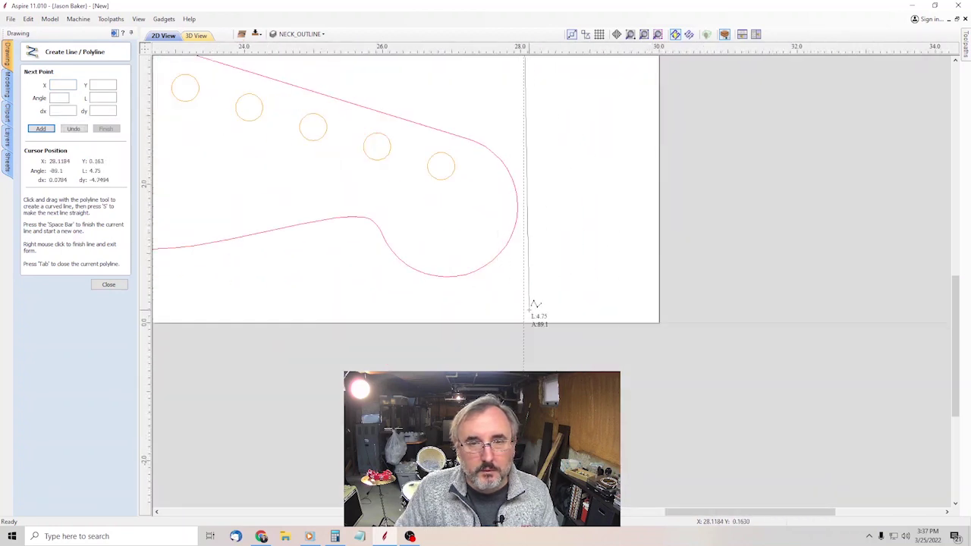
pyautogui.scroll(2, 530, 308)
pyautogui.rightClick(520, 336)
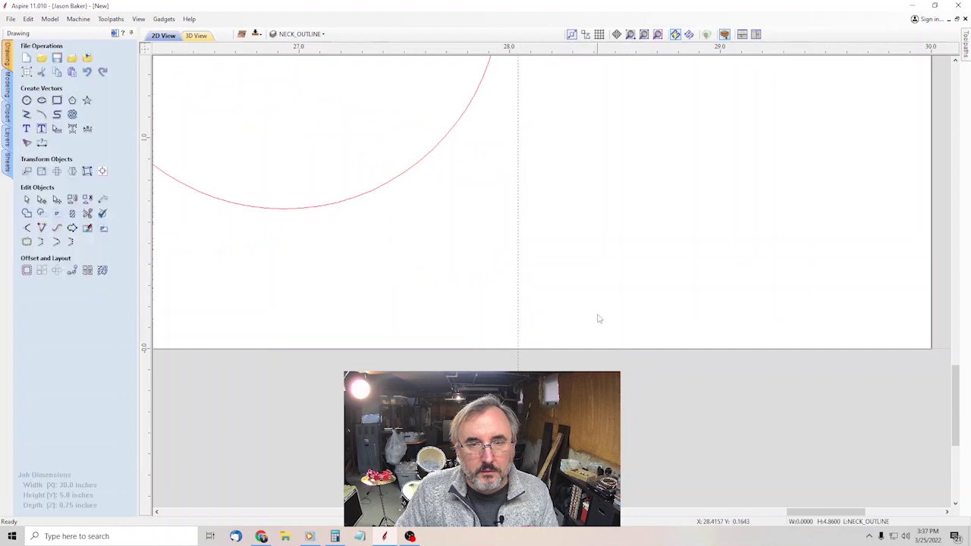
pyautogui.scroll(-5, 599, 318)
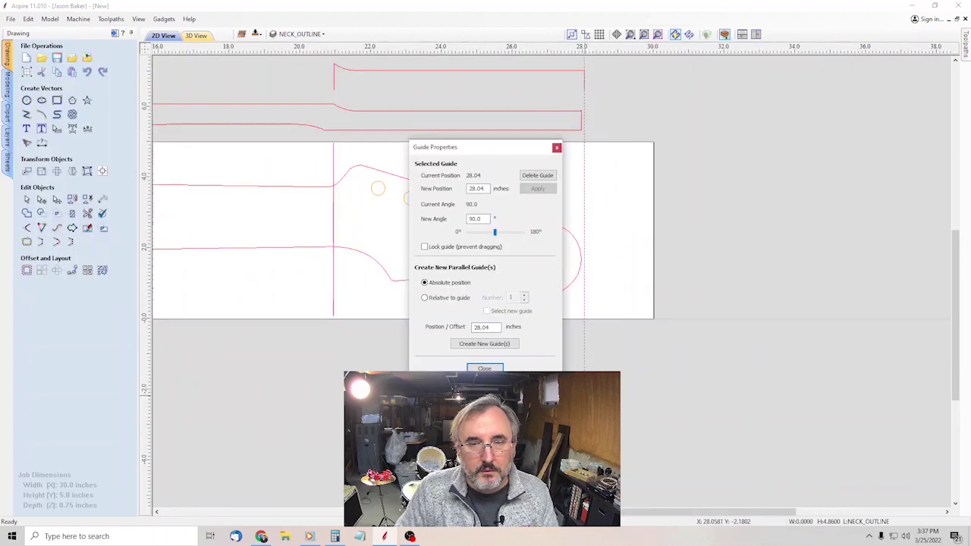
pyautogui.click(544, 175)
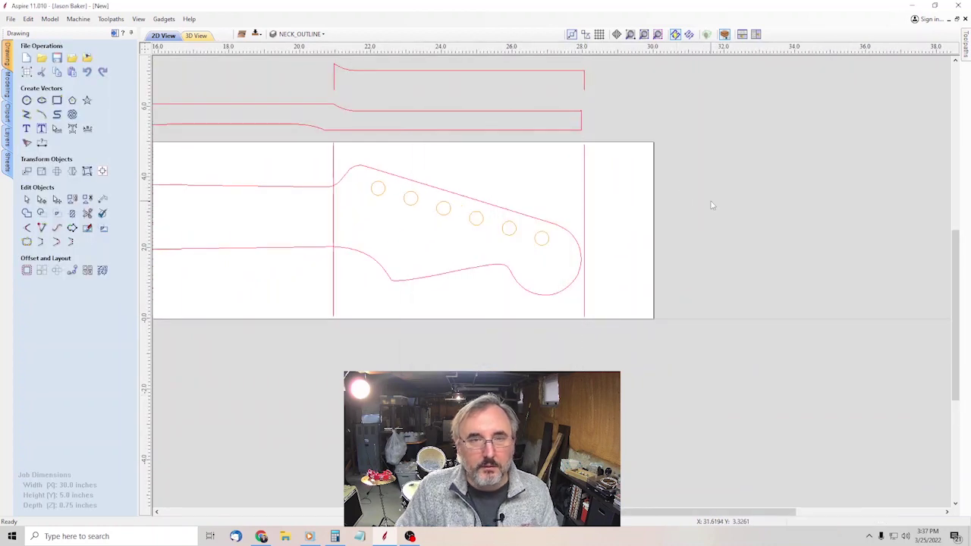
# Put both vertical headstock lines on a new magenta layer called 'Headstock Parts'.
pyautogui.click(334, 168)
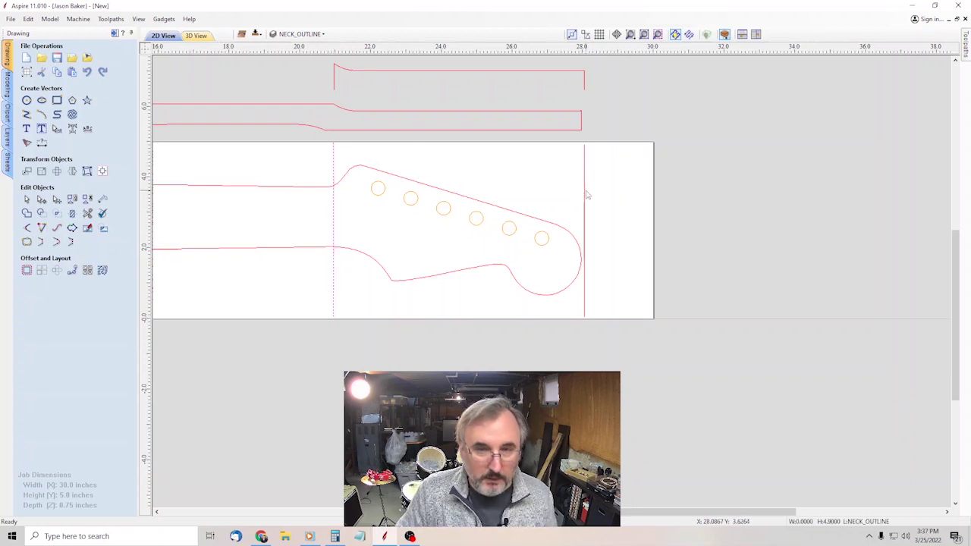
pyautogui.keyDown('shift'); pyautogui.click(584, 201); pyautogui.keyUp('shift')
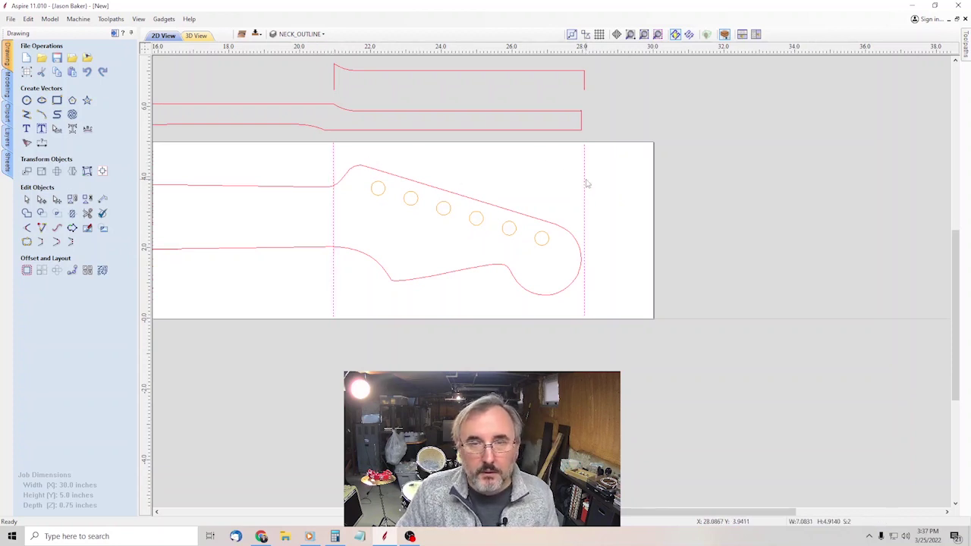
pyautogui.rightClick(586, 183)
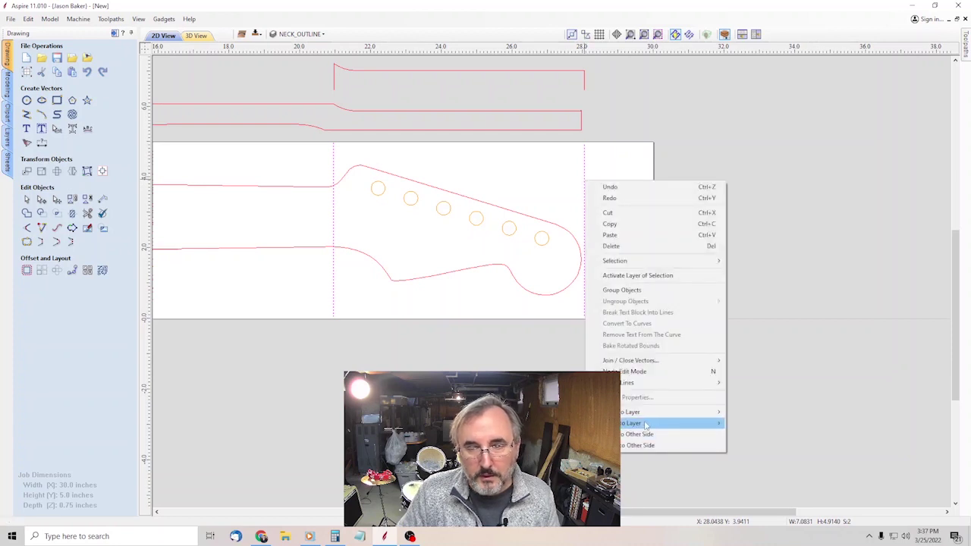
pyautogui.moveTo(668, 422)
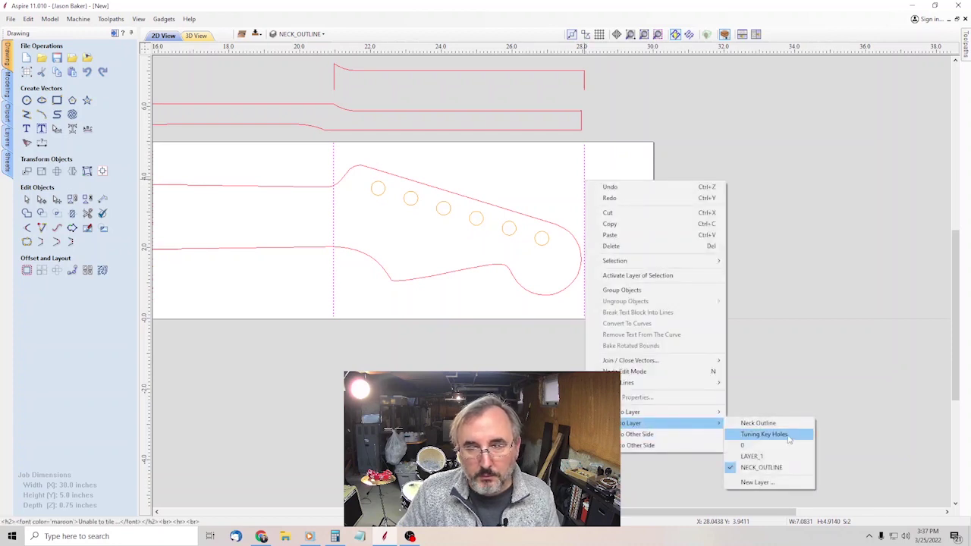
pyautogui.click(779, 484)
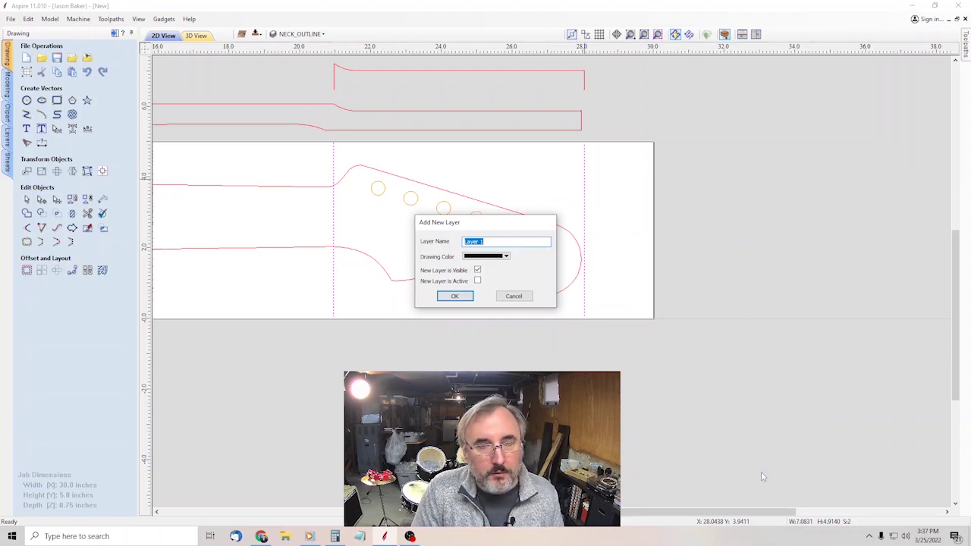
pyautogui.write('Headstock Parts')
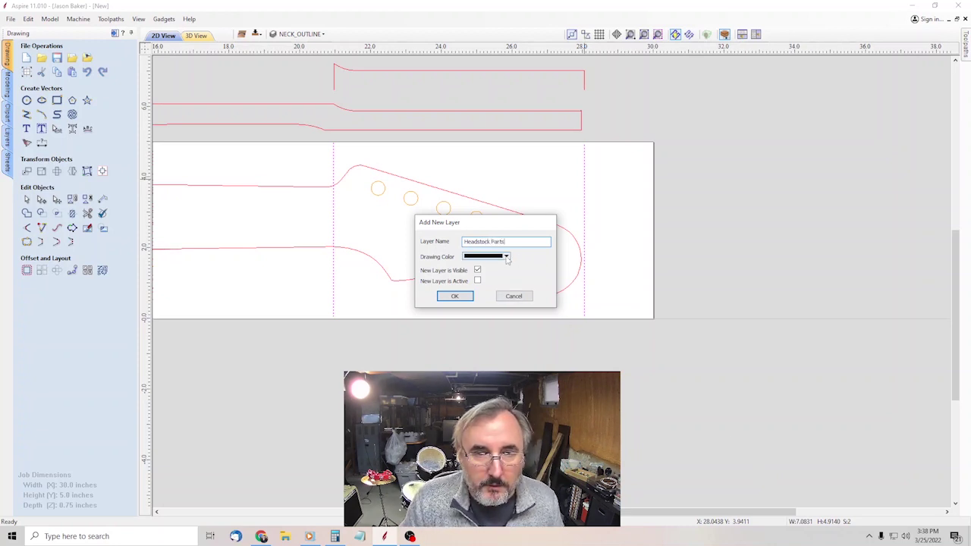
pyautogui.click(506, 256)
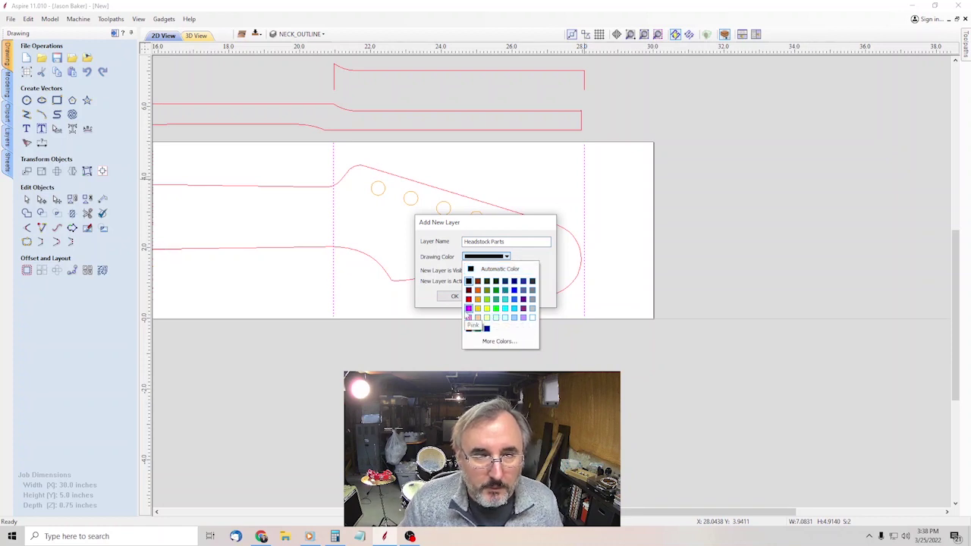
pyautogui.click(468, 308)
pyautogui.click(455, 296)
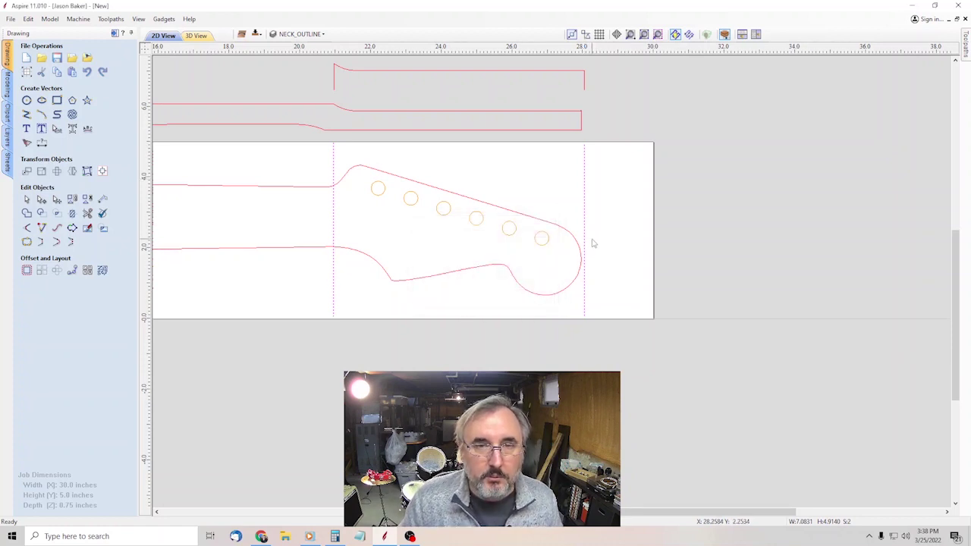
pyautogui.scroll(1, 492, 206)
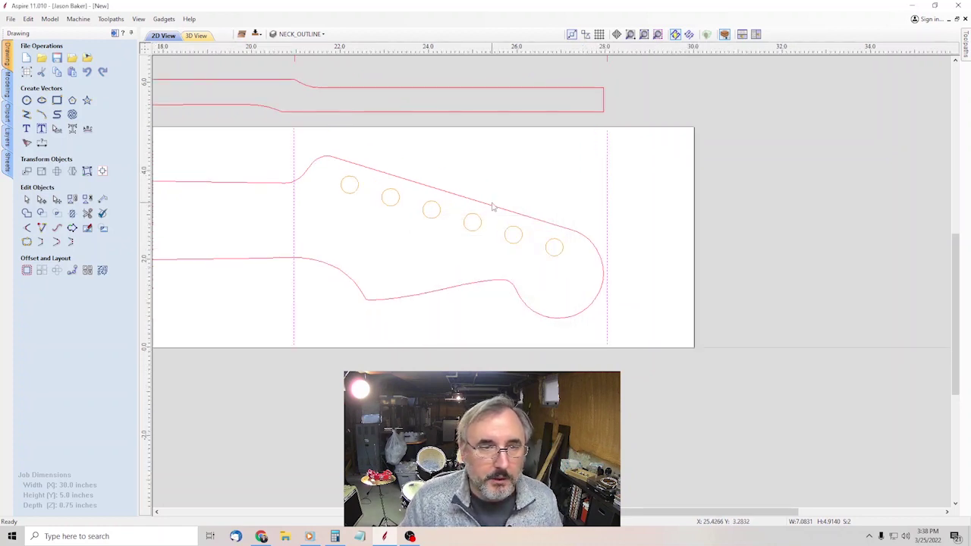
# Delete the empty layer 0.
pyautogui.click(548, 180)
pyautogui.click(321, 35)
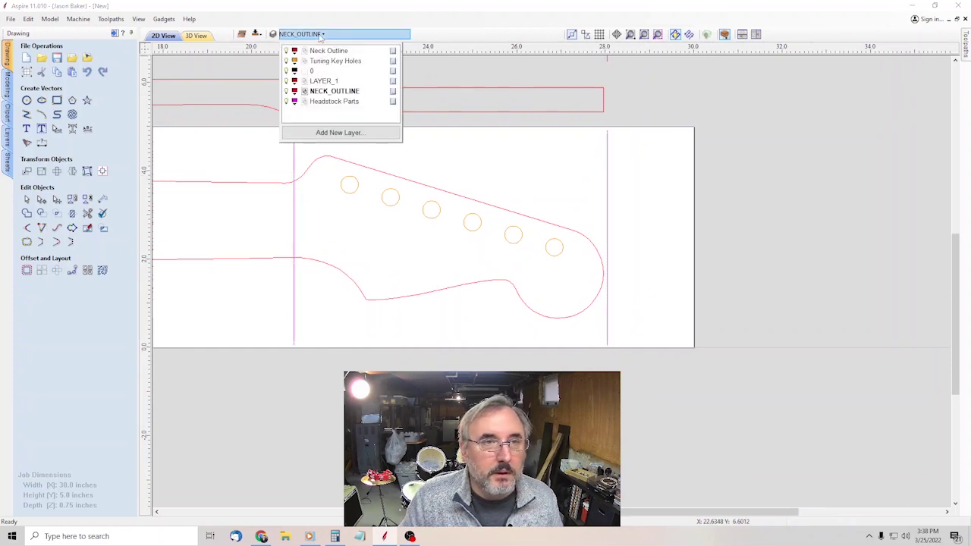
pyautogui.rightClick(310, 71)
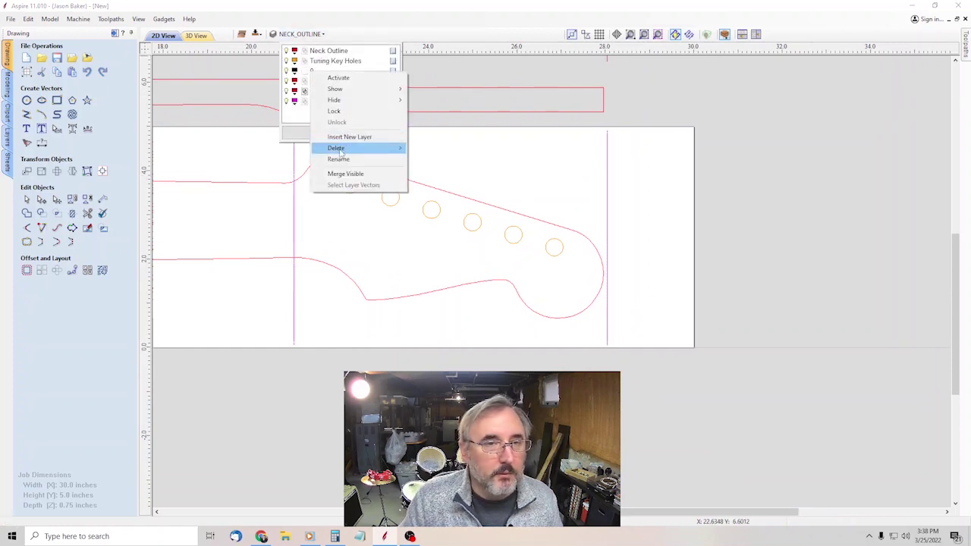
pyautogui.moveTo(338, 148)
pyautogui.click(447, 182)
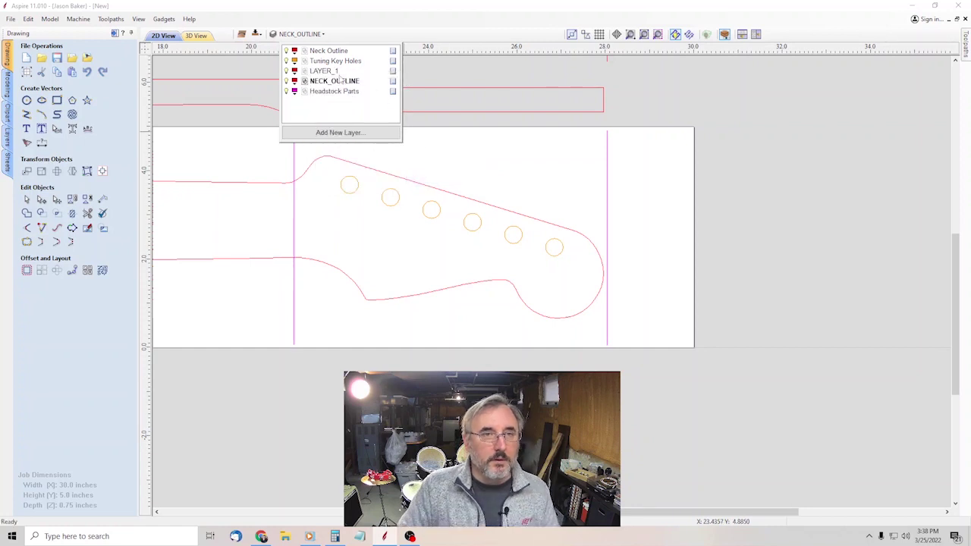
pyautogui.scroll(2, 340, 80)
# Rename LAYER_1 to 'Neck Side View' and give it a blue colour.
pyautogui.click(300, 33)
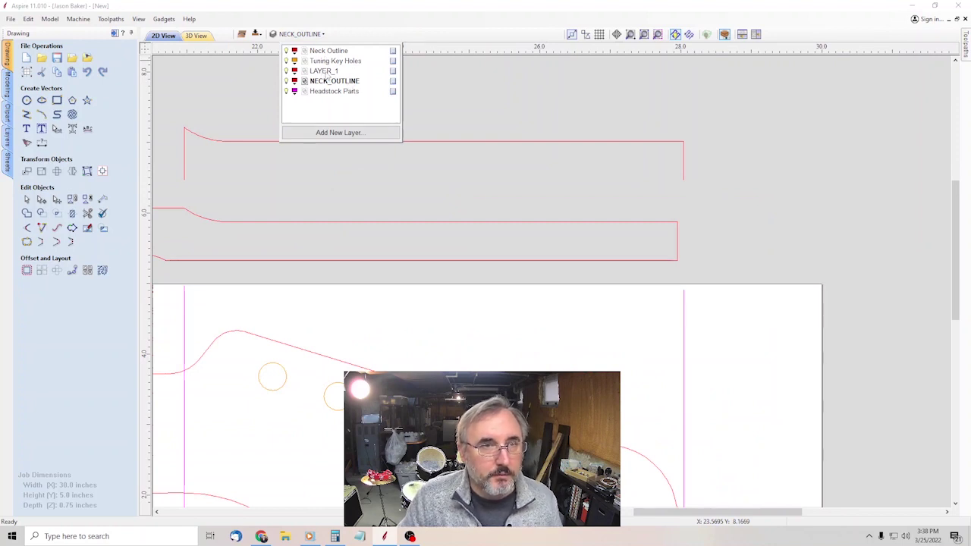
pyautogui.click(324, 71)
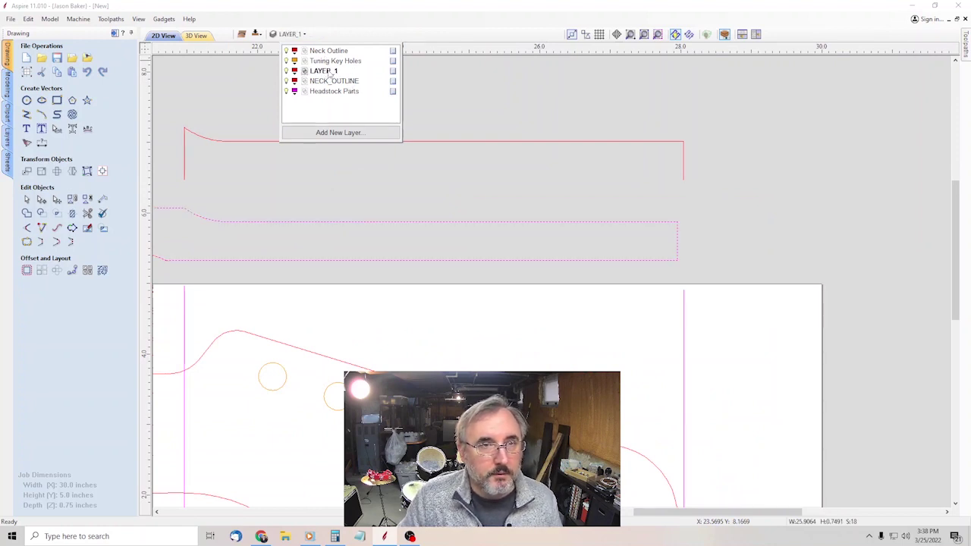
pyautogui.rightClick(328, 71)
pyautogui.click(393, 160)
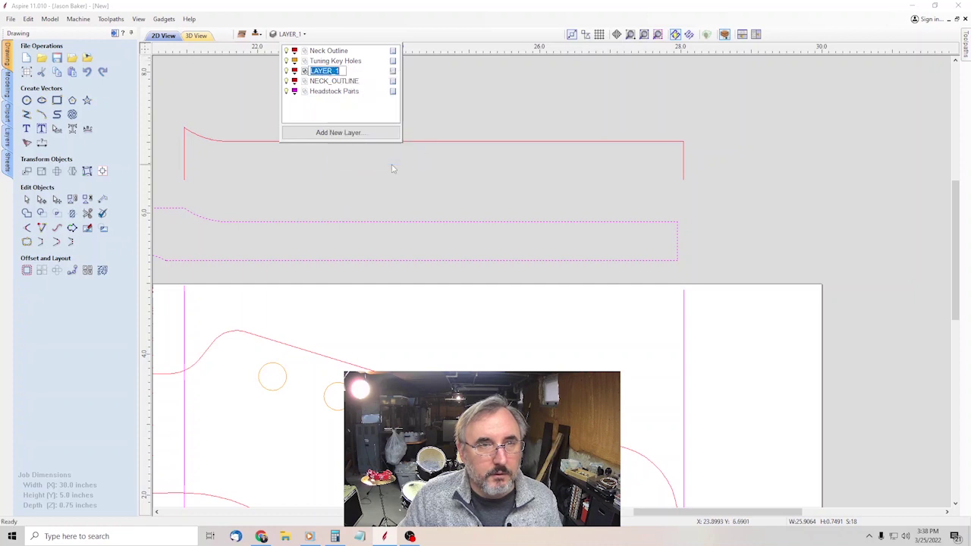
pyautogui.write('Neck')
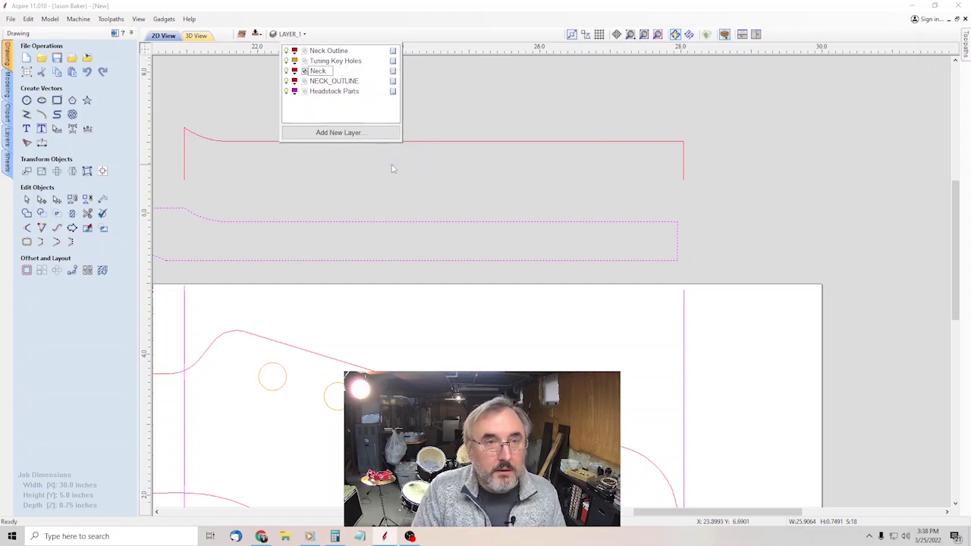
pyautogui.write(' Side View')
pyautogui.press('Return')
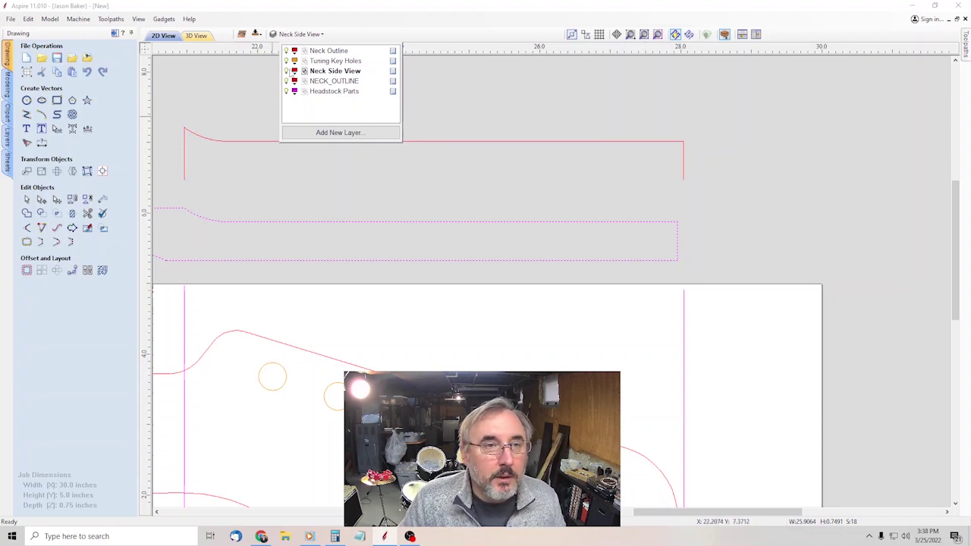
pyautogui.click(294, 71)
pyautogui.click(351, 113)
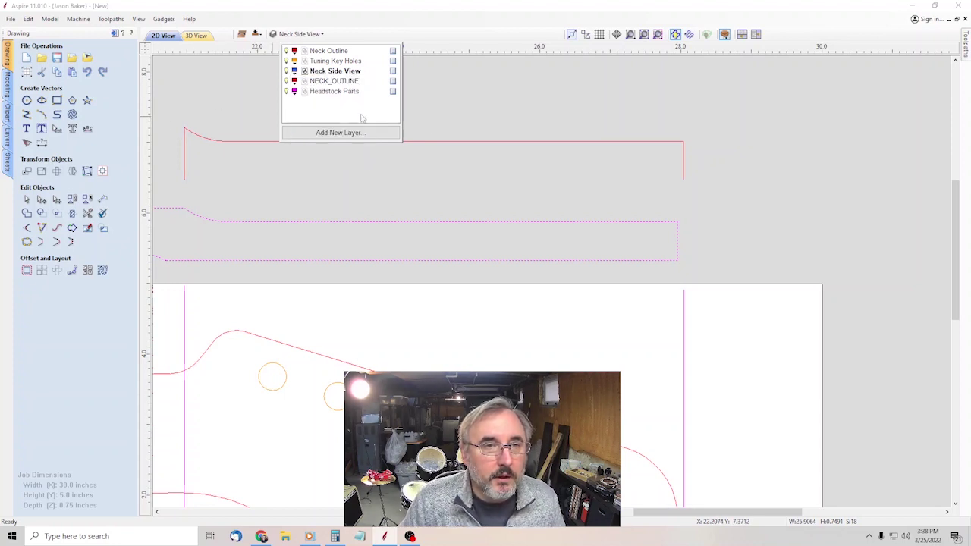
pyautogui.scroll(-3, 685, 208)
pyautogui.scroll(3, 660, 315)
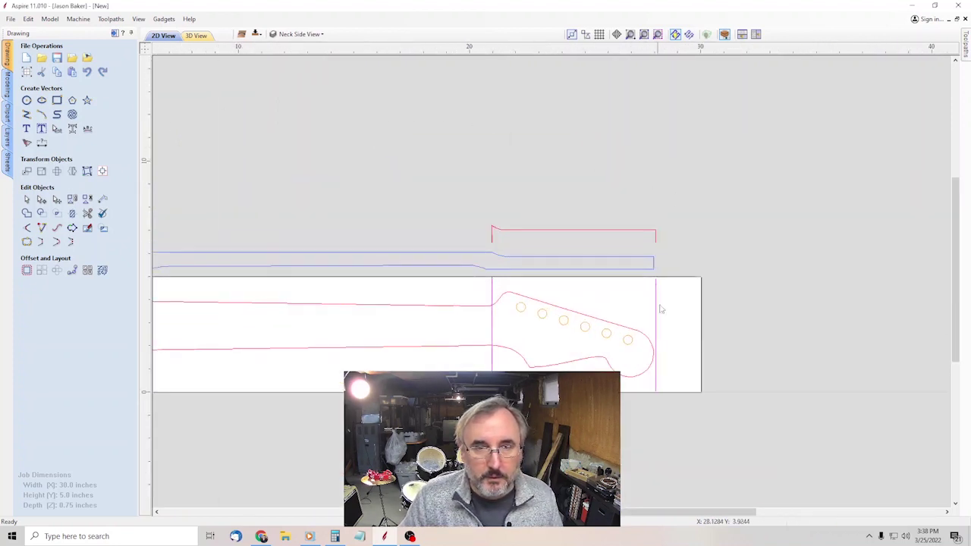
# Move the upper side profile of the headstock onto the Headstock Parts layer.
pyautogui.moveTo(311, 114); pyautogui.dragTo(756, 195)
pyautogui.rightClick(642, 154)
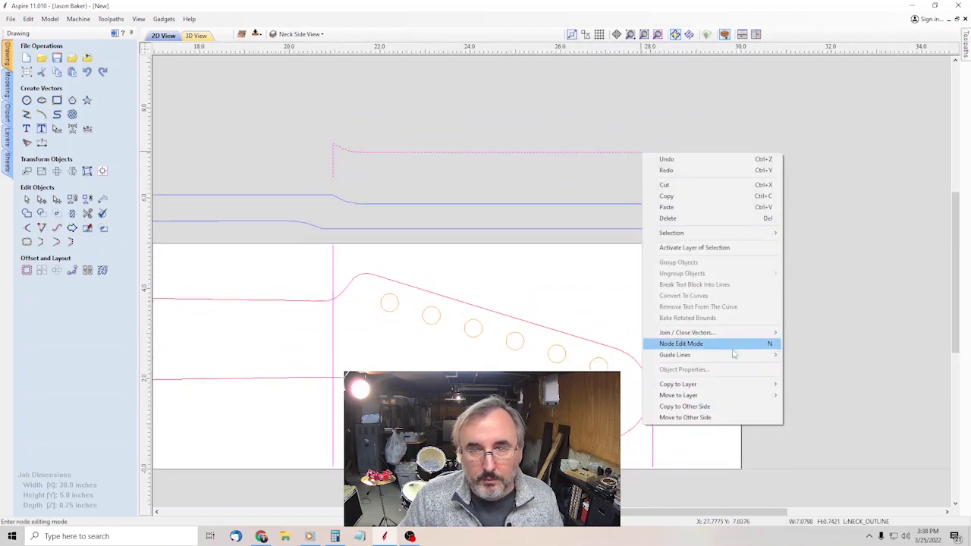
pyautogui.moveTo(727, 396)
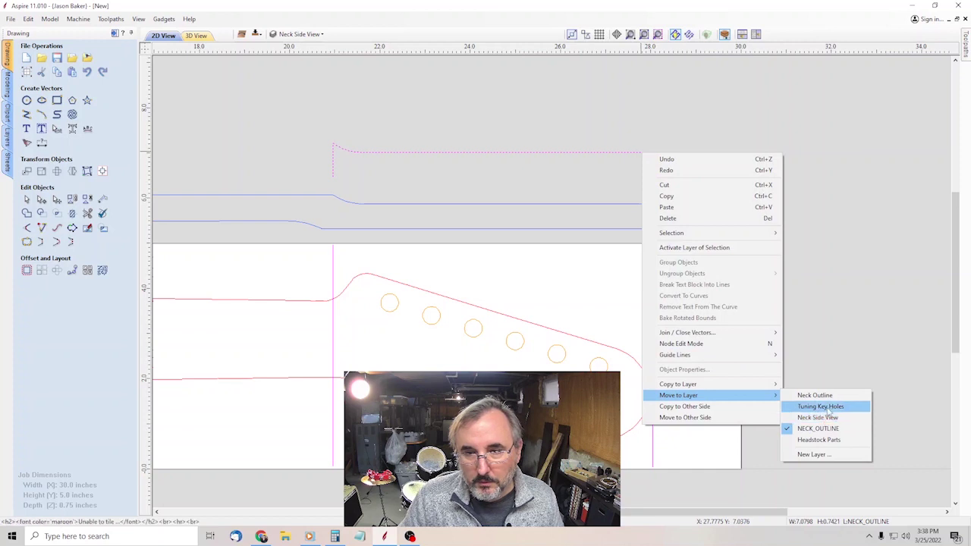
pyautogui.click(819, 440)
pyautogui.scroll(-2, 590, 254)
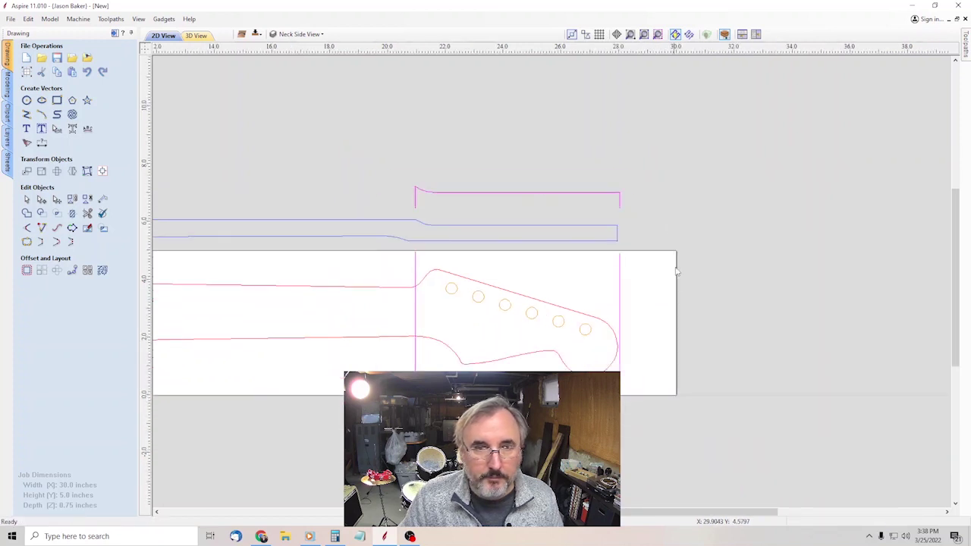
pyautogui.scroll(1, 642, 318)
pyautogui.scroll(1, 672, 264)
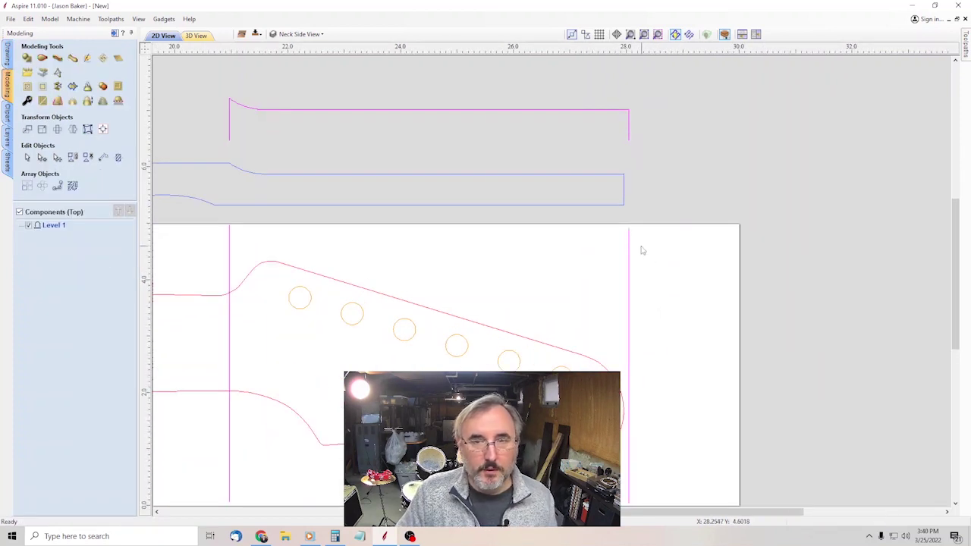
# Create a Two Rail Sweep with the two vertical lines as rails and the upper profile as cross-section.
pyautogui.moveTo(622, 245); pyautogui.dragTo(234, 245)
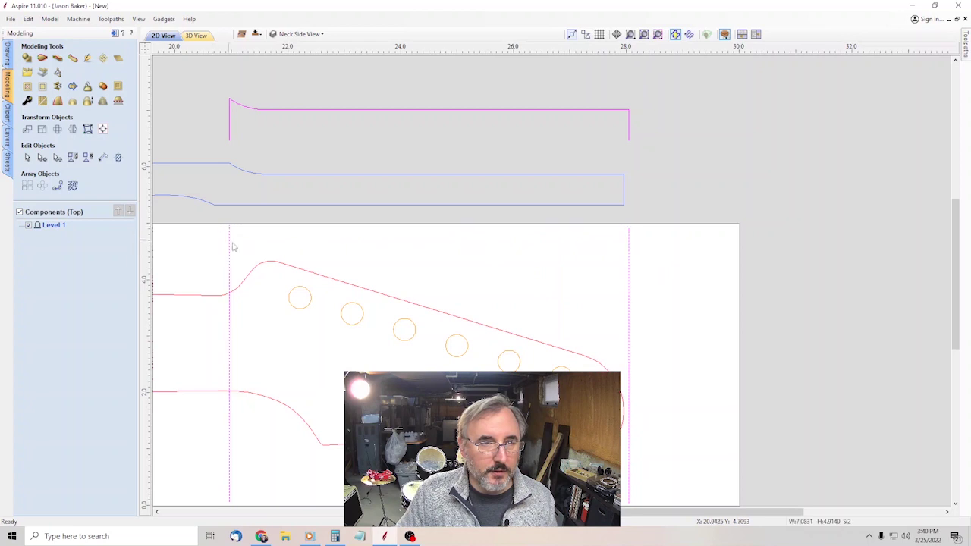
pyautogui.click(42, 59)
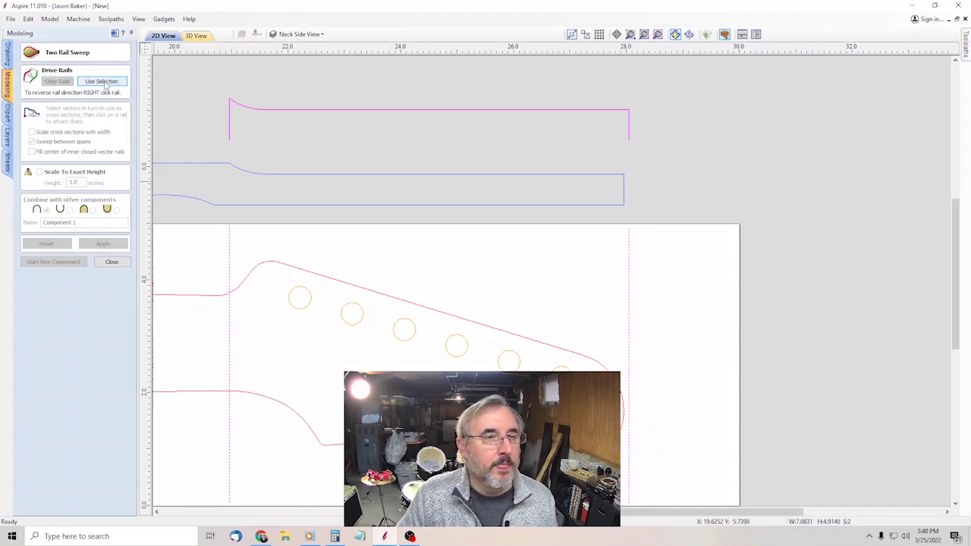
pyautogui.click(102, 81)
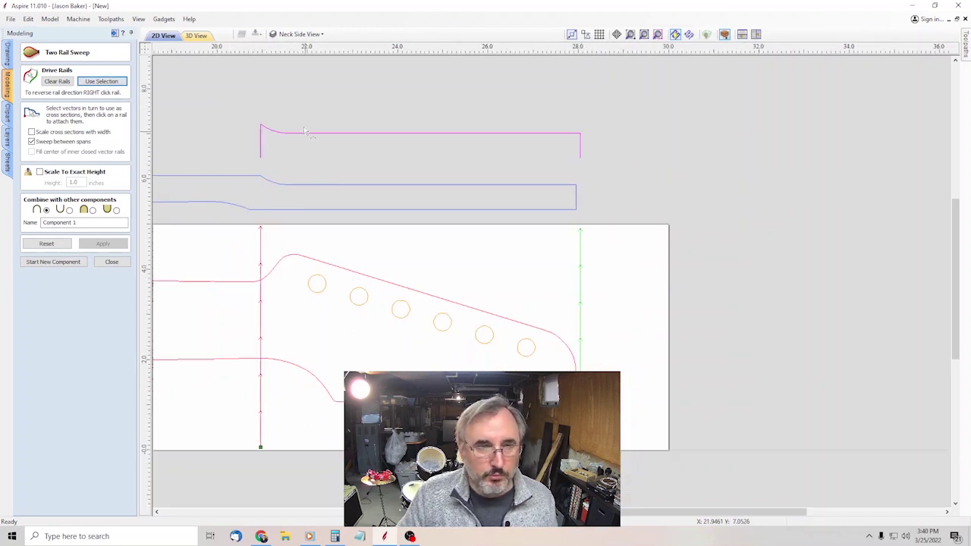
pyautogui.scroll(1, 299, 120)
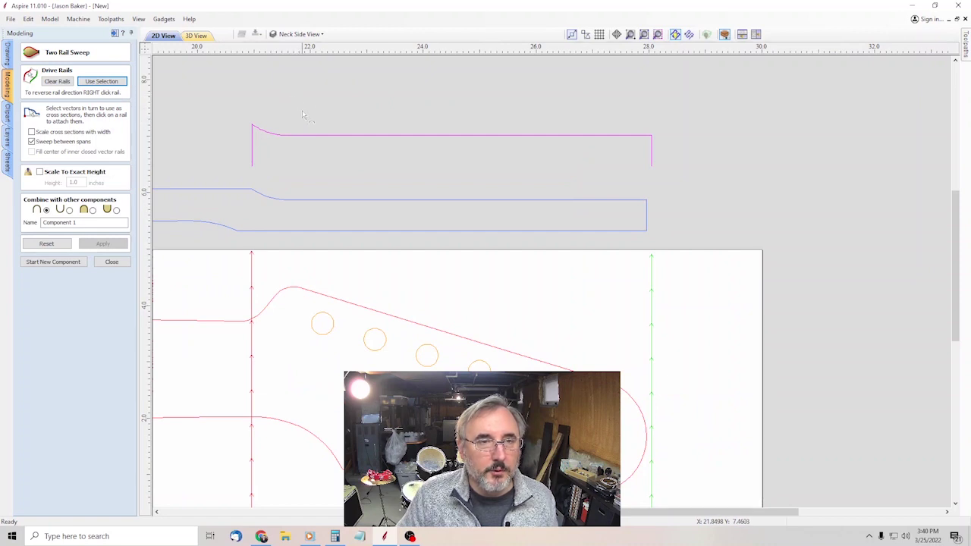
pyautogui.click(387, 137)
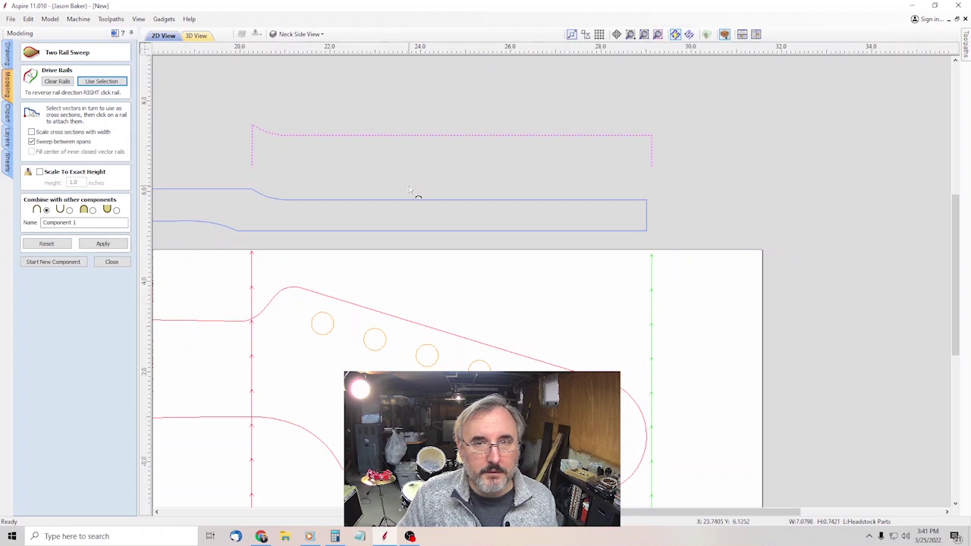
pyautogui.scroll(-2, 394, 144)
pyautogui.scroll(1, 311, 311)
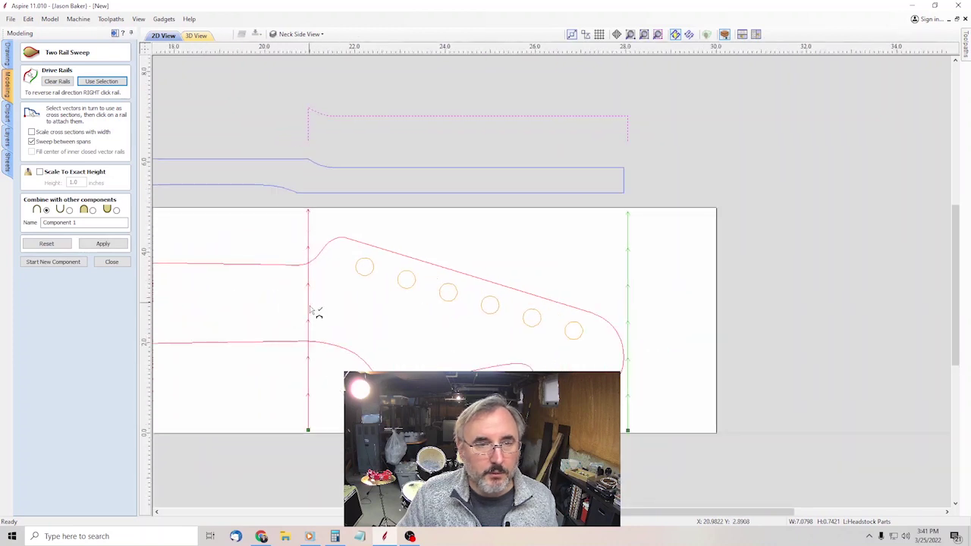
pyautogui.click(314, 426)
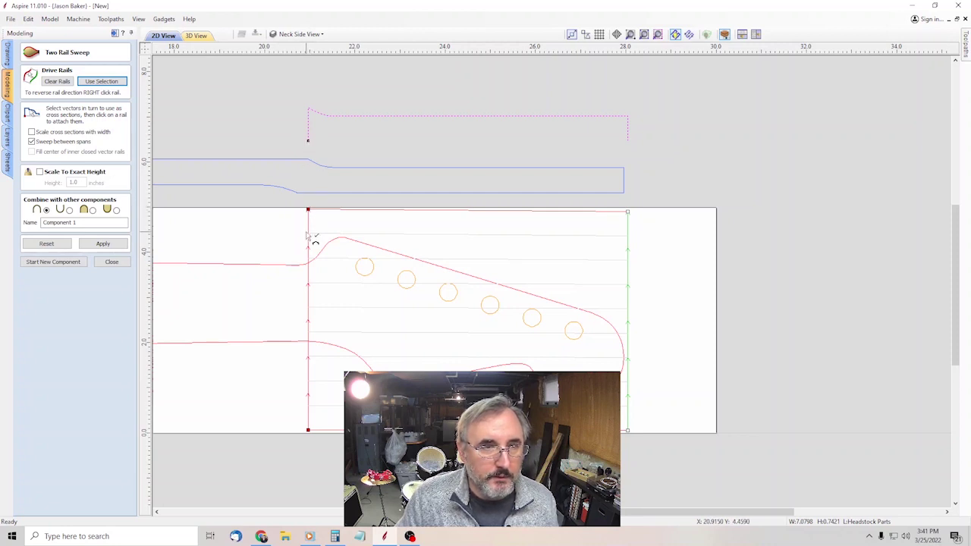
pyautogui.click(123, 245)
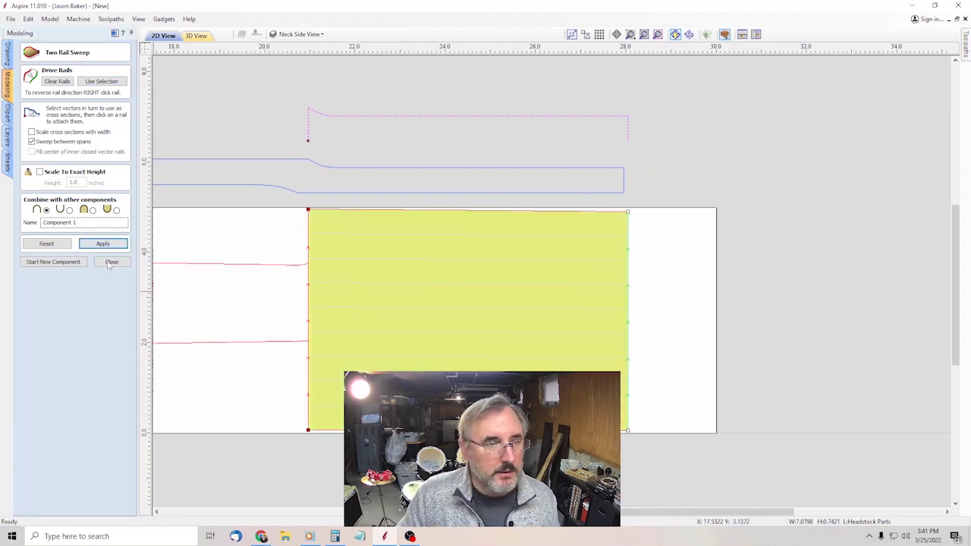
# Finish the sweep component and exit the Two Rail Sweep tool.
pyautogui.click(54, 262)
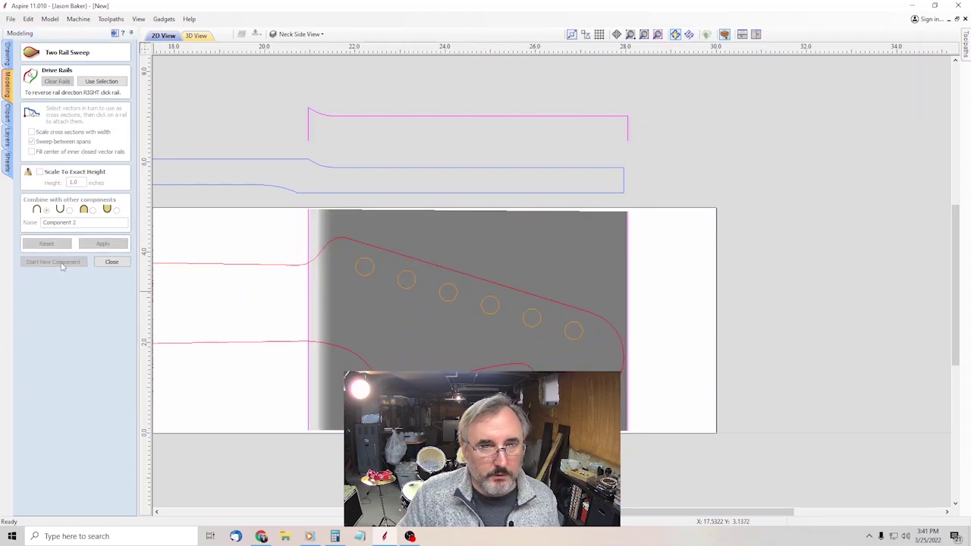
pyautogui.click(112, 262)
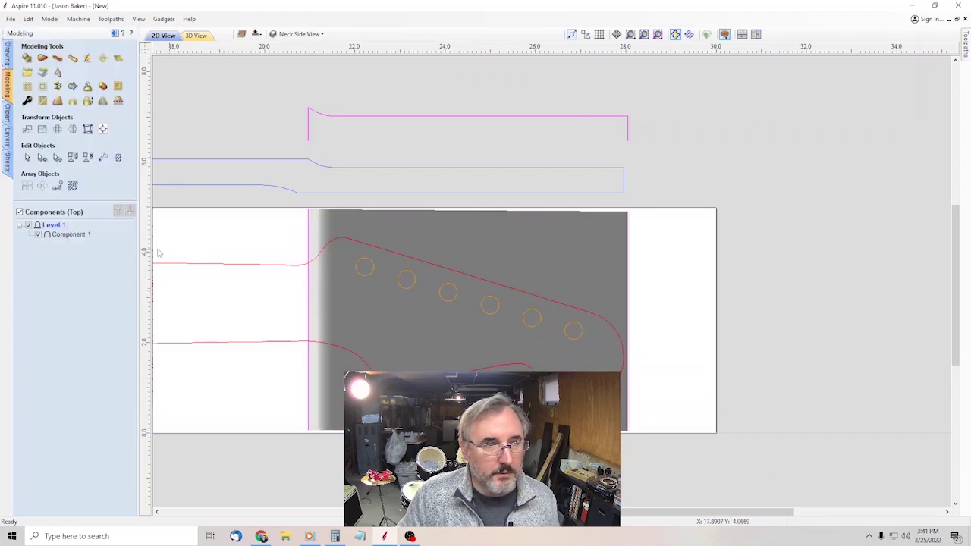
pyautogui.scroll(-2, 657, 301)
pyautogui.scroll(2, 308, 258)
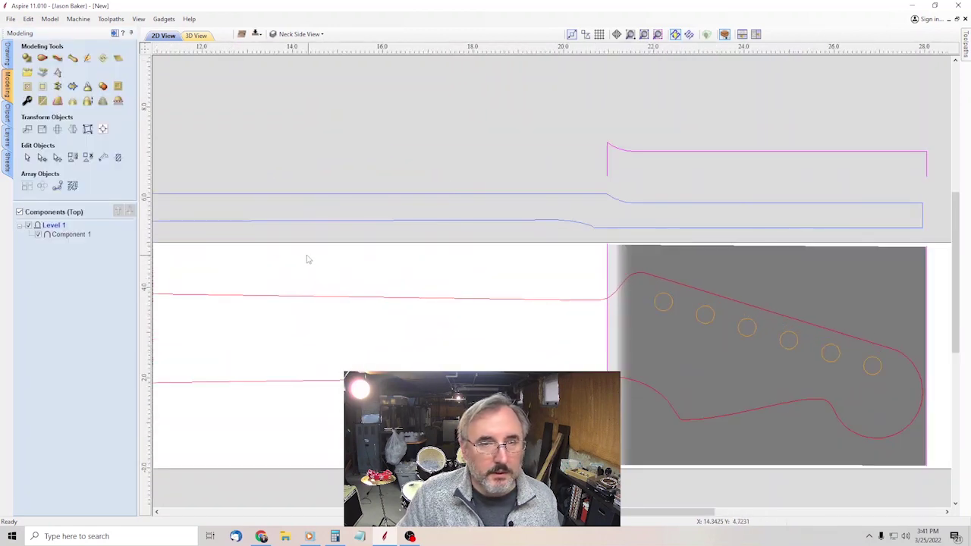
pyautogui.scroll(-2, 860, 332)
pyautogui.scroll(1, 959, 355)
pyautogui.scroll(2, 948, 350)
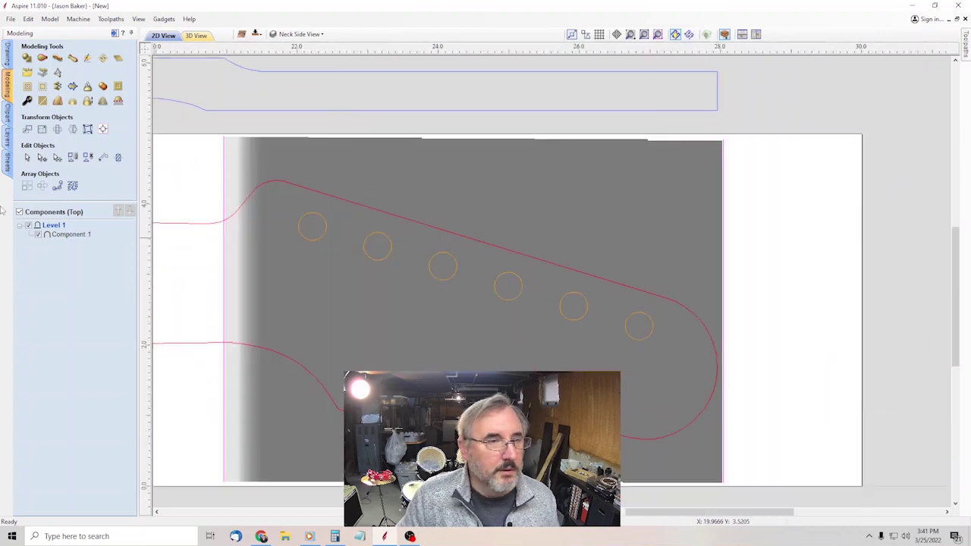
# In Component 1's properties, tile the 2D and 3D views and show the 3D view from the side.
pyautogui.doubleClick(64, 235)
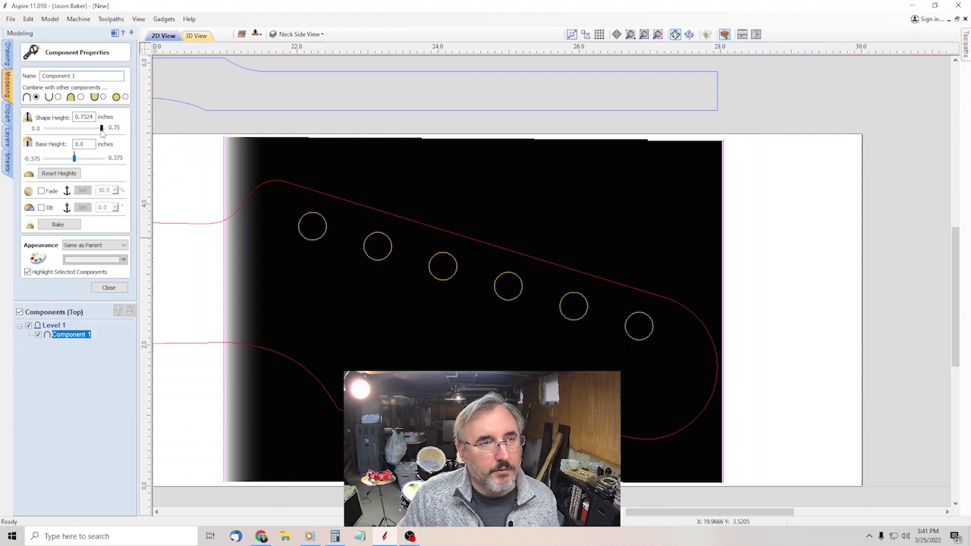
pyautogui.click(743, 36)
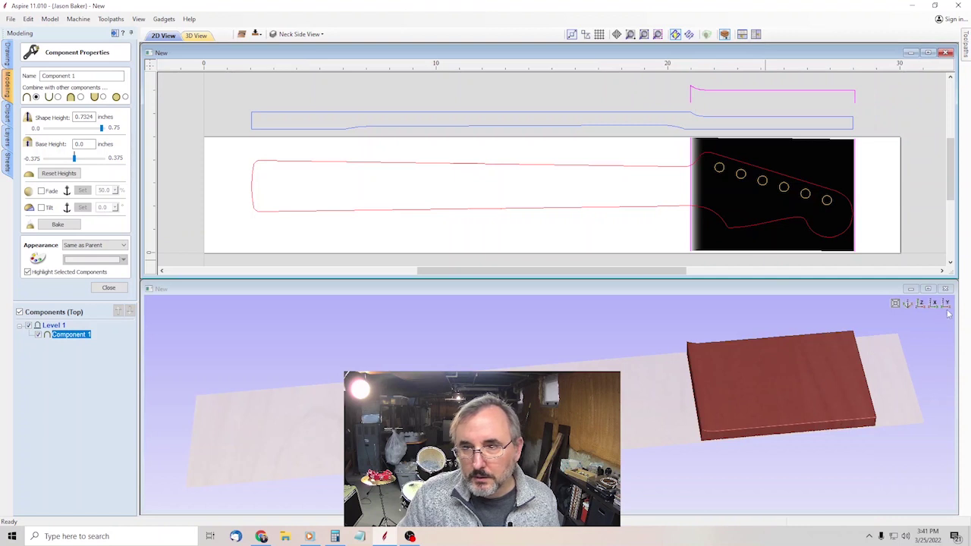
pyautogui.click(946, 303)
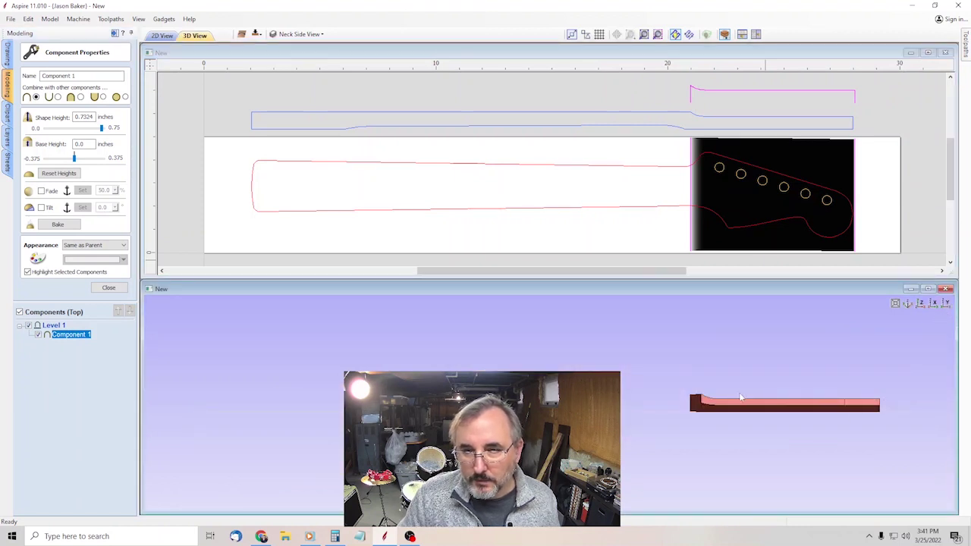
pyautogui.scroll(-2, 885, 412)
pyautogui.scroll(4, 885, 411)
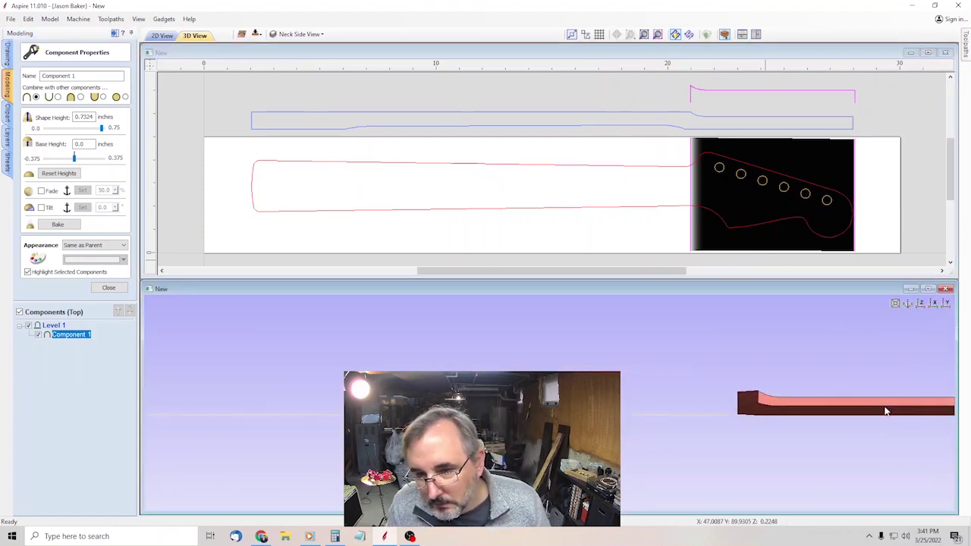
pyautogui.scroll(1, 886, 411)
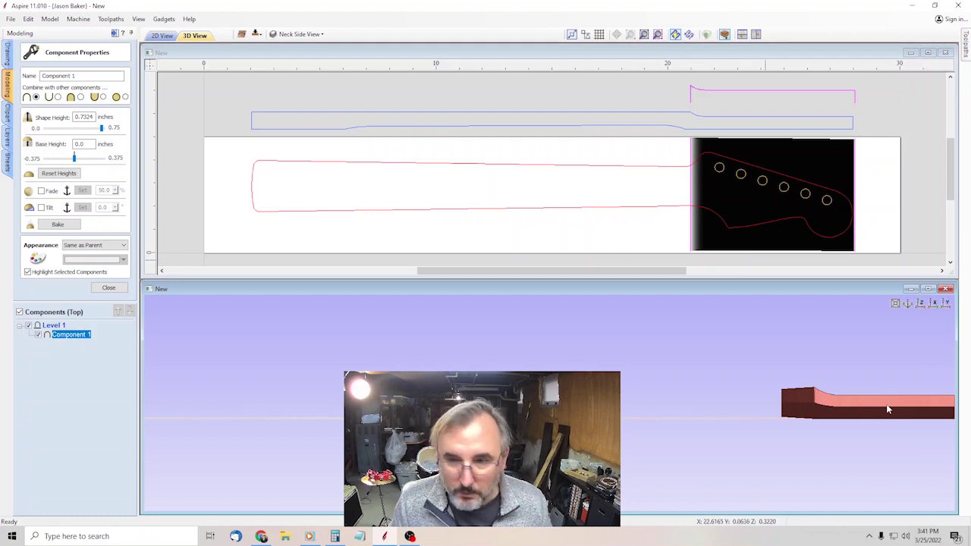
pyautogui.moveTo(886, 407); pyautogui.dragTo(662, 386, button='middle')
pyautogui.scroll(-3, 709, 404)
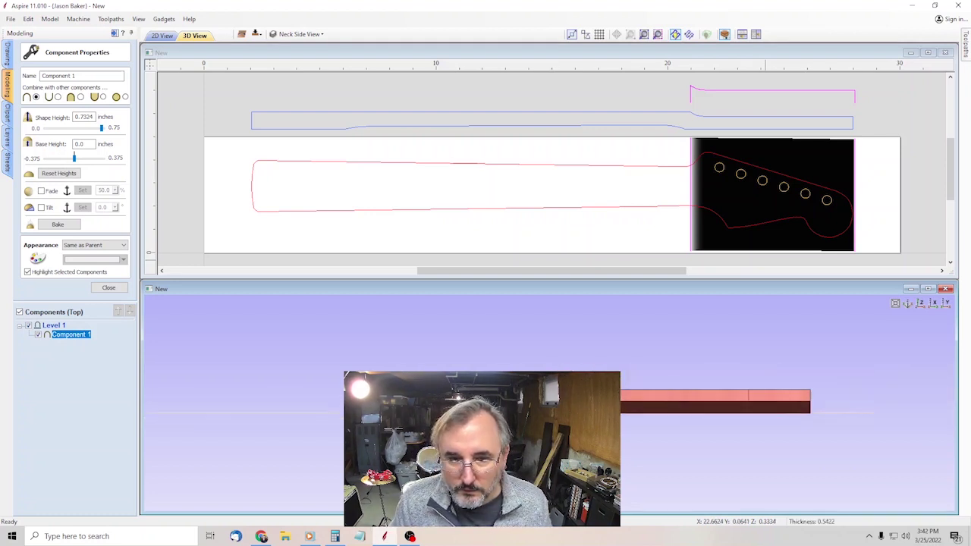
pyautogui.scroll(2, 709, 404)
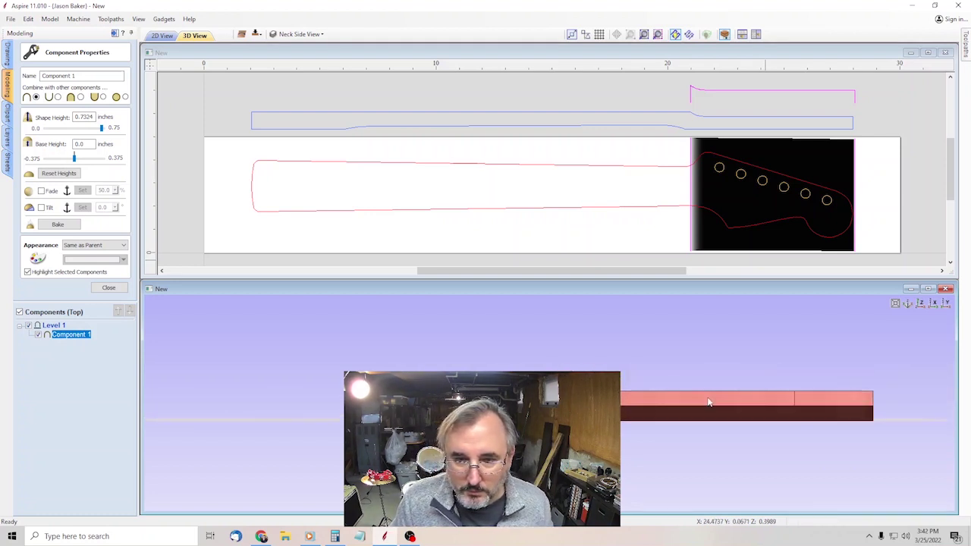
pyautogui.scroll(-1, 636, 409)
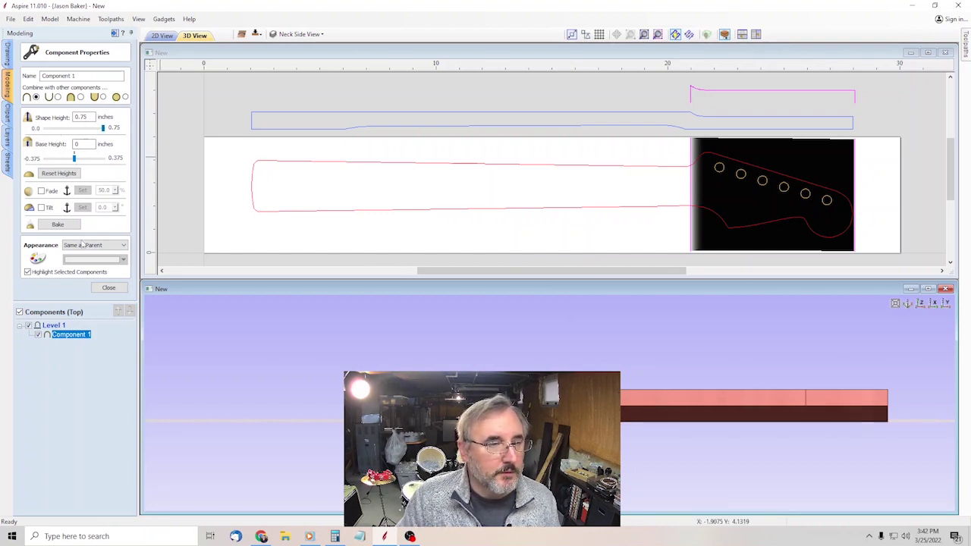
pyautogui.click(109, 289)
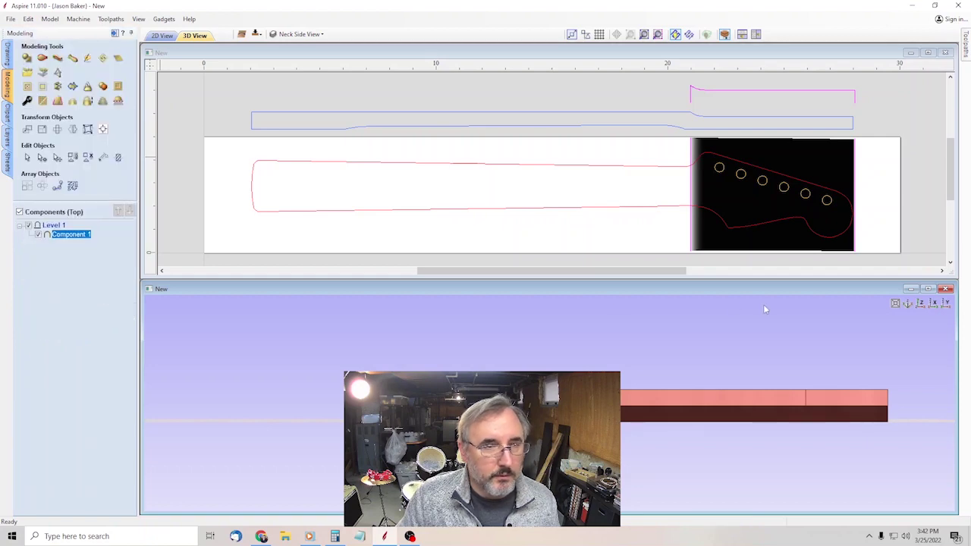
# Maximise the 2D view, select the headstock component, and bring up the toolpath operations.
pyautogui.click(927, 52)
pyautogui.scroll(-2, 852, 378)
pyautogui.scroll(6, 640, 268)
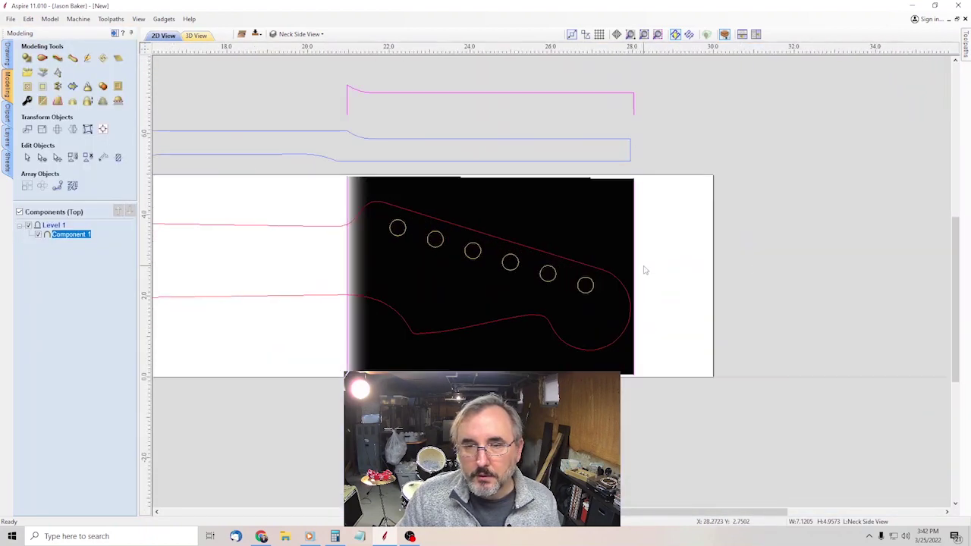
pyautogui.click(458, 198)
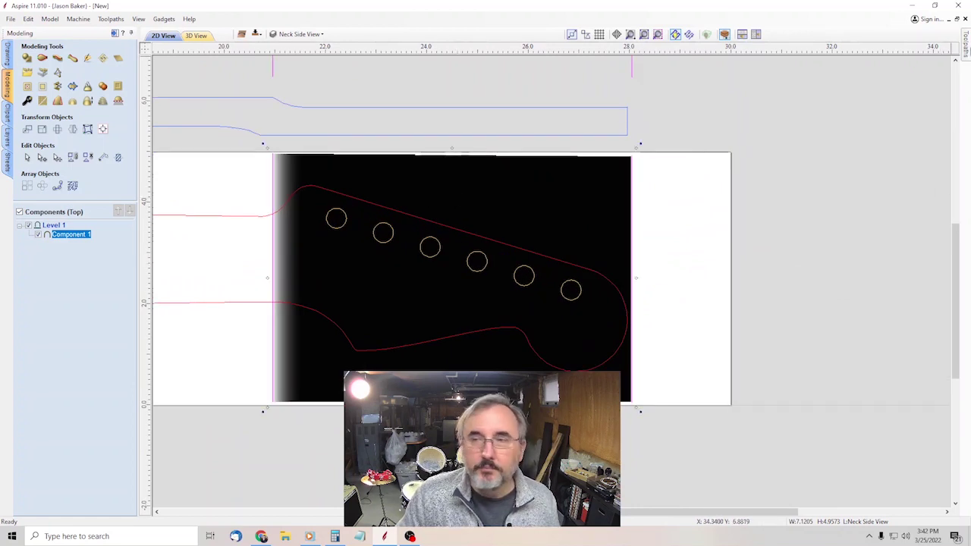
pyautogui.click(966, 44)
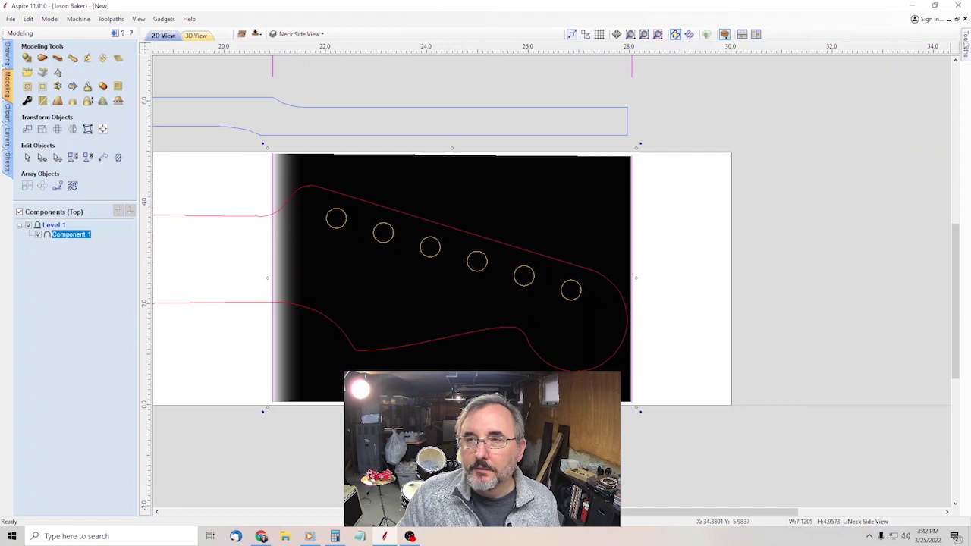
pyautogui.click(966, 45)
pyautogui.click(931, 290)
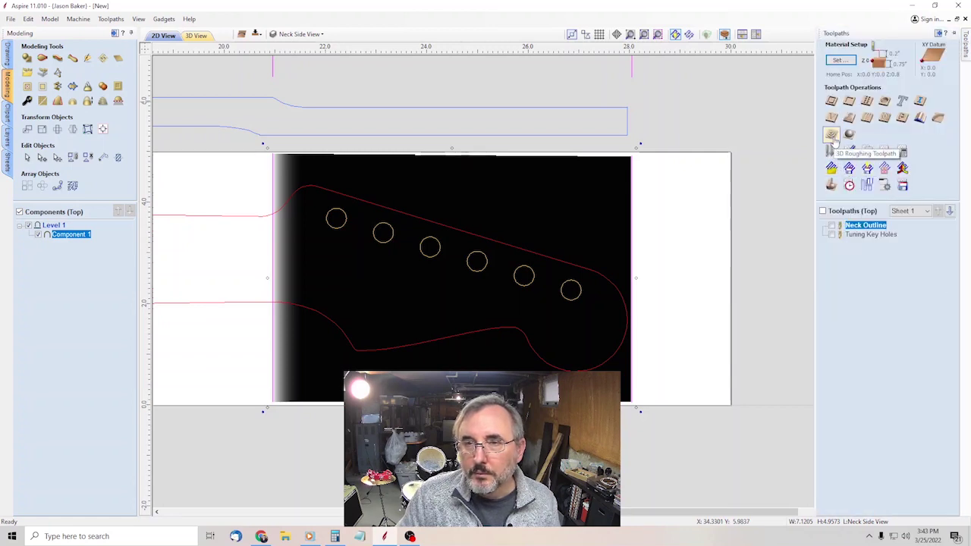
# Start a 3D roughing toolpath, accept the material setup, and recalculate all existing toolpaths.
pyautogui.click(832, 135)
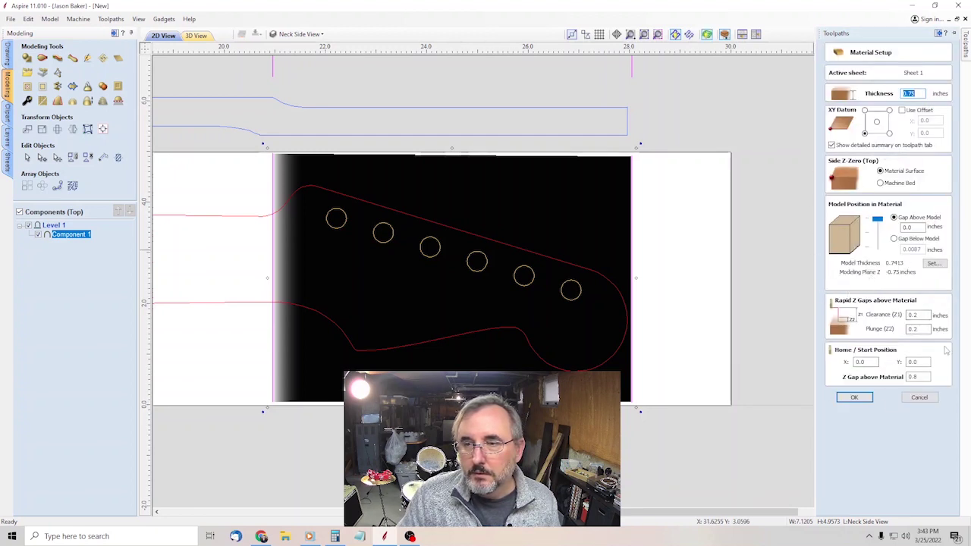
pyautogui.click(869, 399)
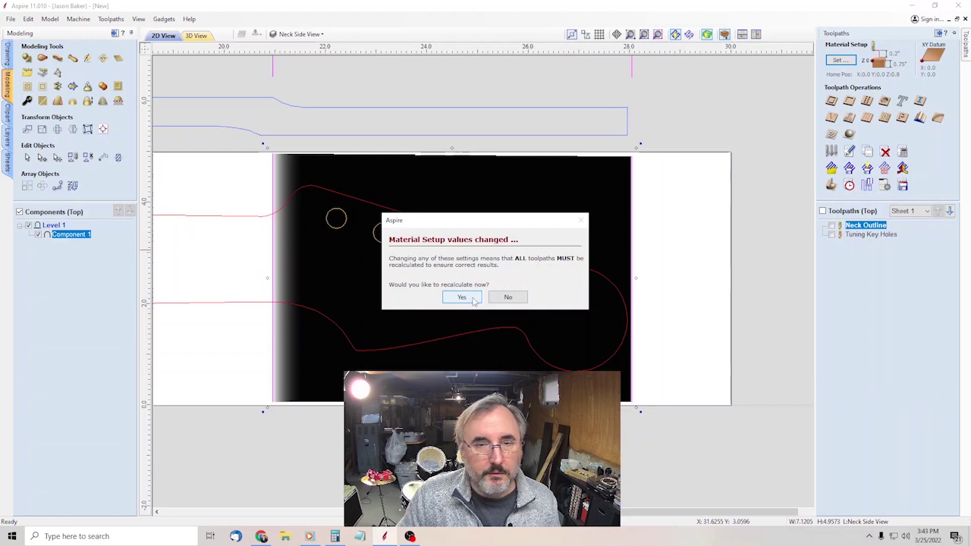
pyautogui.click(474, 301)
pyautogui.click(486, 313)
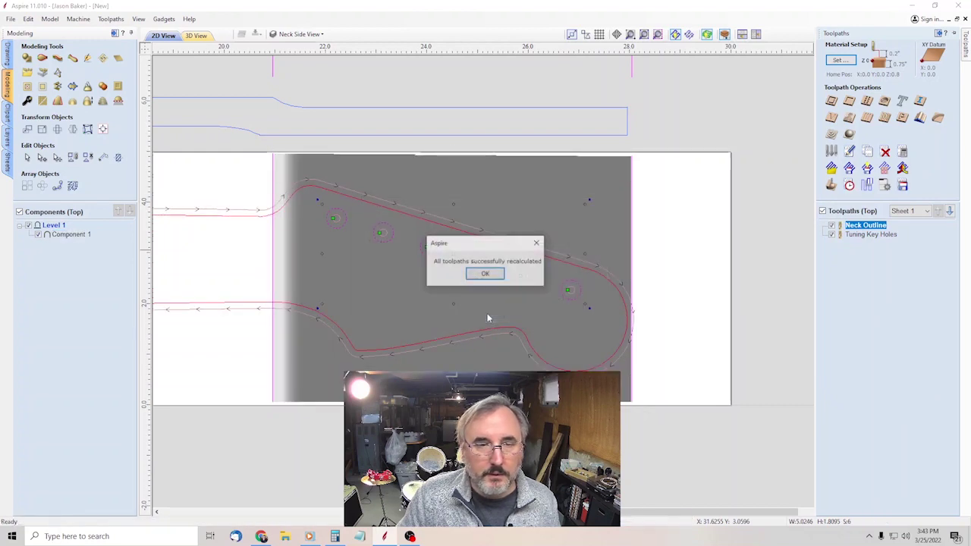
pyautogui.click(492, 274)
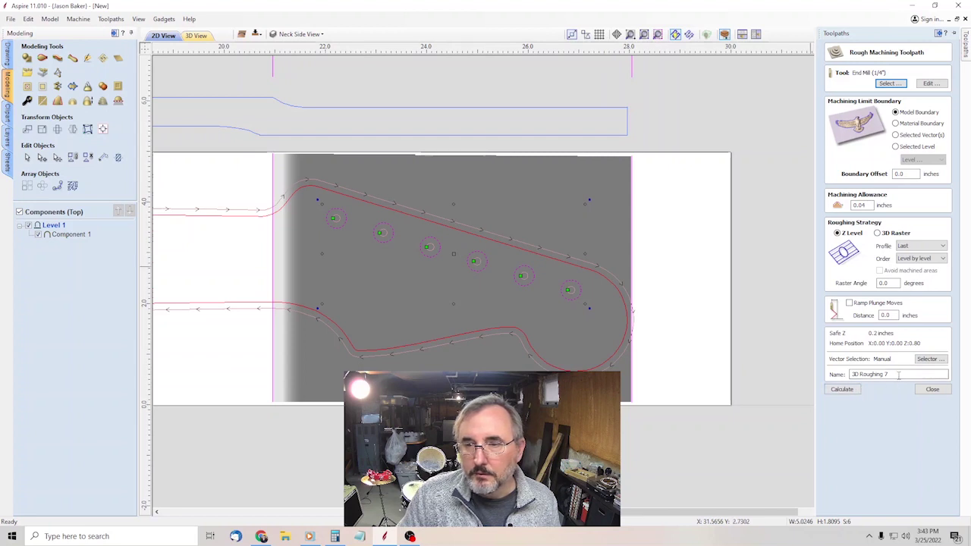
# Name the roughing toolpath 'Headstock 3D Rough' and calculate it.
pyautogui.moveTo(893, 375); pyautogui.dragTo(842, 379)
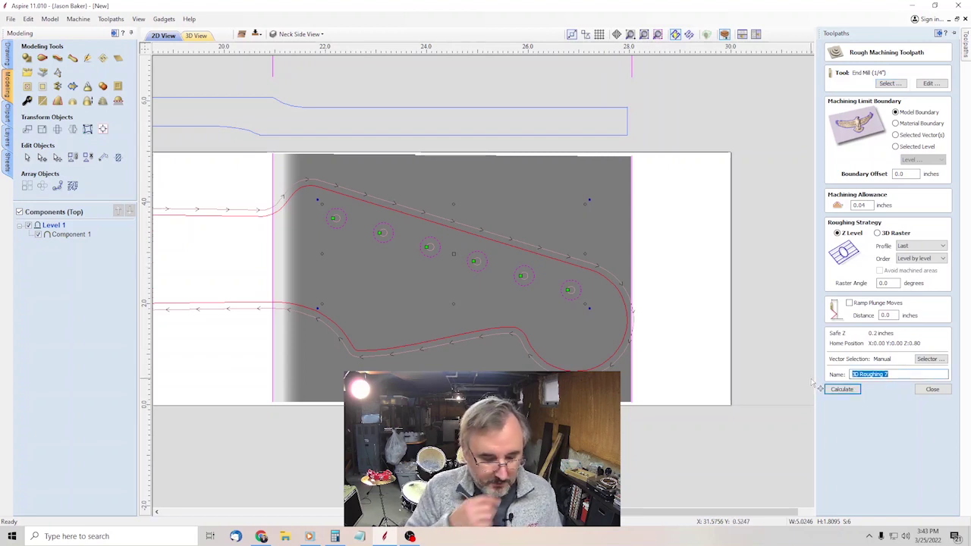
pyautogui.write('He')
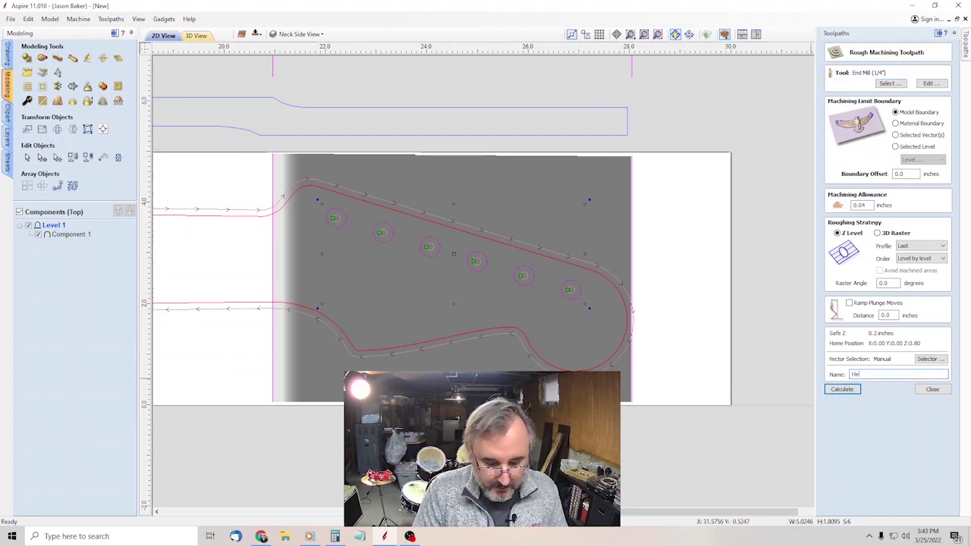
pyautogui.write('d')
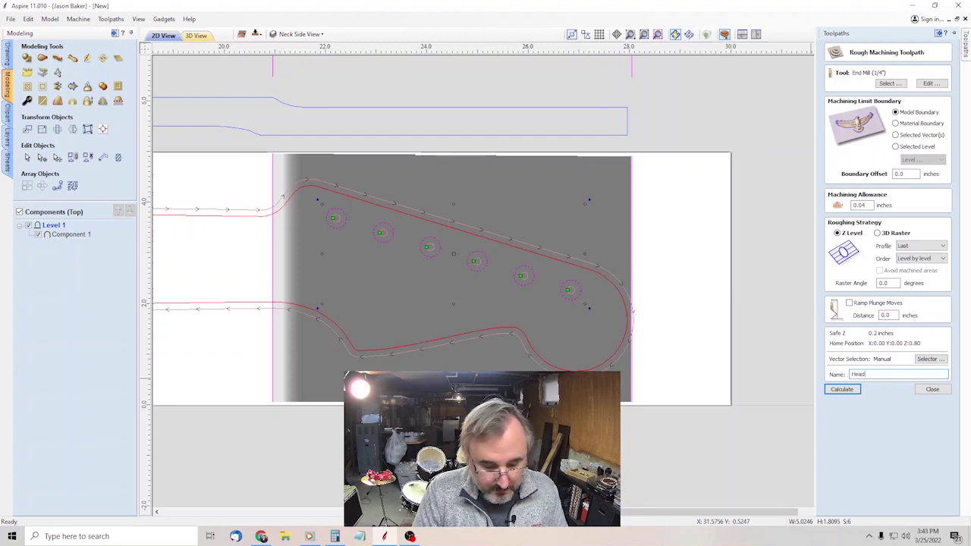
pyautogui.write('stock 3D Rough')
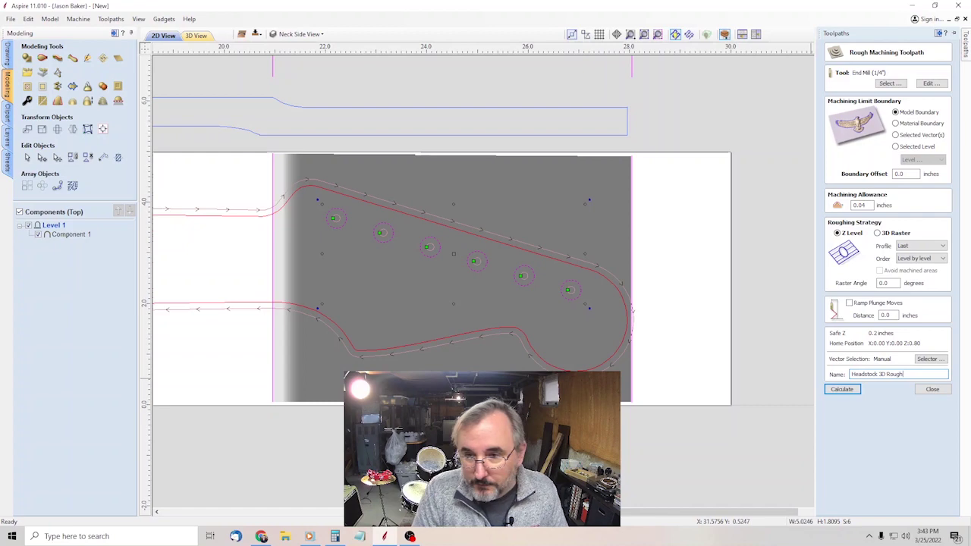
pyautogui.click(842, 390)
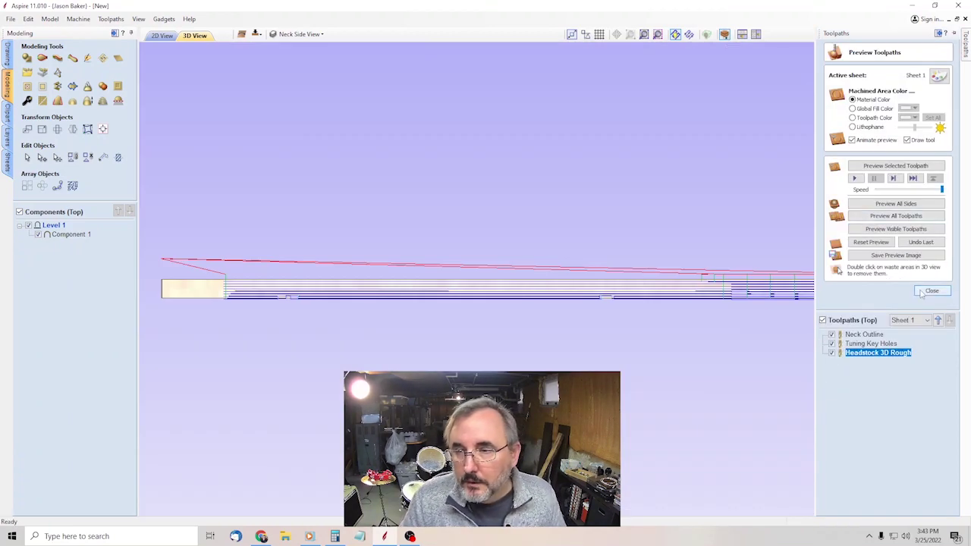
# In 2D View, select the headstock component and calculate a 1/4-inch ball nose 3D finish toolpath named Headstock 3D Finish.
pyautogui.click(932, 291)
pyautogui.click(162, 36)
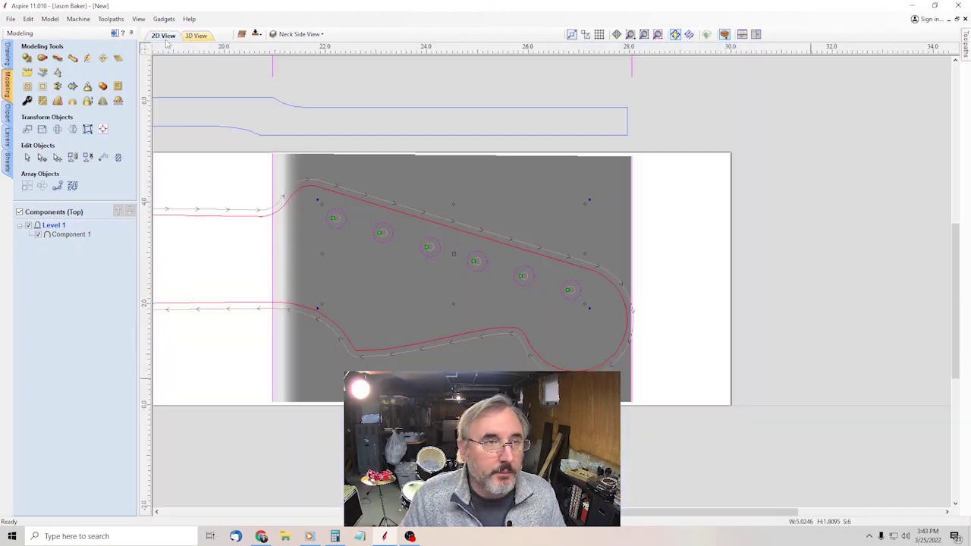
pyautogui.click(504, 195)
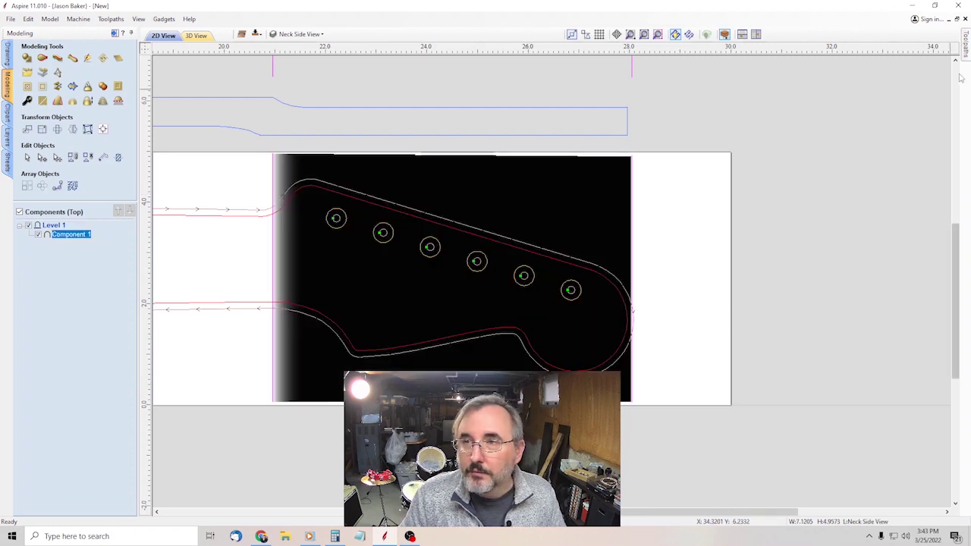
pyautogui.click(966, 45)
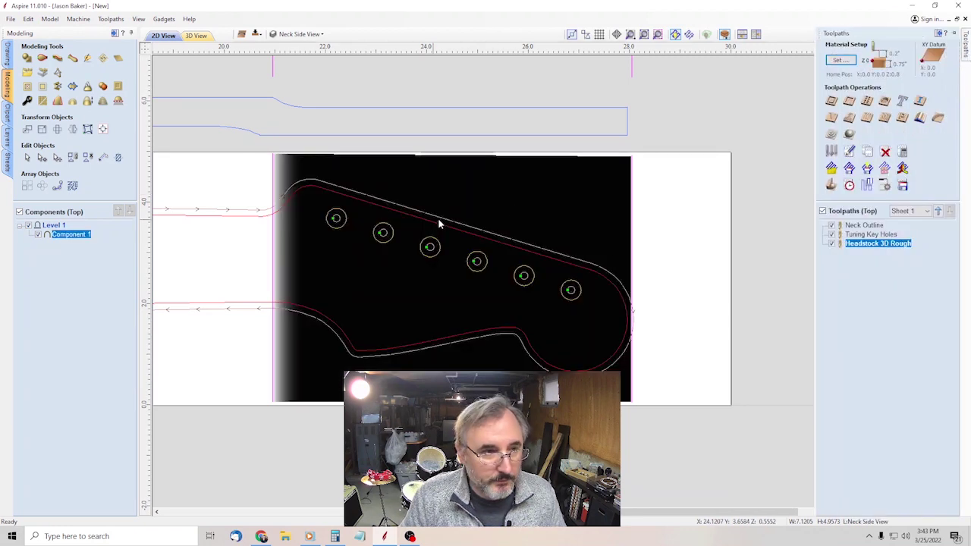
pyautogui.click(850, 134)
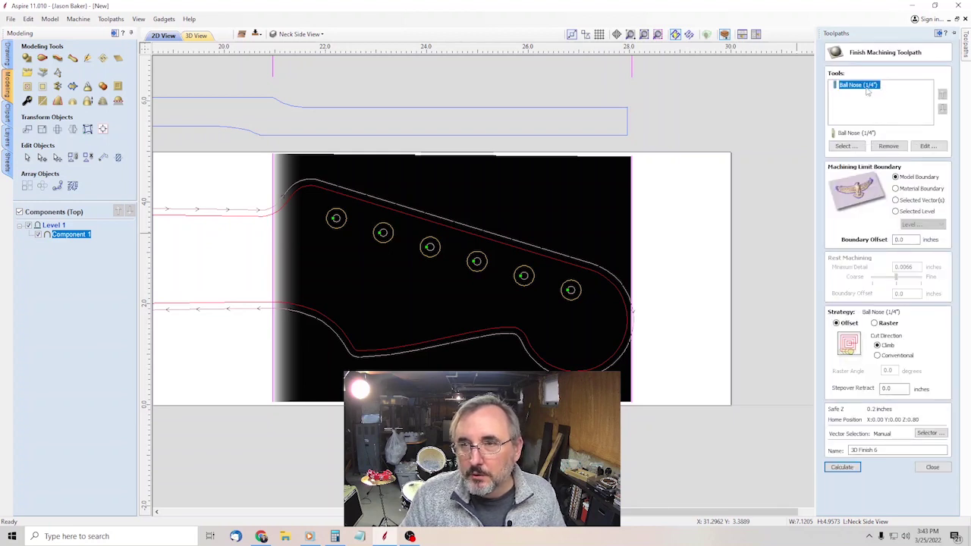
pyautogui.click(889, 450)
pyautogui.write('Headstock')
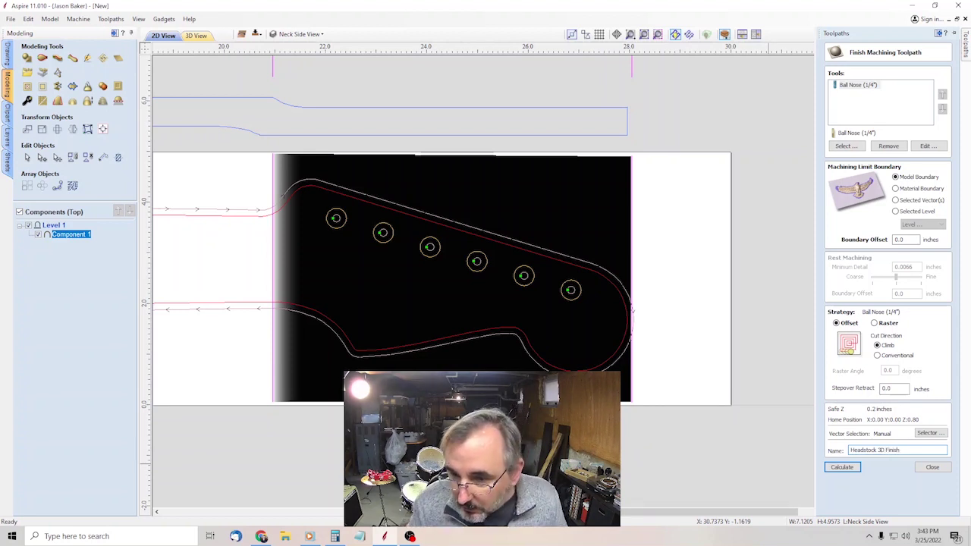
pyautogui.click(842, 466)
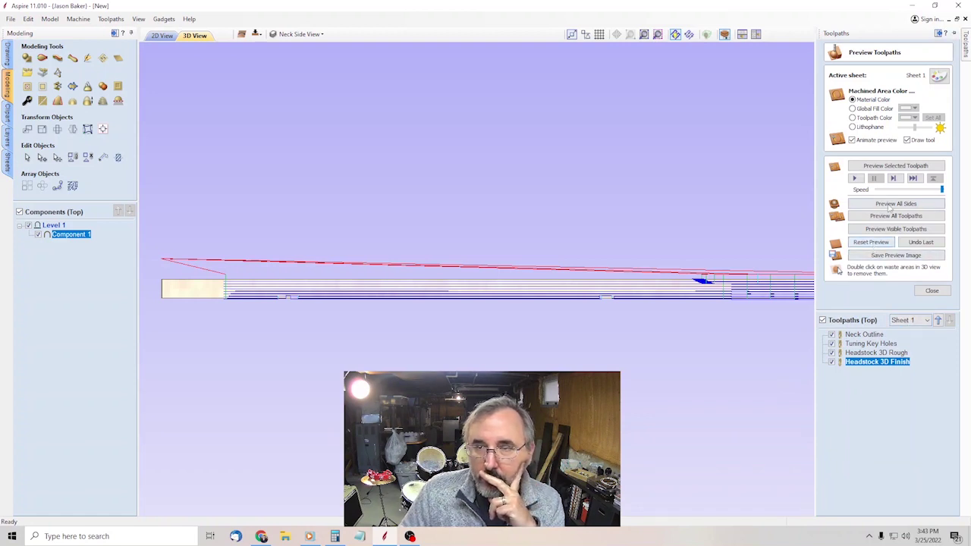
pyautogui.click(899, 204)
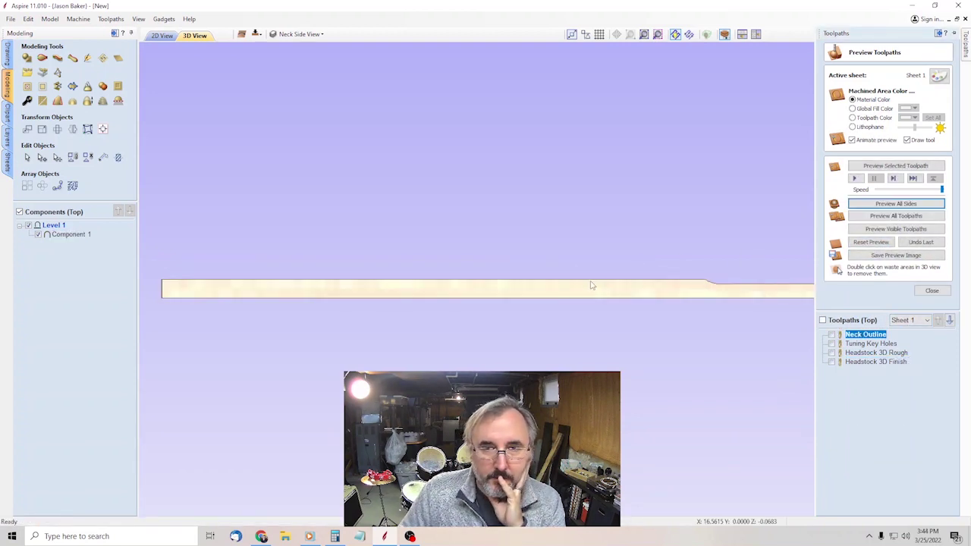
pyautogui.moveTo(593, 285); pyautogui.dragTo(600, 383)
pyautogui.moveTo(824, 307); pyautogui.dragTo(752, 313)
pyautogui.moveTo(926, 291); pyautogui.dragTo(762, 280)
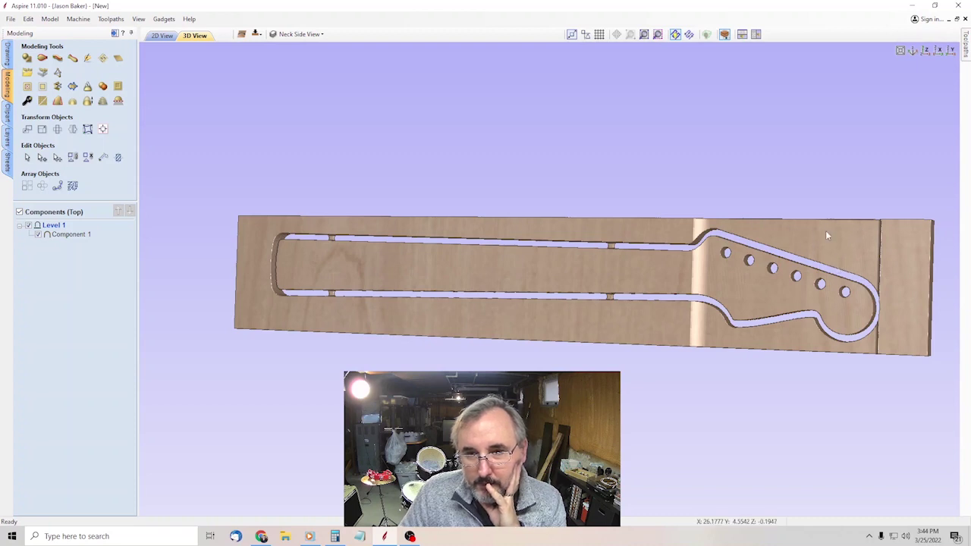
pyautogui.moveTo(870, 307); pyautogui.dragTo(878, 258)
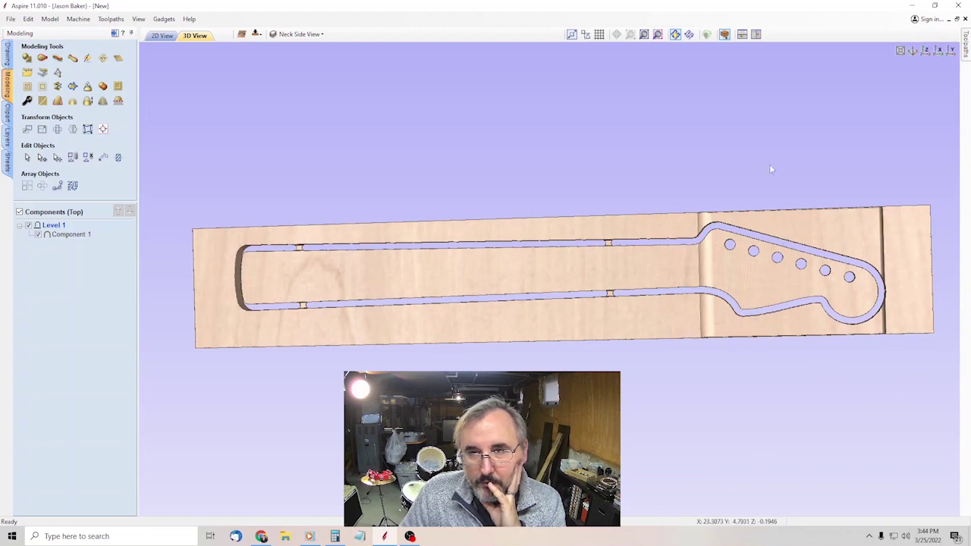
pyautogui.moveTo(774, 145); pyautogui.dragTo(414, 195)
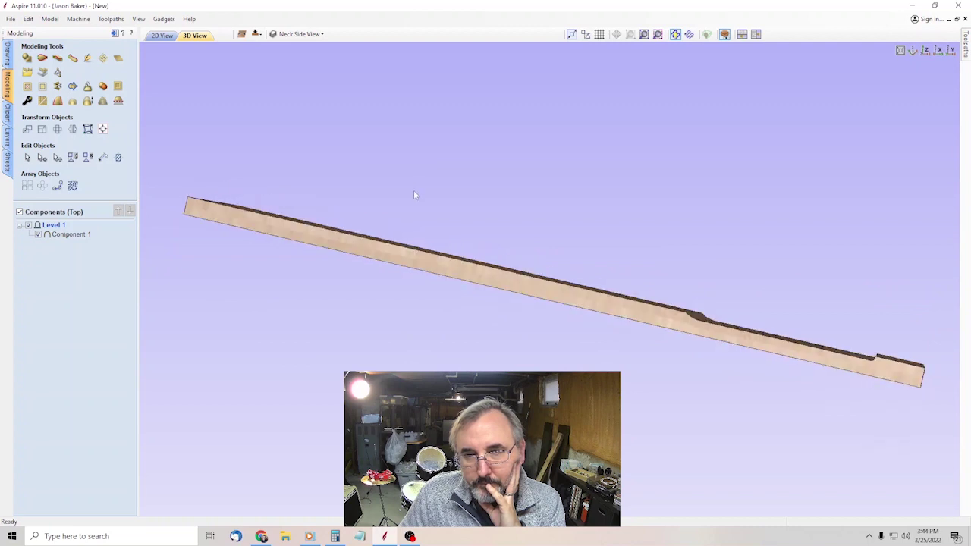
# Check the bottom side and the rendered 3D model, then return to the top side in 2D.
pyautogui.click(162, 36)
pyautogui.scroll(-3, 646, 230)
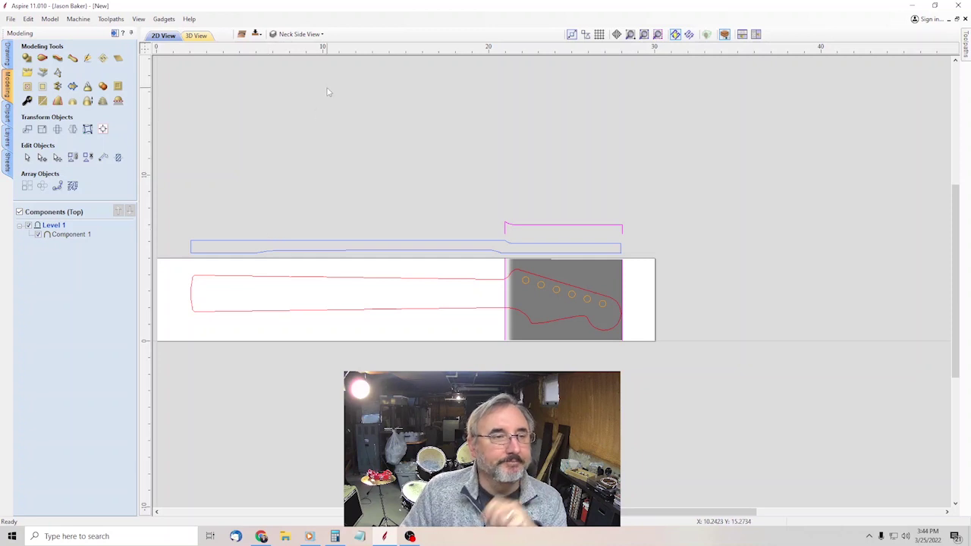
pyautogui.click(255, 34)
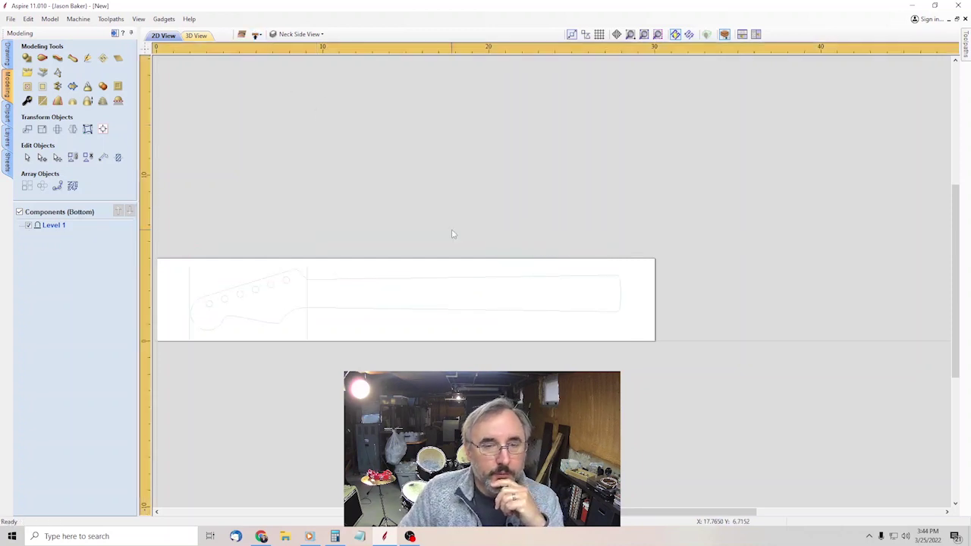
pyautogui.scroll(3, 433, 273)
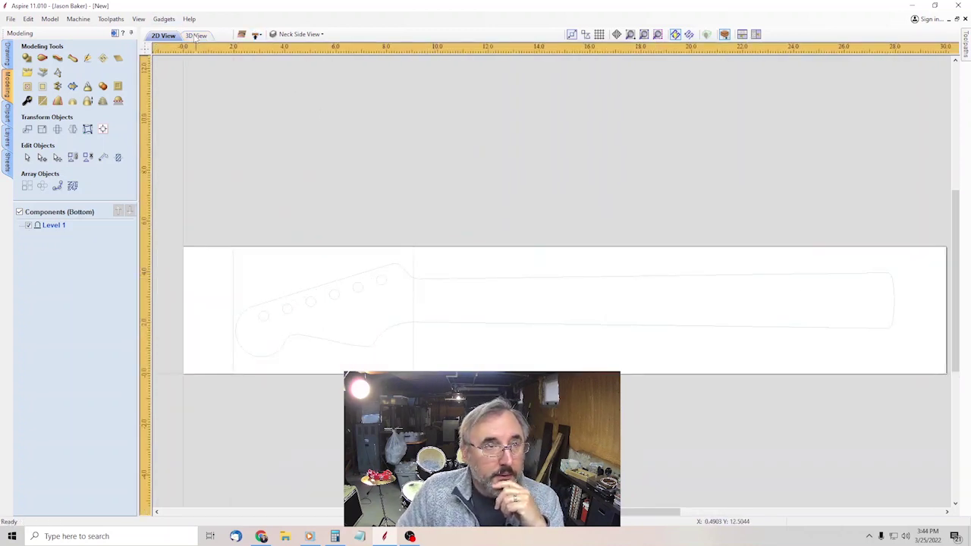
pyautogui.click(196, 36)
pyautogui.click(162, 35)
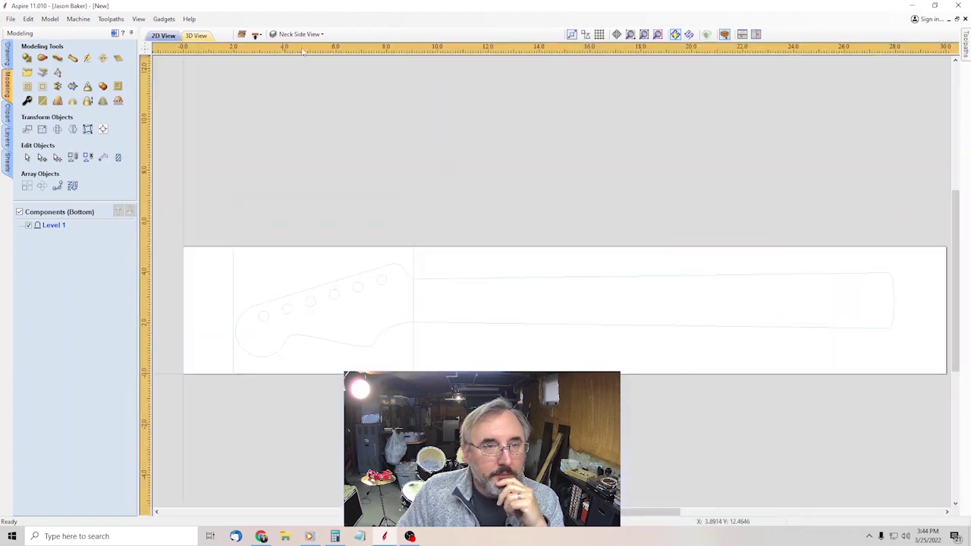
pyautogui.click(256, 34)
pyautogui.scroll(-2, 366, 122)
pyautogui.scroll(1, 460, 235)
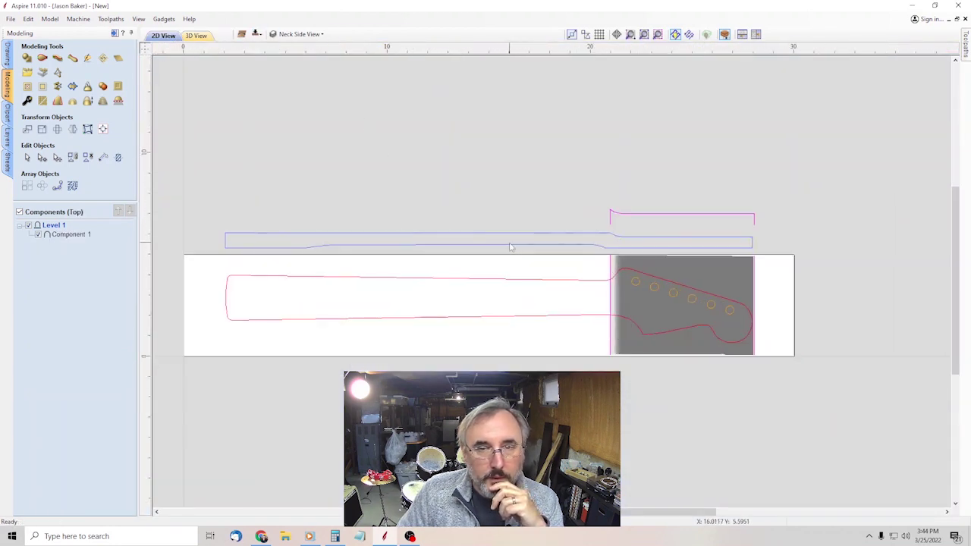
# Select all vectors on the Neck Side View layer and group them.
pyautogui.click(336, 248)
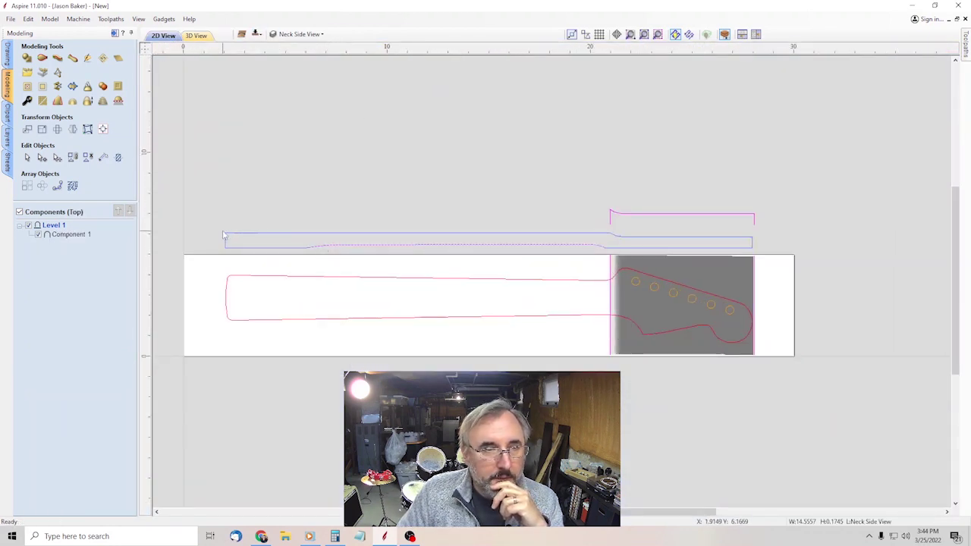
pyautogui.click(300, 34)
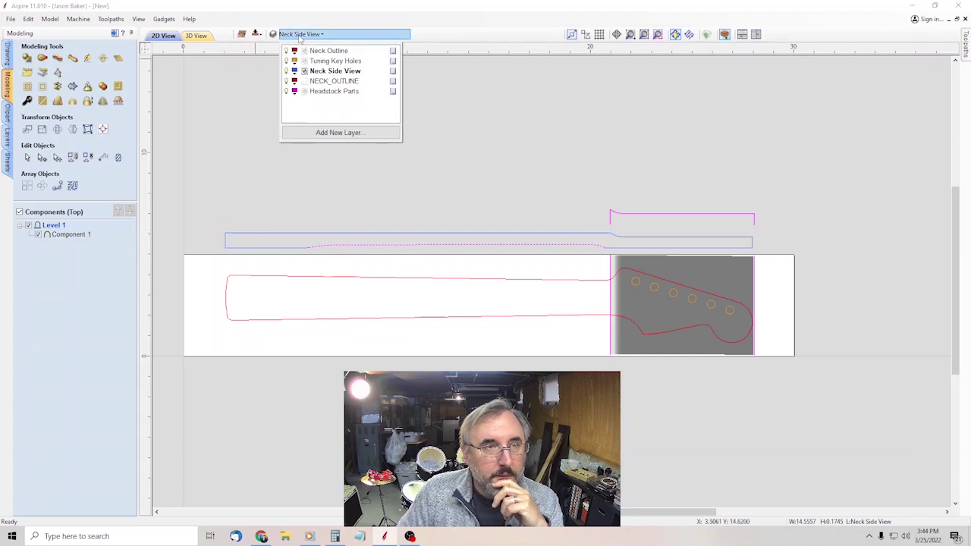
pyautogui.rightClick(320, 74)
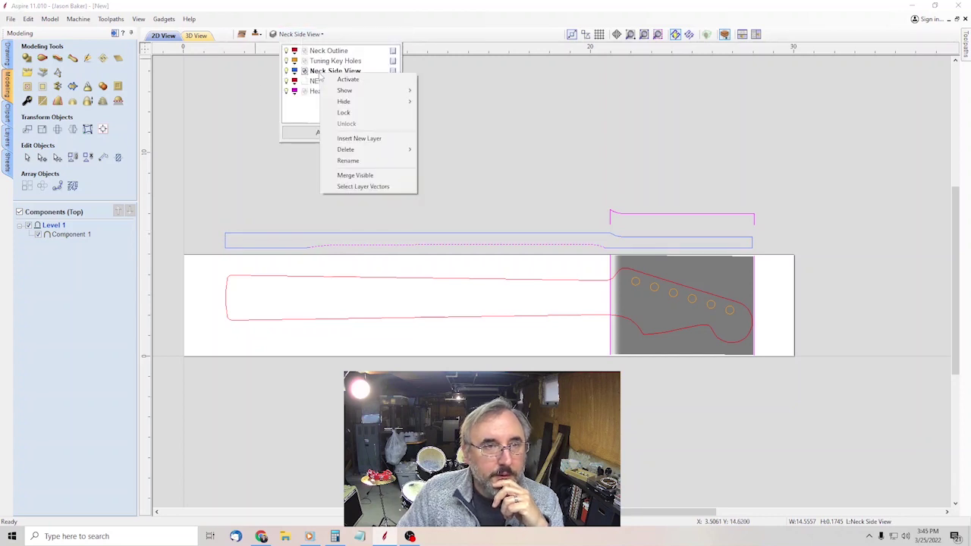
pyautogui.click(367, 187)
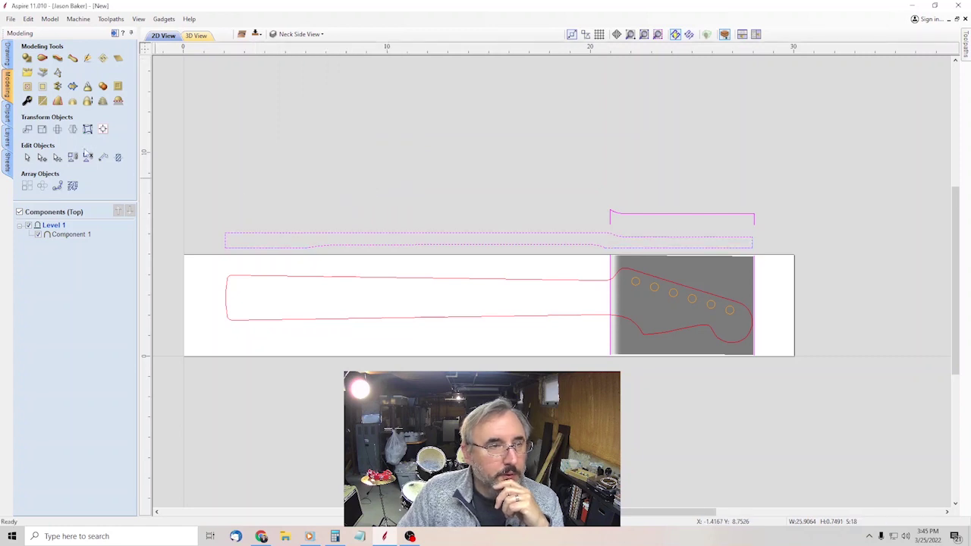
pyautogui.click(73, 157)
# Move the grouped neck side-view profile to the job's other side.
pyautogui.click(7, 55)
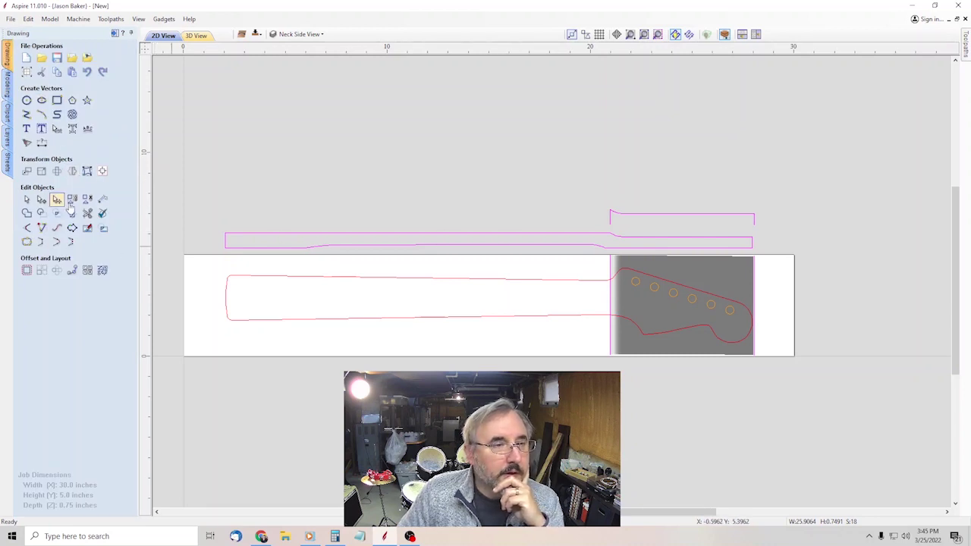
pyautogui.click(571, 234)
pyautogui.rightClick(571, 234)
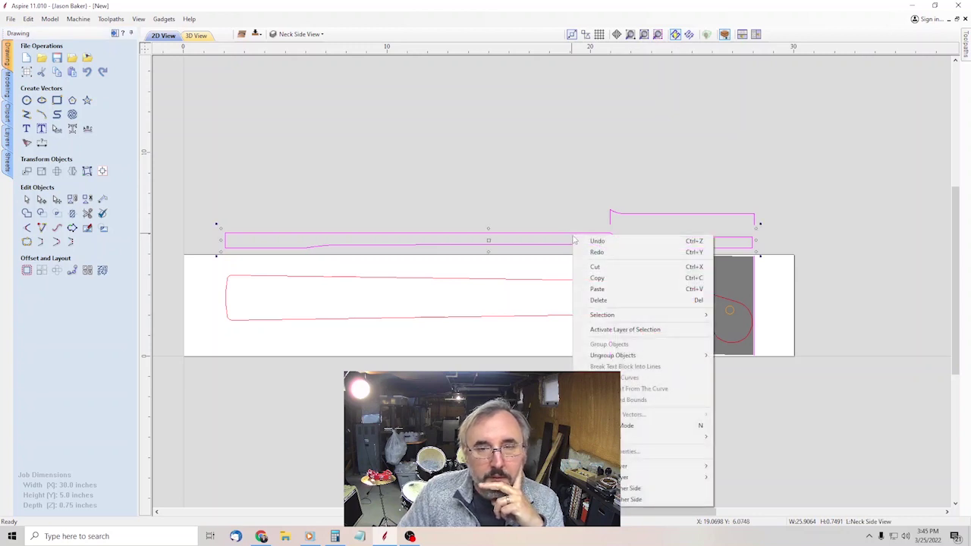
pyautogui.moveTo(661, 470)
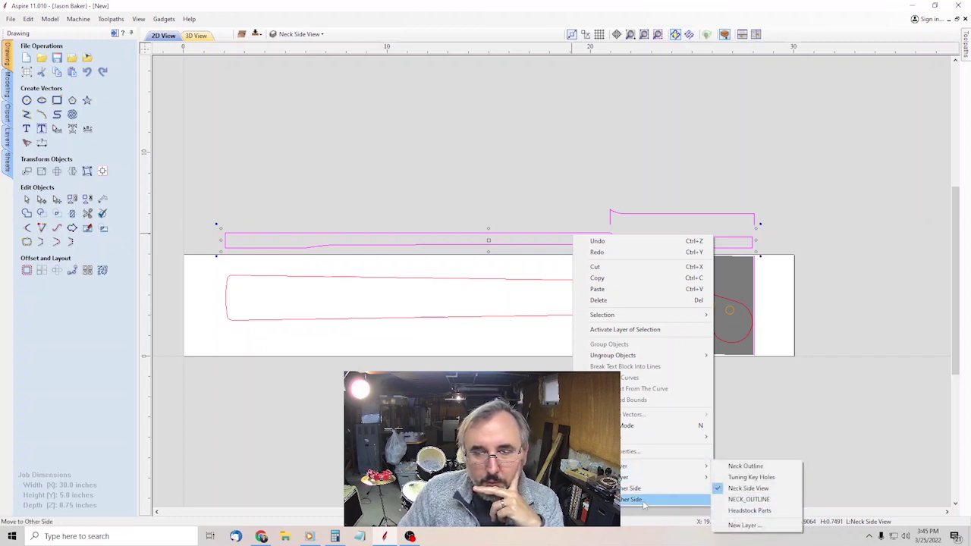
pyautogui.click(650, 504)
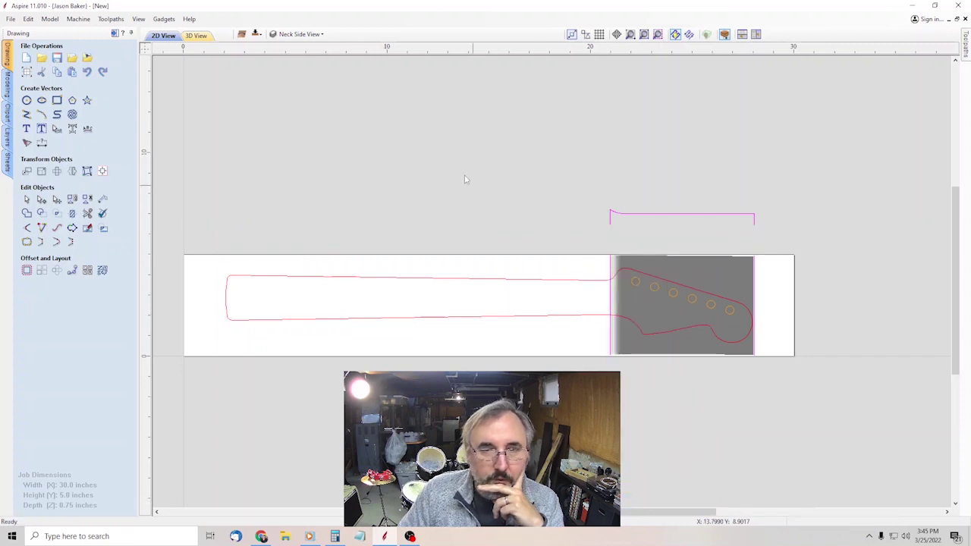
# On the bottom side, add vertical guides at both neck profile ends, near 1.975 and 27.95 inches.
pyautogui.click(256, 34)
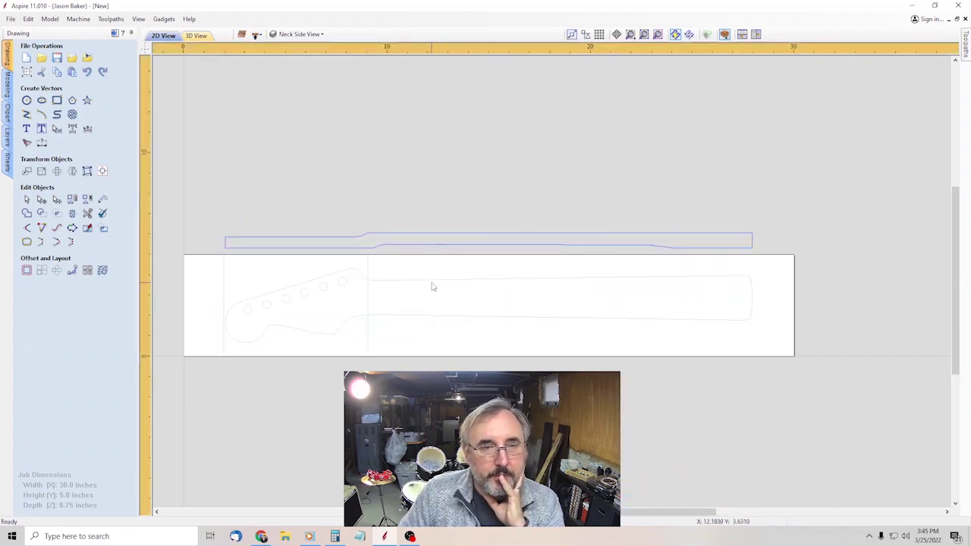
pyautogui.scroll(1, 428, 287)
pyautogui.scroll(3, 189, 243)
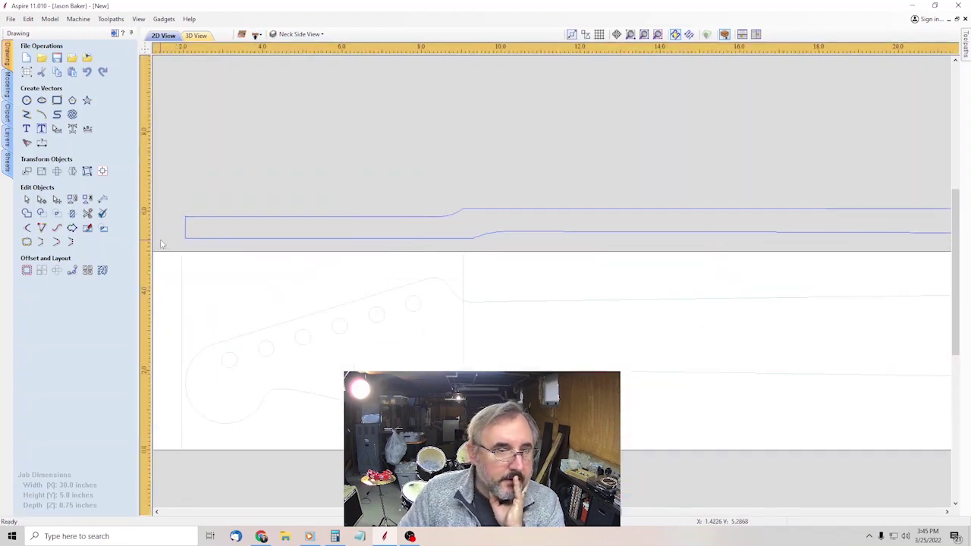
pyautogui.moveTo(150, 245)
pyautogui.mouseDown()
pyautogui.moveTo(238, 252)
pyautogui.moveTo(226, 252)
pyautogui.mouseUp()
pyautogui.scroll(-4, 254, 228)
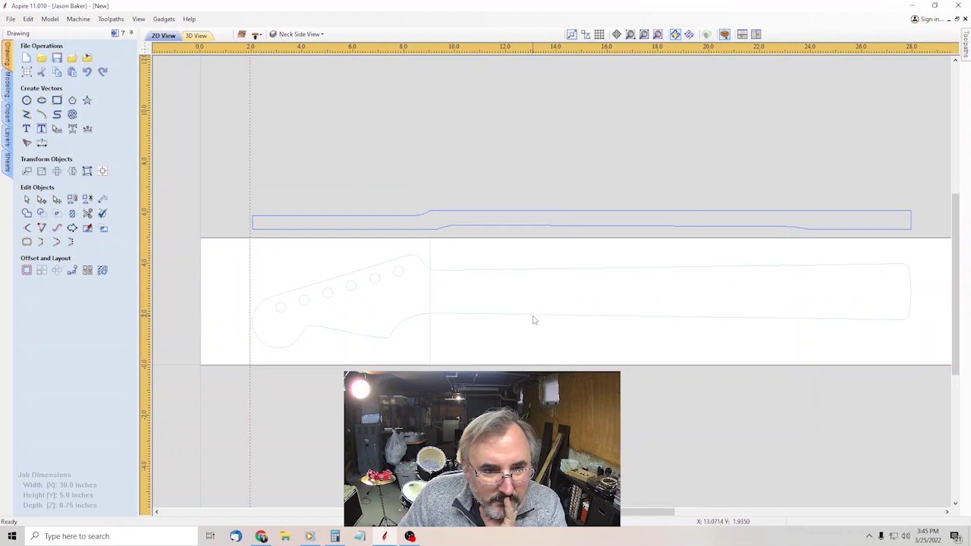
pyautogui.scroll(4, 941, 299)
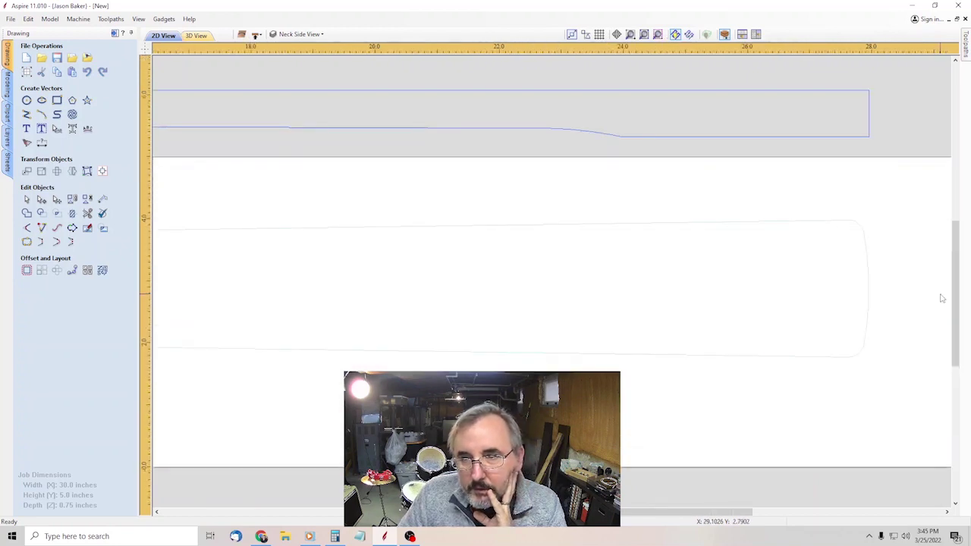
pyautogui.moveTo(146, 220); pyautogui.dragTo(829, 230)
pyautogui.scroll(3, 789, 280)
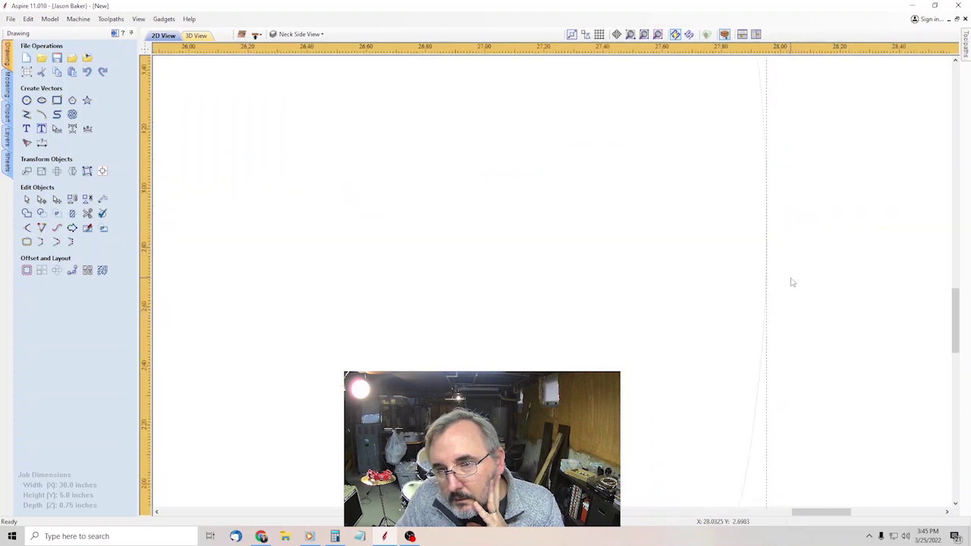
pyautogui.scroll(-5, 713, 182)
pyautogui.scroll(-3, 533, 223)
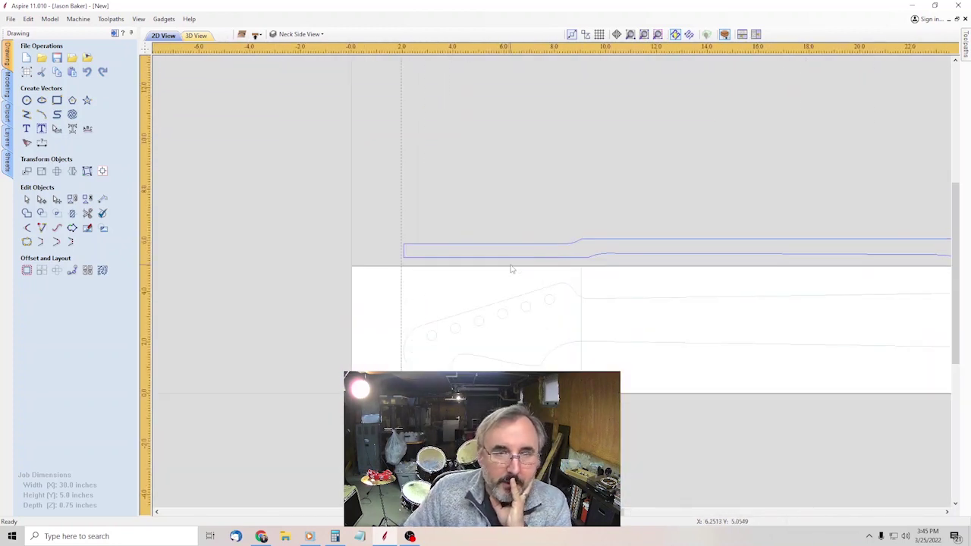
pyautogui.scroll(2, 943, 281)
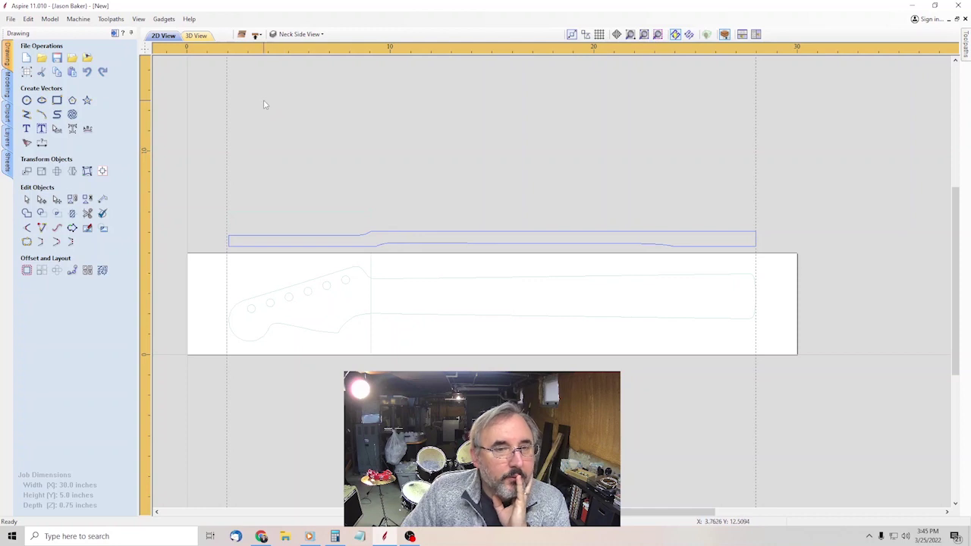
# Import the Fender-Stratocaster-Neck Radii.dxf vectors.
pyautogui.click(10, 19)
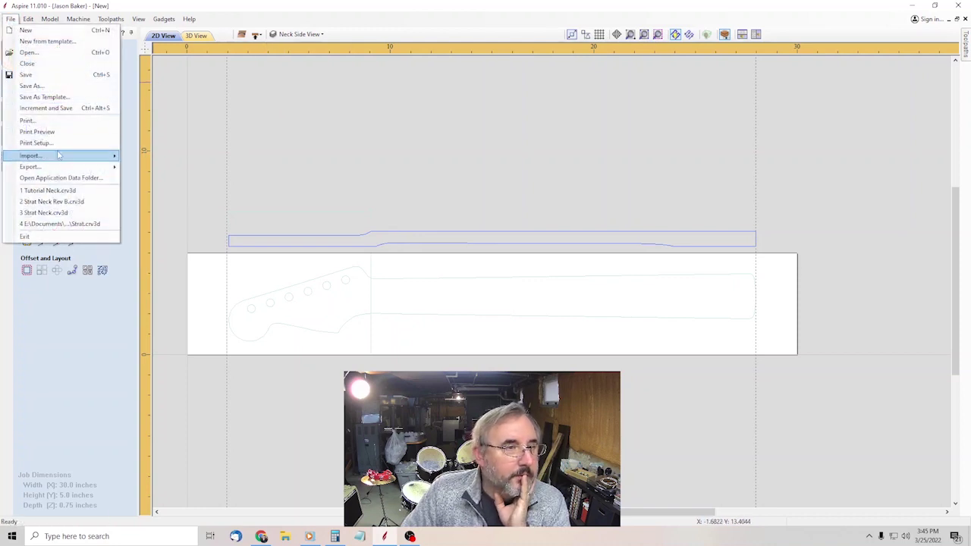
pyautogui.moveTo(59, 156)
pyautogui.click(136, 157)
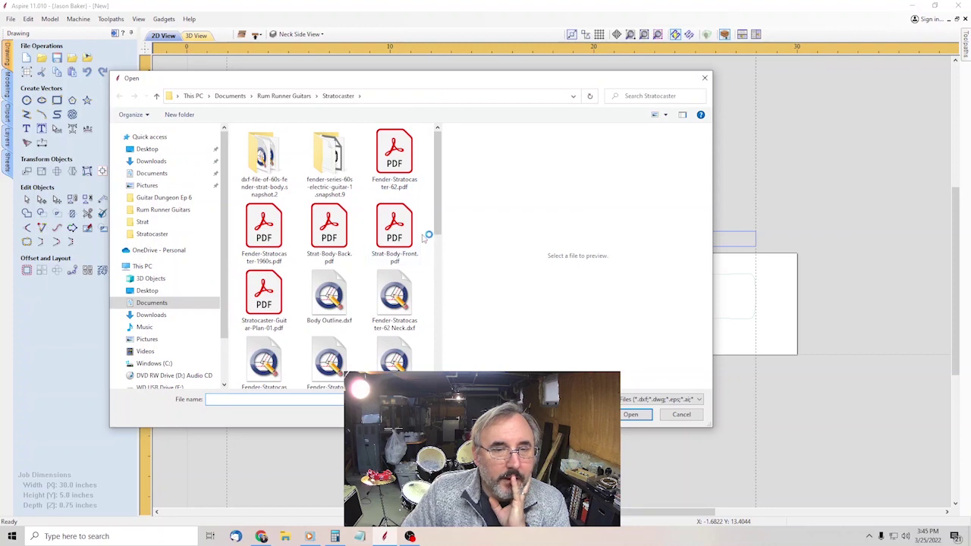
pyautogui.moveTo(443, 217); pyautogui.dragTo(437, 261)
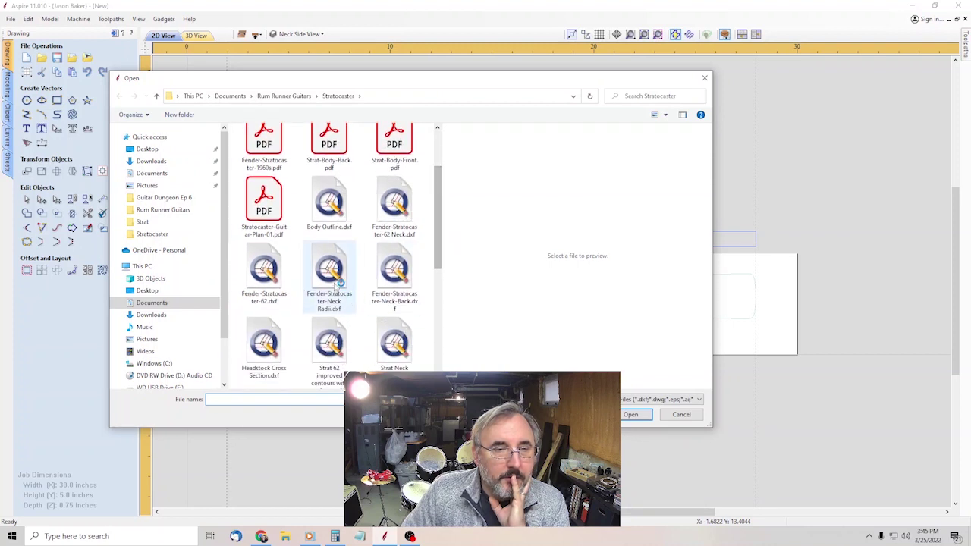
pyautogui.click(329, 274)
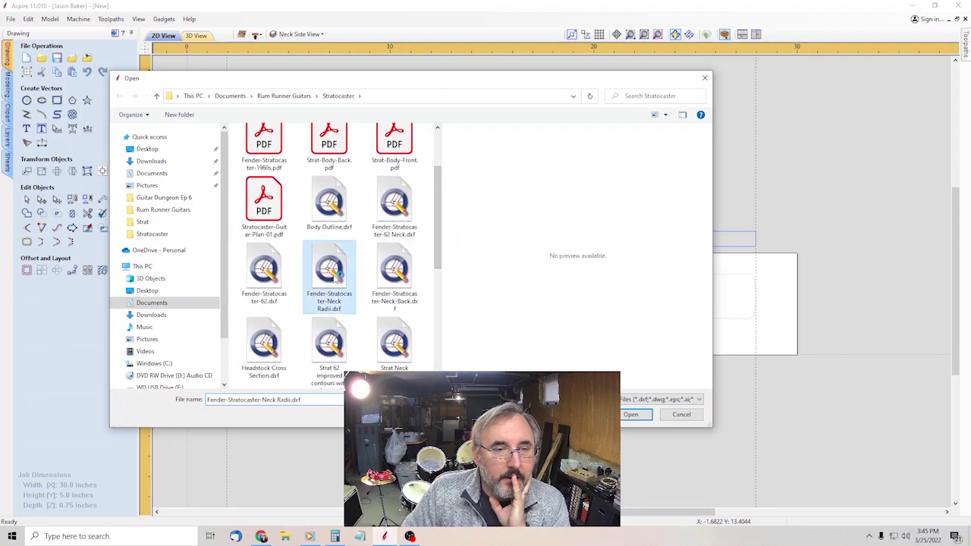
pyautogui.click(636, 415)
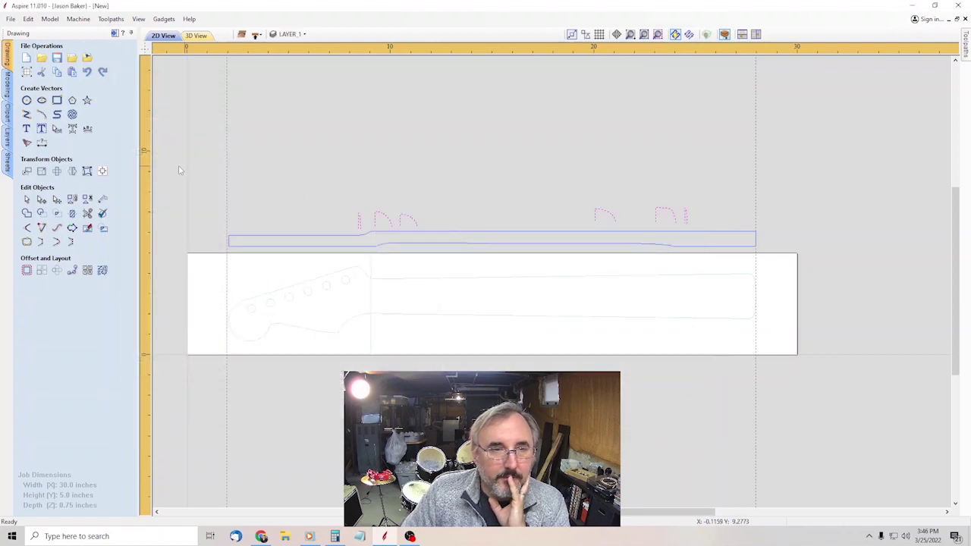
# Centre the imported radii shapes in the material, then move them above the neck profile.
pyautogui.click(102, 171)
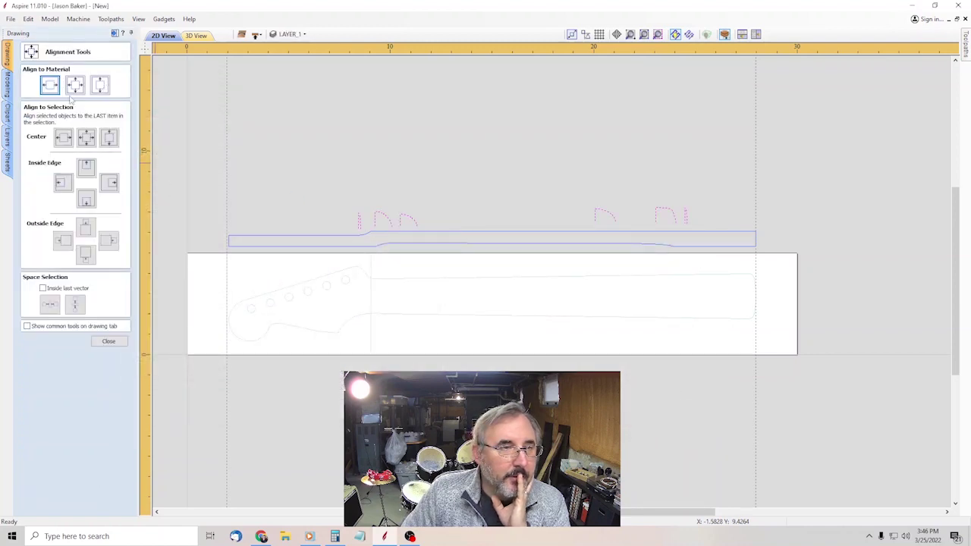
pyautogui.click(75, 85)
pyautogui.scroll(1, 390, 325)
pyautogui.moveTo(379, 310); pyautogui.dragTo(381, 208)
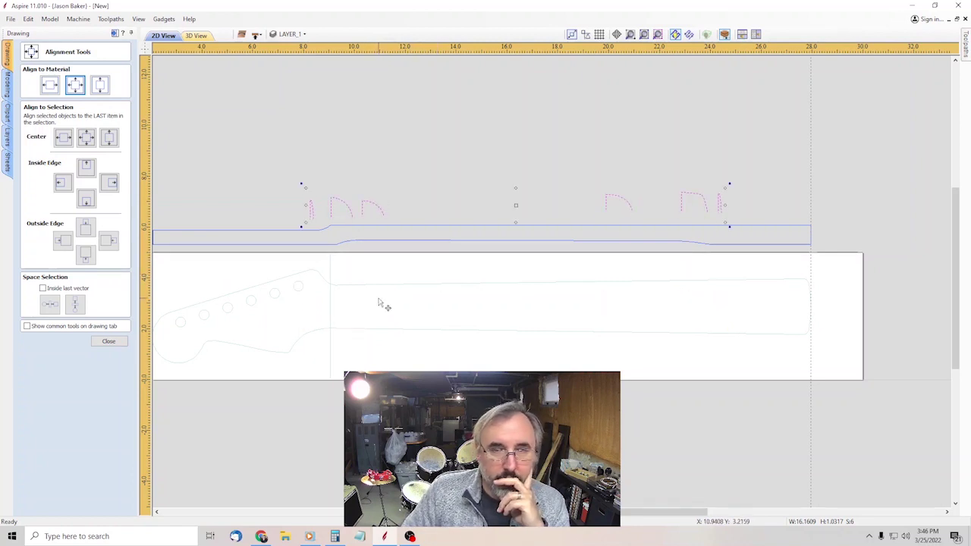
pyautogui.scroll(1, 324, 304)
pyautogui.scroll(-2, 326, 303)
pyautogui.scroll(1, 349, 293)
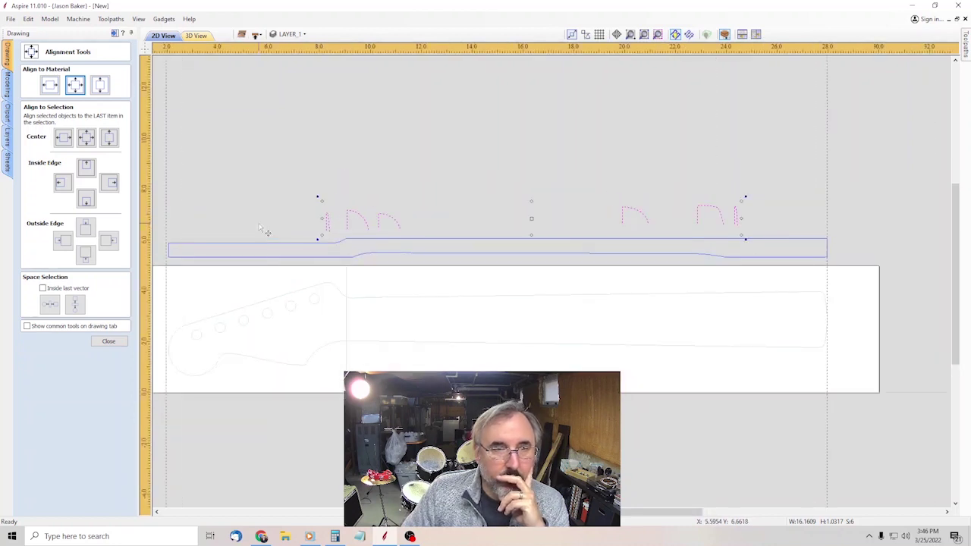
# Flip the neck side-view profile vertically with the Mirror tool.
pyautogui.click(398, 256)
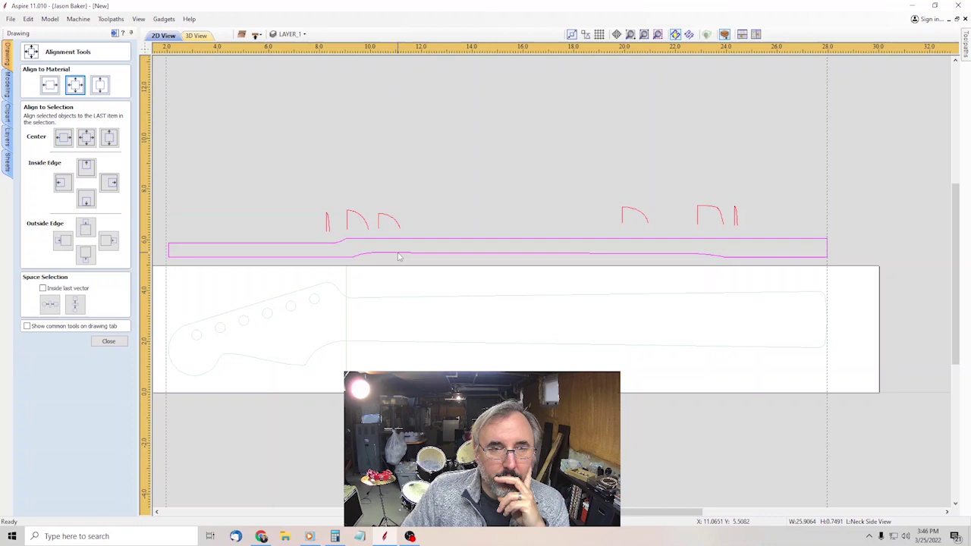
pyautogui.click(109, 342)
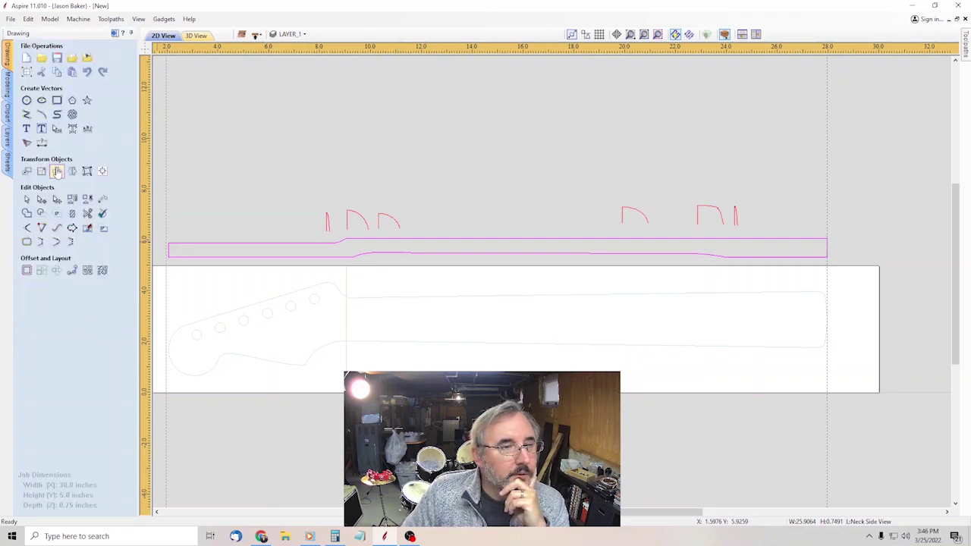
pyautogui.click(72, 171)
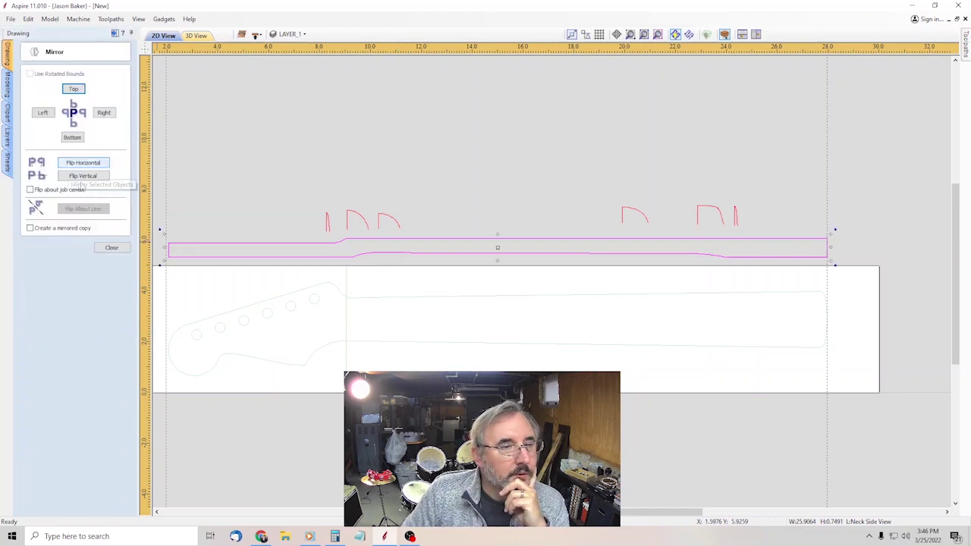
pyautogui.click(84, 176)
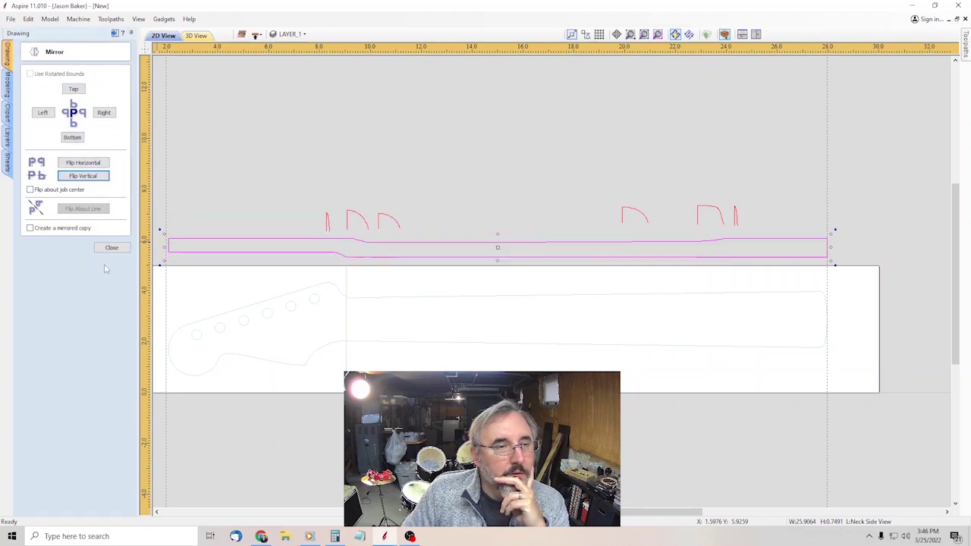
pyautogui.click(111, 247)
pyautogui.scroll(2, 387, 273)
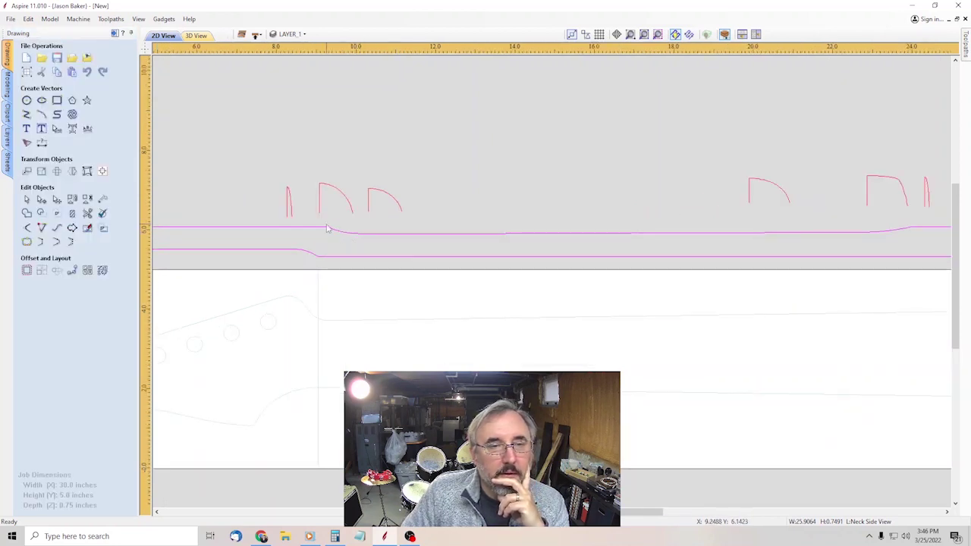
pyautogui.scroll(1, 311, 281)
pyautogui.scroll(-3, 311, 281)
pyautogui.scroll(3, 346, 299)
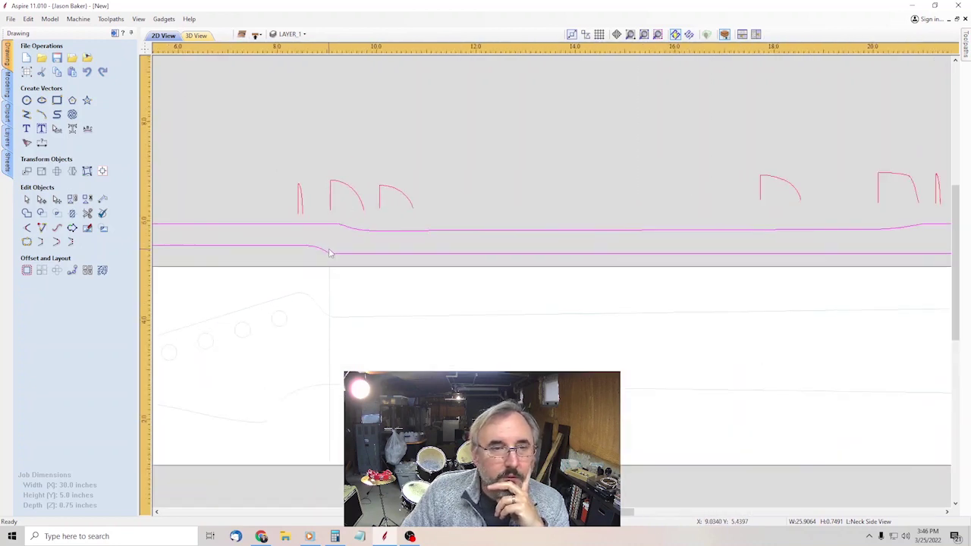
pyautogui.scroll(2, 524, 240)
pyautogui.scroll(-1, 523, 237)
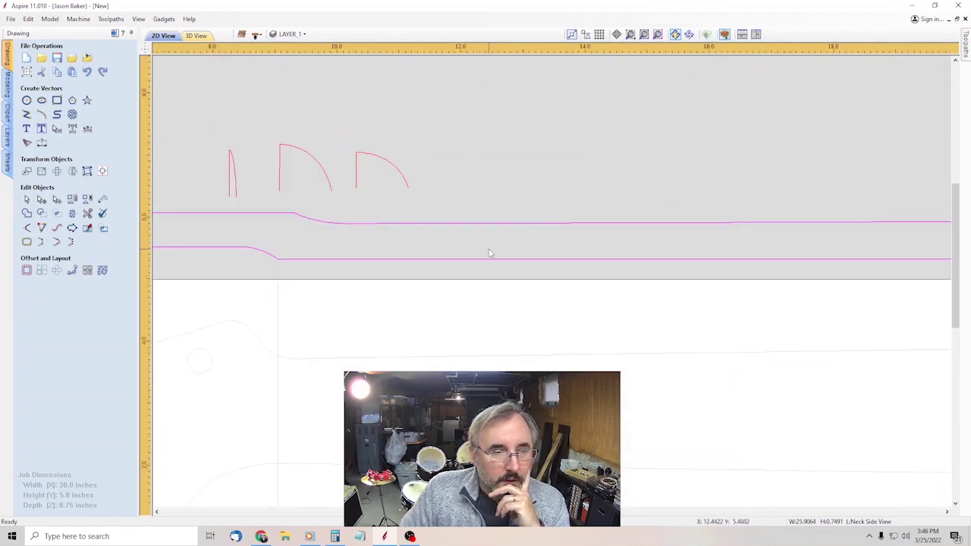
pyautogui.scroll(-3, 489, 254)
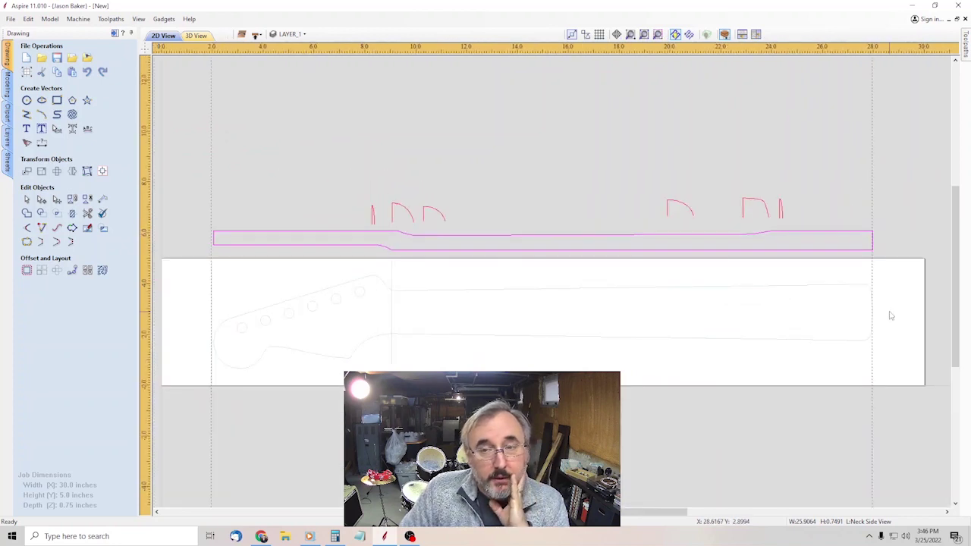
# Import Fender-Stratocaster-Neck-Back.dxf over the neck plan and deselect the new vectors.
pyautogui.click(10, 18)
pyautogui.moveTo(65, 160)
pyautogui.click(158, 156)
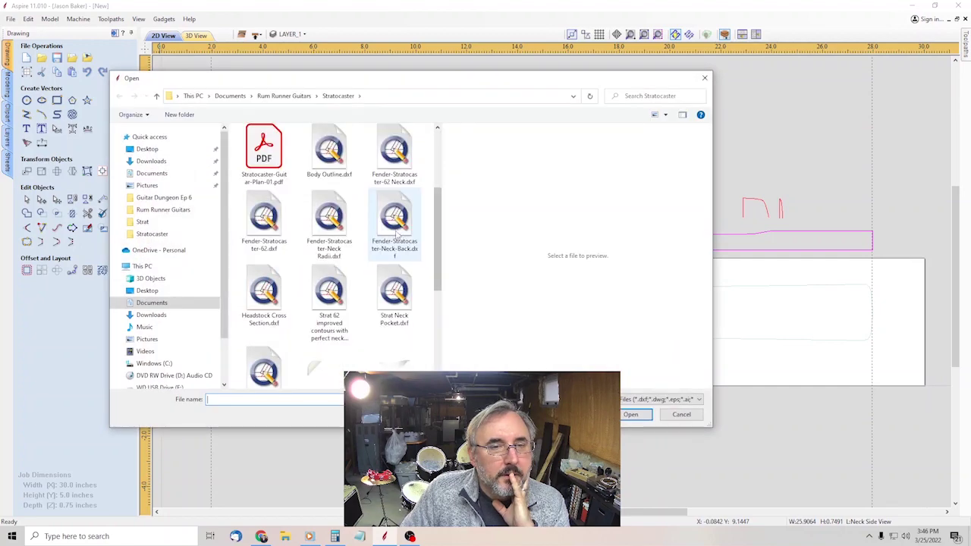
pyautogui.click(394, 227)
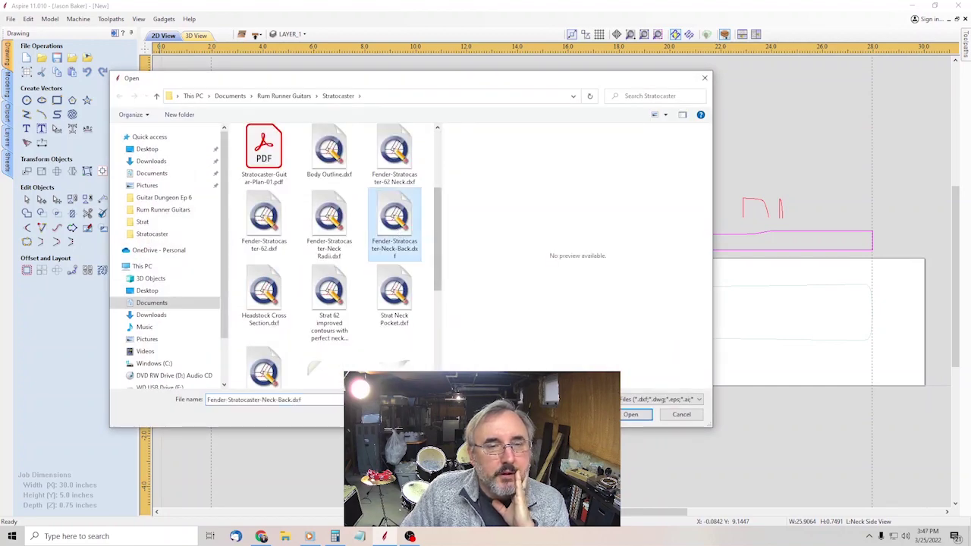
pyautogui.click(630, 414)
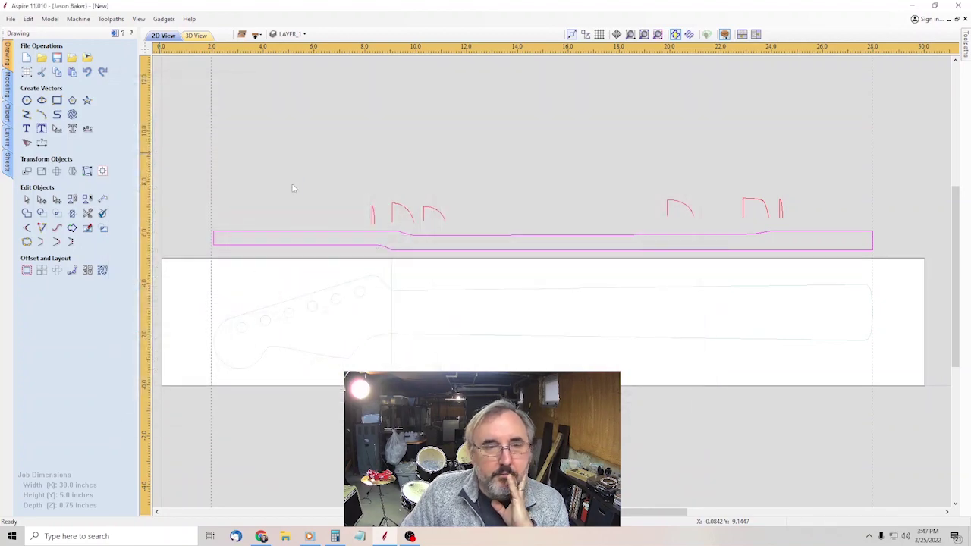
pyautogui.scroll(1, 783, 341)
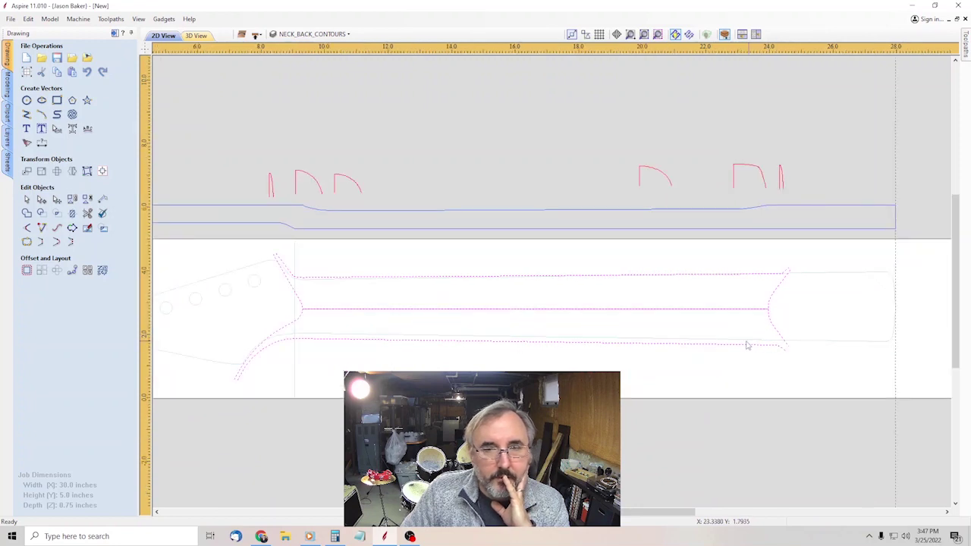
pyautogui.click(467, 263)
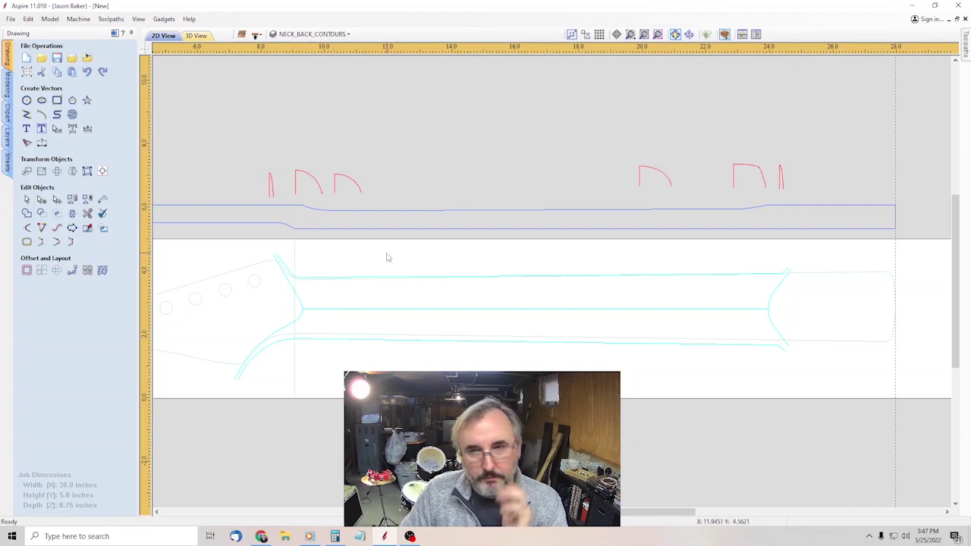
pyautogui.scroll(1, 387, 258)
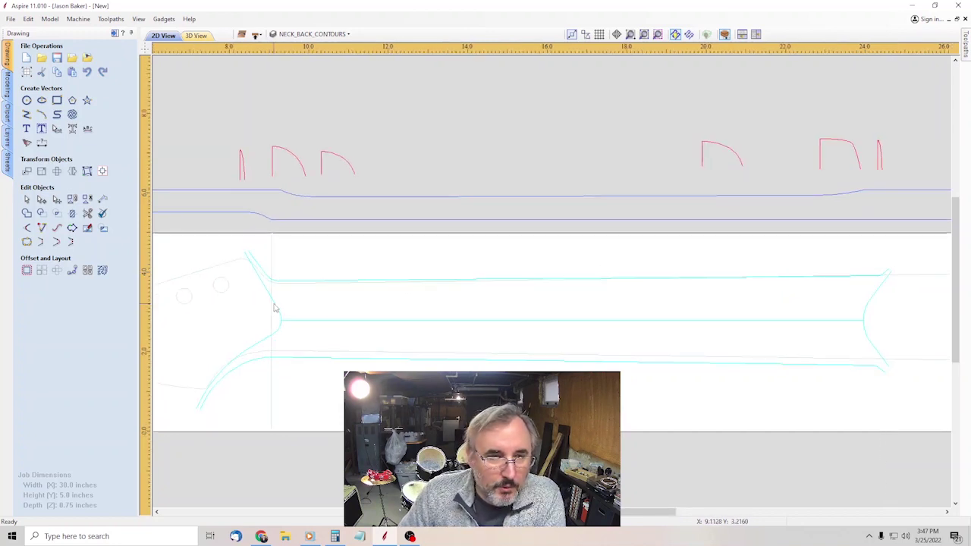
pyautogui.scroll(-2, 276, 307)
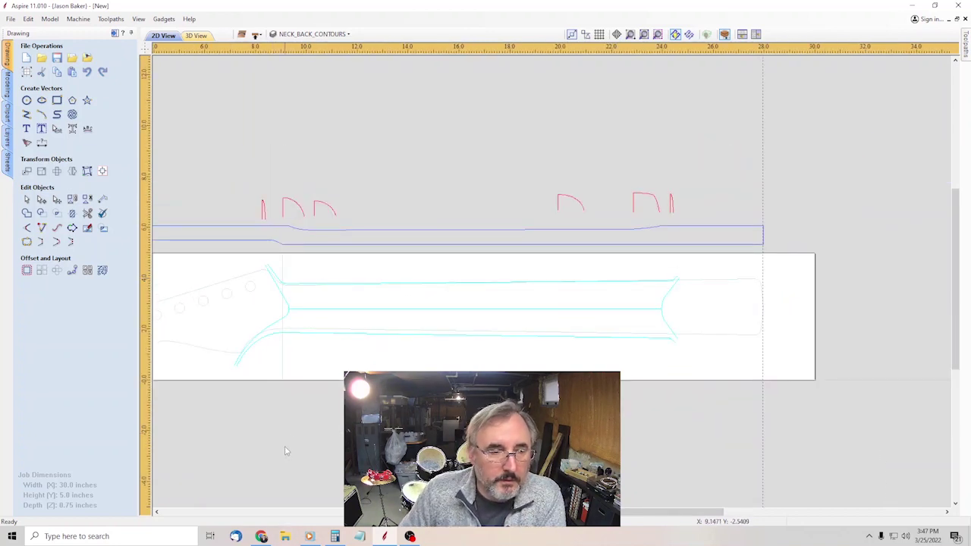
# In Chrome, search 'electric herald' and open the Electric Herald guitar templates page.
pyautogui.click(262, 537)
pyautogui.click(455, 213)
pyautogui.write('electric herald')
pyautogui.press('Return')
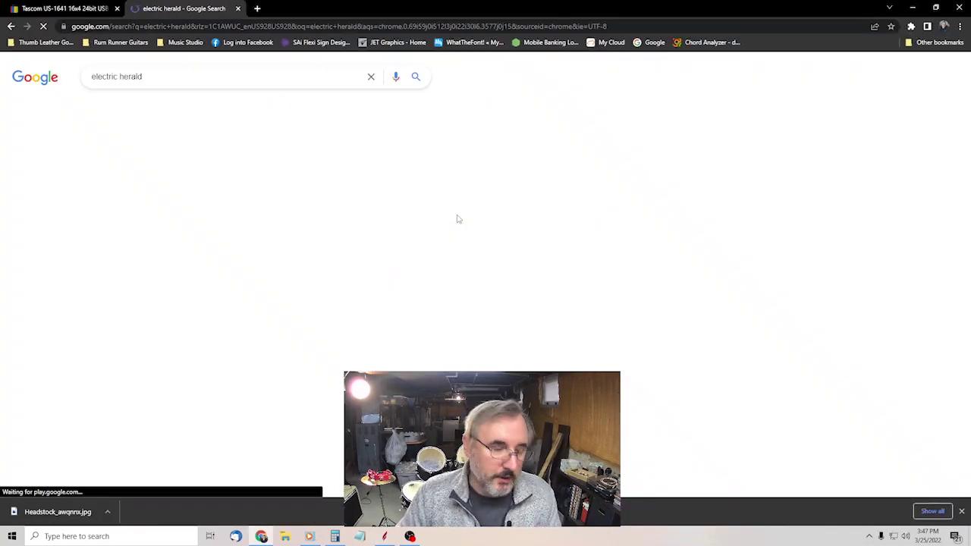
pyautogui.click(147, 219)
# Open Fender Stratocaster Templates and enlarge the complete Stratocaster plans image.
pyautogui.scroll(-15, 456, 311)
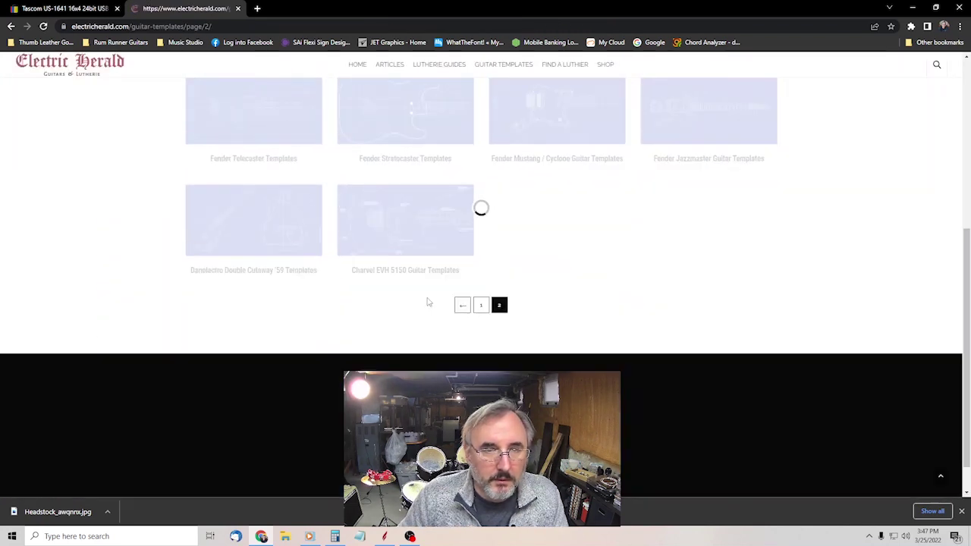
pyautogui.scroll(2, 623, 290)
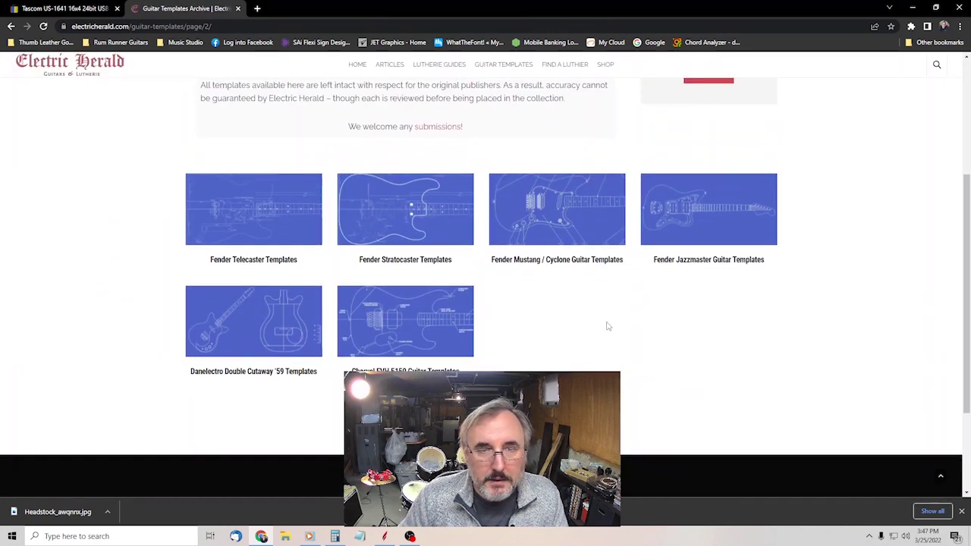
pyautogui.click(403, 210)
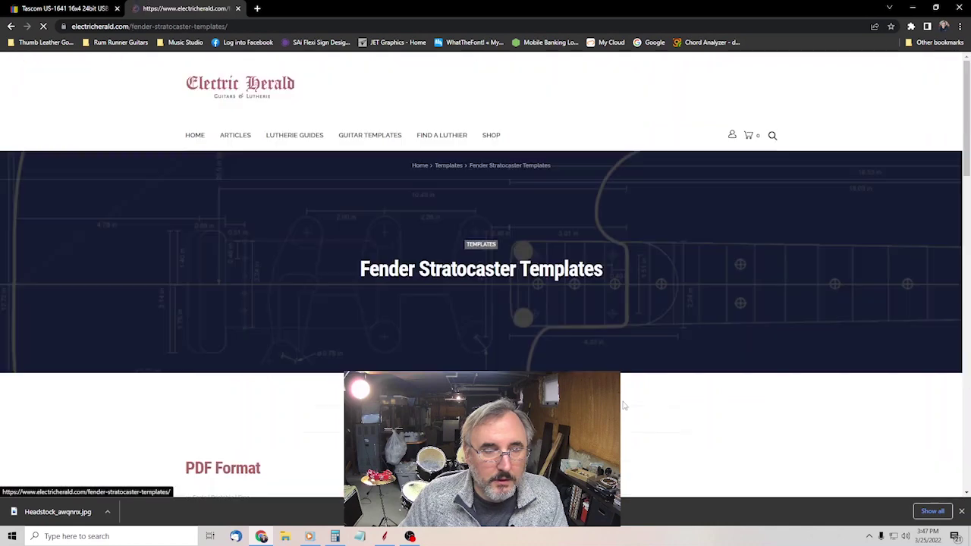
pyautogui.scroll(-5, 674, 188)
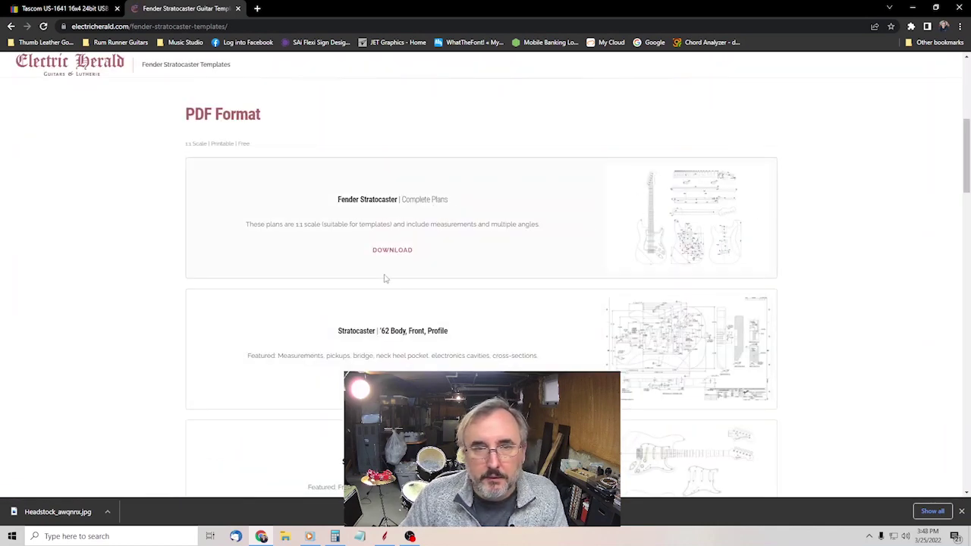
pyautogui.click(707, 199)
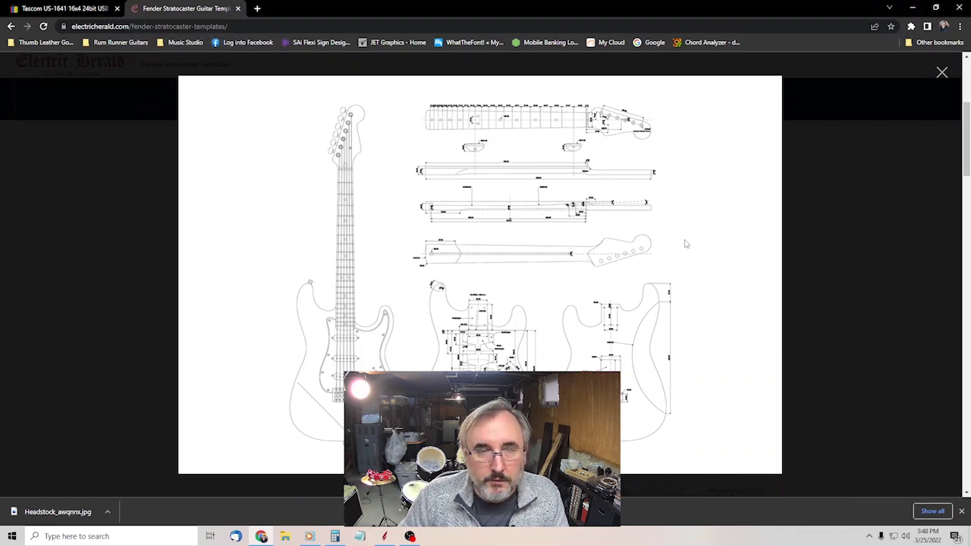
pyautogui.scroll(-2, 529, 266)
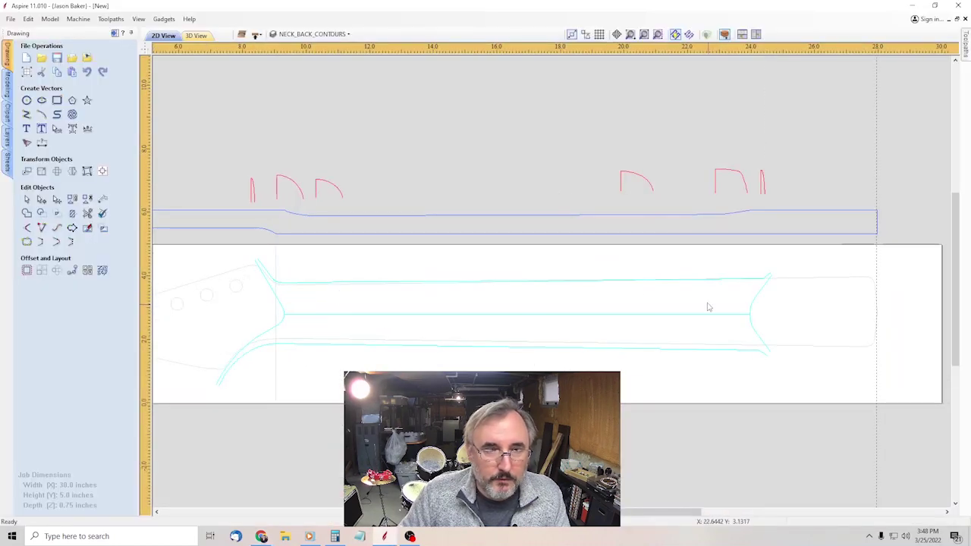
# Select the neck contour and upper neck line, then nudge them up slightly.
pyautogui.click(625, 282)
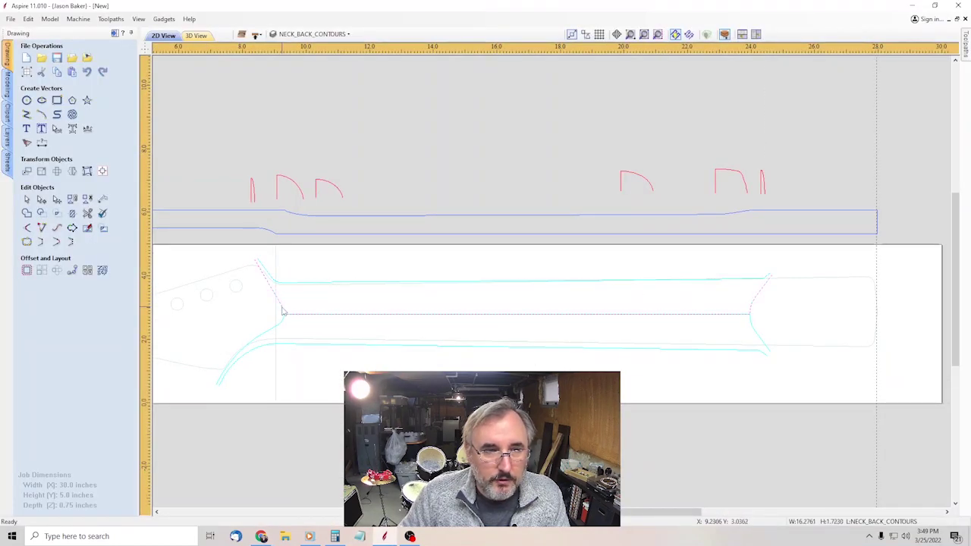
pyautogui.scroll(2, 512, 314)
pyautogui.scroll(-2, 336, 318)
pyautogui.scroll(2, 249, 326)
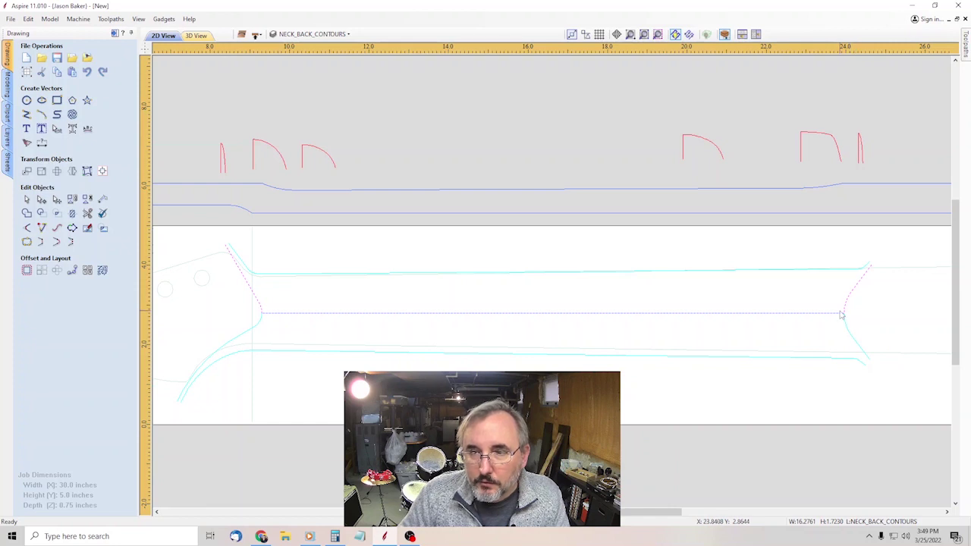
pyautogui.keyDown('shift'); pyautogui.moveTo(303, 299); pyautogui.dragTo(241, 259); pyautogui.keyUp('shift')
pyautogui.press('Up')
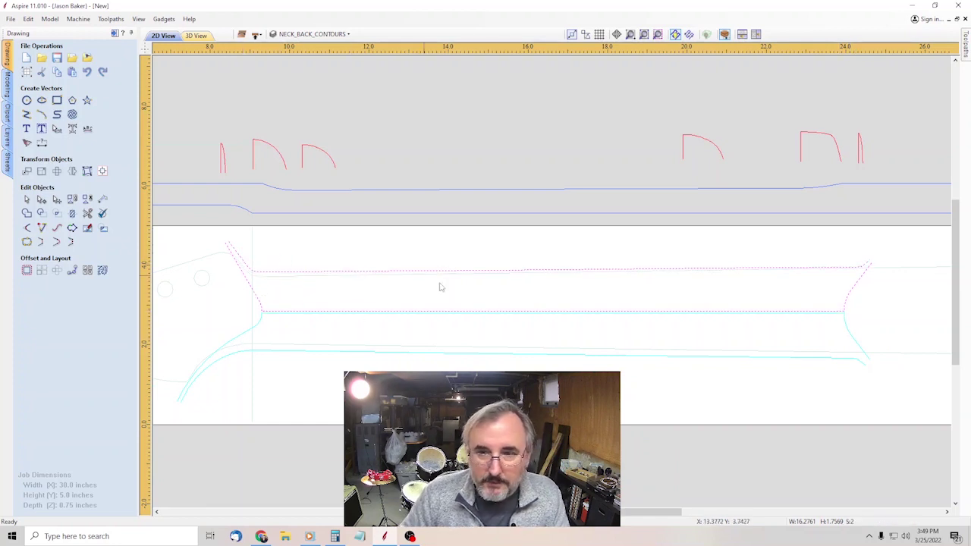
# Zoom in to inspect the neck contour vectors, selecting and then deselecting them.
pyautogui.click(855, 327)
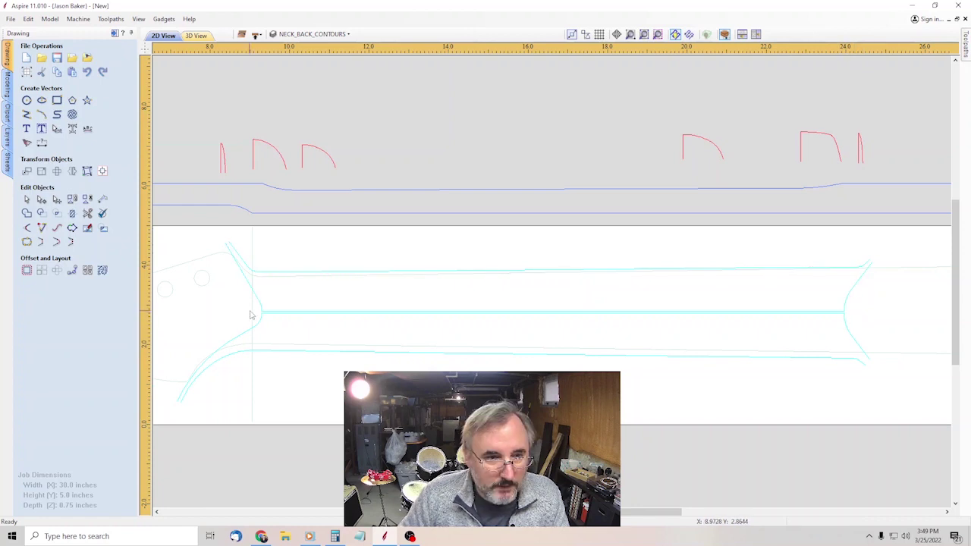
pyautogui.click(842, 263)
pyautogui.click(838, 257)
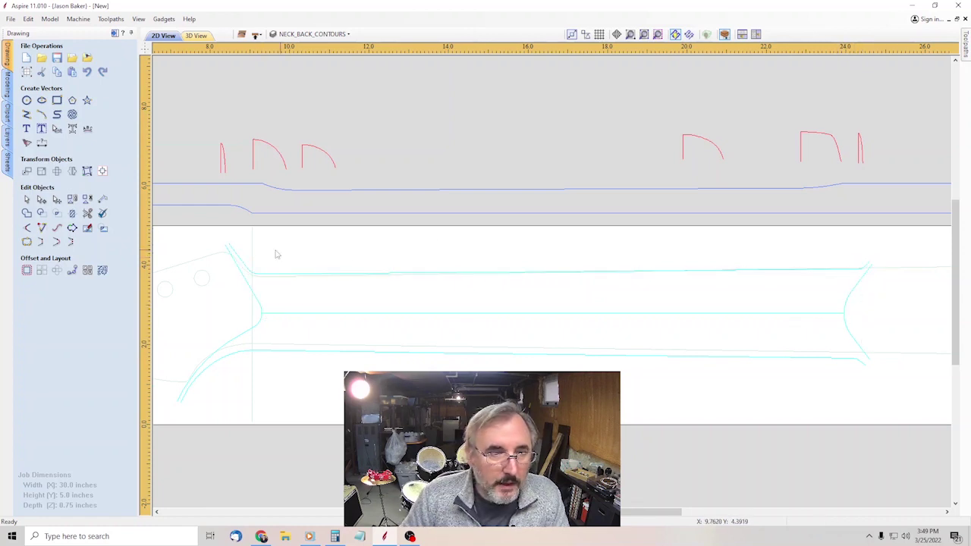
pyautogui.scroll(3, 874, 273)
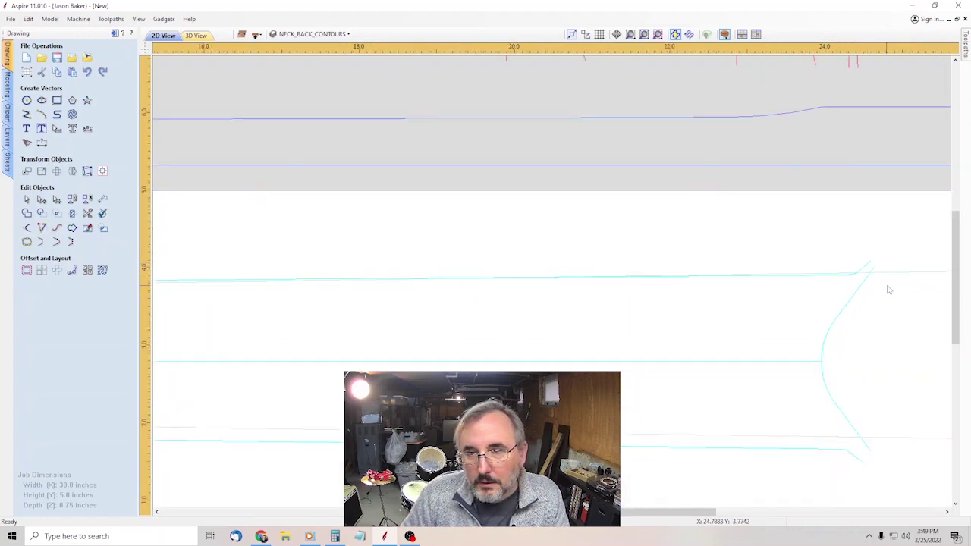
pyautogui.scroll(-3, 884, 294)
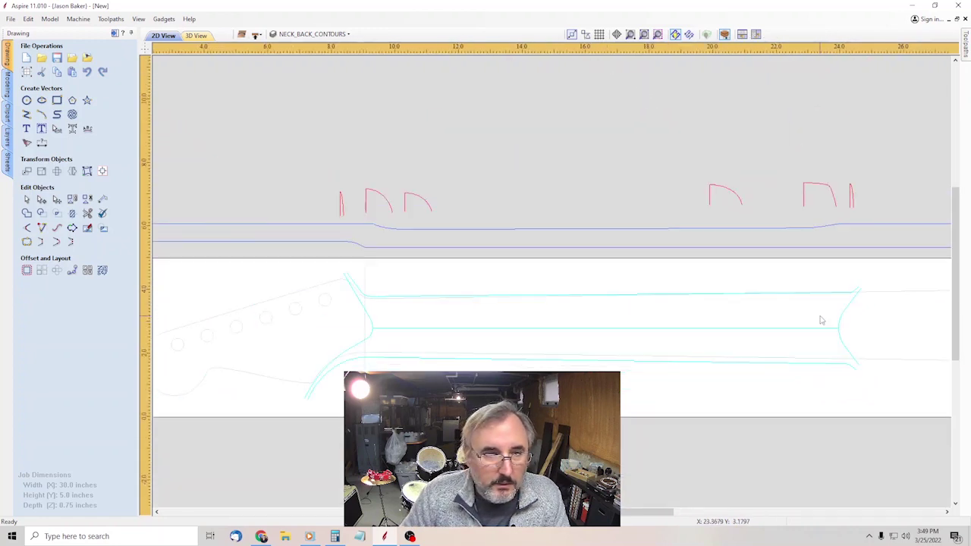
pyautogui.scroll(-1, 545, 329)
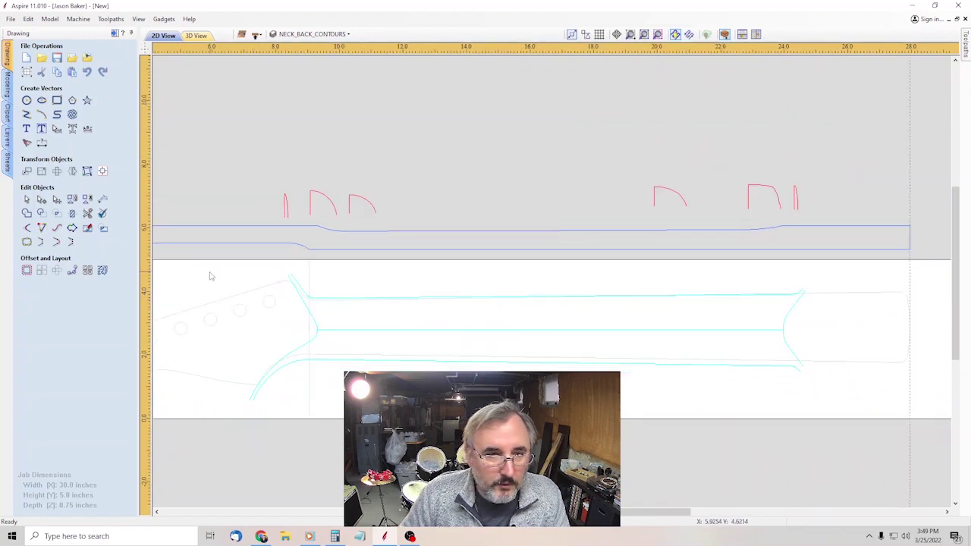
pyautogui.moveTo(208, 272); pyautogui.dragTo(861, 422)
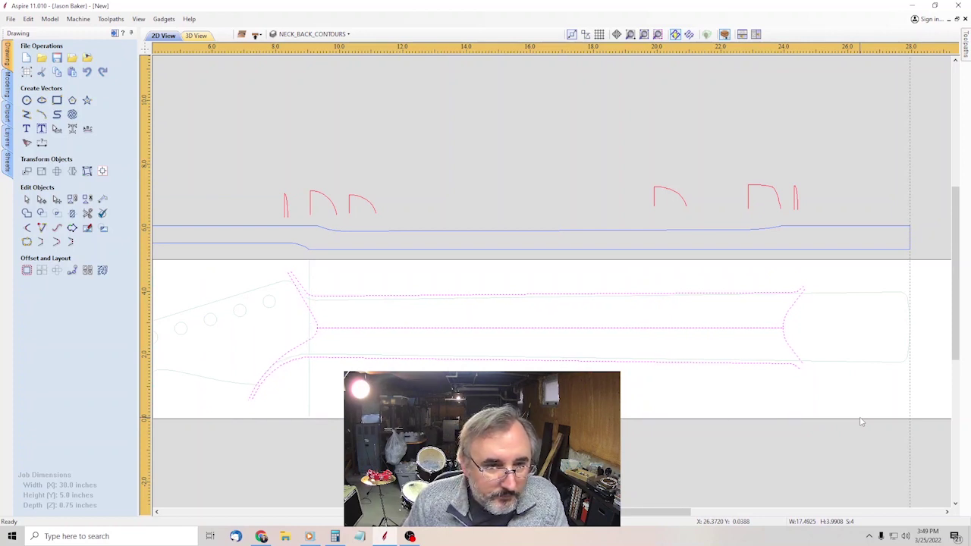
pyautogui.scroll(2, 832, 292)
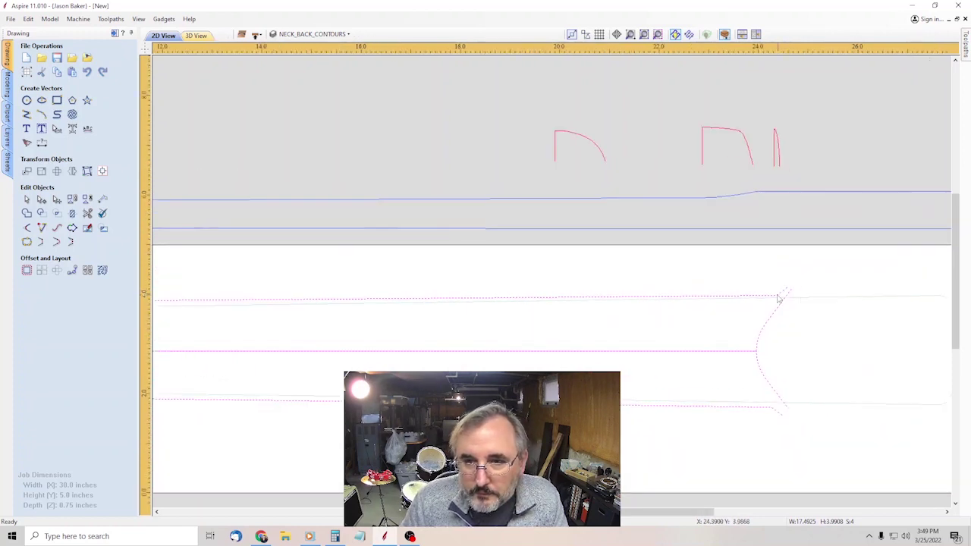
pyautogui.click(749, 304)
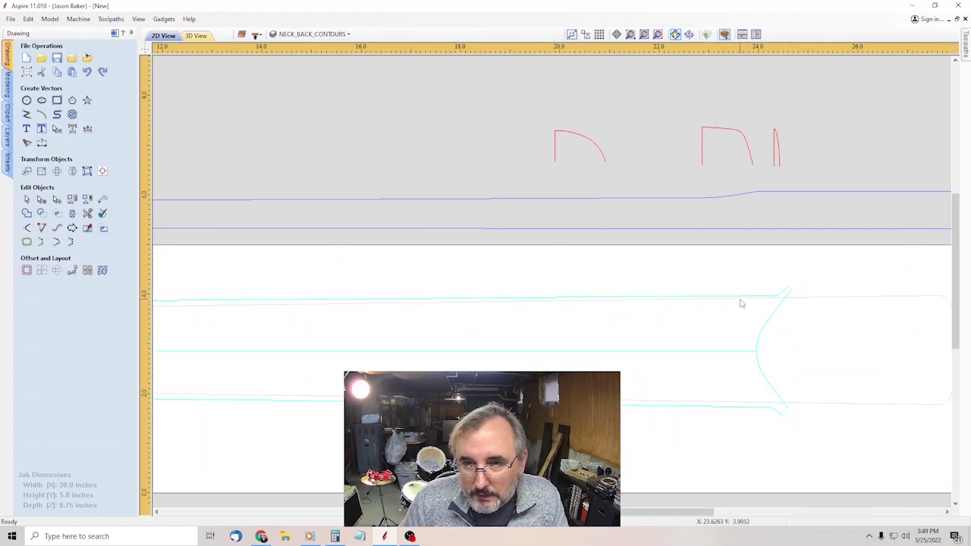
pyautogui.scroll(-3, 551, 353)
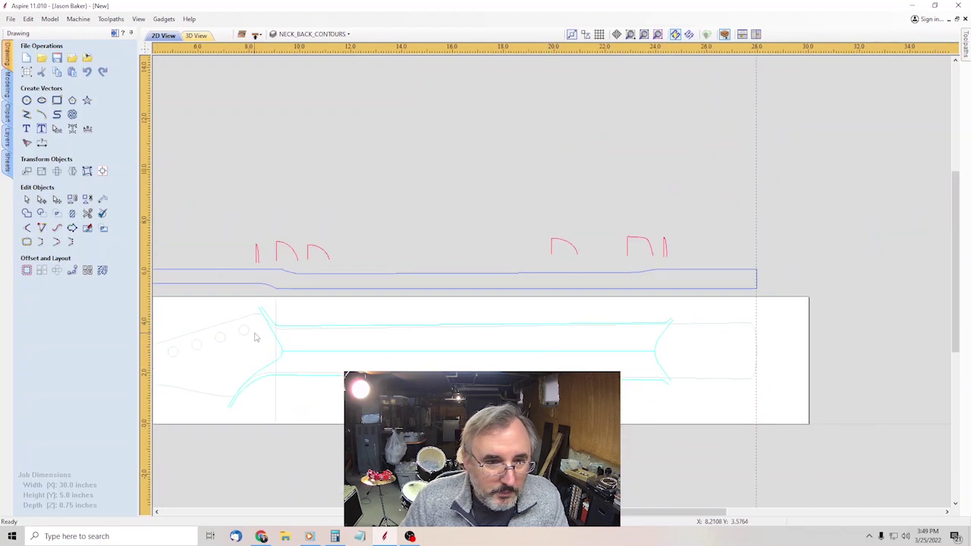
pyautogui.scroll(2, 303, 327)
pyautogui.scroll(-2, 277, 355)
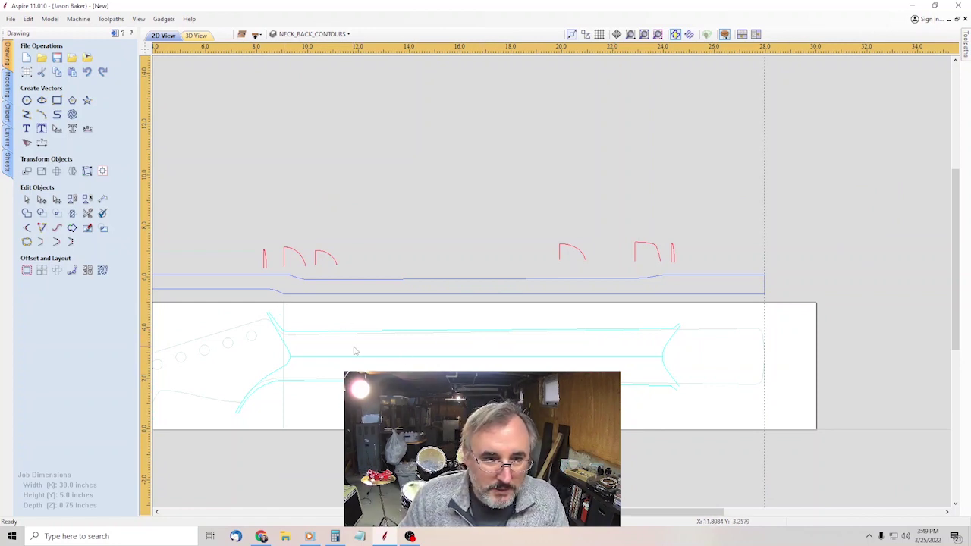
pyautogui.scroll(2, 296, 331)
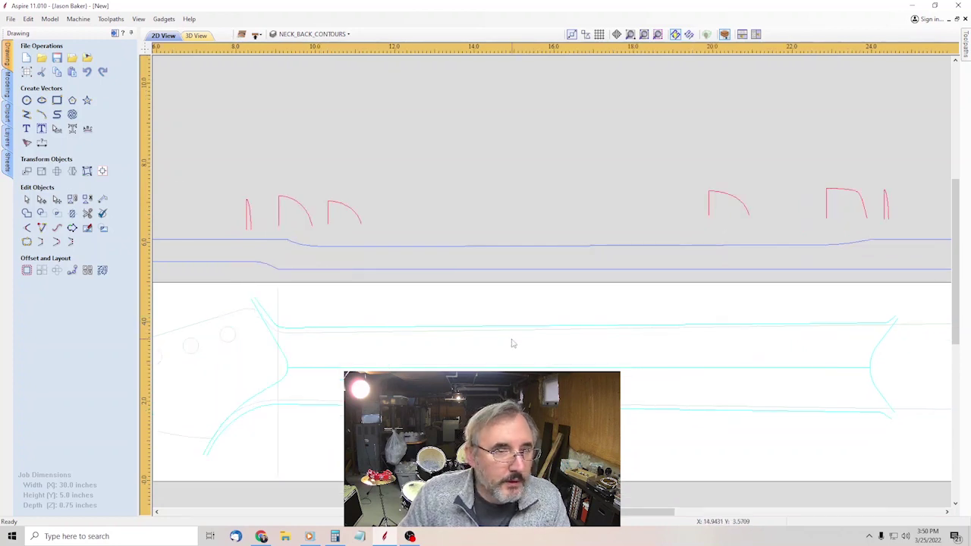
# Draw a quarter arc over the neck outline.
pyautogui.scroll(2, 418, 272)
pyautogui.scroll(-2, 419, 273)
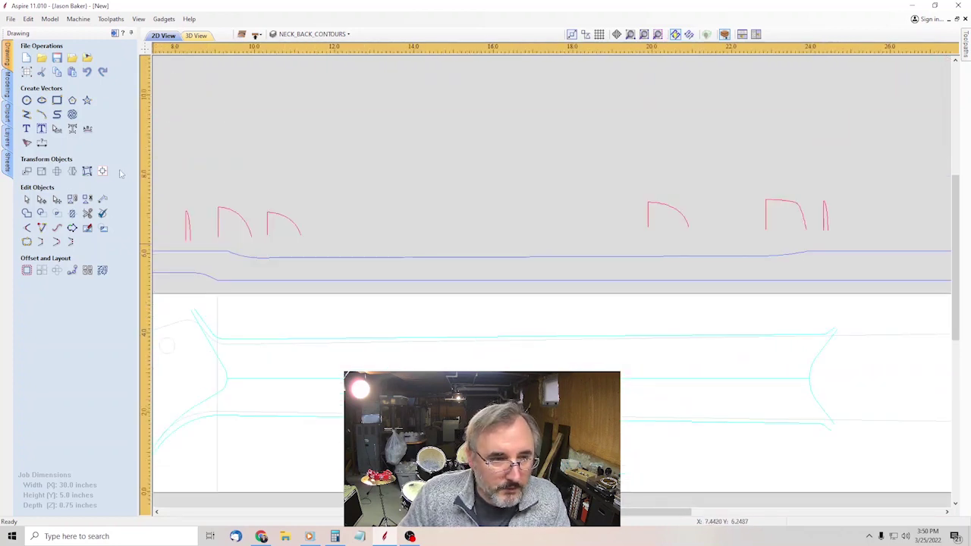
pyautogui.click(41, 114)
pyautogui.moveTo(385, 321); pyautogui.dragTo(429, 359)
pyautogui.press('Escape')
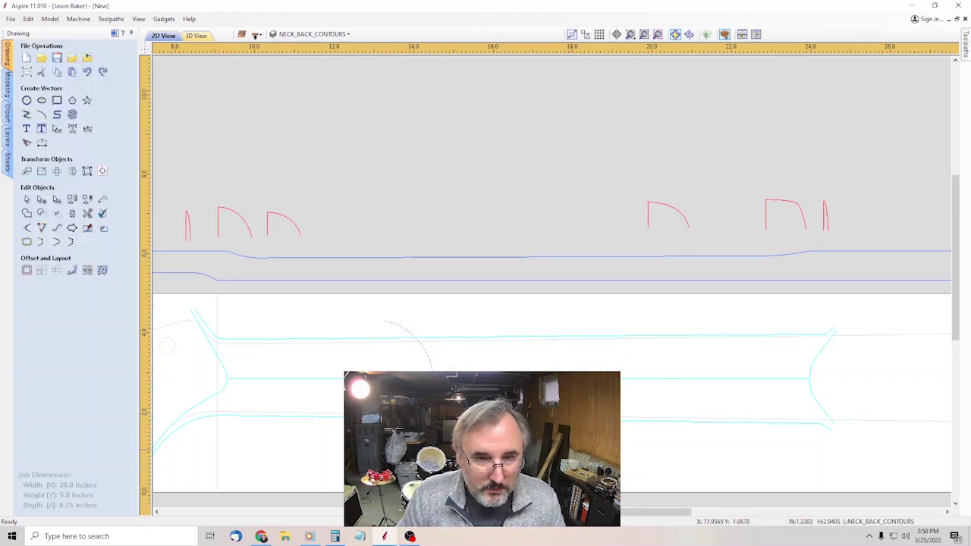
# Move the arc up to the neck's upper edge and further right along the neck.
pyautogui.scroll(1, 433, 376)
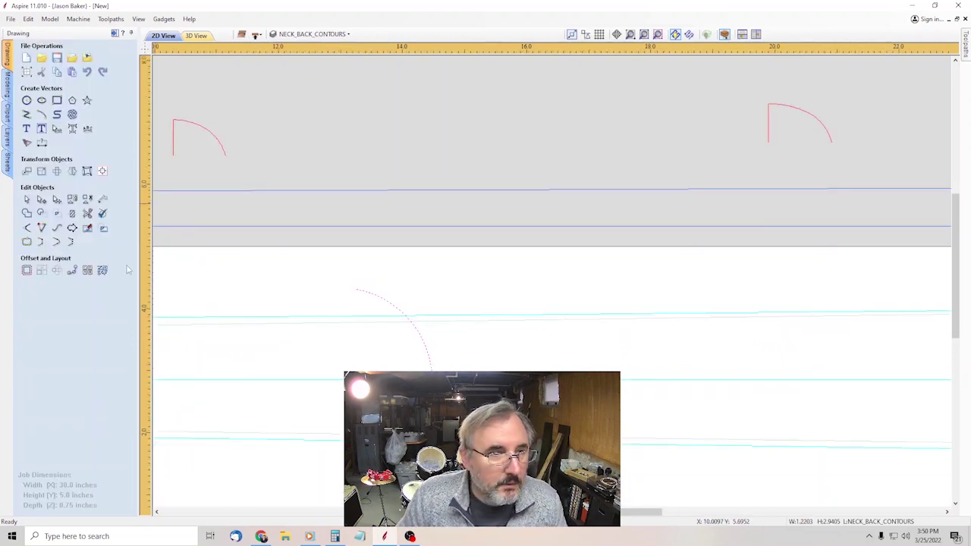
pyautogui.click(429, 355)
pyautogui.click(42, 199)
pyautogui.scroll(1, 500, 397)
pyautogui.scroll(1, 499, 397)
pyautogui.scroll(1, 336, 341)
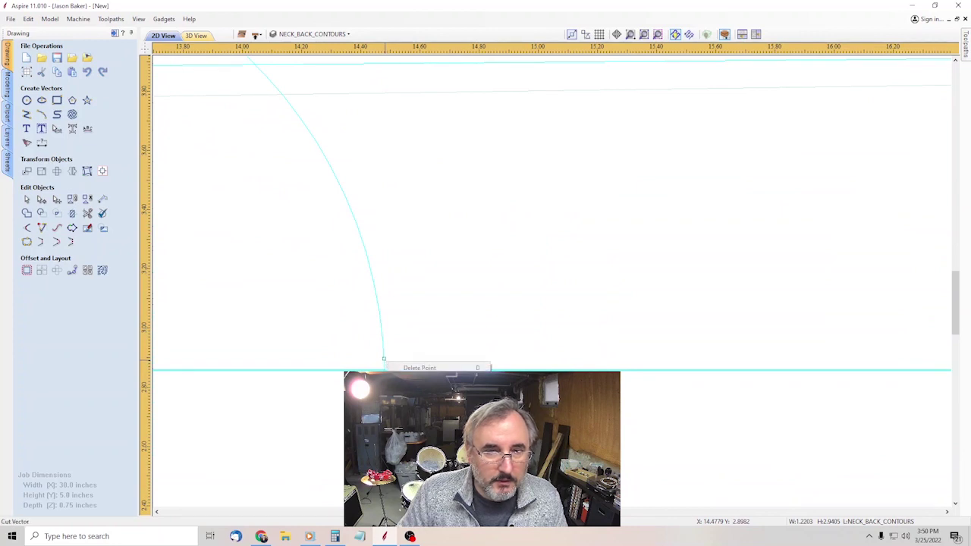
pyautogui.scroll(-1, 512, 331)
pyautogui.scroll(-1, 511, 331)
pyautogui.scroll(-1, 489, 305)
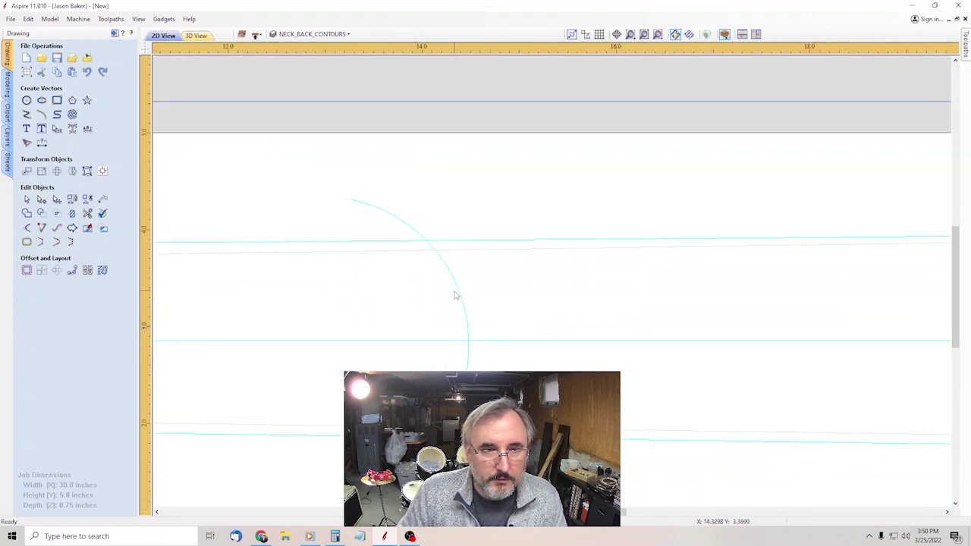
pyautogui.moveTo(463, 305); pyautogui.dragTo(462, 267)
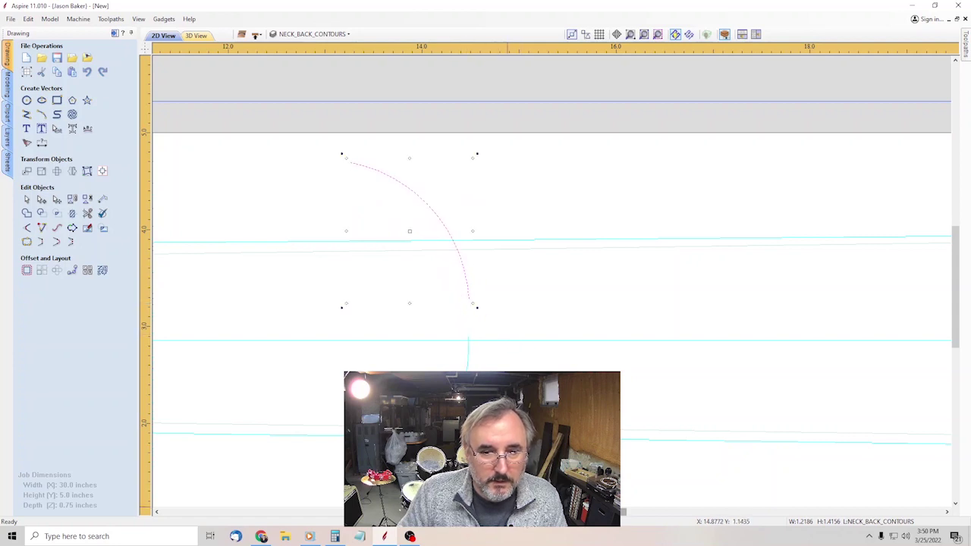
pyautogui.scroll(-1, 486, 303)
pyautogui.moveTo(438, 231); pyautogui.dragTo(687, 232)
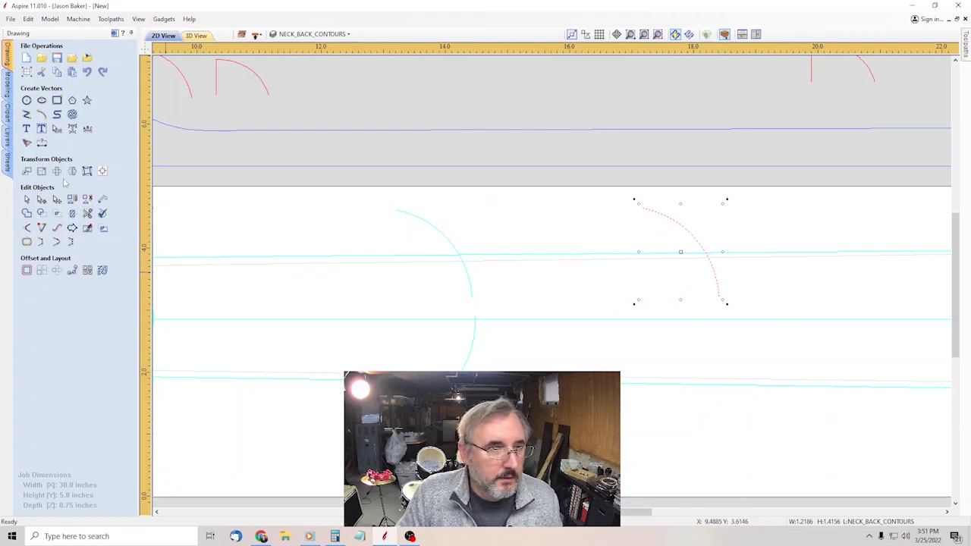
# Mirror the arc horizontally.
pyautogui.click(72, 171)
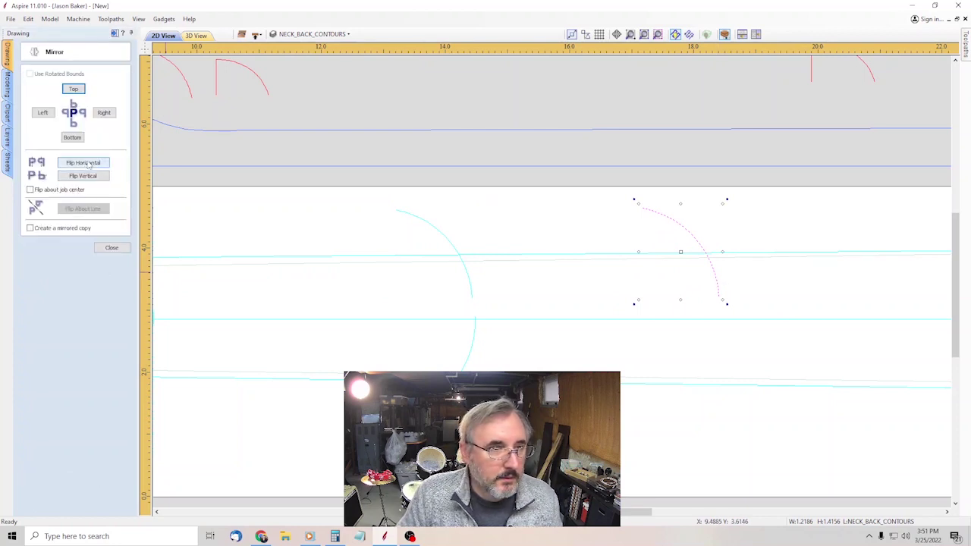
pyautogui.click(85, 163)
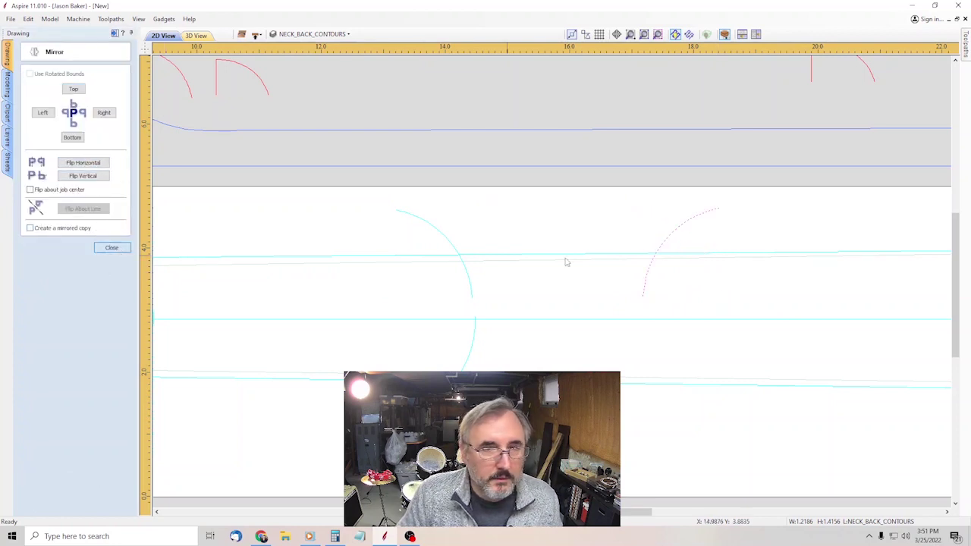
pyautogui.click(111, 247)
pyautogui.scroll(2, 657, 267)
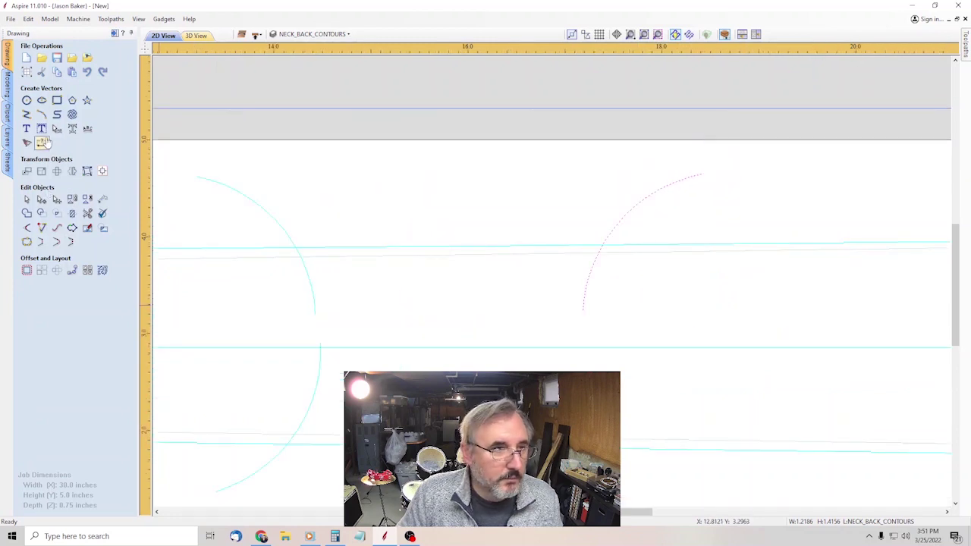
# Draw a straight line between the lower ends of the two arcs.
pyautogui.click(27, 115)
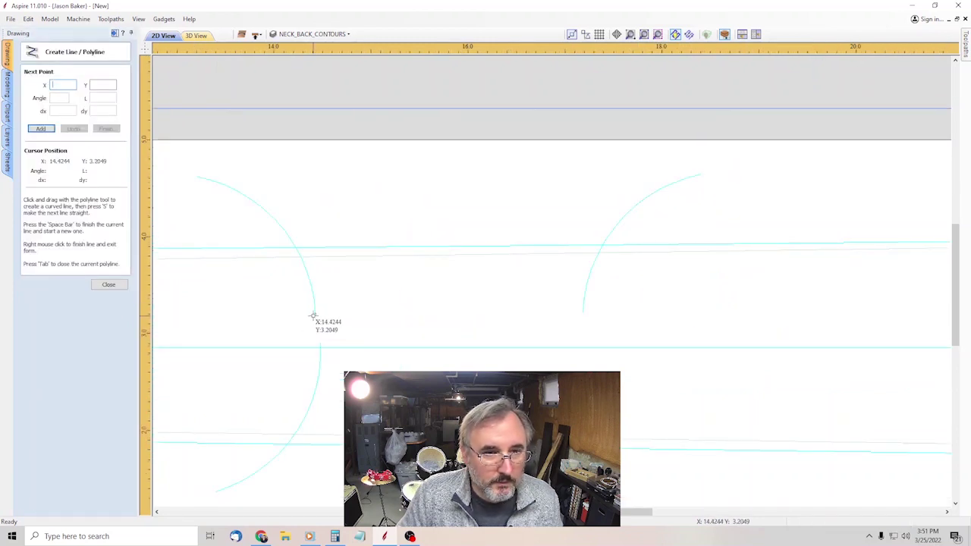
pyautogui.click(316, 314)
pyautogui.click(582, 308)
pyautogui.rightClick(660, 317)
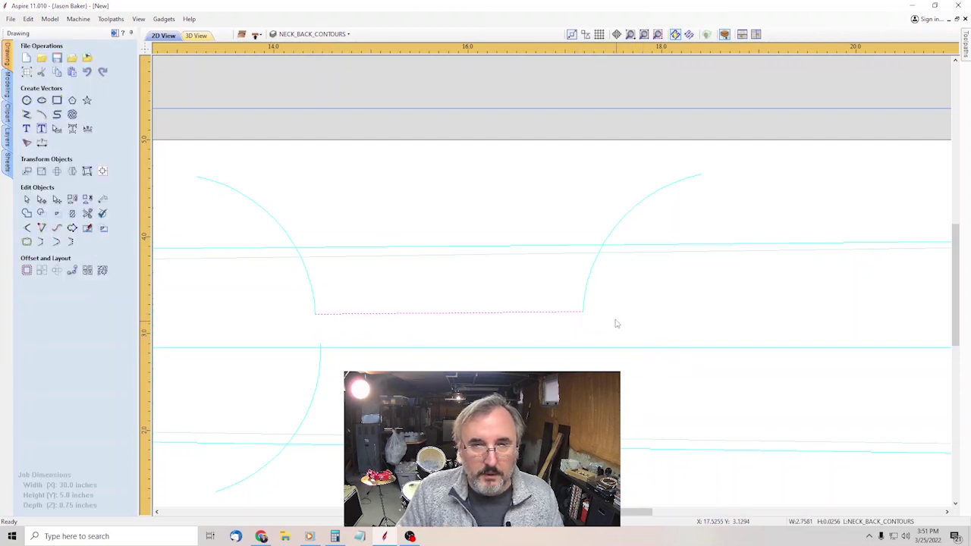
# Join both arcs and the connecting line into one vector.
pyautogui.moveTo(614, 321); pyautogui.dragTo(249, 281)
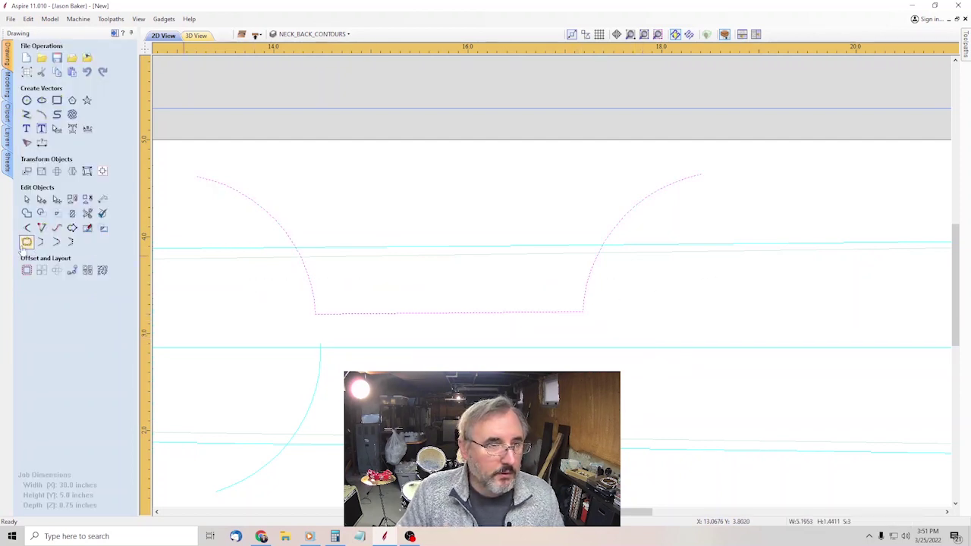
pyautogui.click(24, 245)
pyautogui.click(42, 179)
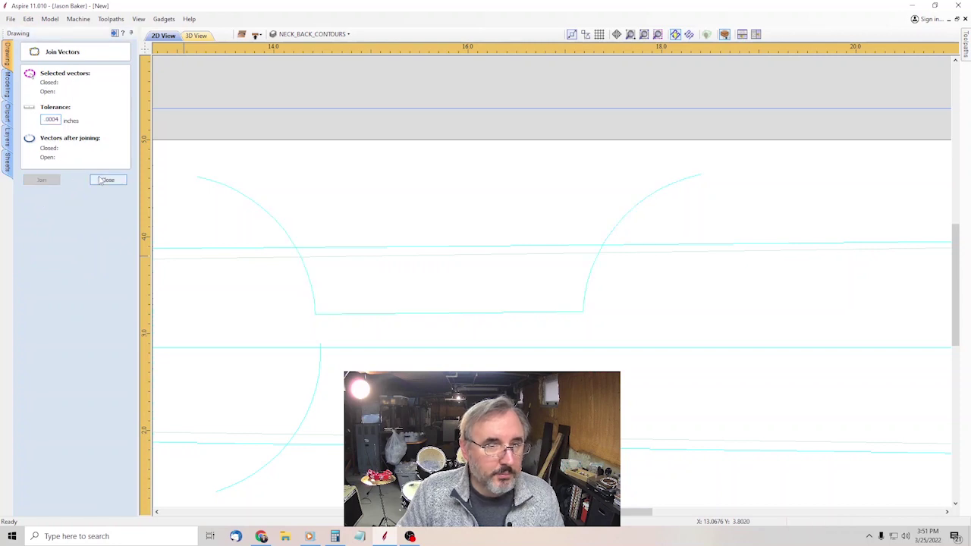
pyautogui.click(106, 180)
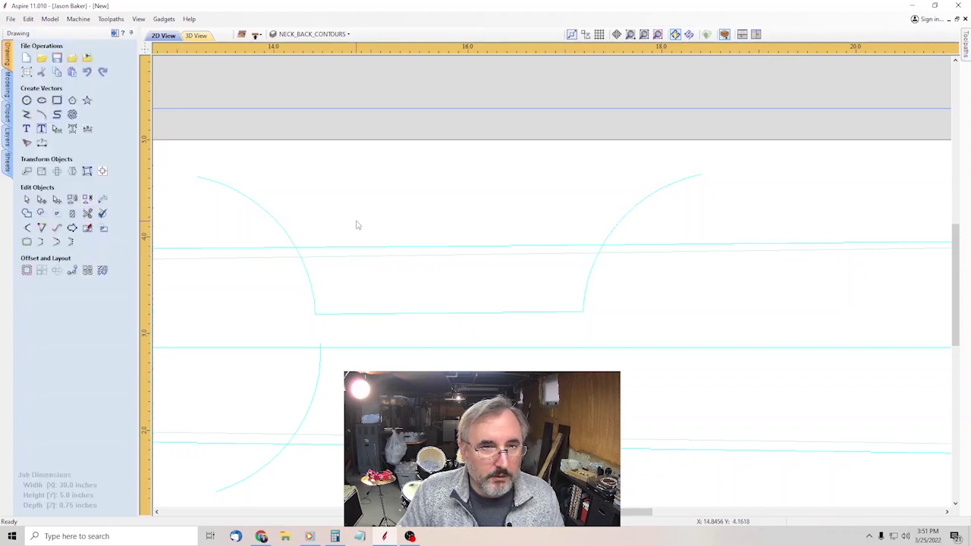
pyautogui.scroll(-4, 371, 224)
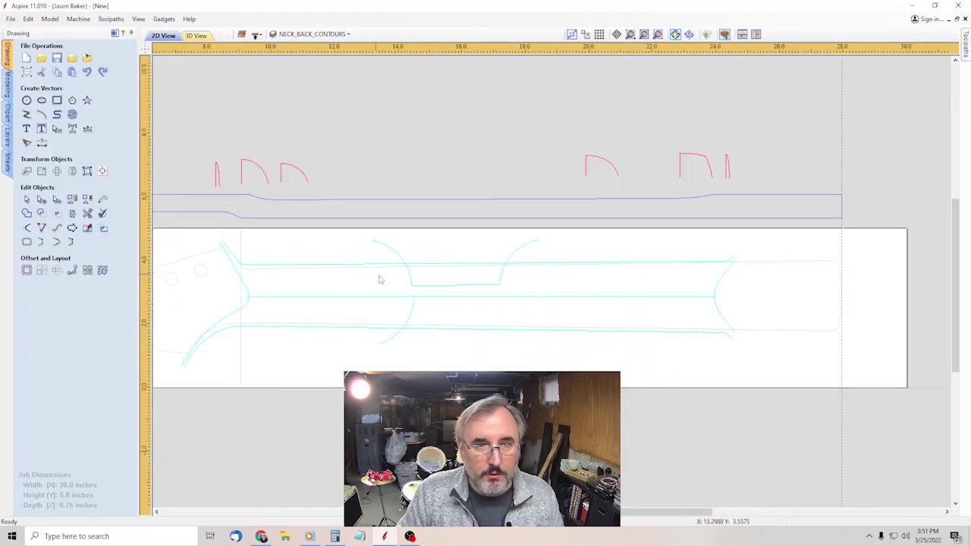
# Delete the notch-shaped vector from the neck drawing.
pyautogui.click(447, 286)
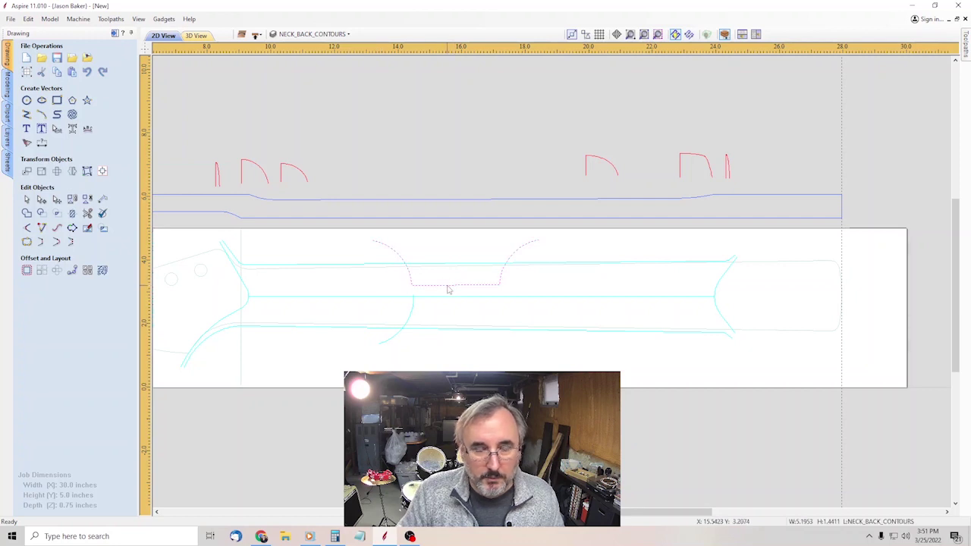
pyautogui.press('Delete')
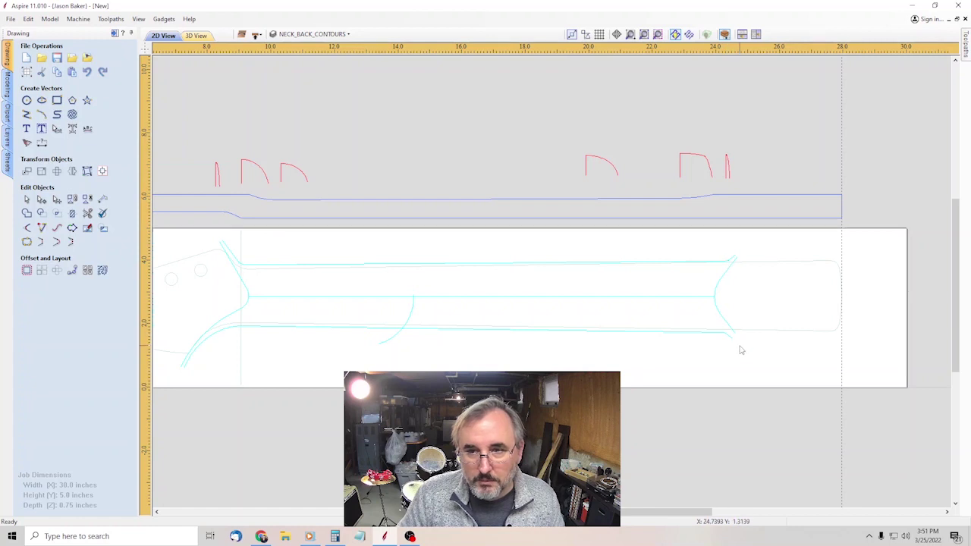
pyautogui.scroll(-1, 316, 281)
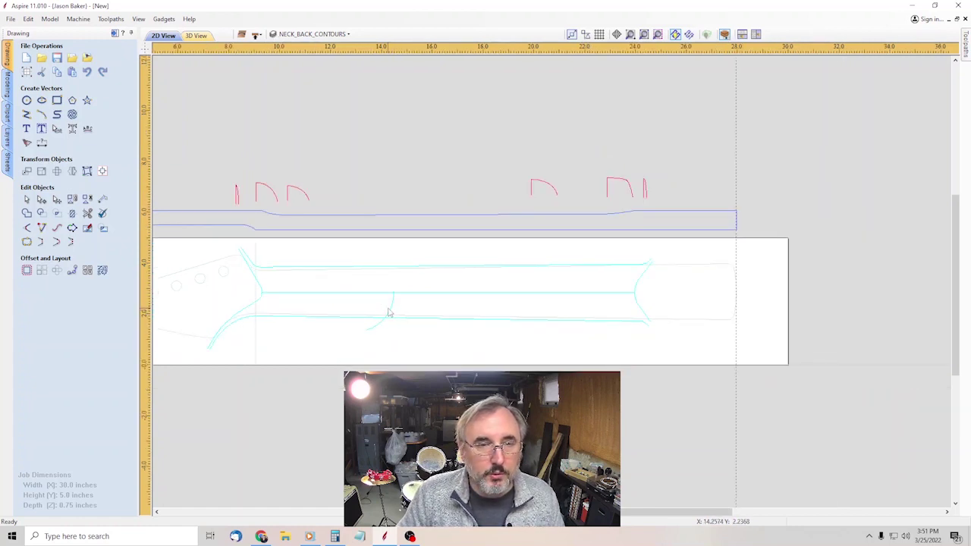
pyautogui.scroll(2, 405, 312)
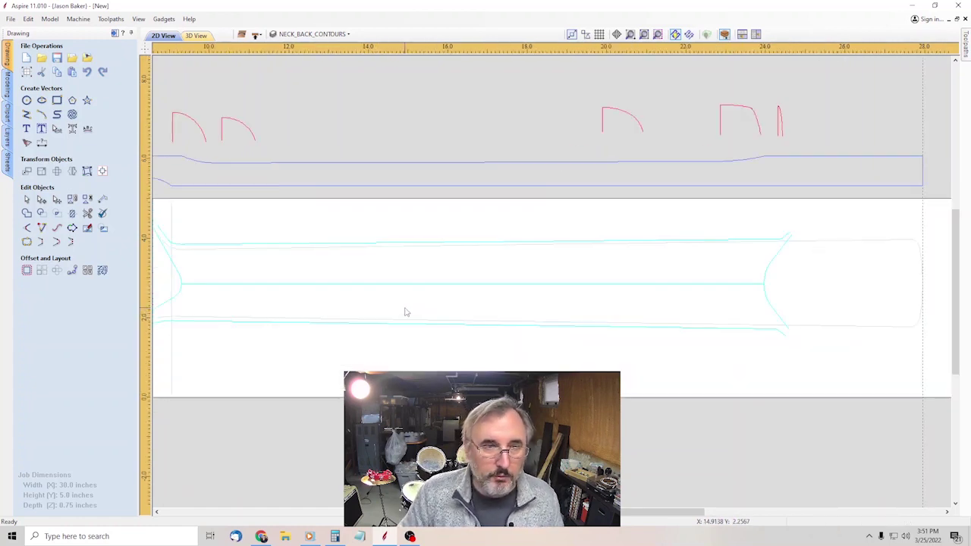
pyautogui.scroll(-3, 361, 261)
pyautogui.scroll(2, 236, 276)
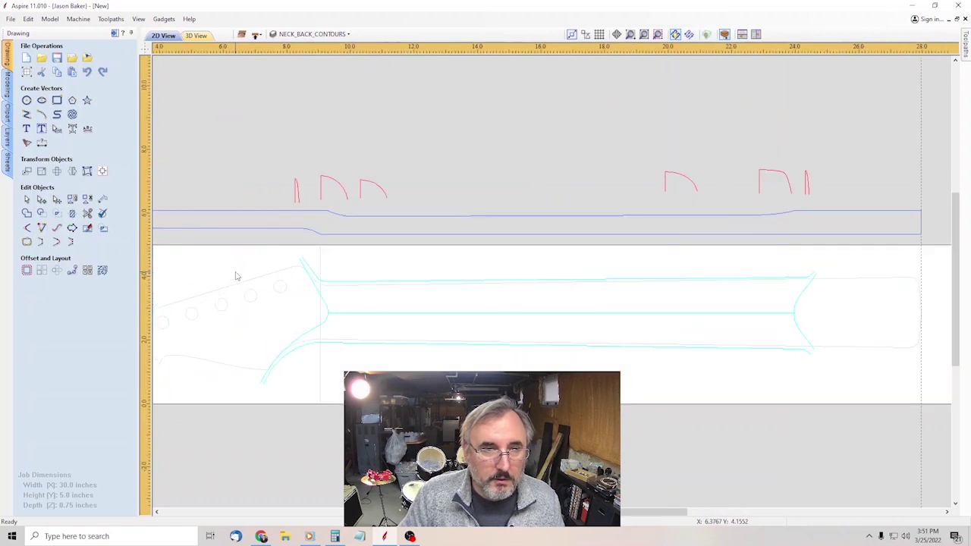
# Check the neck's top edge and central outline vectors by selecting, then clearing them.
pyautogui.click(501, 282)
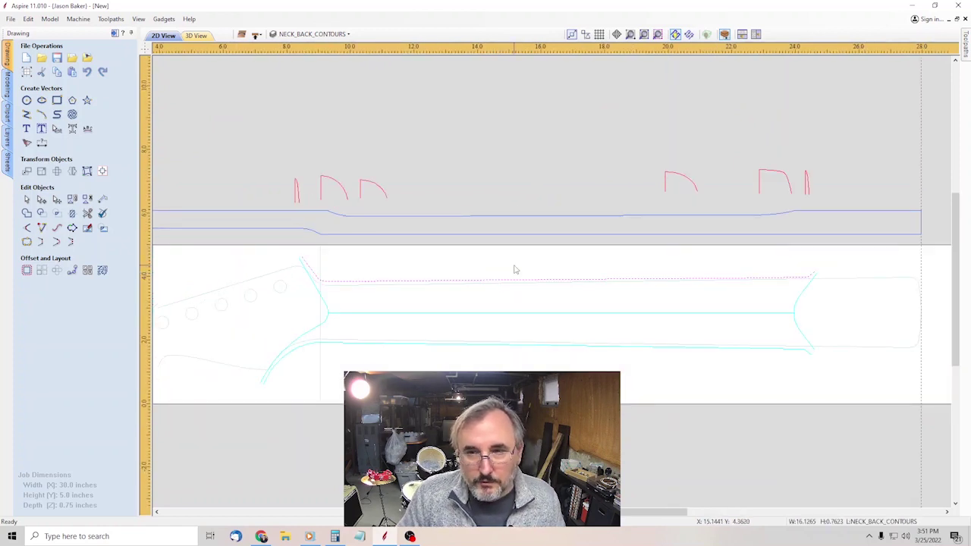
pyautogui.click(515, 269)
pyautogui.scroll(1, 585, 258)
pyautogui.scroll(-1, 562, 267)
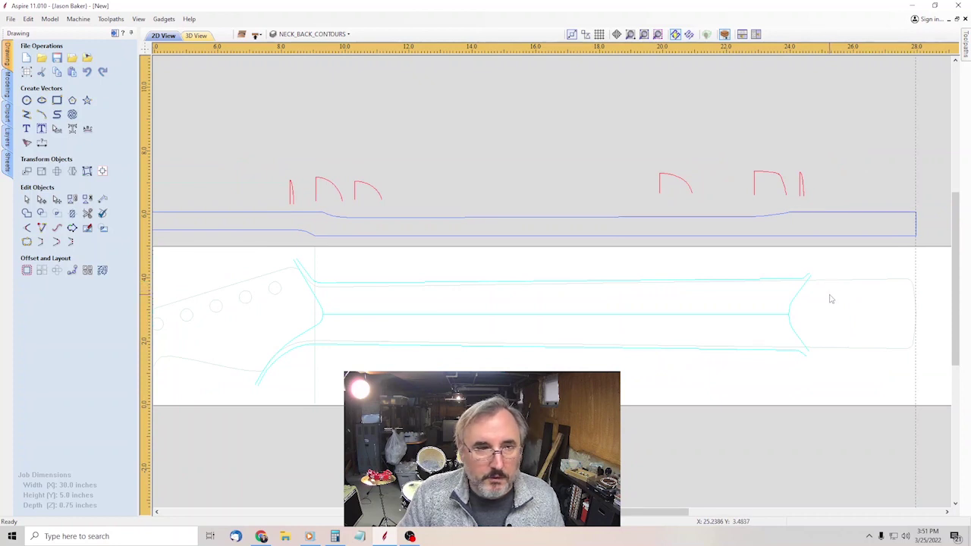
pyautogui.moveTo(830, 296); pyautogui.dragTo(283, 258)
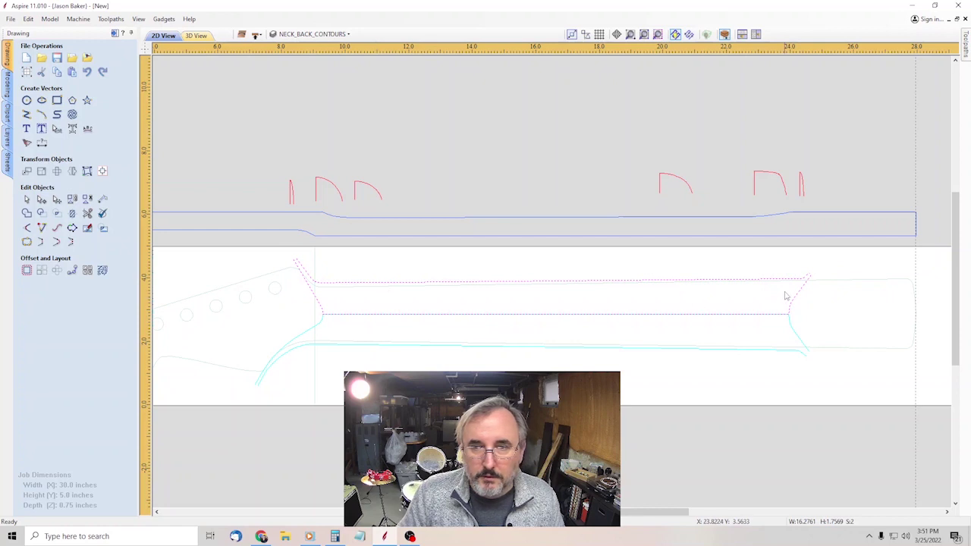
pyautogui.click(380, 239)
pyautogui.scroll(1, 227, 195)
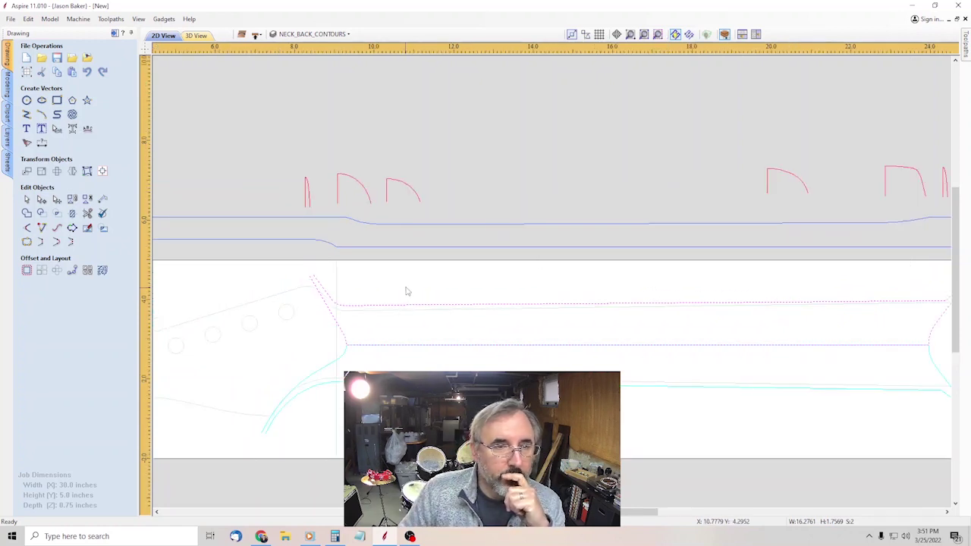
pyautogui.scroll(2, 403, 283)
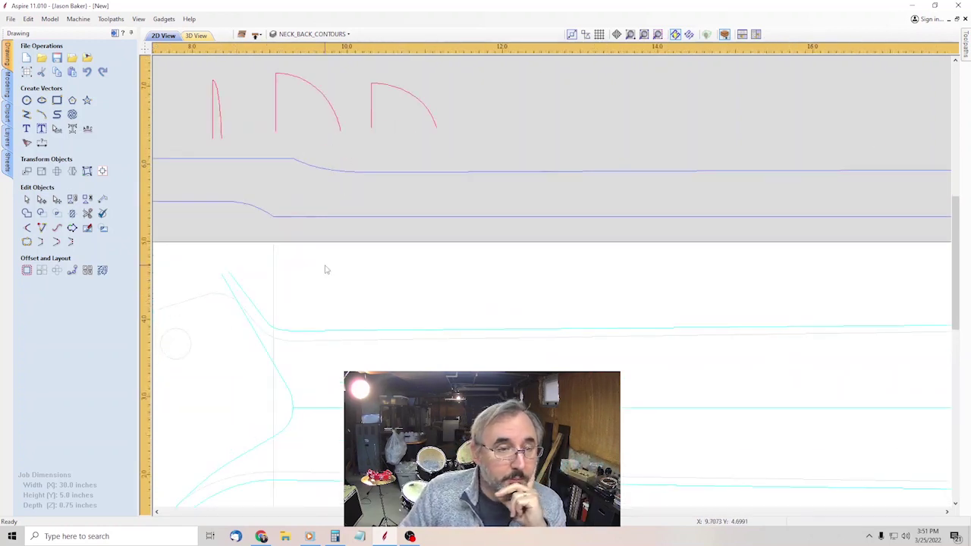
pyautogui.scroll(-1, 323, 269)
pyautogui.scroll(1, 322, 270)
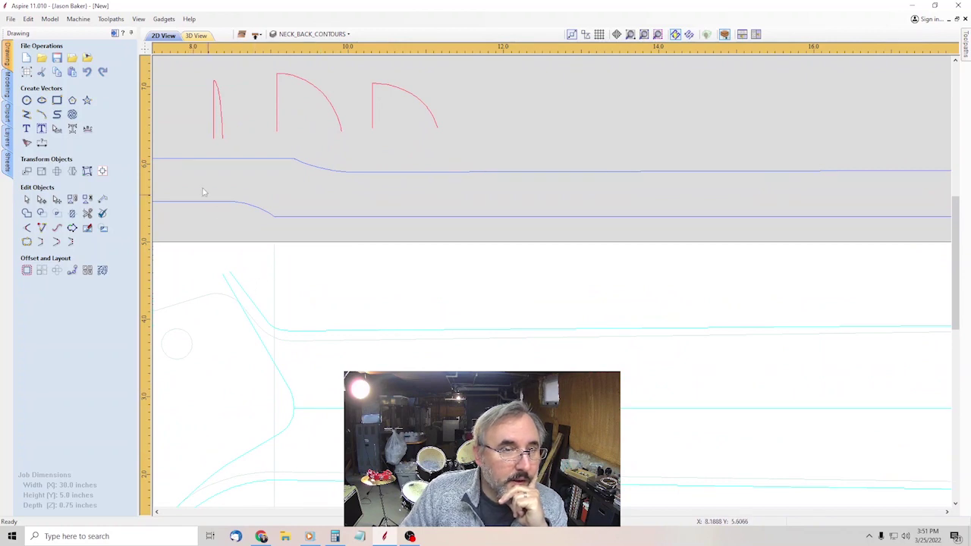
# Add vertical guides at about 9.30, 10.05 and 23.9 inches at the profile's slope changes.
pyautogui.moveTo(150, 224); pyautogui.dragTo(295, 242)
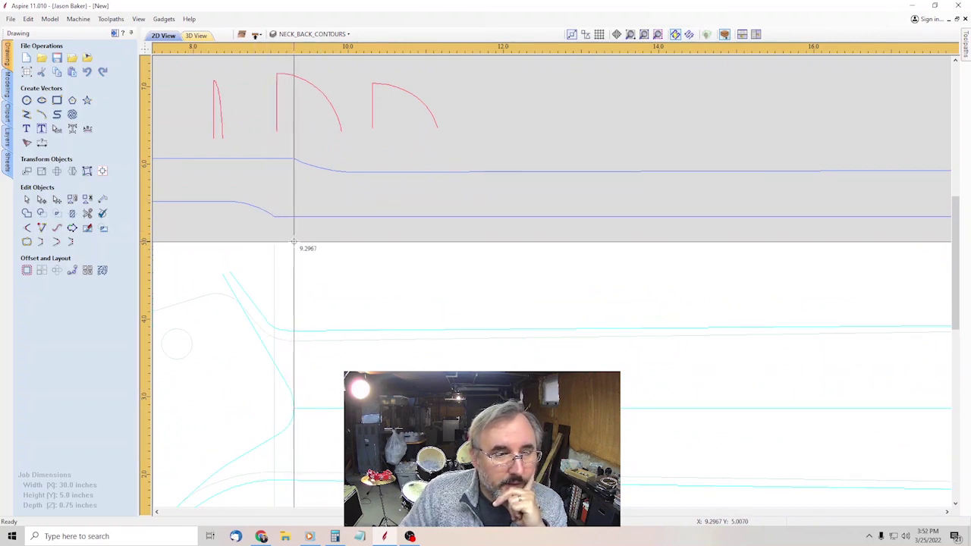
pyautogui.moveTo(149, 289); pyautogui.dragTo(349, 288)
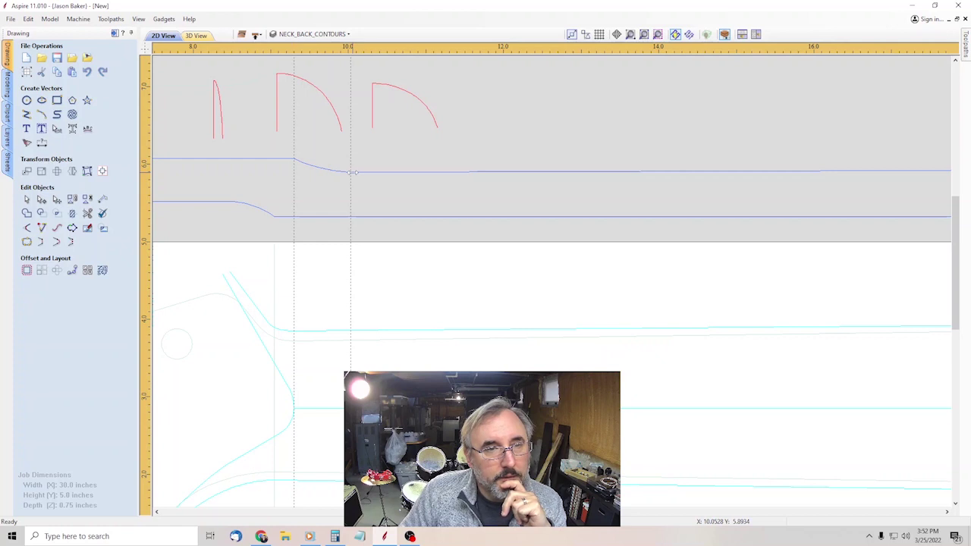
pyautogui.moveTo(294, 326); pyautogui.dragTo(817, 320)
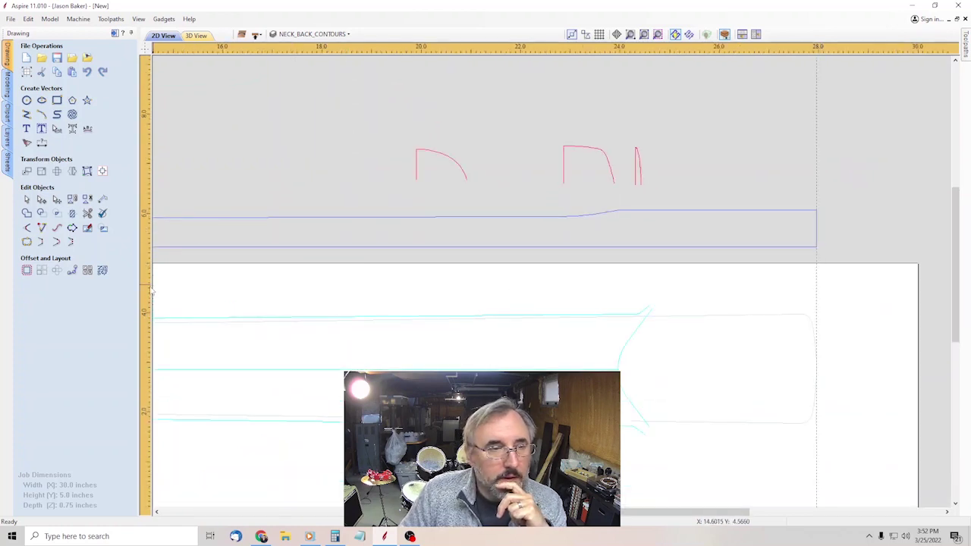
pyautogui.moveTo(452, 290); pyautogui.dragTo(619, 296)
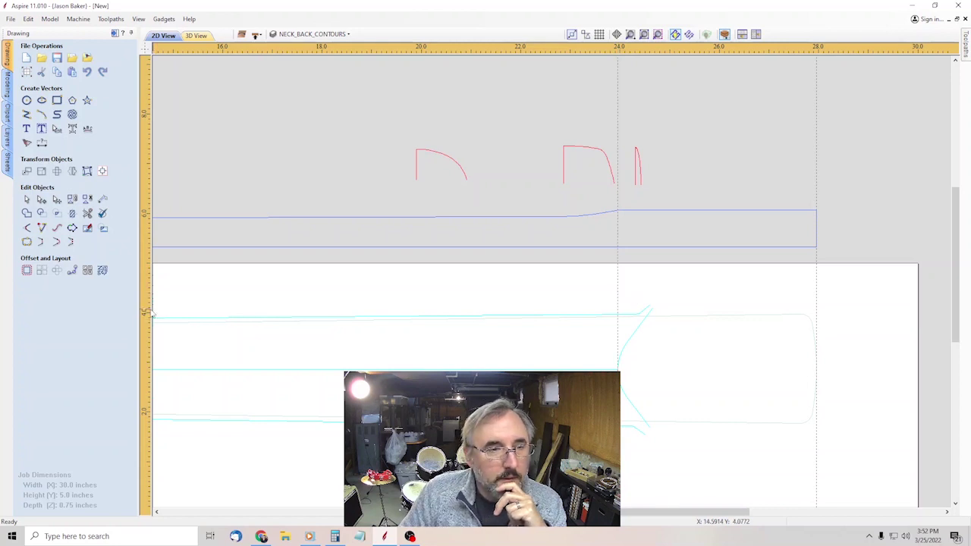
# Add a vertical guide at 22.85 and line up the red cross-section curves above the neck outline.
pyautogui.moveTo(148, 311); pyautogui.dragTo(561, 307)
pyautogui.scroll(4, 624, 195)
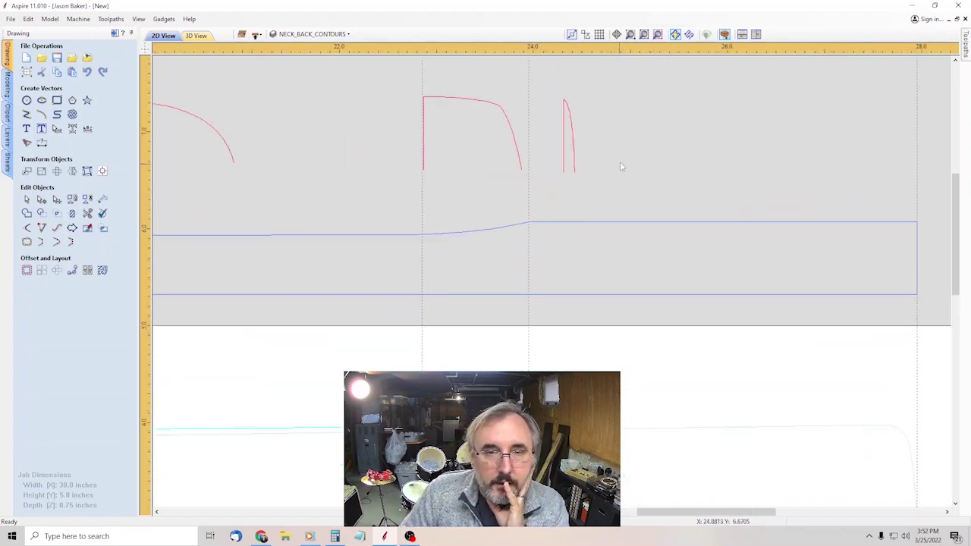
pyautogui.click(575, 139)
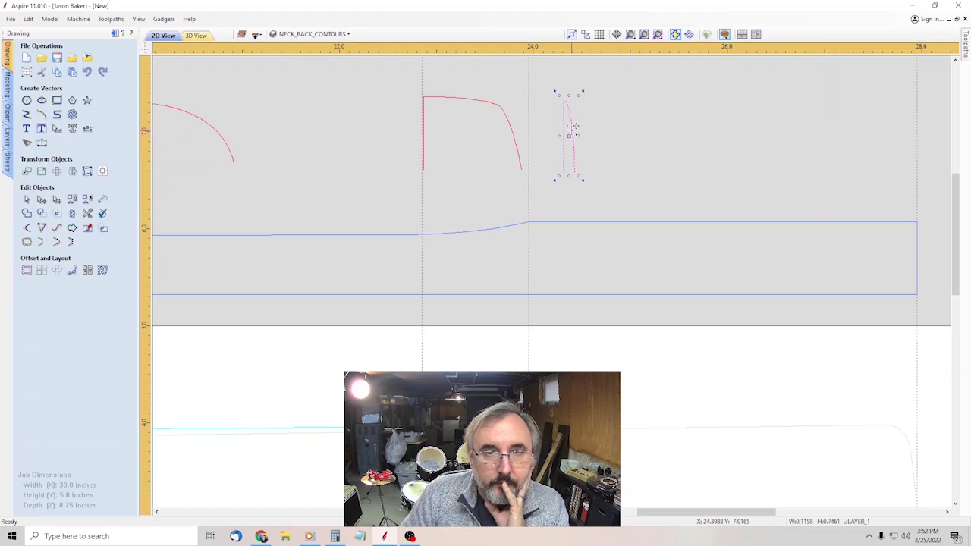
pyautogui.moveTo(575, 126); pyautogui.dragTo(576, 247)
pyautogui.click(472, 101)
pyautogui.moveTo(480, 99); pyautogui.dragTo(579, 96)
pyautogui.click(209, 127)
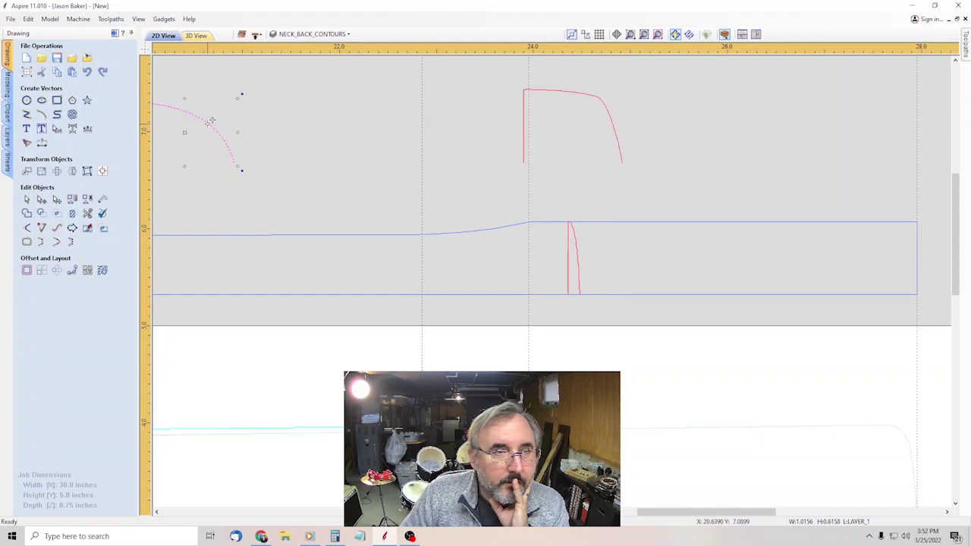
pyautogui.moveTo(210, 121); pyautogui.dragTo(372, 108)
pyautogui.click(578, 272)
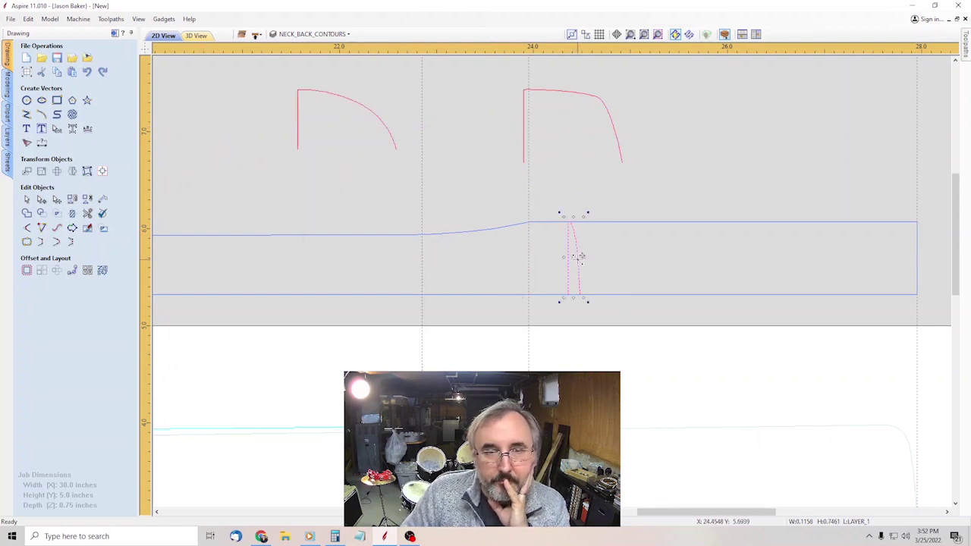
pyautogui.moveTo(579, 266); pyautogui.dragTo(702, 133)
pyautogui.scroll(-5, 454, 244)
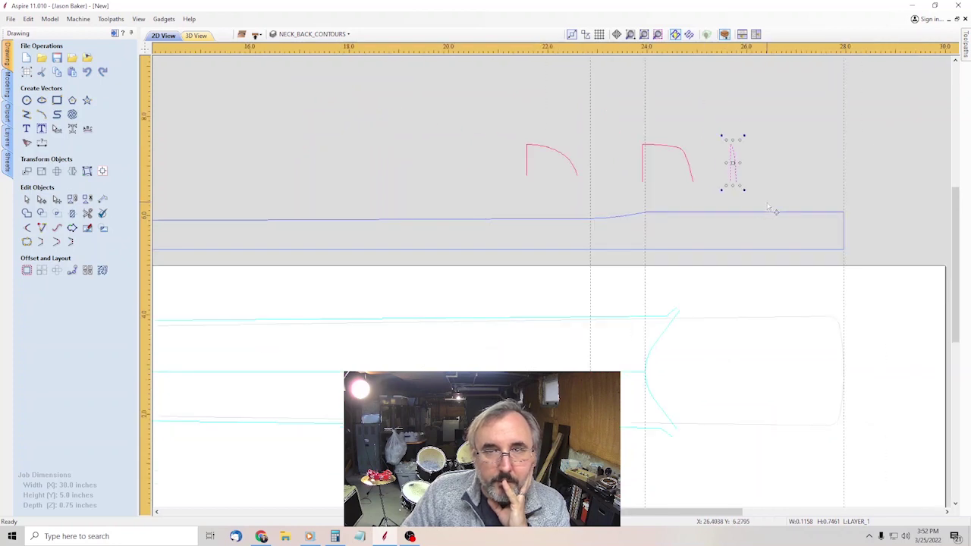
pyautogui.scroll(2, 331, 192)
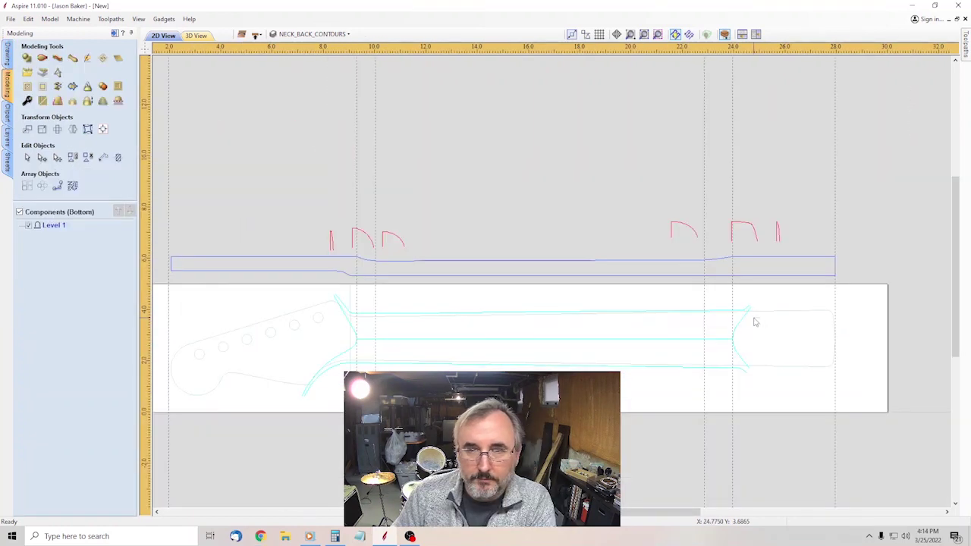
# Assign the neck outline's two long edges as Two Rail Sweep drive rails from the selection.
pyautogui.click(320, 305)
pyautogui.scroll(1, 320, 318)
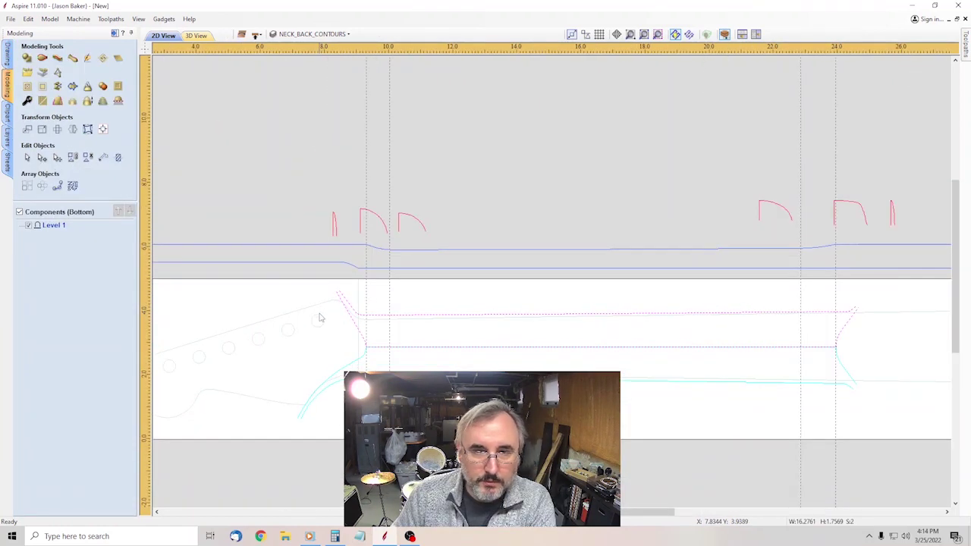
pyautogui.scroll(1, 495, 392)
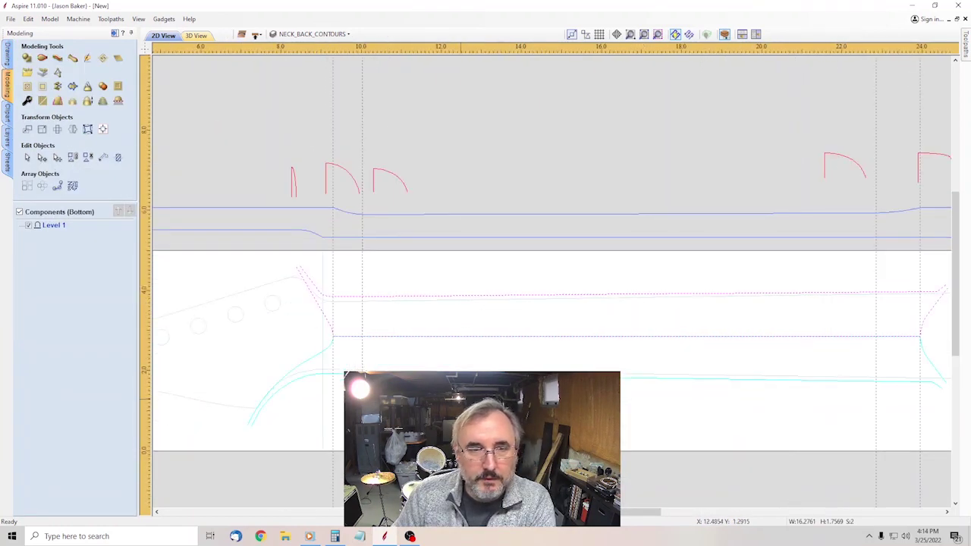
pyautogui.click(42, 59)
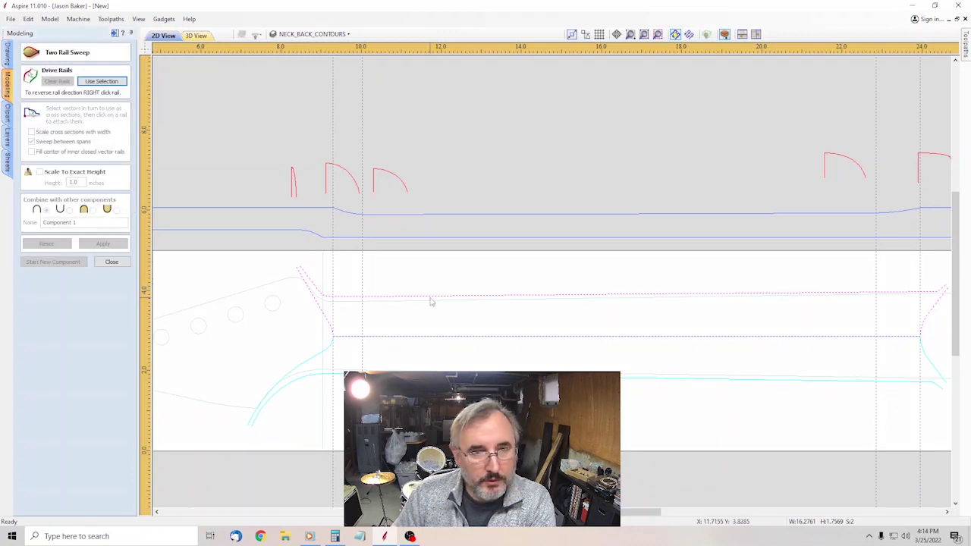
pyautogui.click(101, 82)
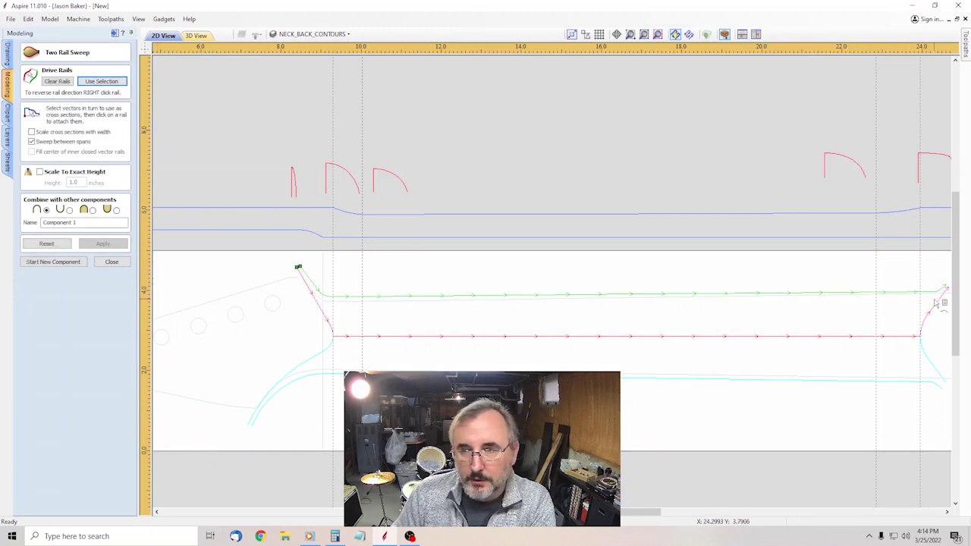
pyautogui.scroll(2, 314, 236)
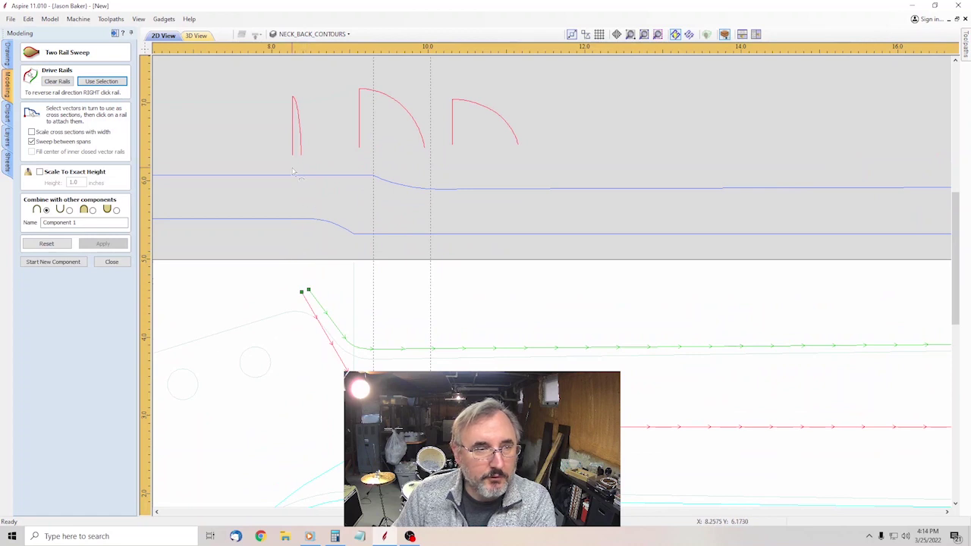
# Attach the headstock-end cross-sections to the rails, snapping their links straight onto the green rail.
pyautogui.click(298, 152)
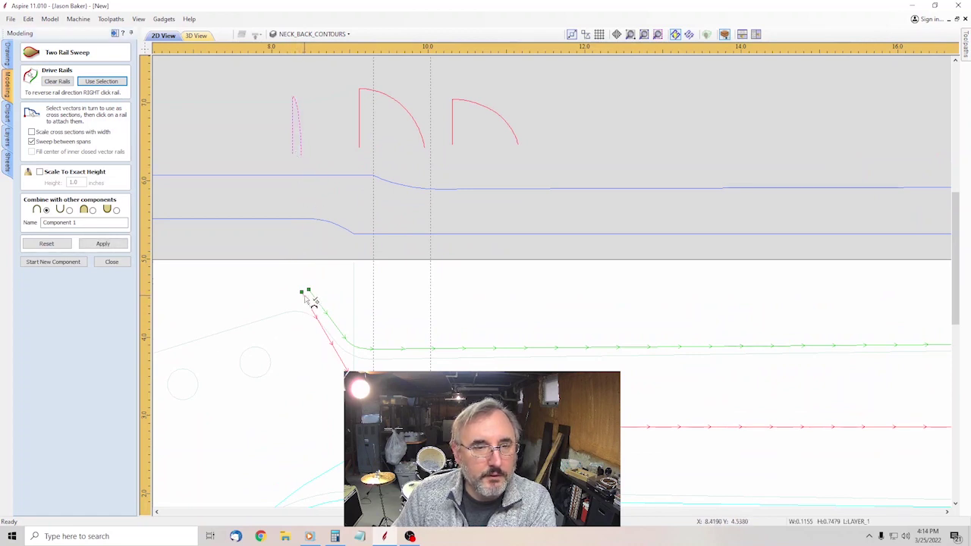
pyautogui.scroll(-3, 314, 293)
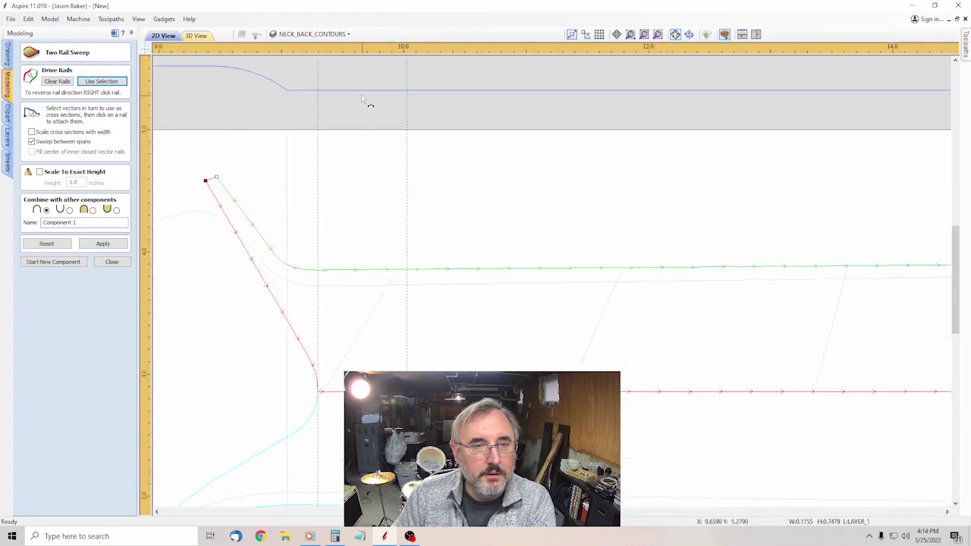
pyautogui.scroll(-3, 350, 205)
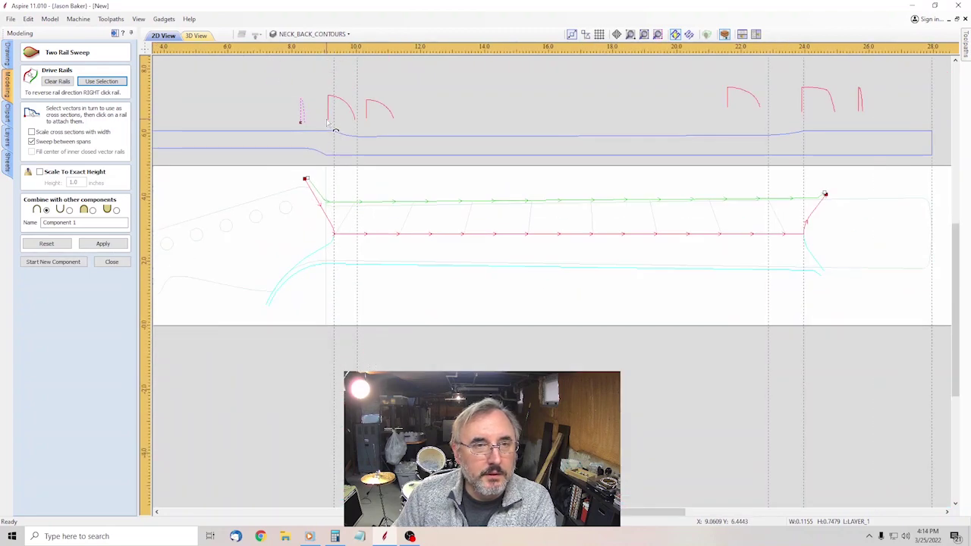
pyautogui.scroll(5, 349, 211)
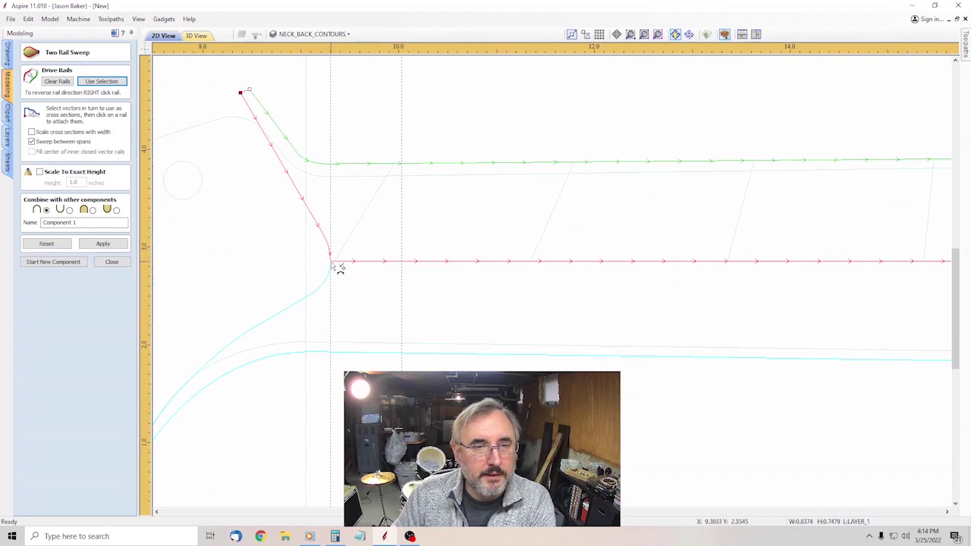
pyautogui.click(340, 271)
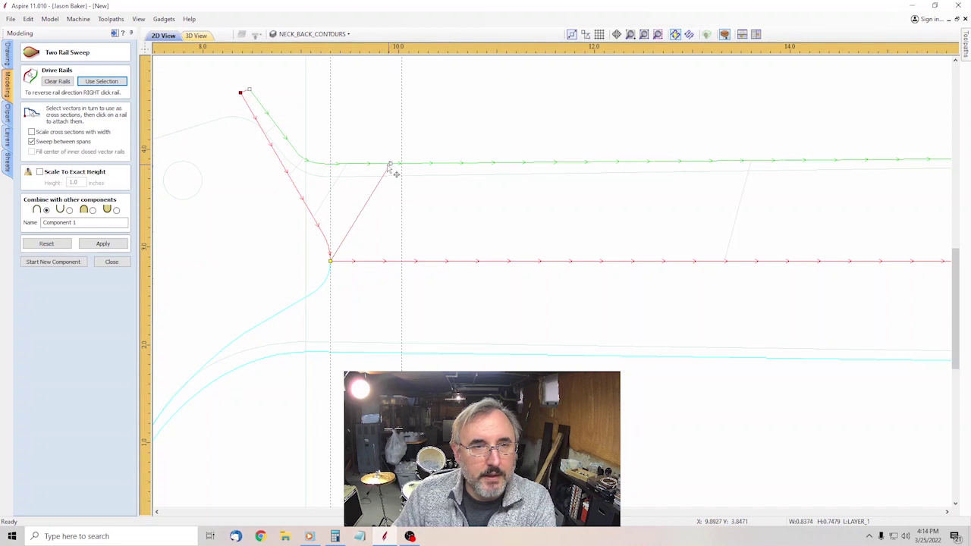
pyautogui.moveTo(337, 172); pyautogui.dragTo(331, 167)
pyautogui.scroll(4, 332, 170)
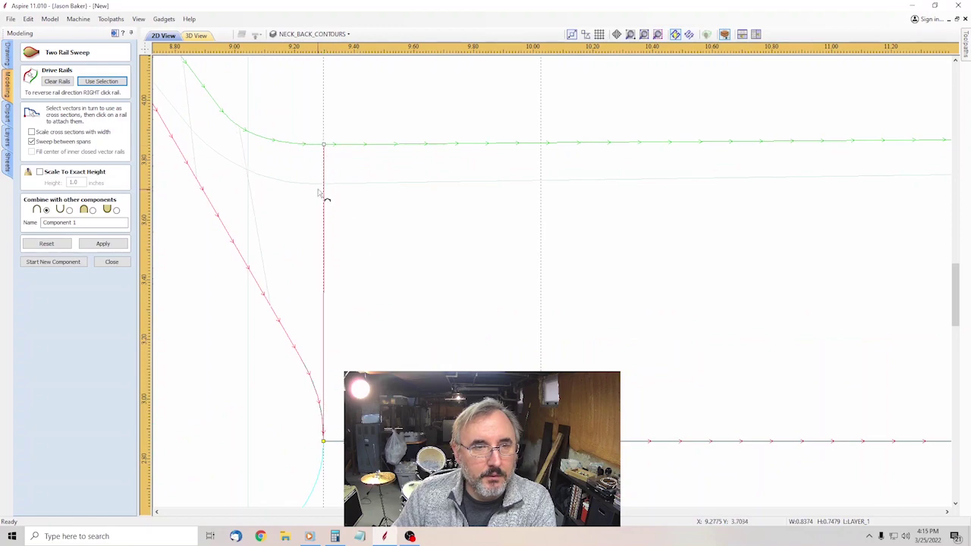
pyautogui.scroll(-4, 321, 220)
pyautogui.scroll(-3, 372, 129)
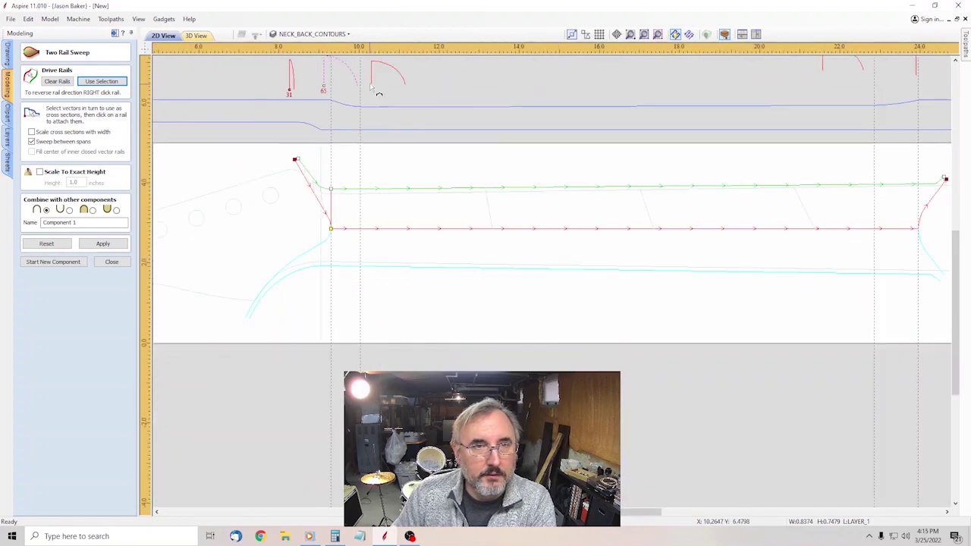
pyautogui.scroll(5, 343, 188)
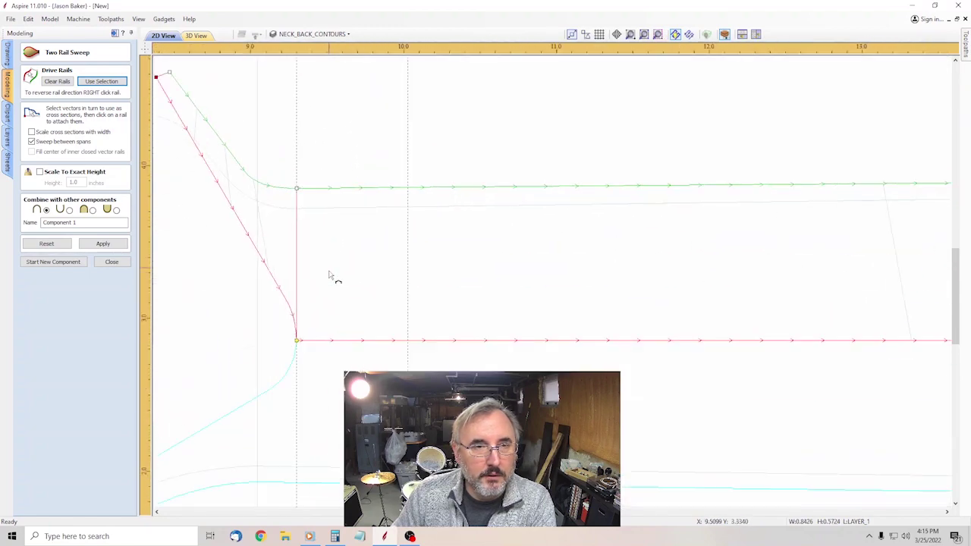
pyautogui.moveTo(409, 343); pyautogui.dragTo(417, 196)
pyautogui.scroll(3, 413, 195)
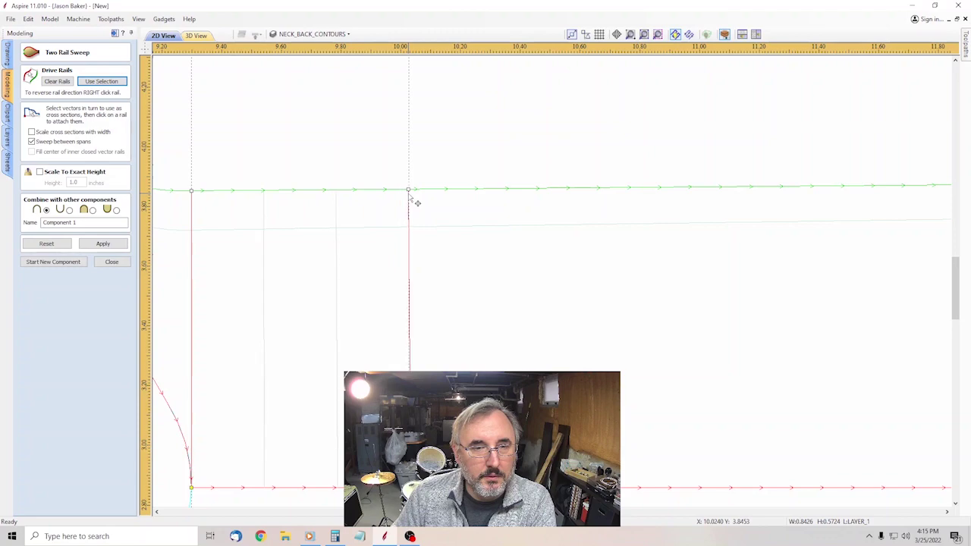
pyautogui.scroll(-10, 416, 206)
pyautogui.scroll(5, 859, 223)
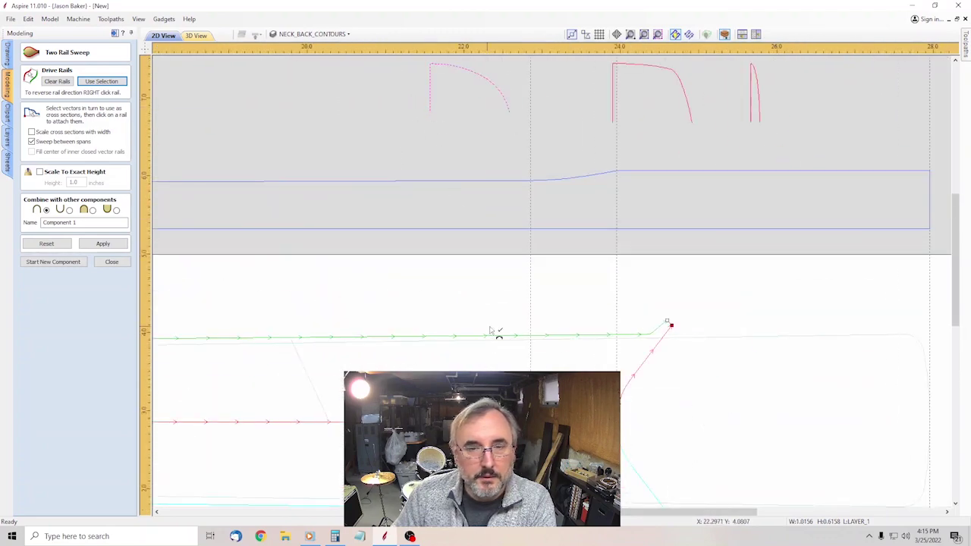
pyautogui.scroll(3, 535, 365)
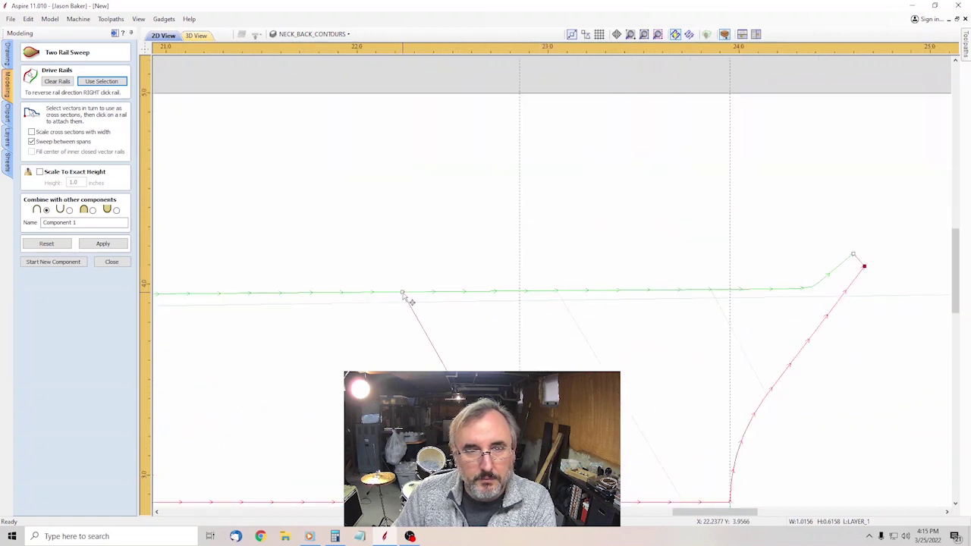
# Attach the three cross-sections at the heel transition to the rails.
pyautogui.click(519, 291)
pyautogui.scroll(2, 520, 493)
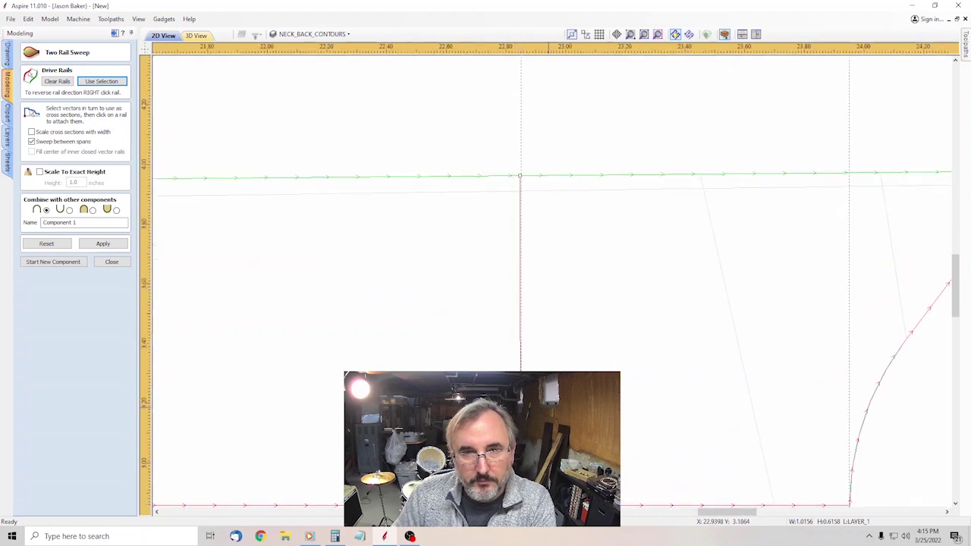
pyautogui.scroll(-5, 754, 354)
pyautogui.scroll(4, 576, 410)
pyautogui.click(538, 396)
pyautogui.scroll(2, 522, 296)
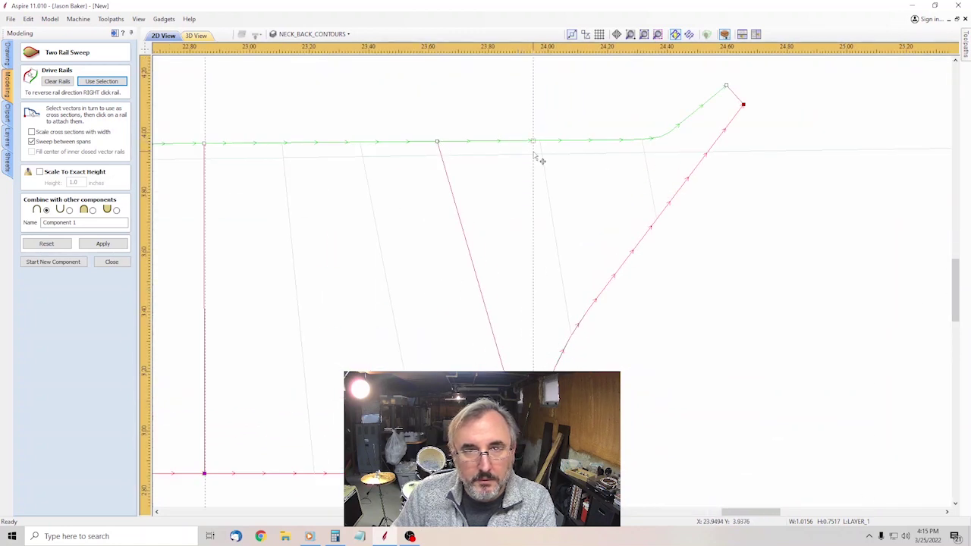
pyautogui.scroll(-10, 602, 212)
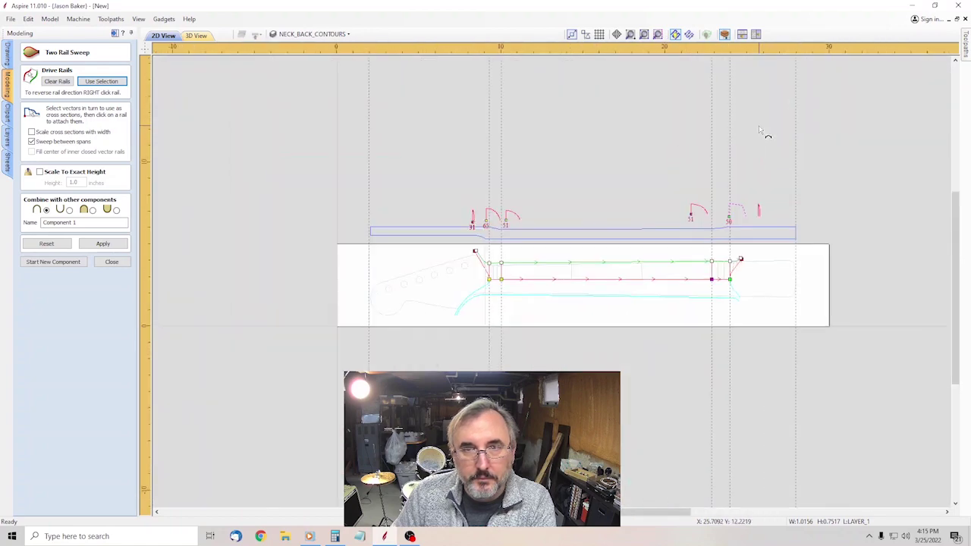
pyautogui.scroll(4, 804, 336)
pyautogui.scroll(-2, 694, 440)
pyautogui.scroll(4, 718, 298)
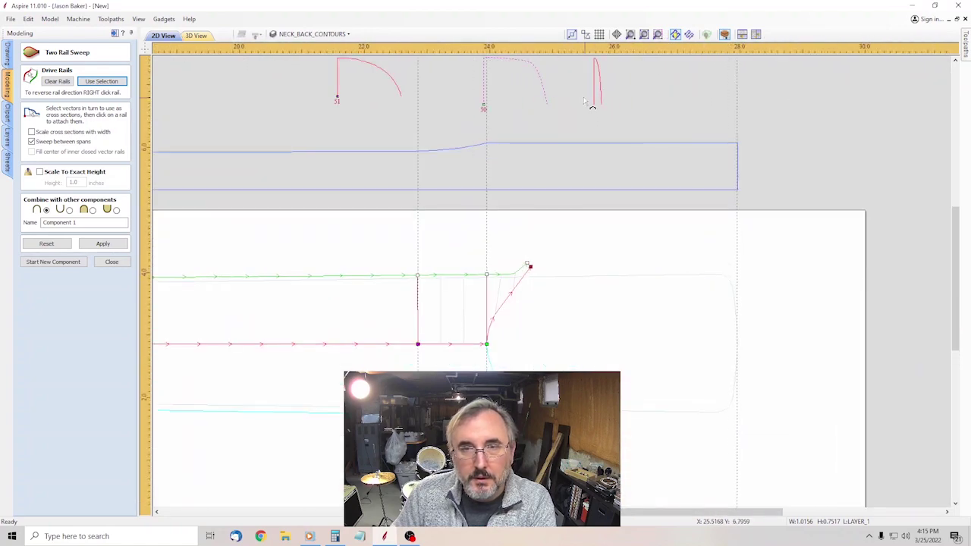
pyautogui.click(595, 103)
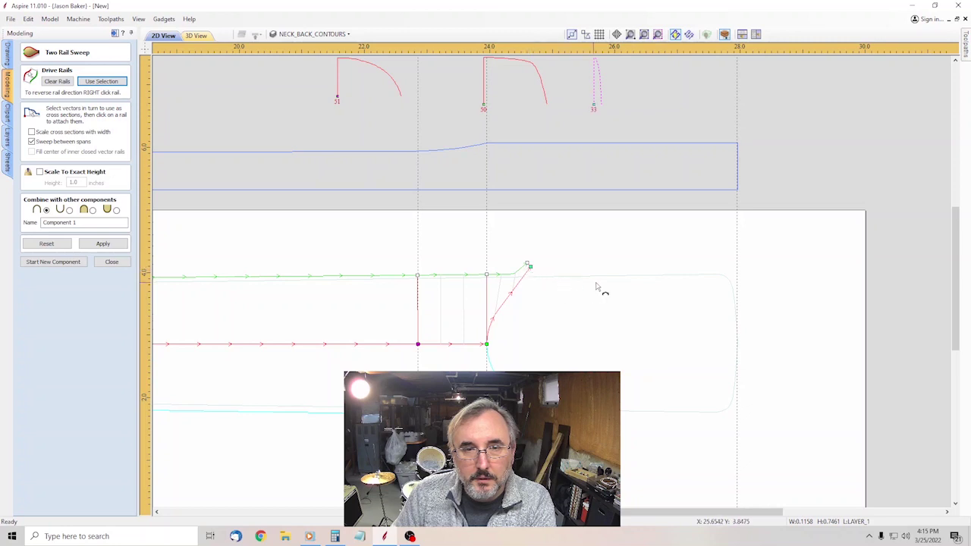
pyautogui.scroll(-5, 597, 286)
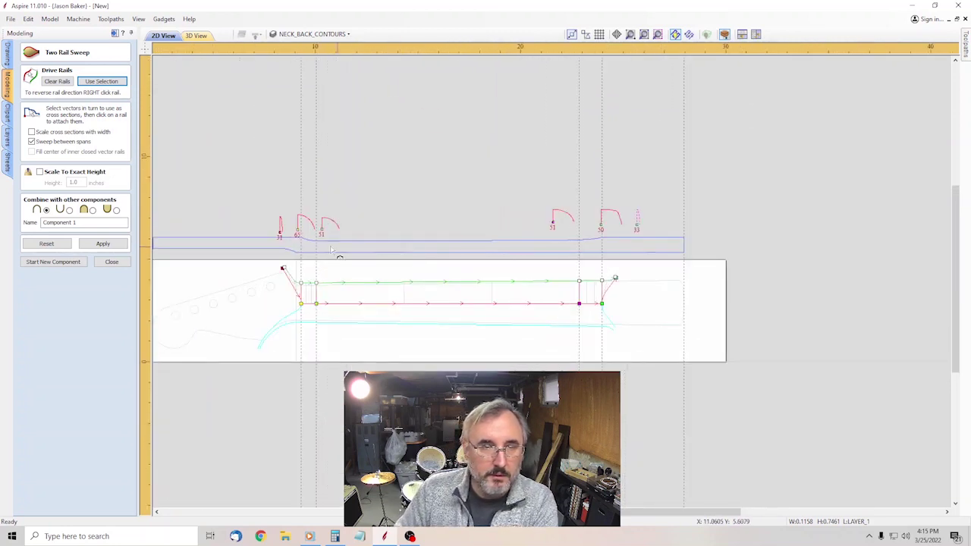
pyautogui.scroll(2, 271, 239)
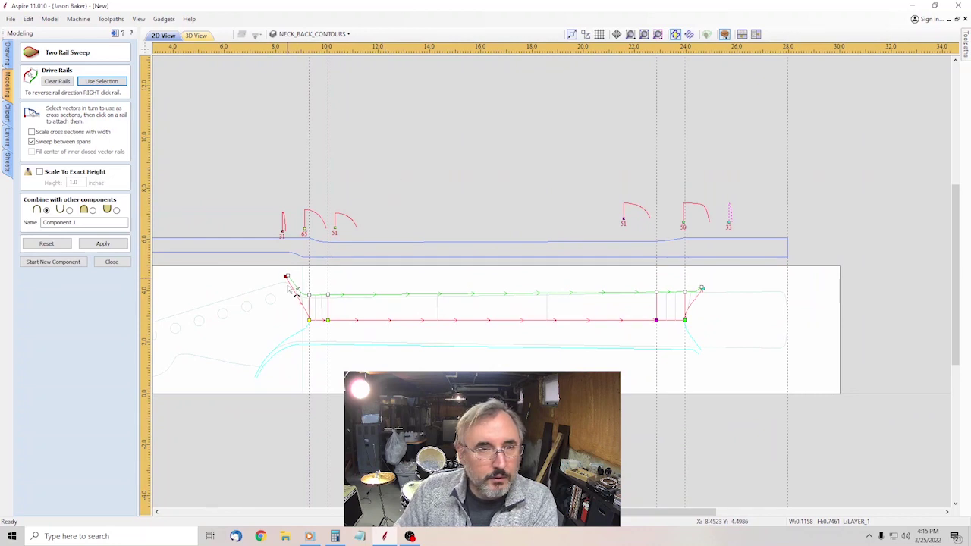
# Set both cross-sections to Smooth, tile the 2D and 3D views, and apply the two-rail sweep.
pyautogui.scroll(6, 287, 311)
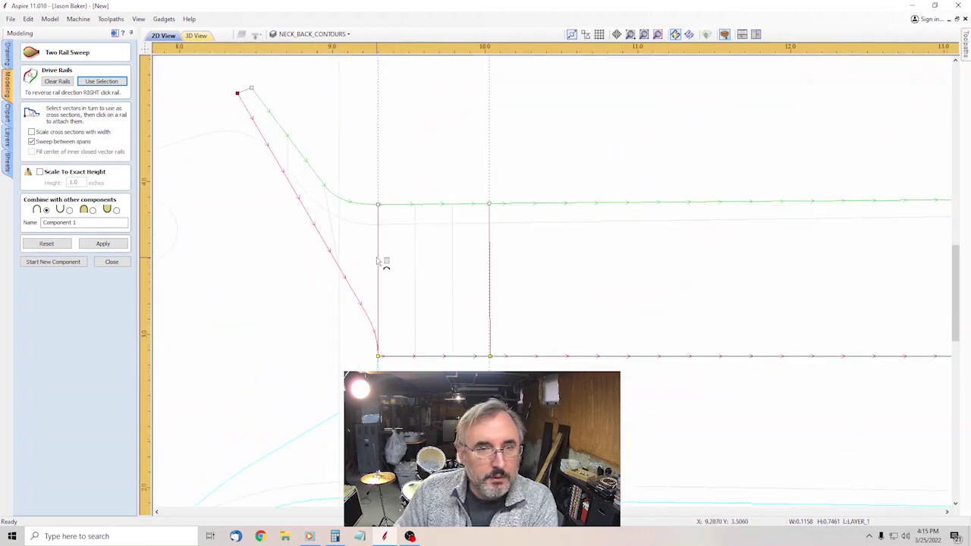
pyautogui.rightClick(379, 258)
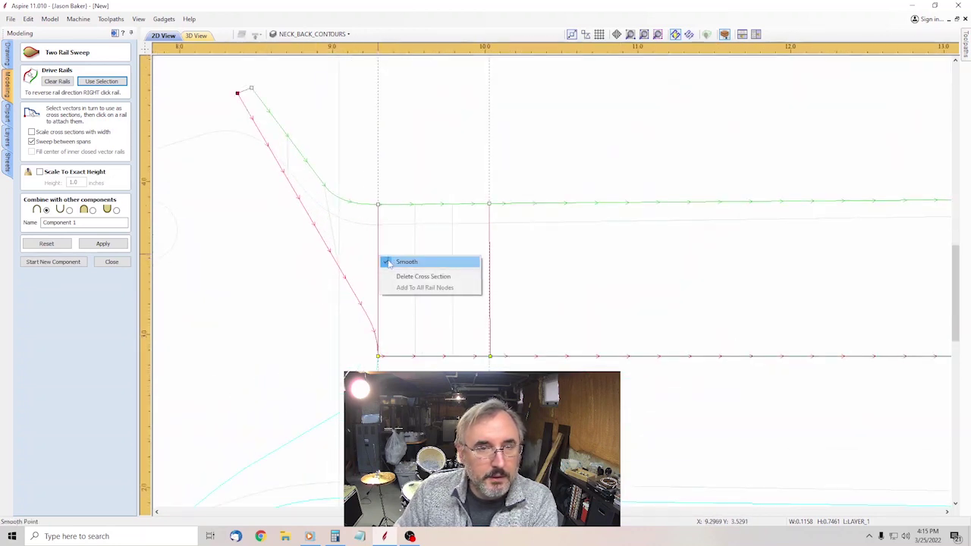
pyautogui.click(388, 262)
pyautogui.scroll(-5, 354, 265)
pyautogui.scroll(4, 763, 271)
pyautogui.scroll(3, 582, 283)
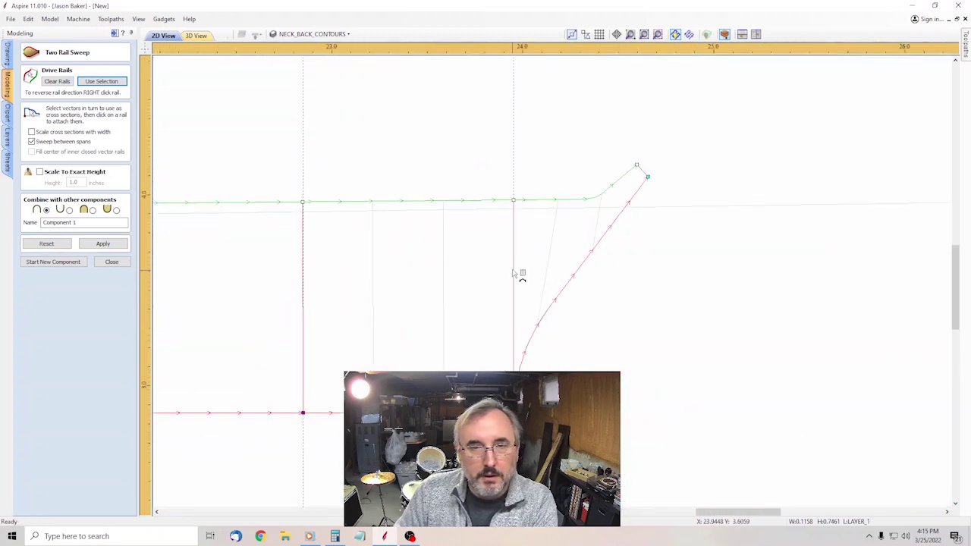
pyautogui.rightClick(514, 272)
pyautogui.click(540, 276)
pyautogui.scroll(-3, 630, 282)
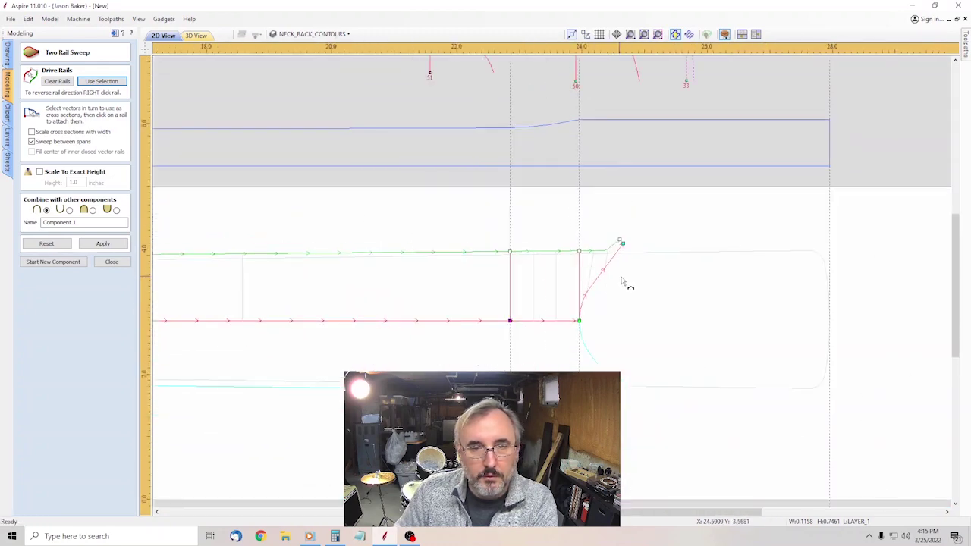
pyautogui.scroll(-2, 466, 343)
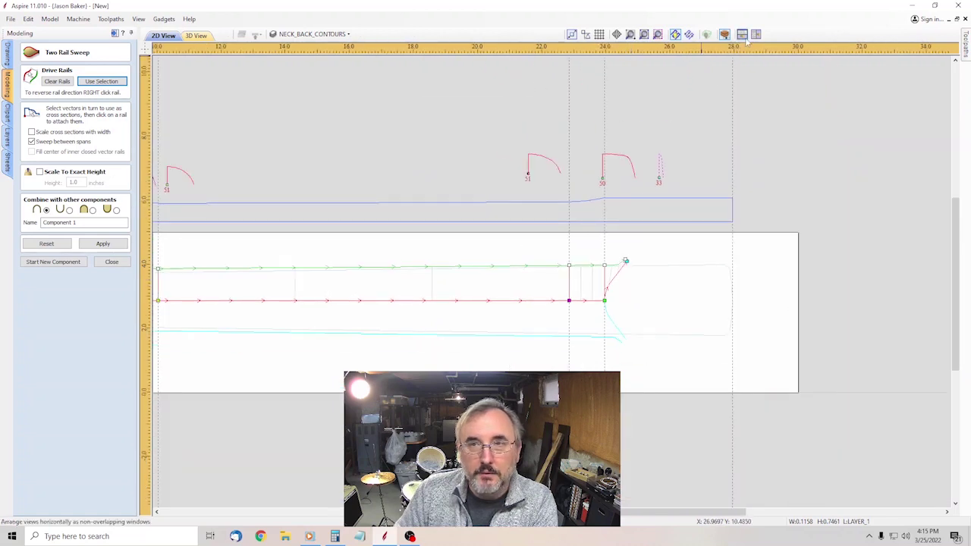
pyautogui.click(742, 34)
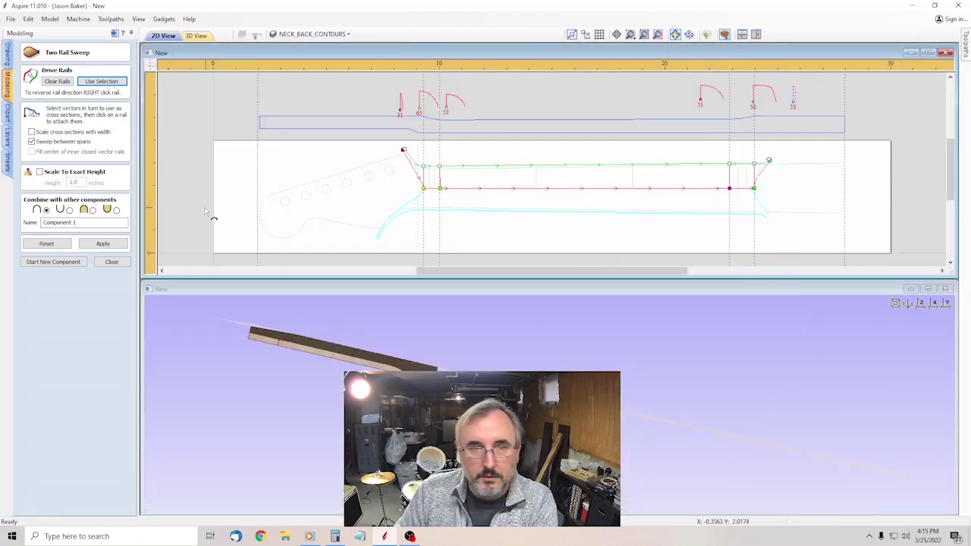
pyautogui.click(103, 243)
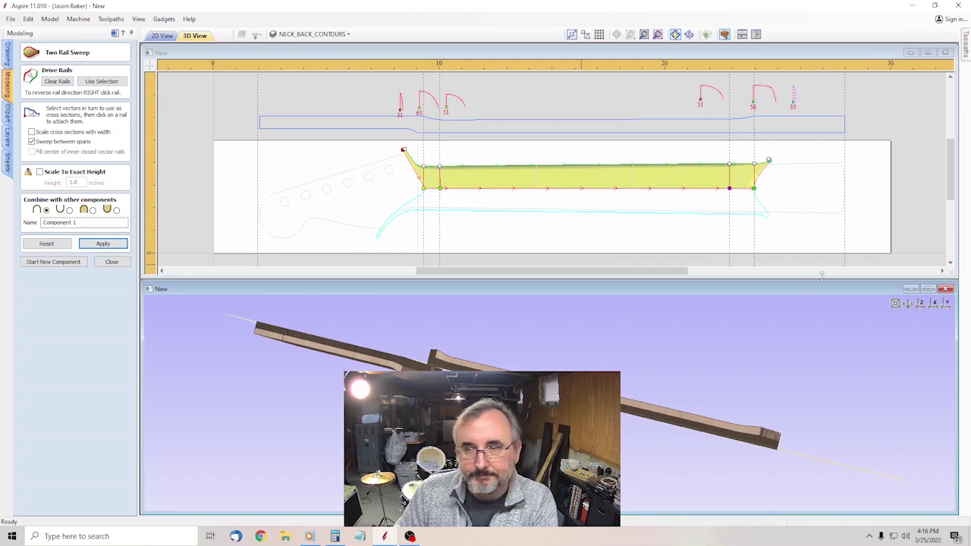
# Maximize the 2D view and zoom over the yellow sweep preview between the rails.
pyautogui.click(929, 53)
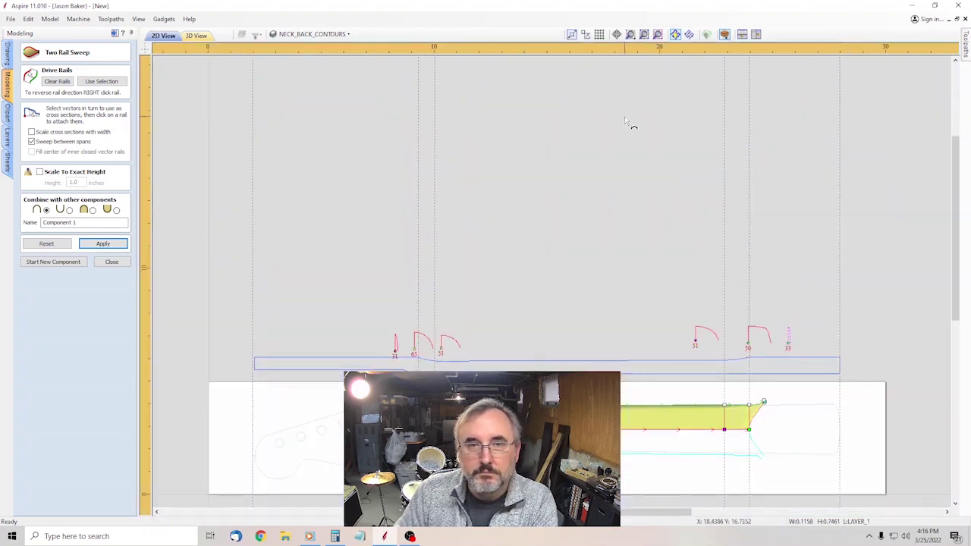
pyautogui.scroll(4, 577, 106)
pyautogui.scroll(-1, 565, 136)
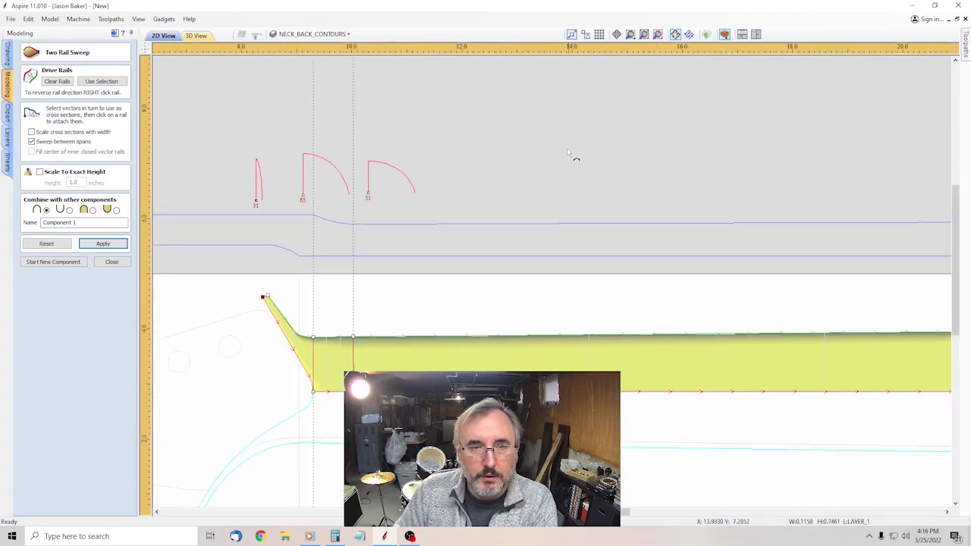
pyautogui.scroll(-2, 879, 246)
pyautogui.scroll(1, 872, 250)
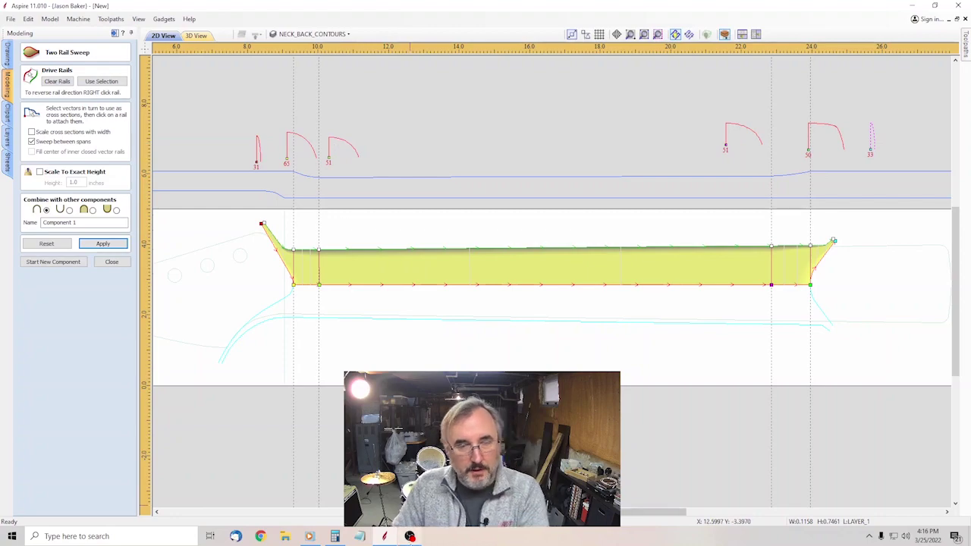
# Return from the recording software and zoom around the sweep from headstock transition to heel.
pyautogui.click(409, 536)
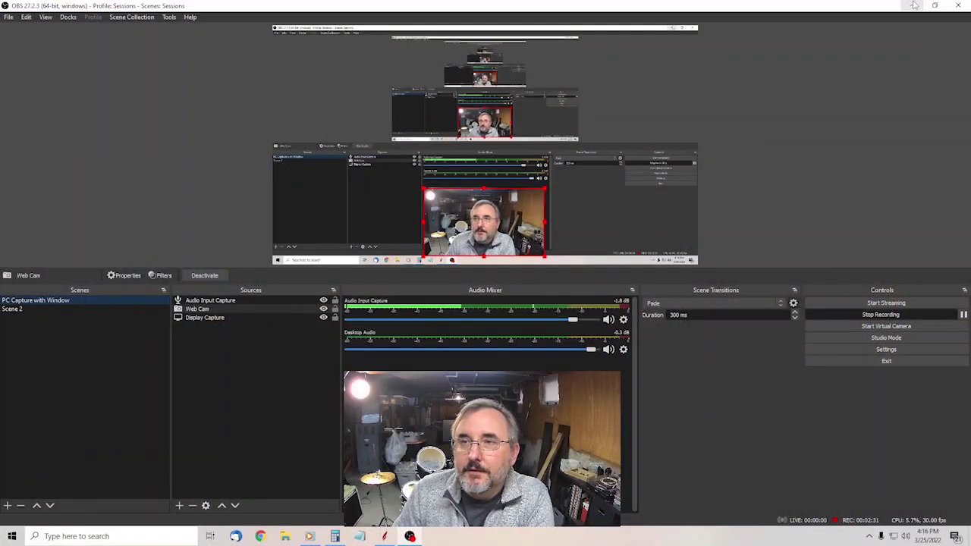
pyautogui.click(911, 5)
pyautogui.scroll(2, 614, 283)
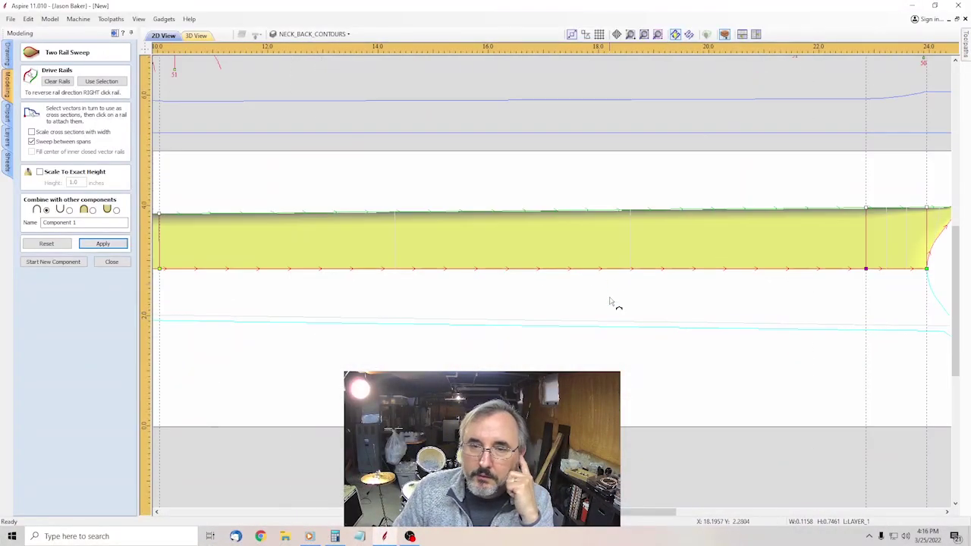
pyautogui.scroll(-3, 456, 233)
pyautogui.scroll(2, 417, 237)
pyautogui.scroll(-1, 657, 273)
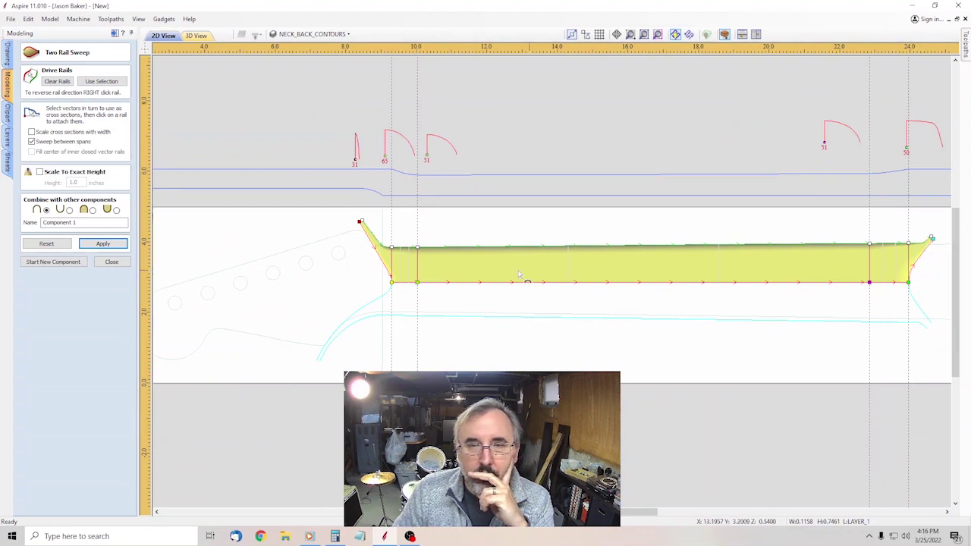
pyautogui.scroll(3, 794, 267)
pyautogui.scroll(-2, 486, 158)
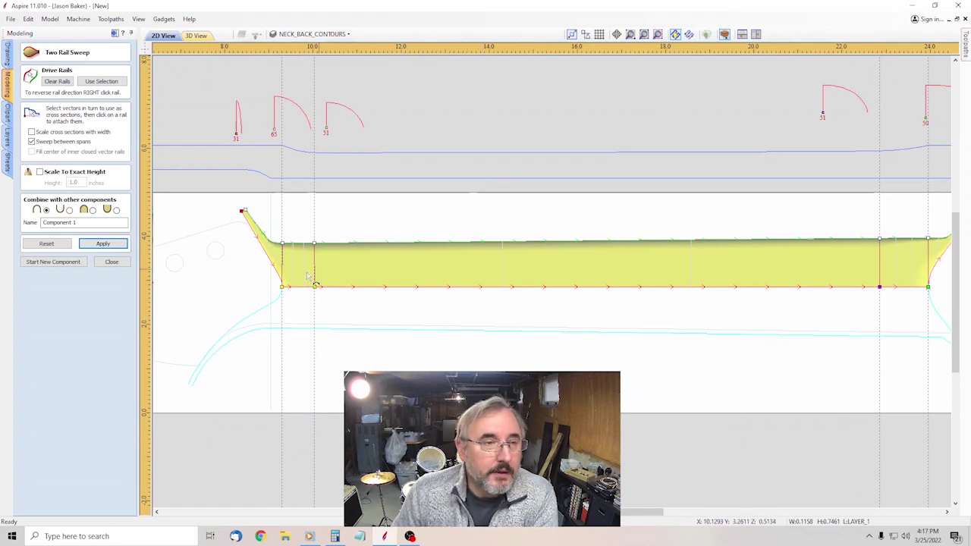
pyautogui.scroll(-2, 362, 217)
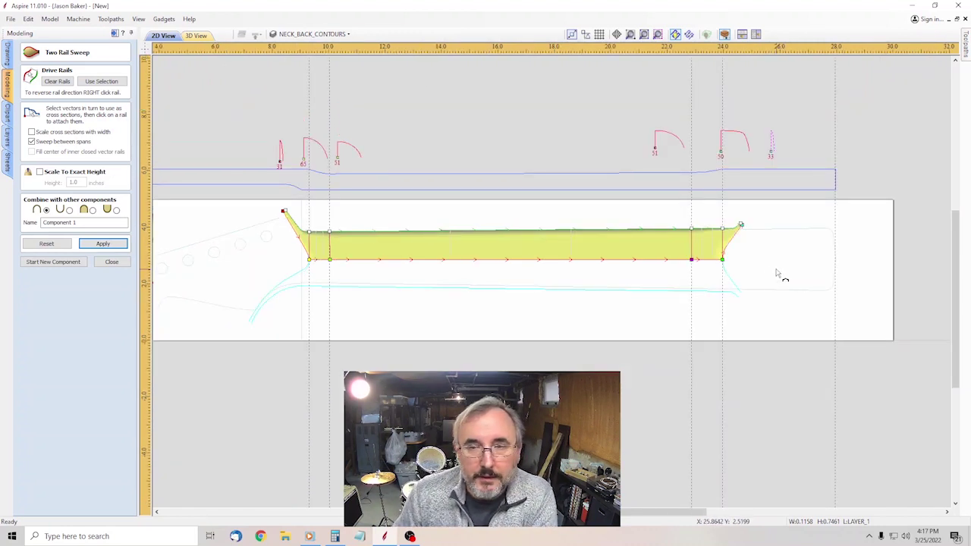
# Commit the sweep as Component 1, close the form, and tile the 2D and 3D views.
pyautogui.click(101, 243)
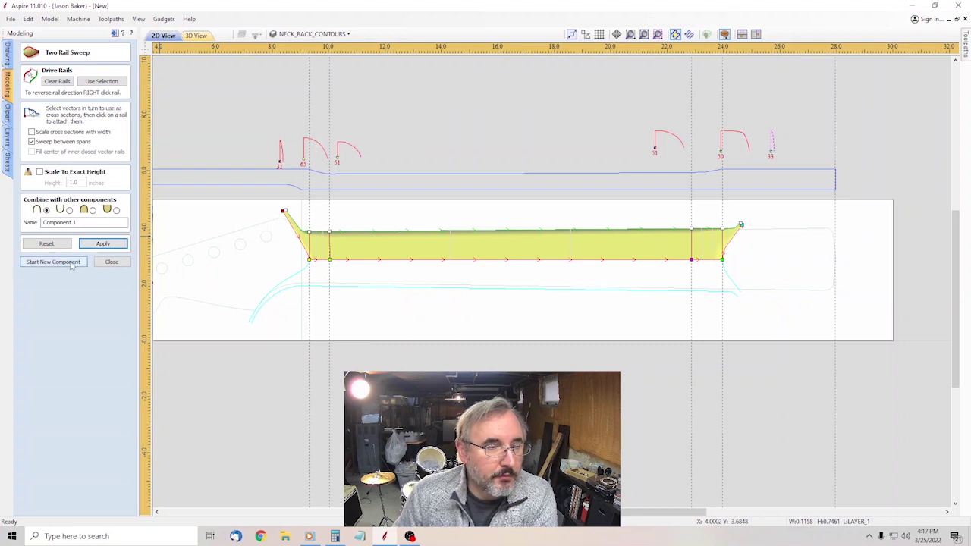
pyautogui.click(111, 262)
pyautogui.click(657, 34)
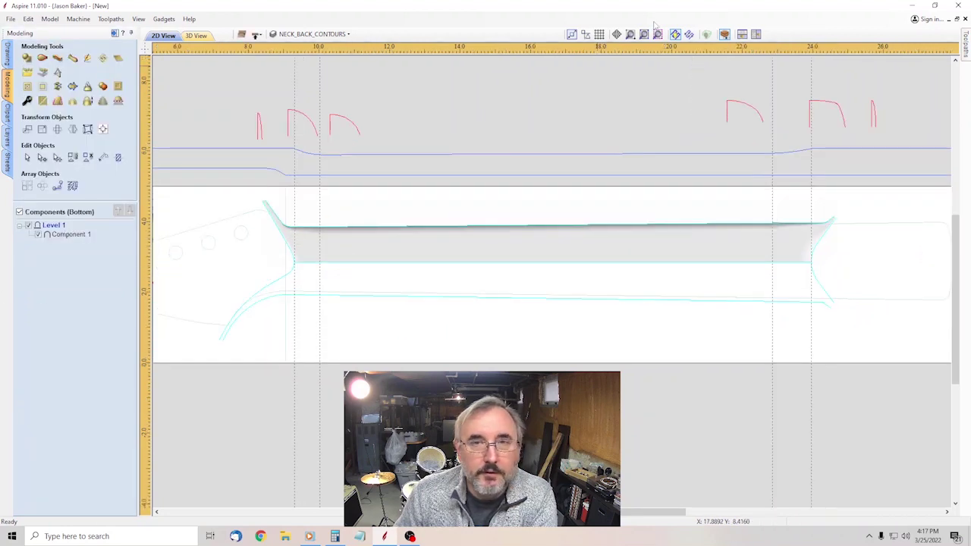
pyautogui.click(742, 34)
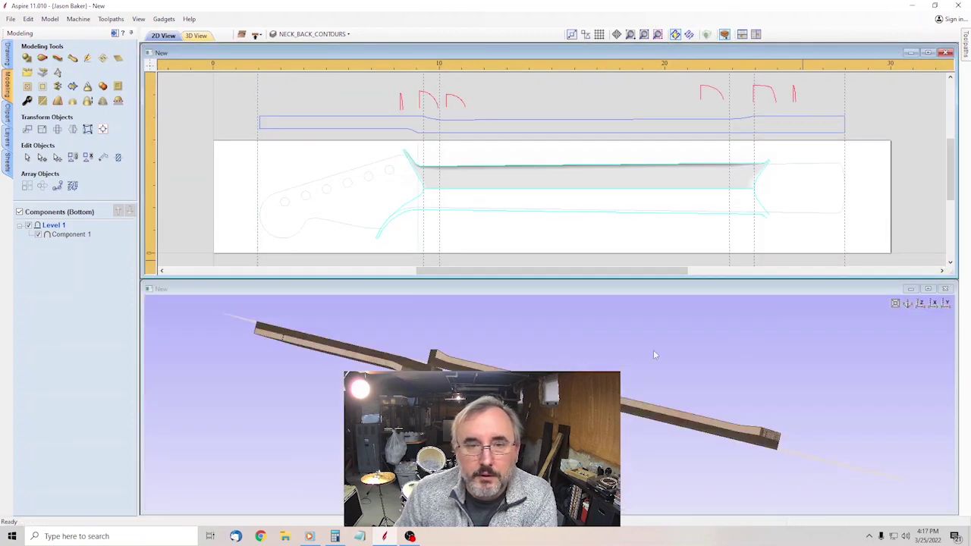
pyautogui.scroll(3, 652, 364)
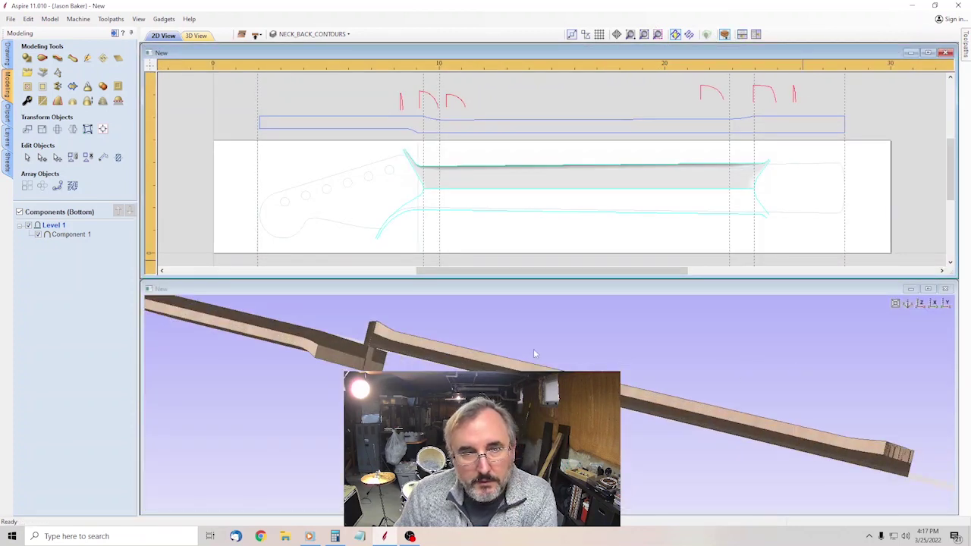
# Lower Component 1's base height to -0.375 inches and inspect the neck in 3D.
pyautogui.doubleClick(86, 237)
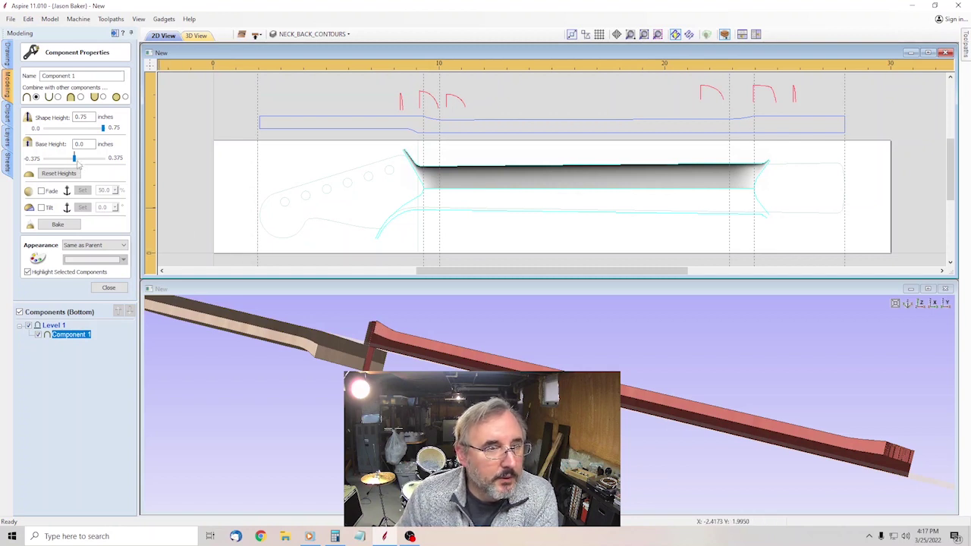
pyautogui.moveTo(74, 158); pyautogui.dragTo(45, 158)
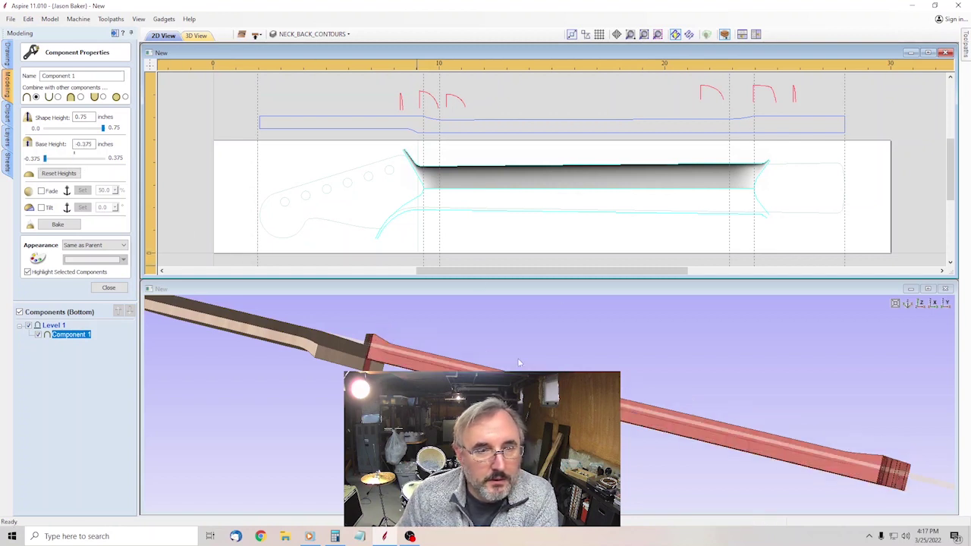
pyautogui.moveTo(251, 349); pyautogui.dragTo(271, 385)
pyautogui.click(945, 305)
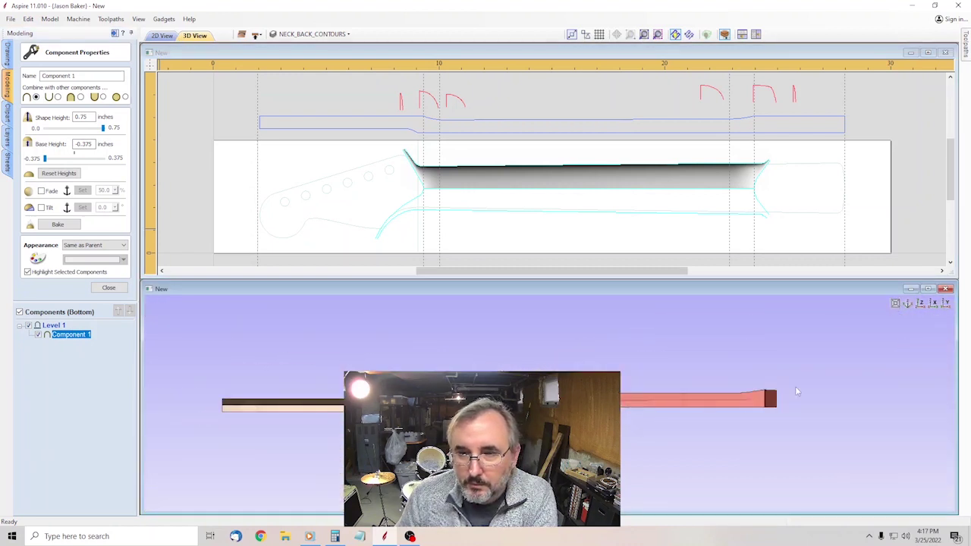
pyautogui.click(965, 45)
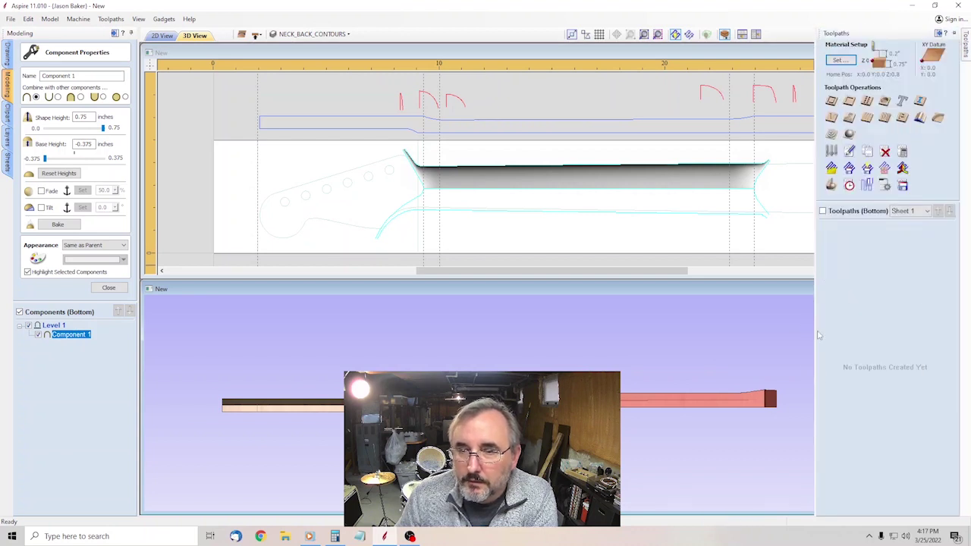
pyautogui.scroll(1, 577, 342)
pyautogui.moveTo(625, 425); pyautogui.dragTo(804, 470)
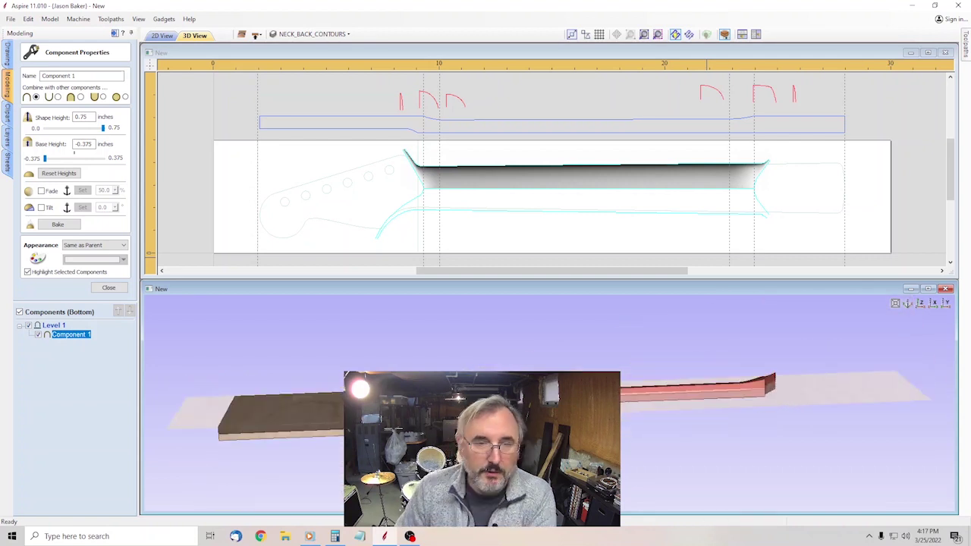
pyautogui.click(927, 52)
# Close Component 1's properties and zoom the 2D view over the shaded neck-back component.
pyautogui.click(108, 288)
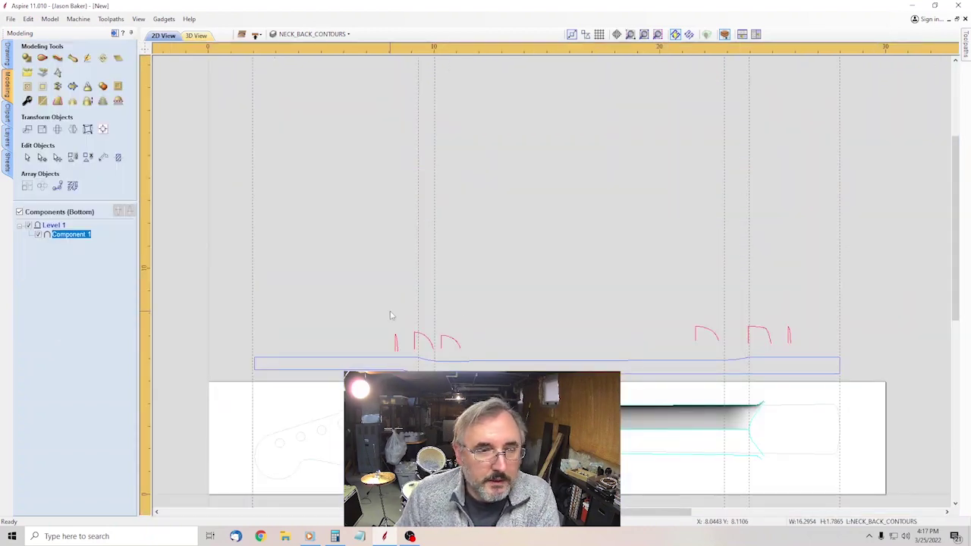
pyautogui.scroll(2, 540, 495)
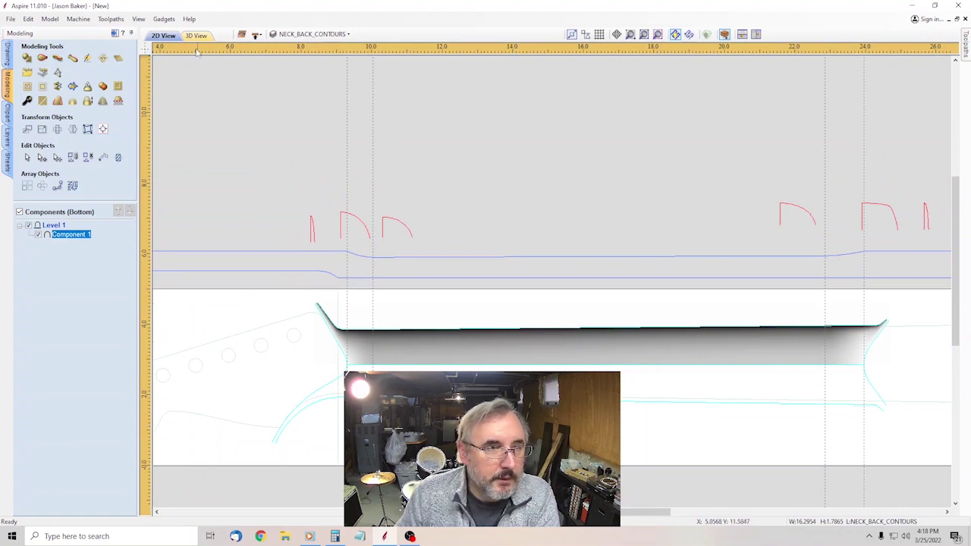
pyautogui.scroll(-2, 189, 283)
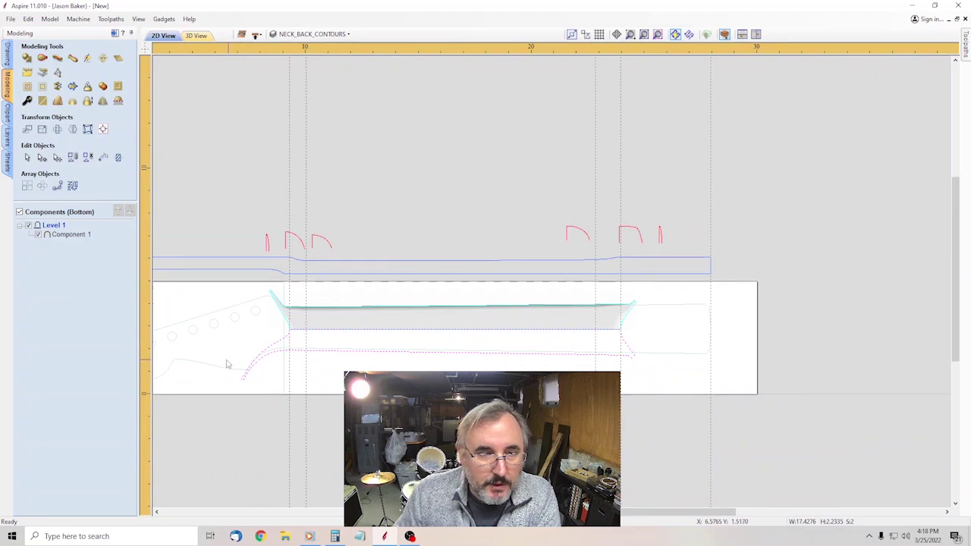
pyautogui.scroll(2, 222, 364)
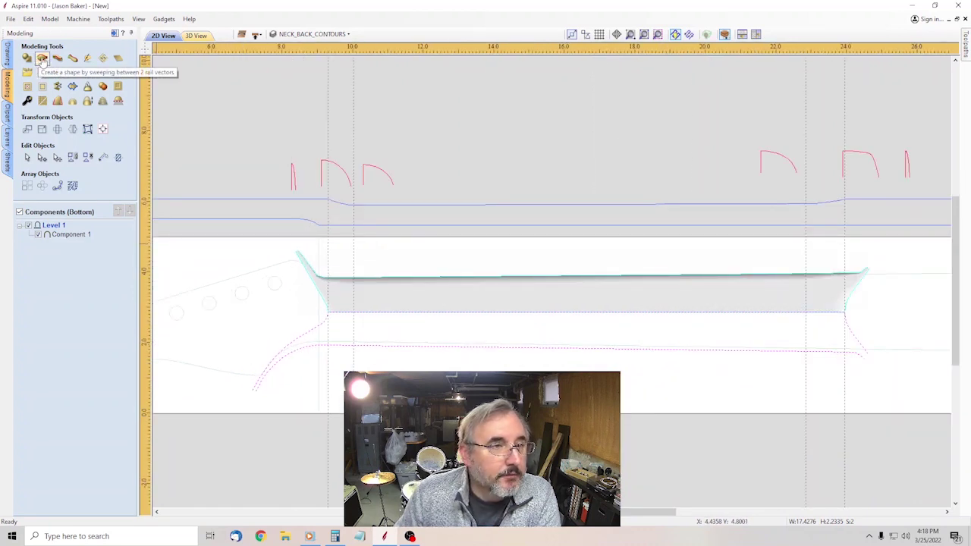
# Start a new two-rail sweep using the selected vectors as the drive rails.
pyautogui.click(43, 59)
pyautogui.scroll(2, 399, 363)
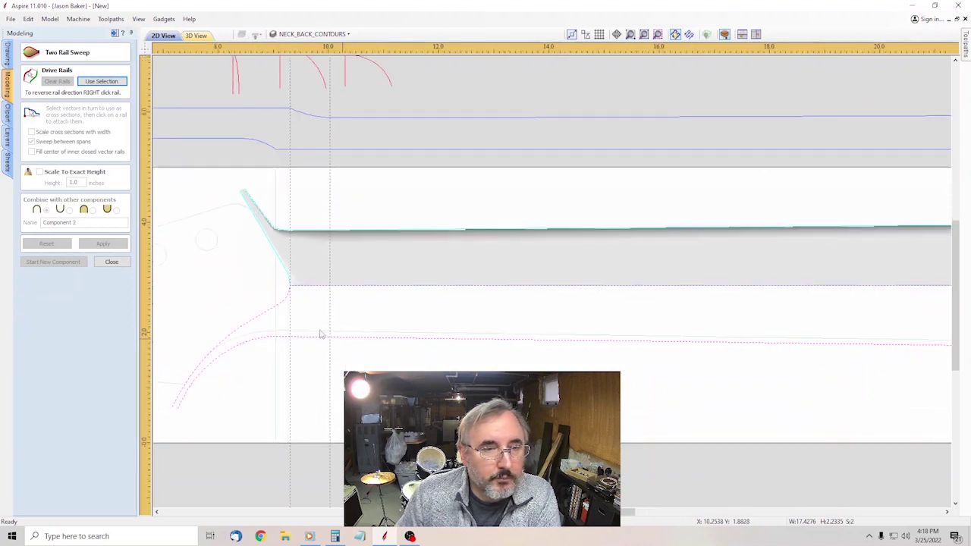
pyautogui.click(110, 83)
pyautogui.scroll(-1, 206, 389)
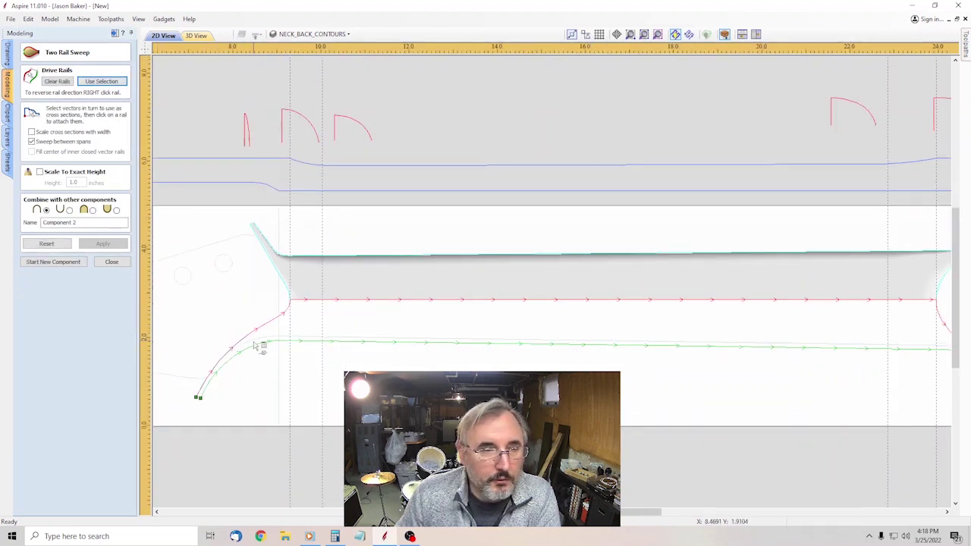
# Attach the three headstock-end cross-section profiles to the red rail.
pyautogui.click(244, 148)
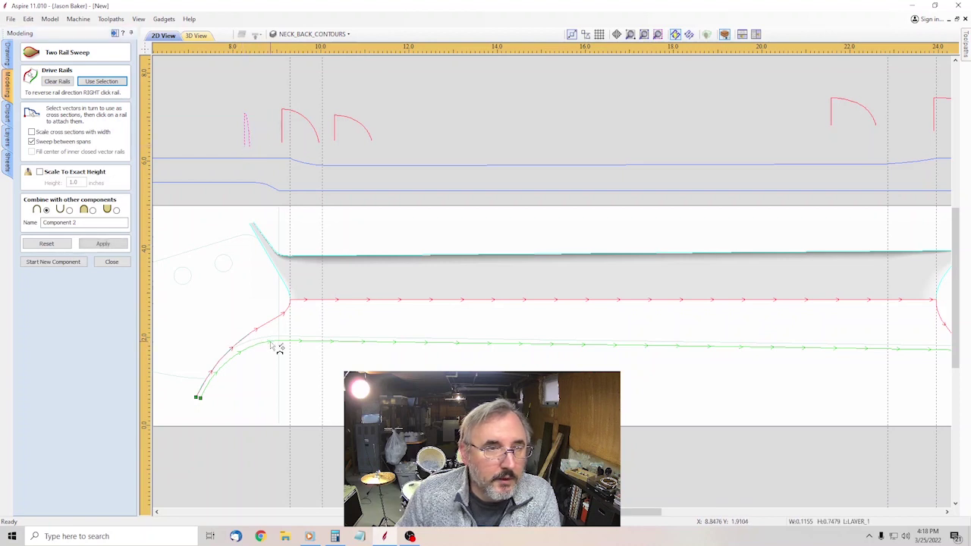
pyautogui.click(282, 144)
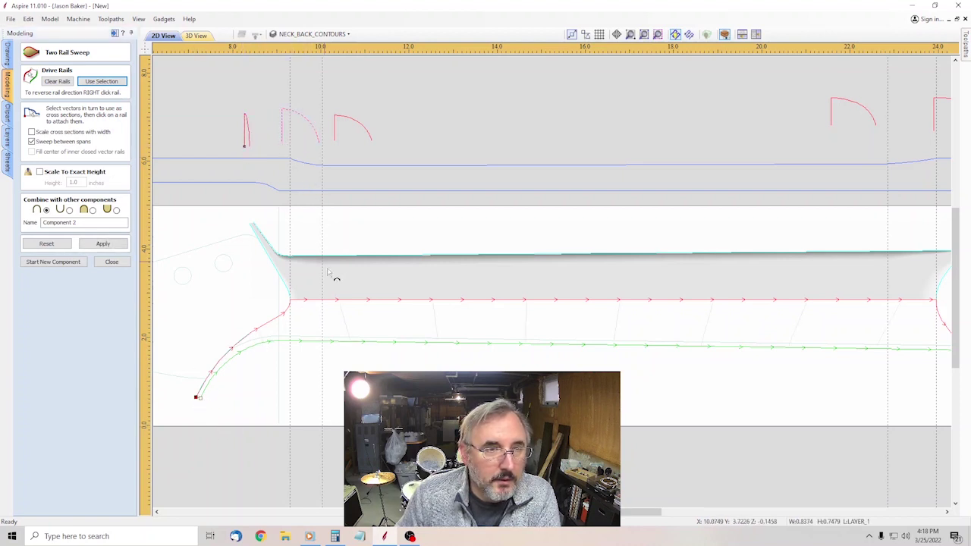
pyautogui.click(292, 303)
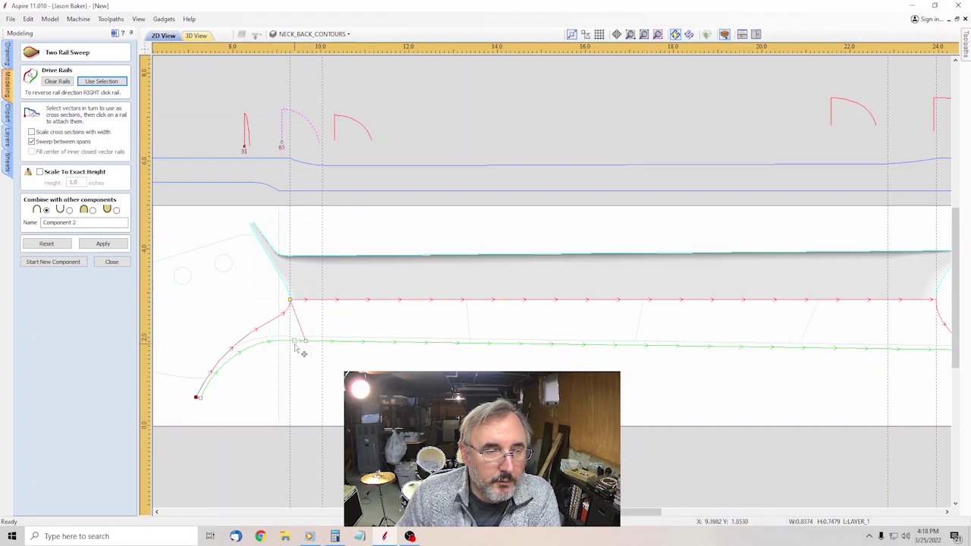
pyautogui.click(289, 343)
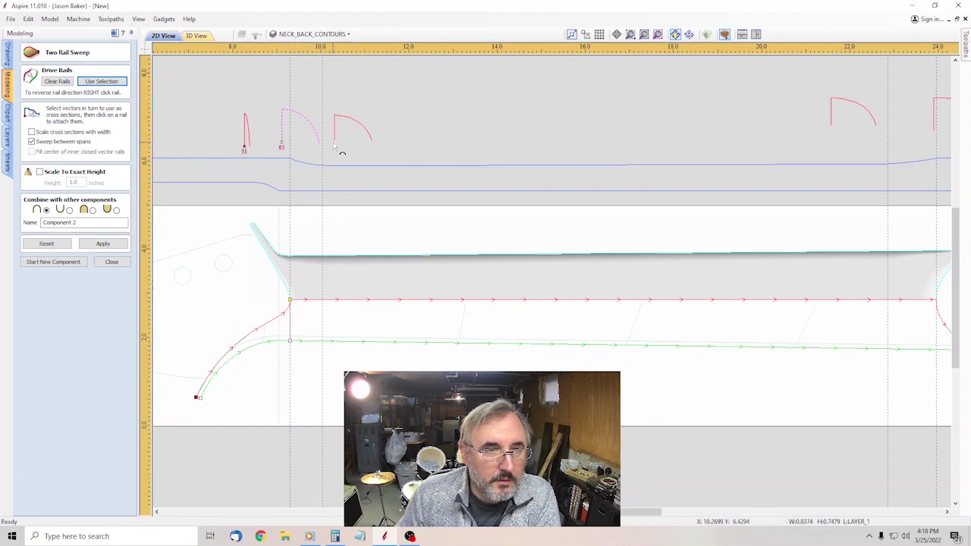
pyautogui.click(335, 146)
pyautogui.click(324, 303)
pyautogui.scroll(5, 332, 351)
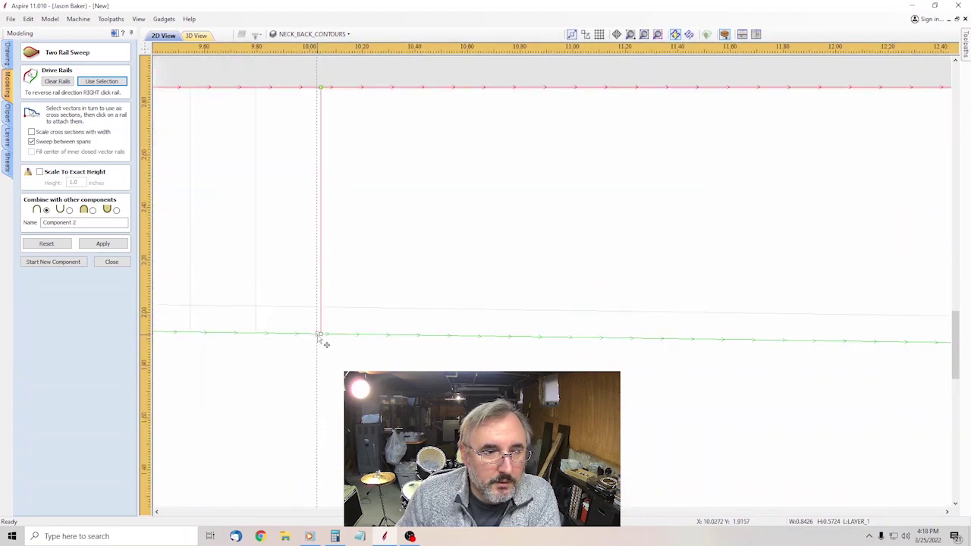
pyautogui.scroll(-3, 329, 177)
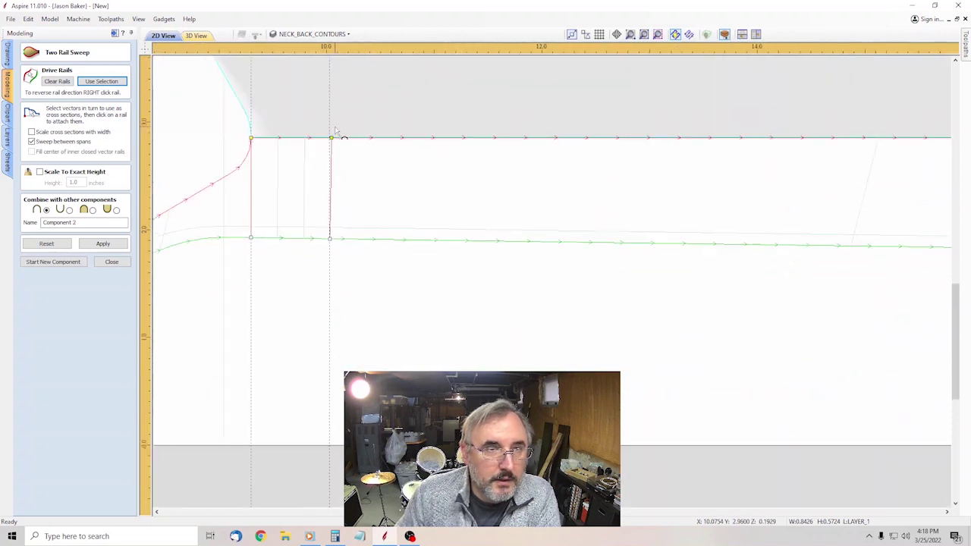
pyautogui.scroll(5, 334, 135)
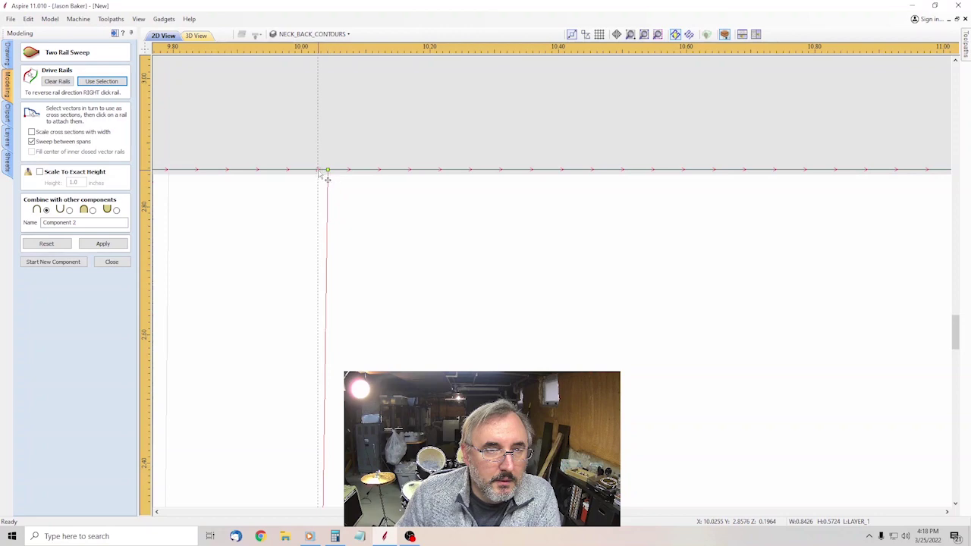
pyautogui.scroll(-5, 352, 251)
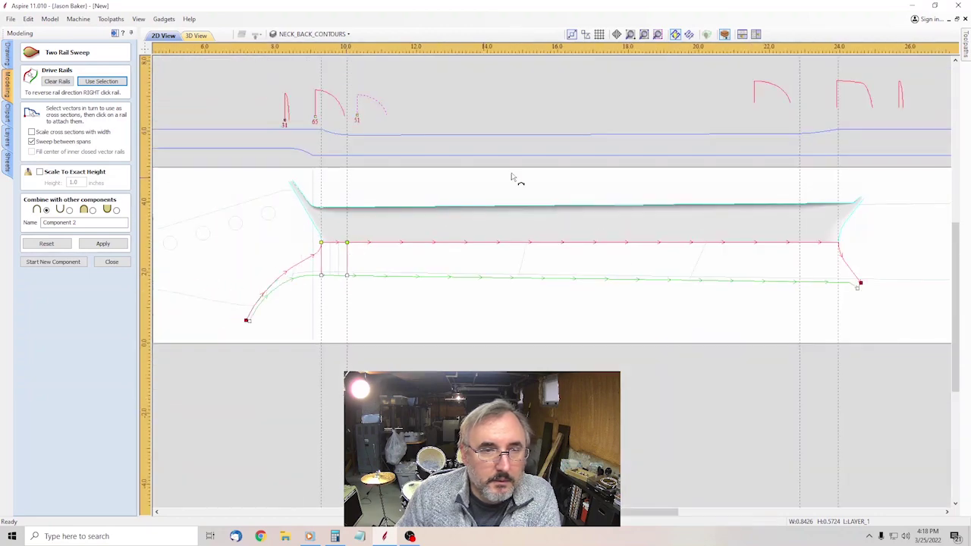
pyautogui.scroll(-2, 632, 208)
pyautogui.scroll(3, 609, 230)
pyautogui.scroll(-2, 602, 230)
pyautogui.scroll(2, 653, 241)
# Attach the three heel-end cross-section profiles along the rail, squared across both rails.
pyautogui.click(667, 114)
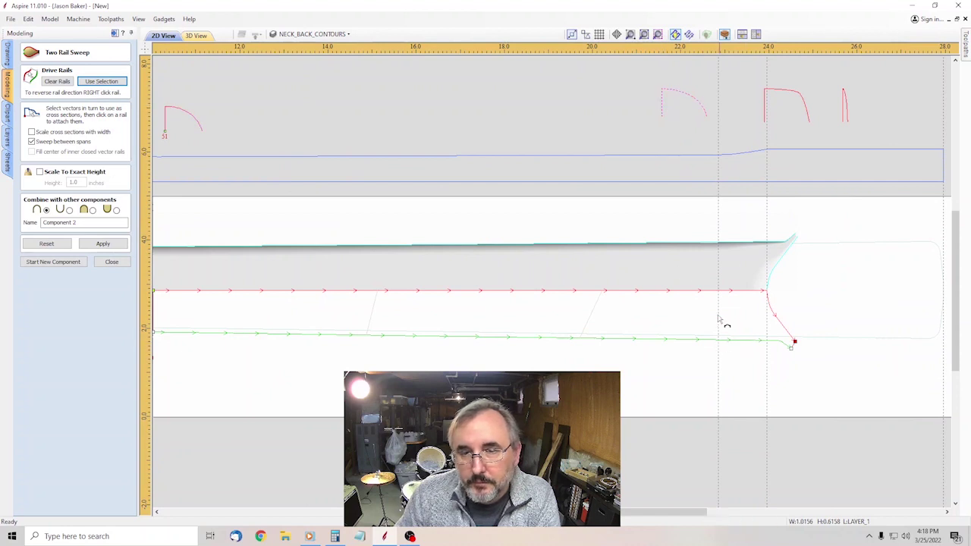
pyautogui.click(719, 291)
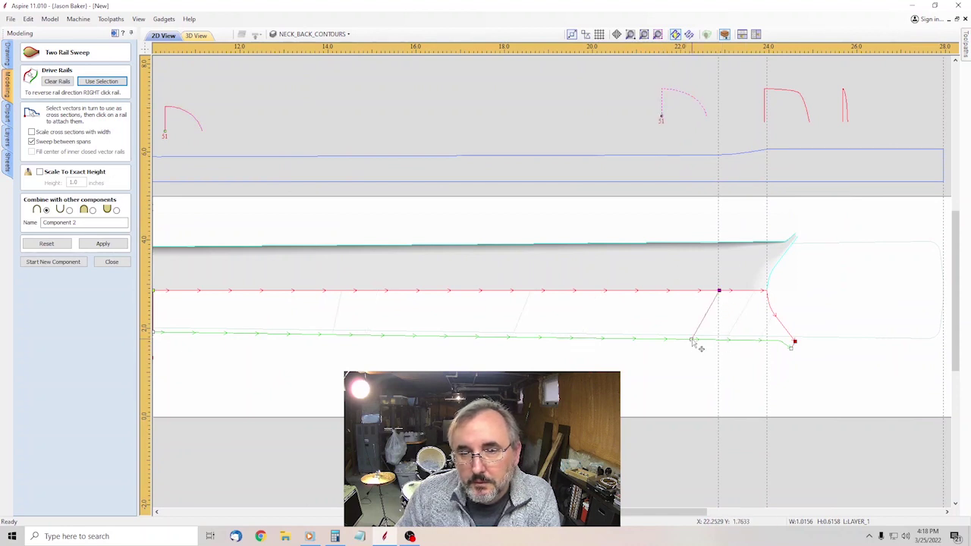
pyautogui.click(719, 341)
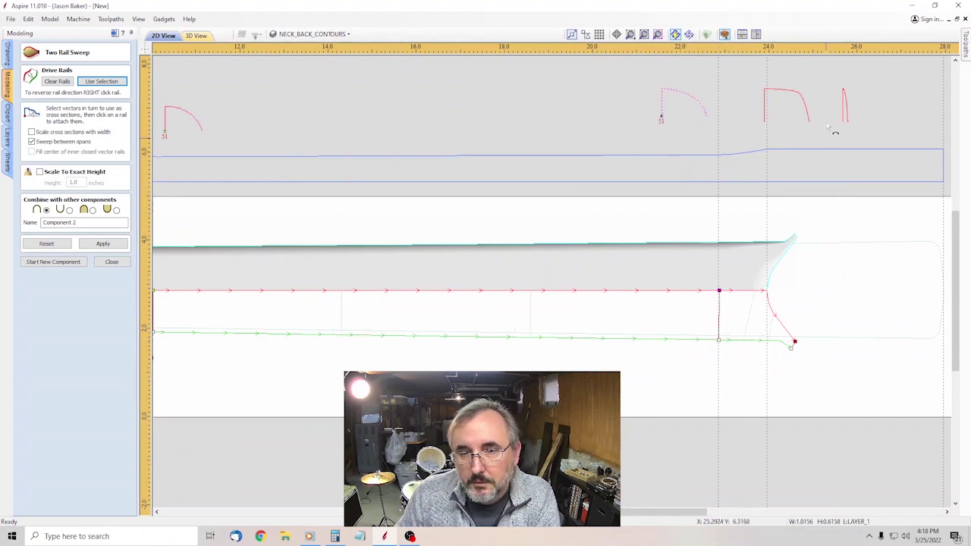
pyautogui.click(775, 130)
pyautogui.click(769, 292)
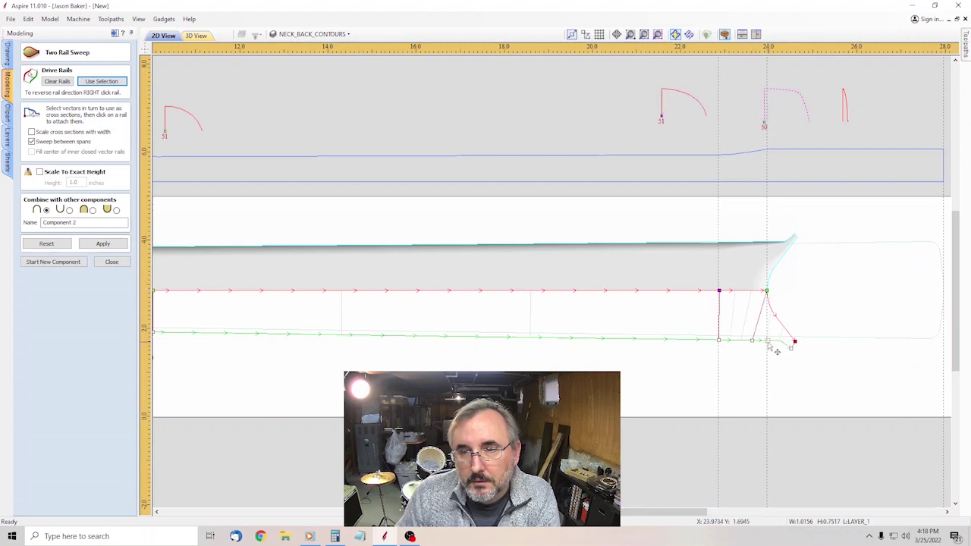
pyautogui.click(767, 340)
pyautogui.click(845, 123)
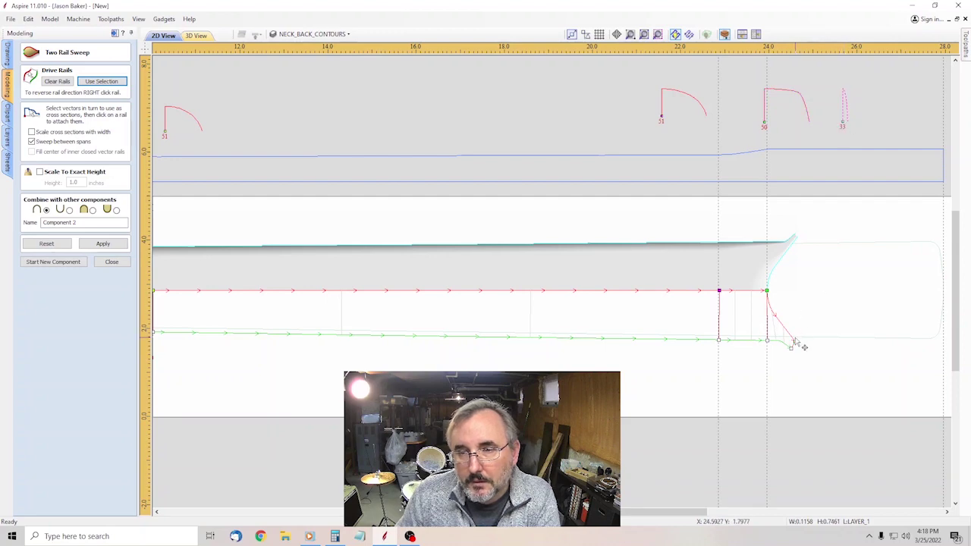
pyautogui.scroll(-3, 703, 299)
pyautogui.scroll(2, 553, 301)
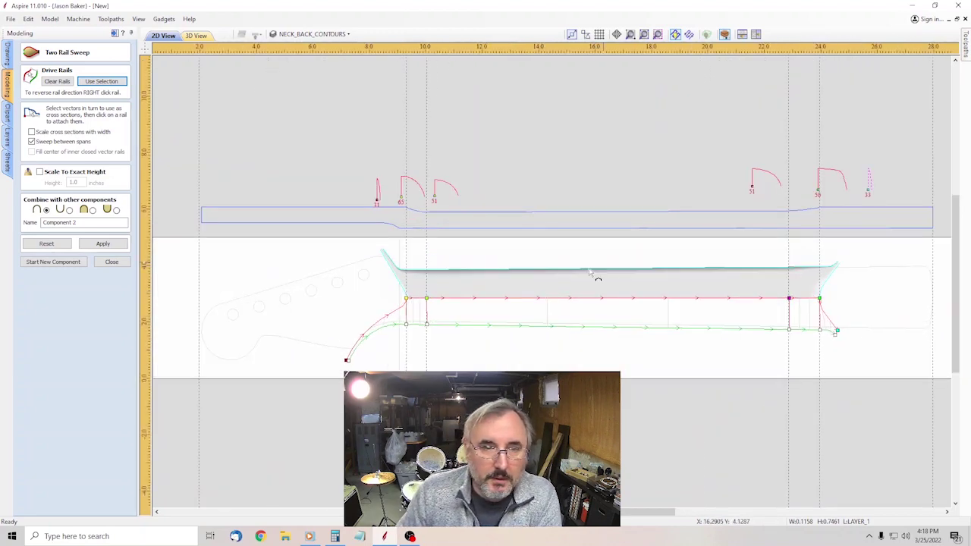
pyautogui.scroll(3, 415, 323)
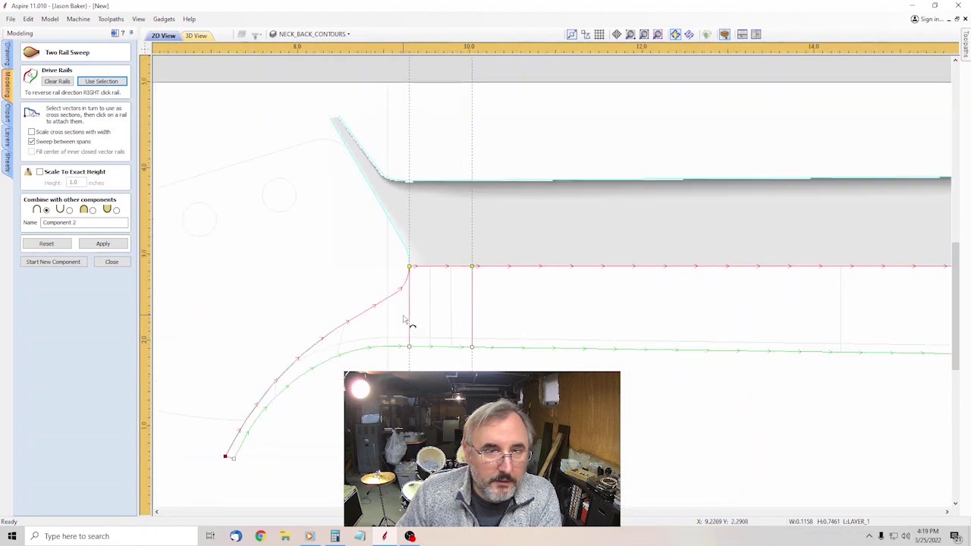
# Set the headstock-end and heel-end cross sections to Smooth and apply the sweep.
pyautogui.rightClick(416, 319)
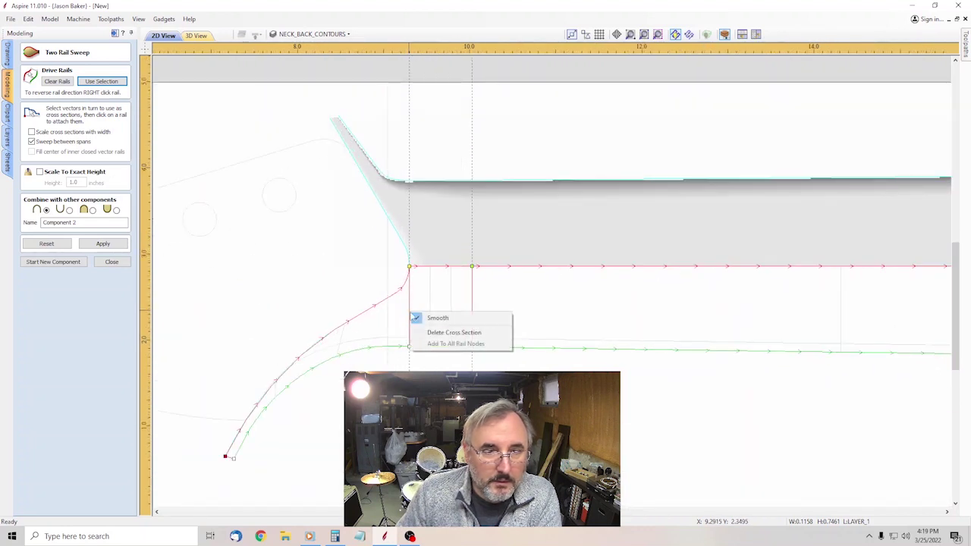
pyautogui.click(427, 316)
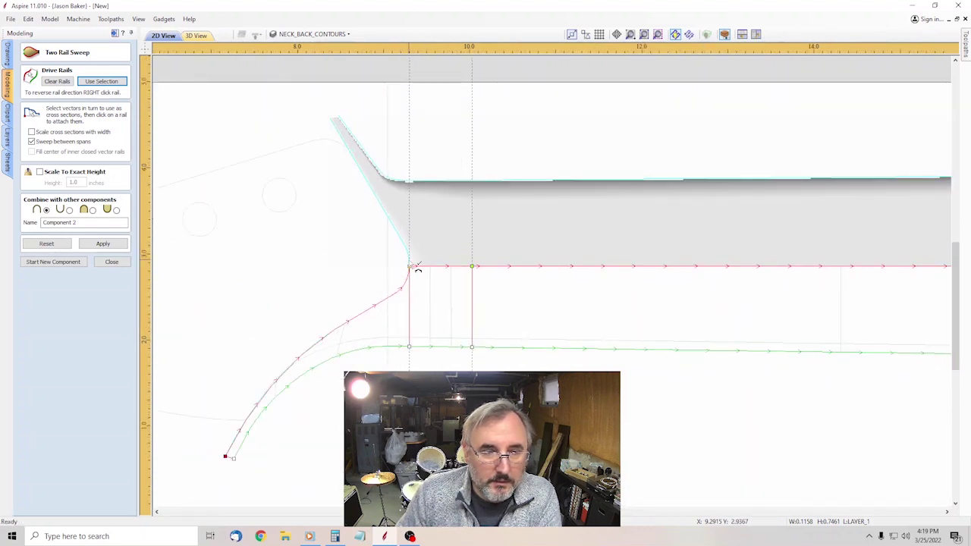
pyautogui.scroll(-3, 375, 243)
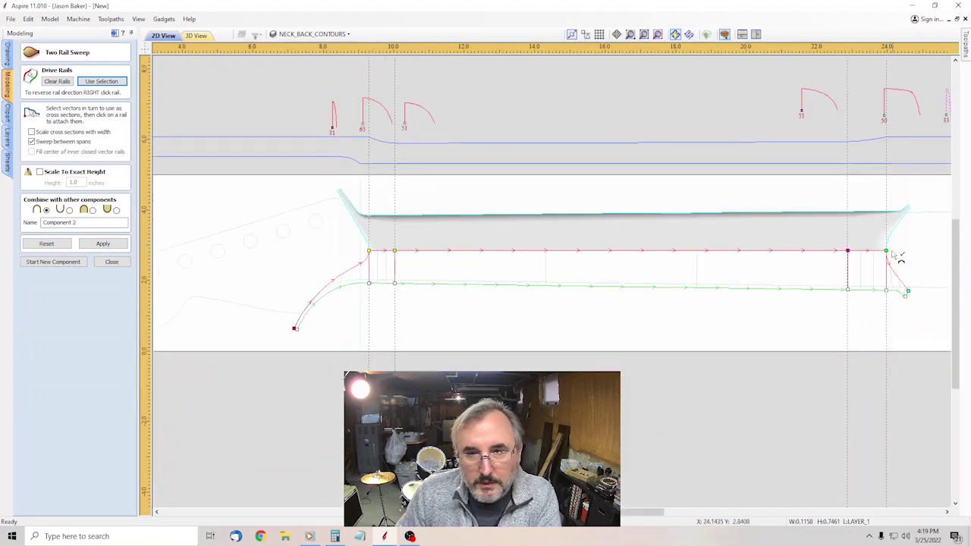
pyautogui.scroll(-2, 907, 275)
pyautogui.scroll(5, 928, 321)
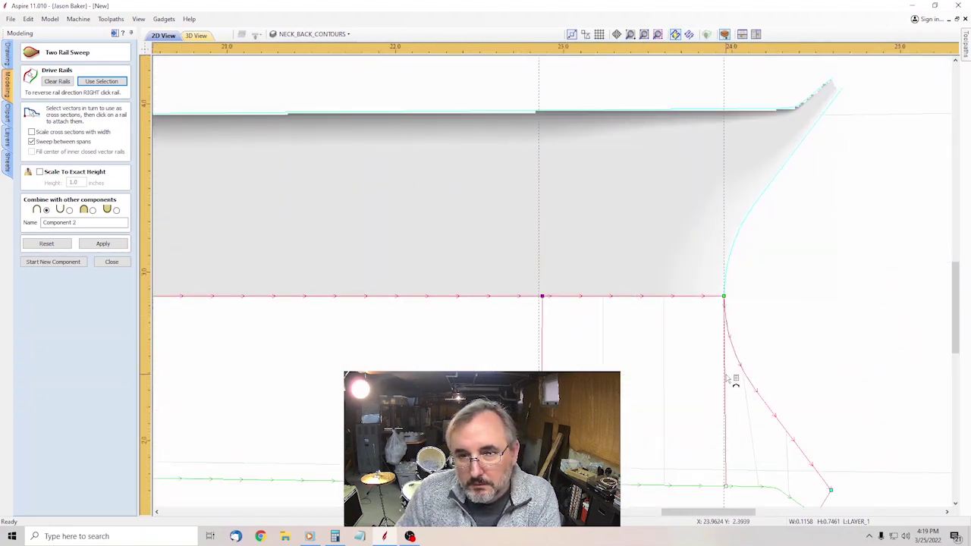
pyautogui.rightClick(728, 377)
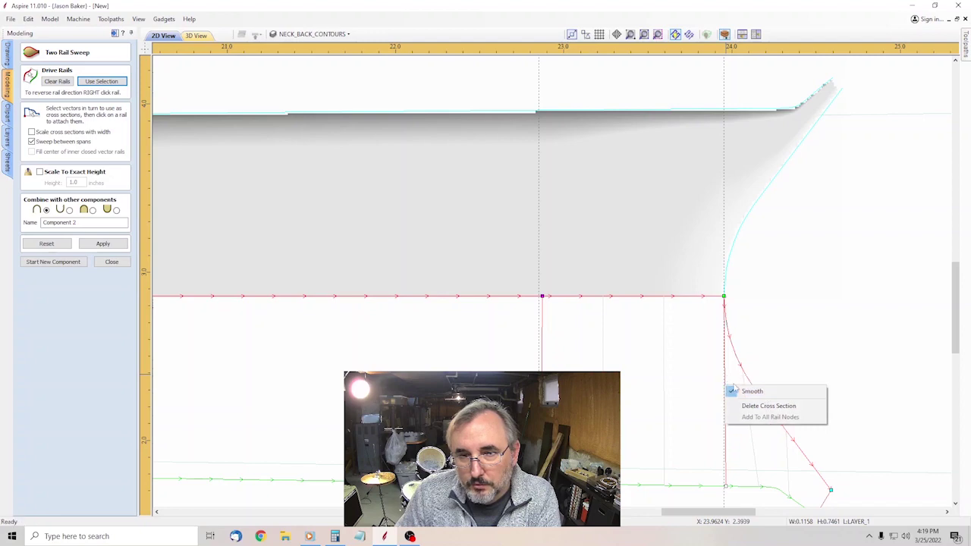
pyautogui.click(736, 385)
pyautogui.scroll(-2, 793, 302)
pyautogui.scroll(-2, 793, 302)
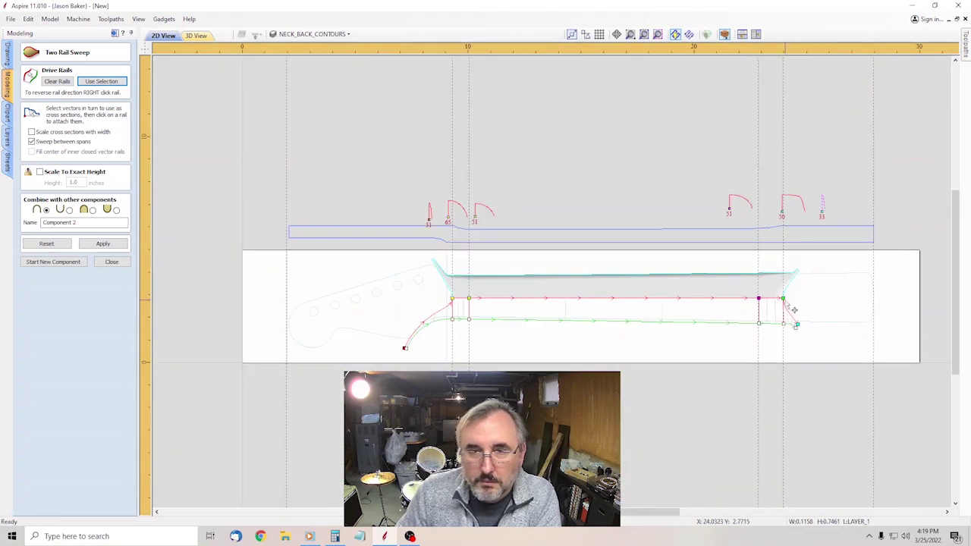
pyautogui.click(120, 244)
pyautogui.scroll(1, 633, 383)
# Commit the sweep as Component 2, open its properties, and tile the 2D and 3D views.
pyautogui.click(53, 261)
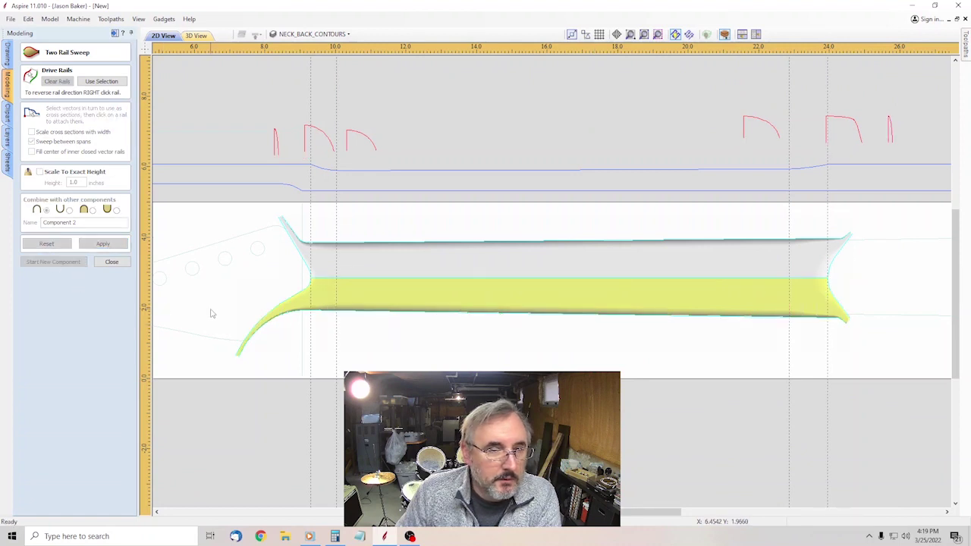
pyautogui.click(113, 263)
pyautogui.doubleClick(76, 236)
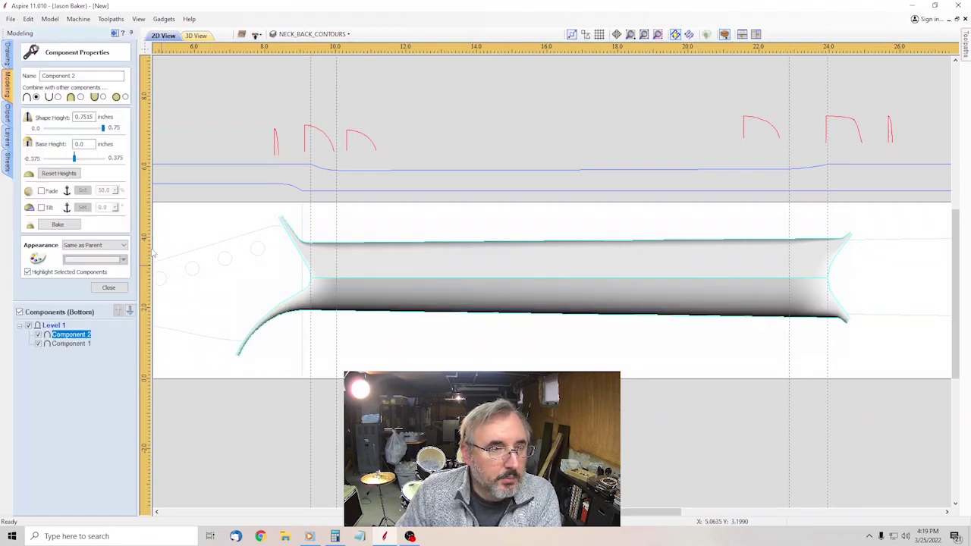
pyautogui.click(724, 35)
# Lower Component 2's base height to -0.375 and orbit the 3D neck to check it.
pyautogui.moveTo(727, 418); pyautogui.dragTo(316, 319)
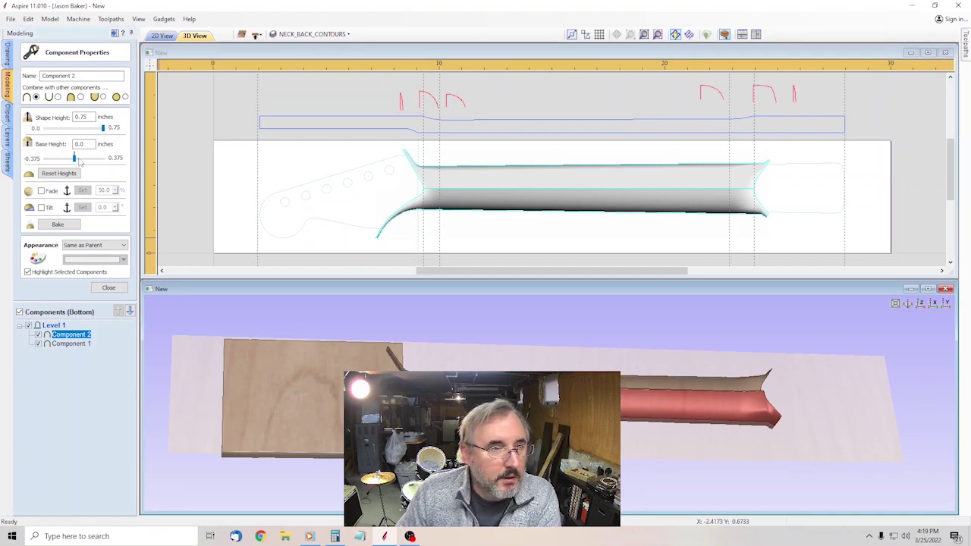
pyautogui.moveTo(75, 158); pyautogui.dragTo(44, 158)
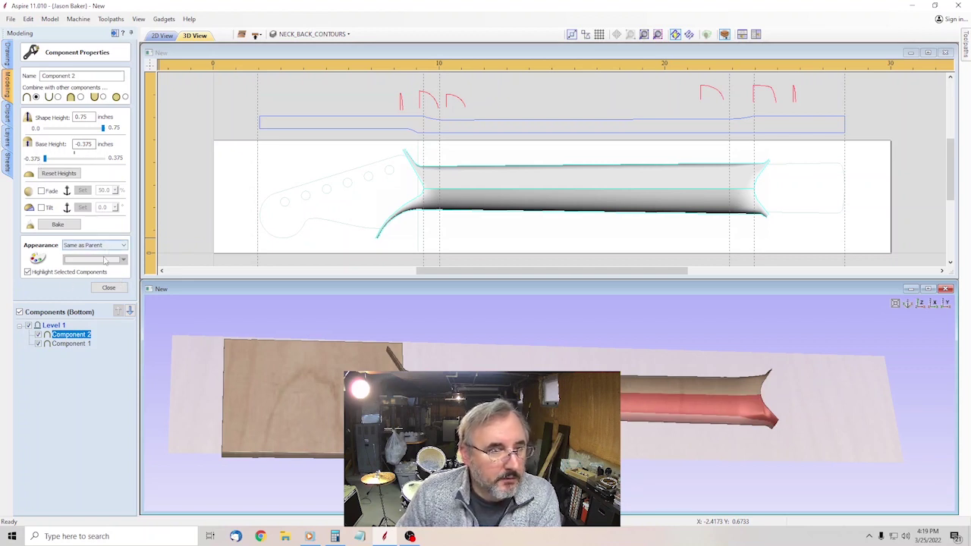
pyautogui.click(109, 288)
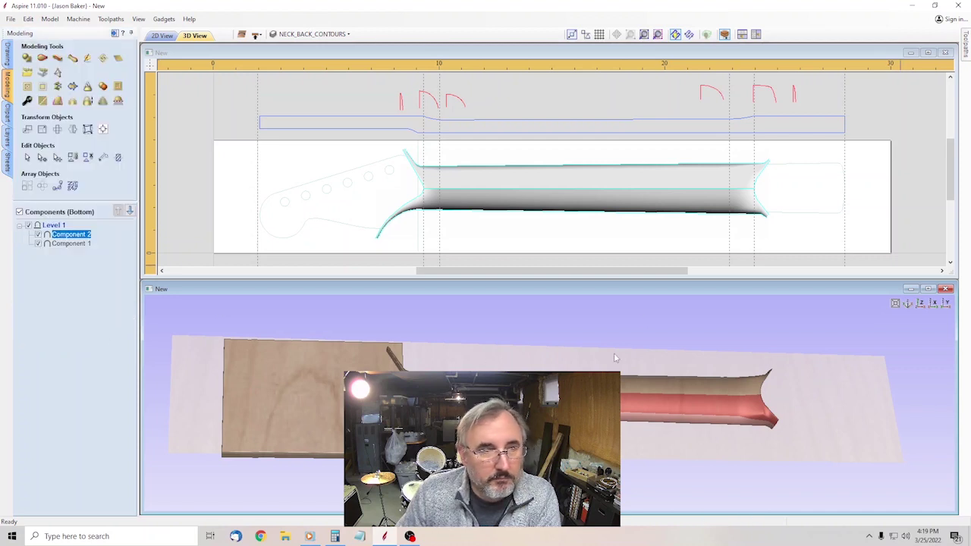
pyautogui.moveTo(546, 364); pyautogui.dragTo(452, 410)
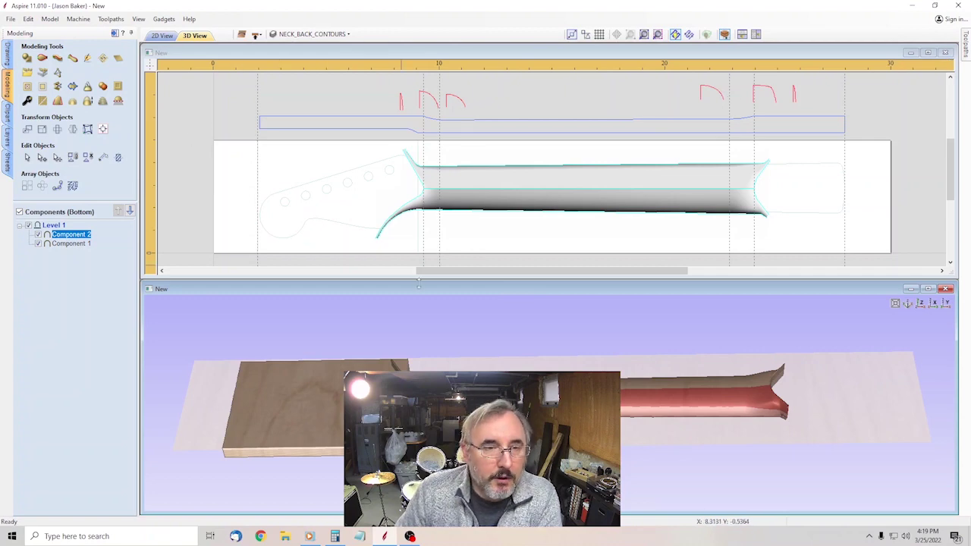
# With the 2D view maximized and Component 1 selected, begin a 3D Roughing Toolpath to reach Material Setup.
pyautogui.click(930, 54)
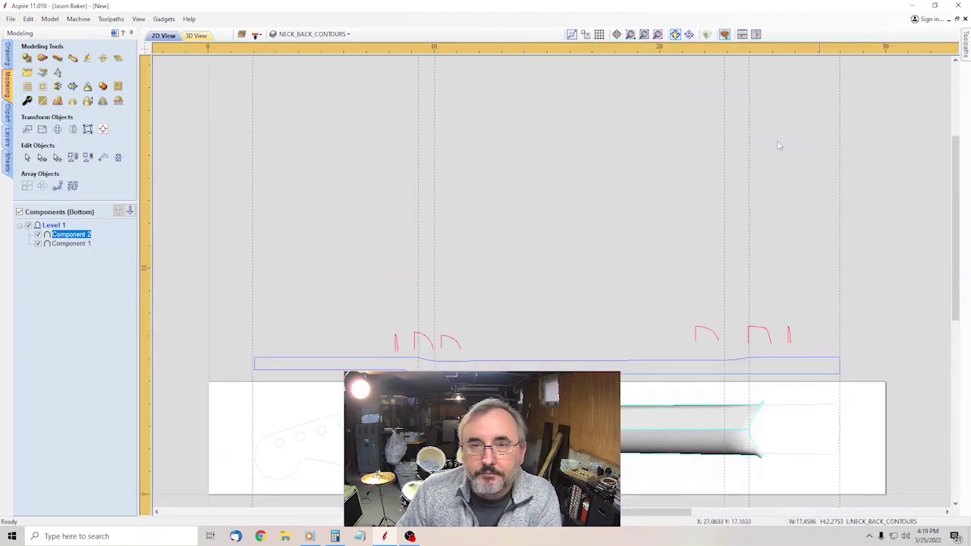
pyautogui.scroll(-2, 708, 221)
pyautogui.scroll(3, 705, 228)
pyautogui.scroll(-2, 440, 303)
pyautogui.scroll(2, 355, 310)
pyautogui.click(390, 279)
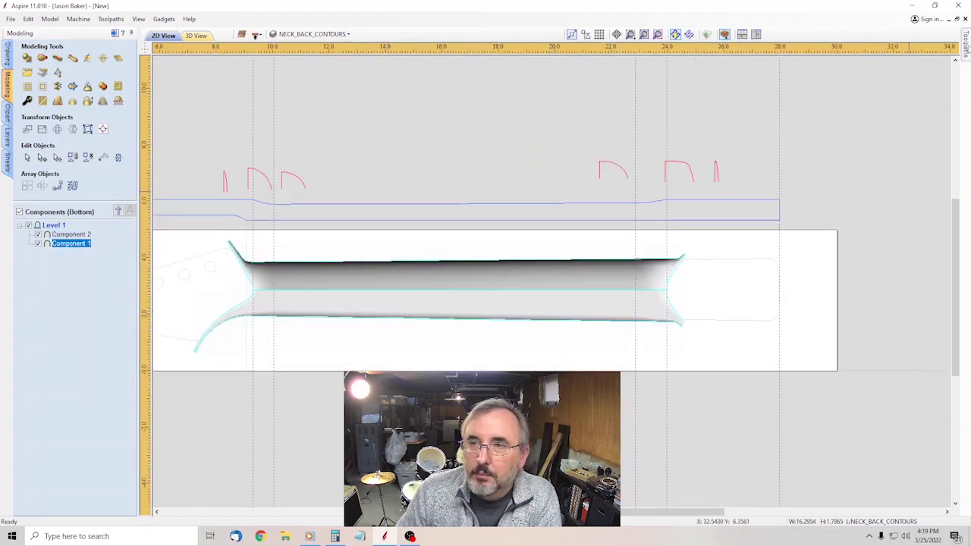
pyautogui.click(966, 44)
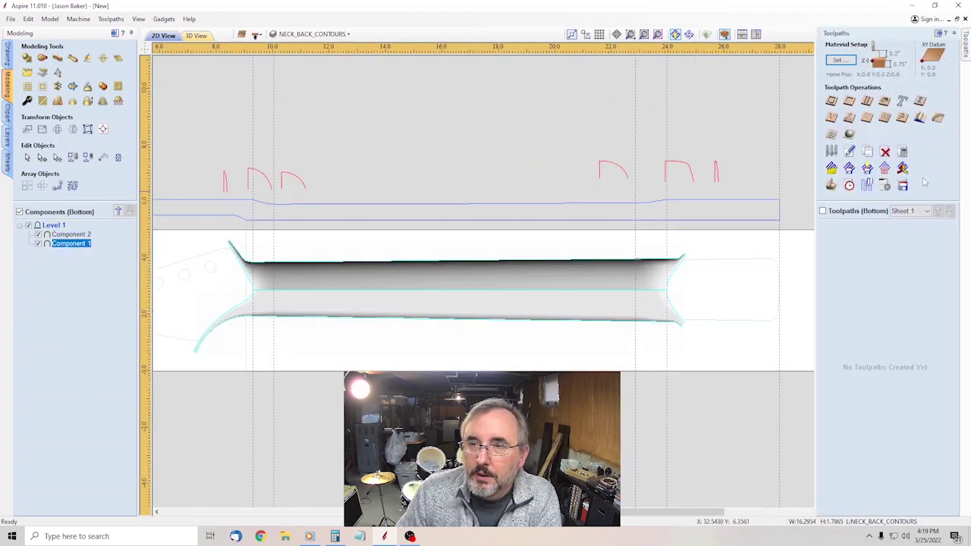
pyautogui.click(831, 135)
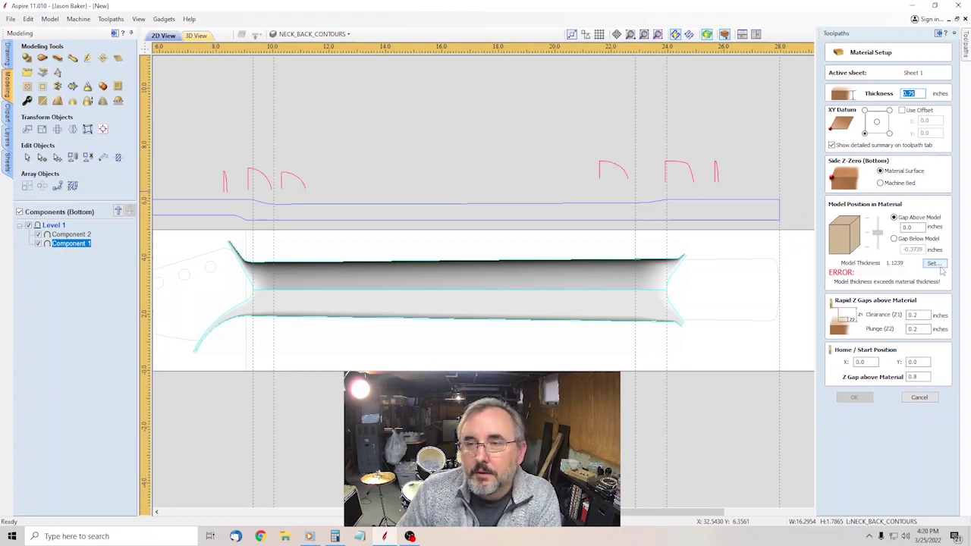
# Scale the model height to 0.75 inches, accept the material setup, and dismiss the warnings.
pyautogui.click(935, 264)
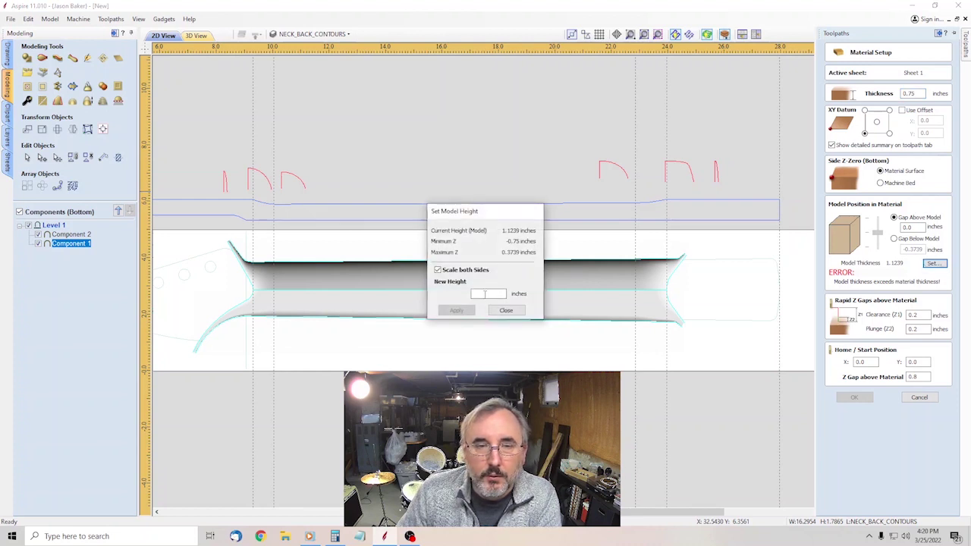
pyautogui.write('.75')
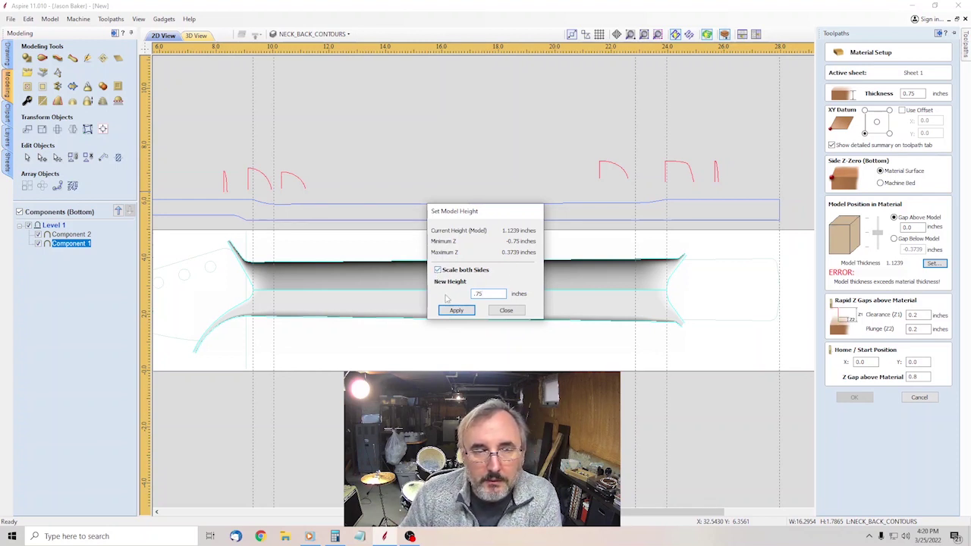
pyautogui.press('Return')
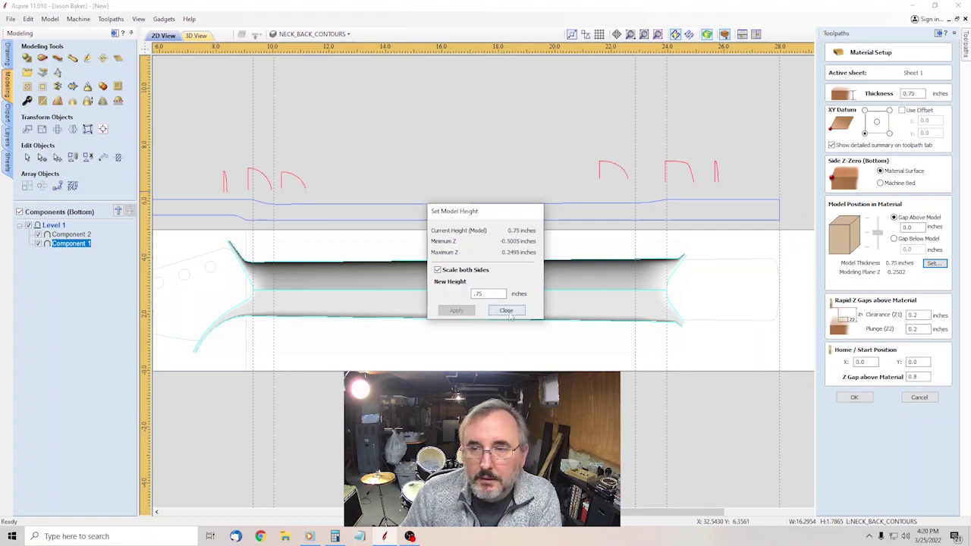
pyautogui.click(507, 311)
pyautogui.click(863, 397)
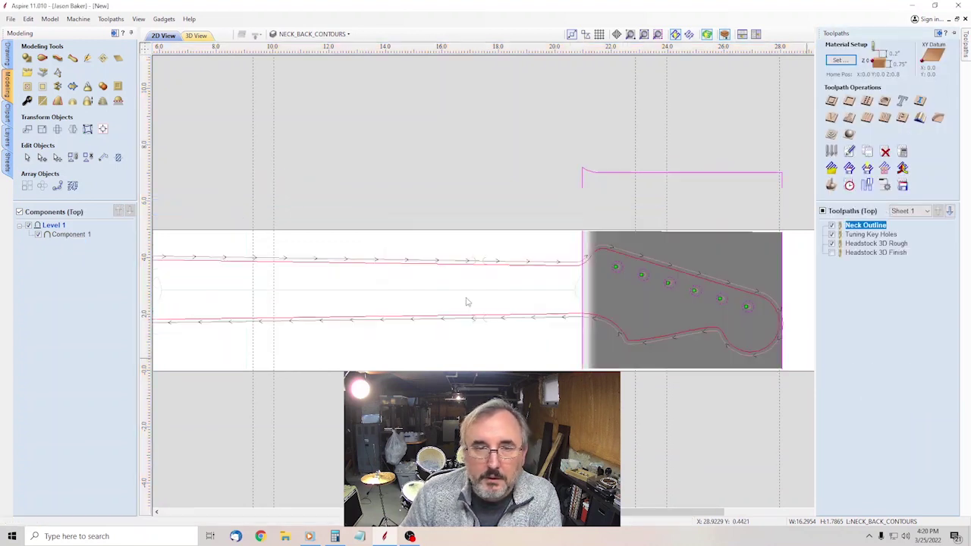
pyautogui.click(486, 314)
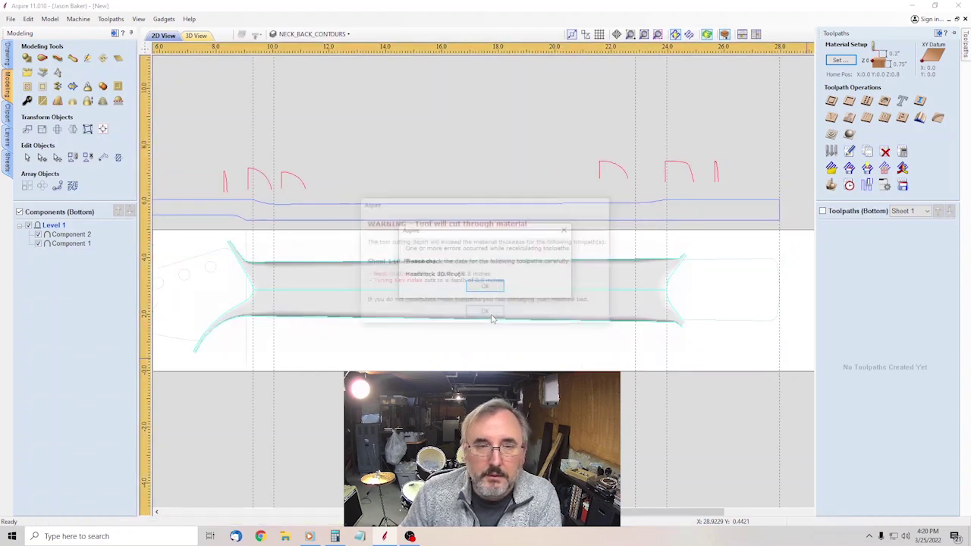
pyautogui.click(487, 289)
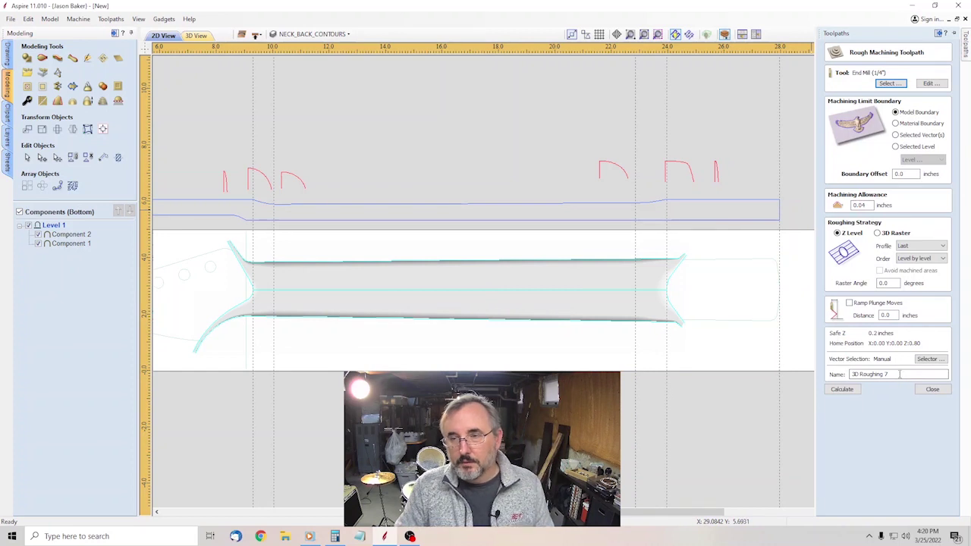
# Name the roughing toolpath 'Neck 3D Rough' and calculate it.
pyautogui.click(900, 374)
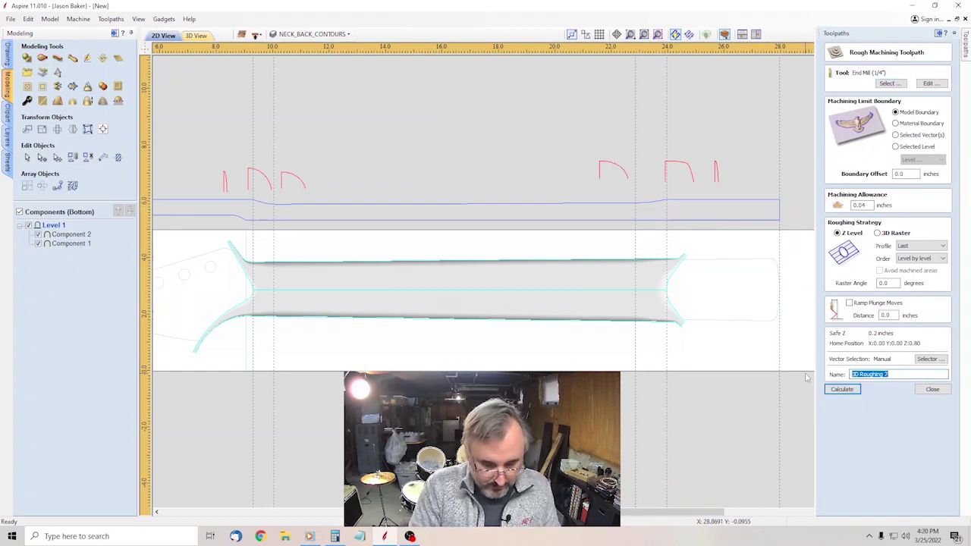
pyautogui.write('Neck')
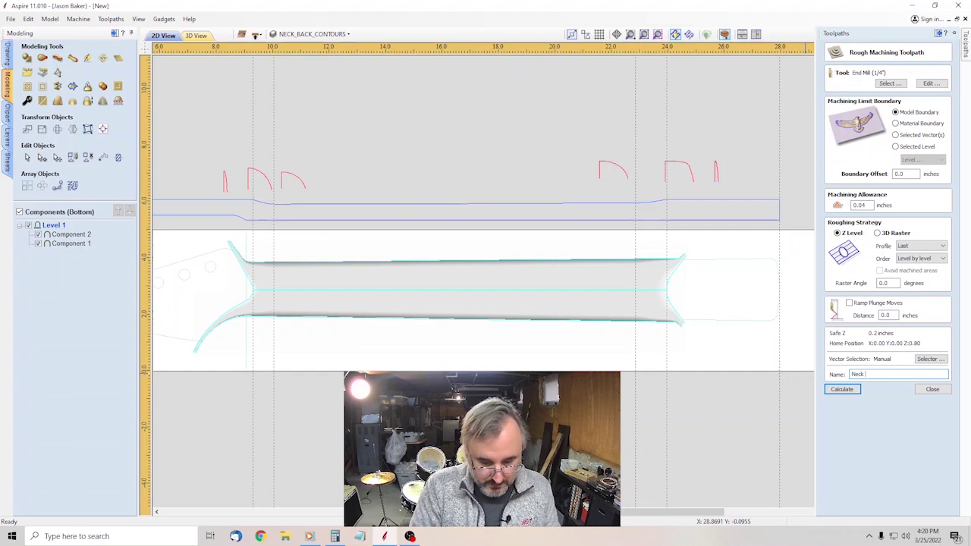
pyautogui.press('BackSpace')
pyautogui.press('BackSpace')
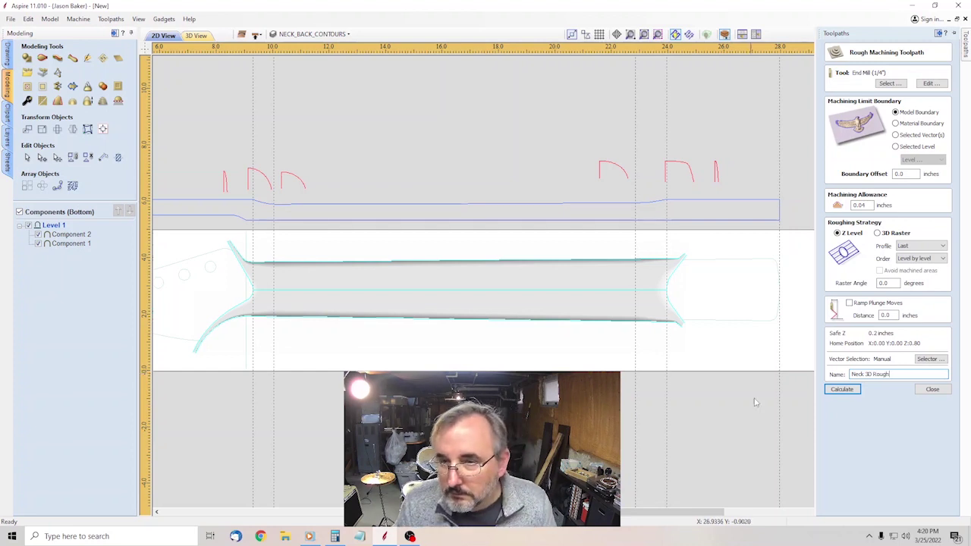
pyautogui.click(844, 390)
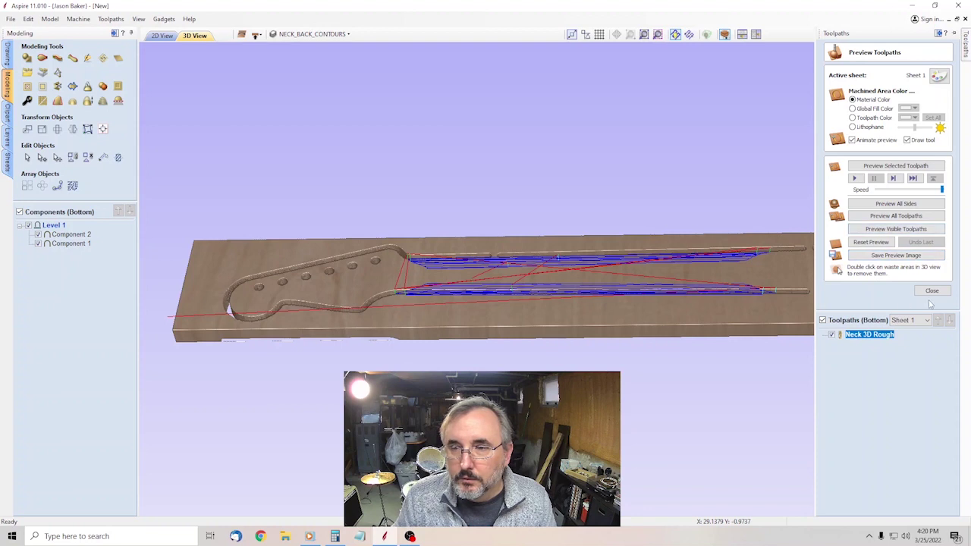
# Create and calculate a 3D finishing toolpath with default settings.
pyautogui.click(931, 291)
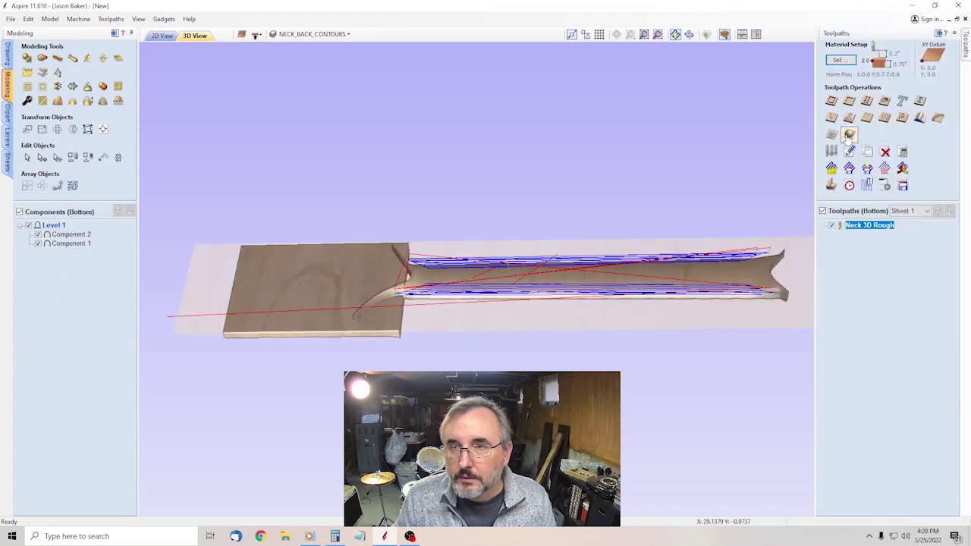
pyautogui.click(850, 136)
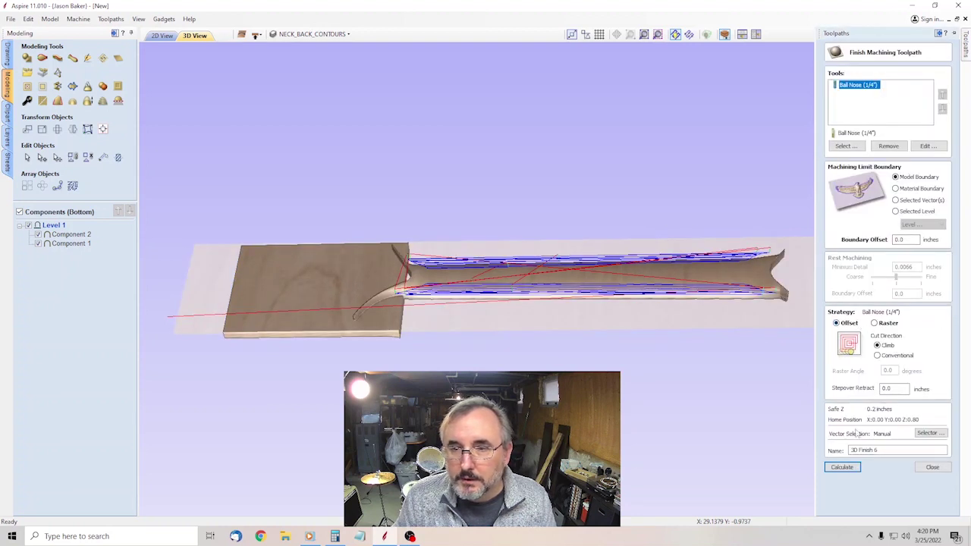
pyautogui.click(850, 467)
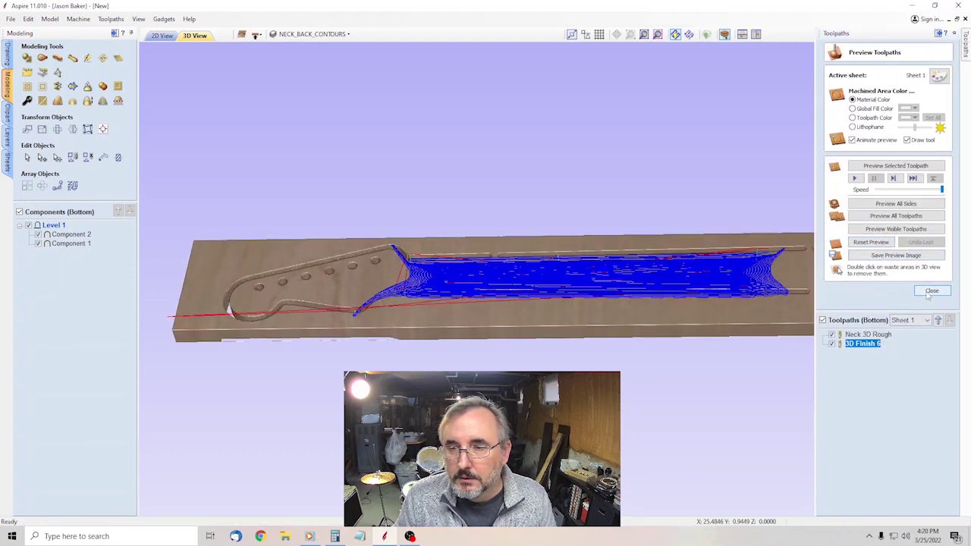
pyautogui.click(932, 291)
# Rename the finishing toolpath 'Neck 3D Finish' and recalculate it.
pyautogui.doubleClick(867, 236)
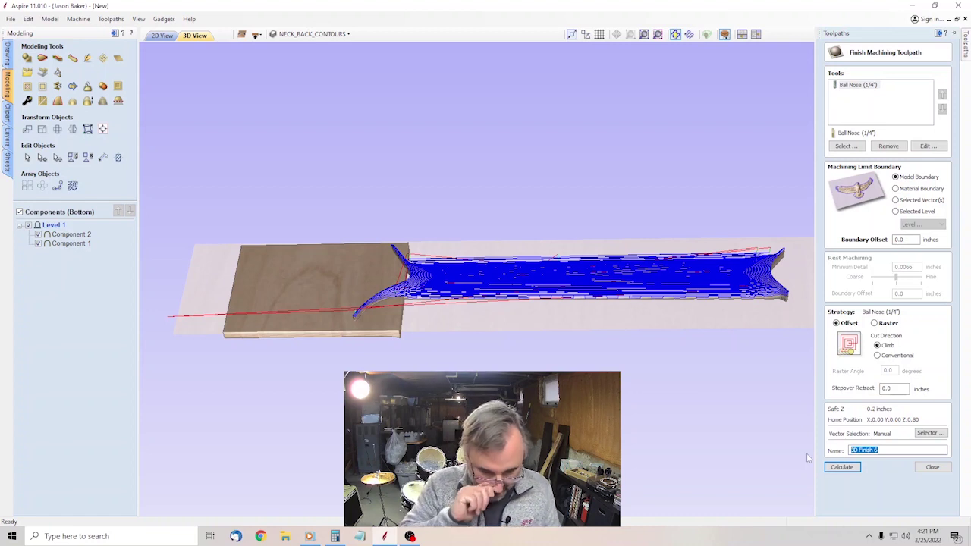
pyautogui.write('Neck')
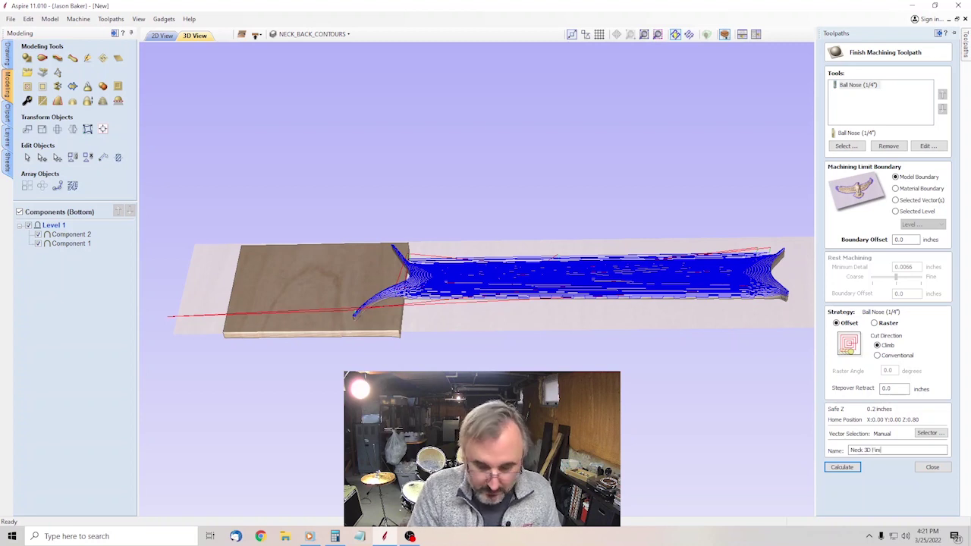
pyautogui.click(842, 466)
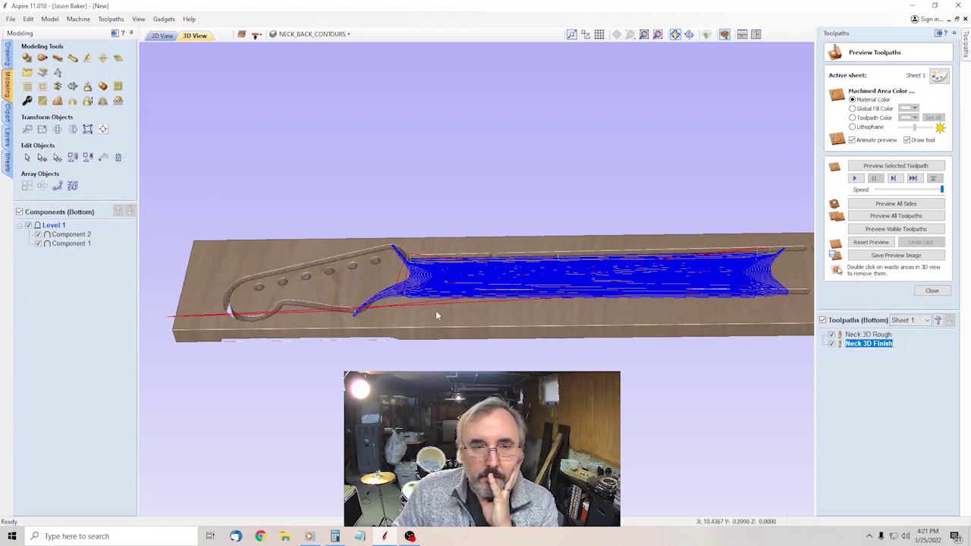
# Reset the stock preview and simulate all toolpaths on both sides.
pyautogui.moveTo(465, 310); pyautogui.dragTo(465, 338)
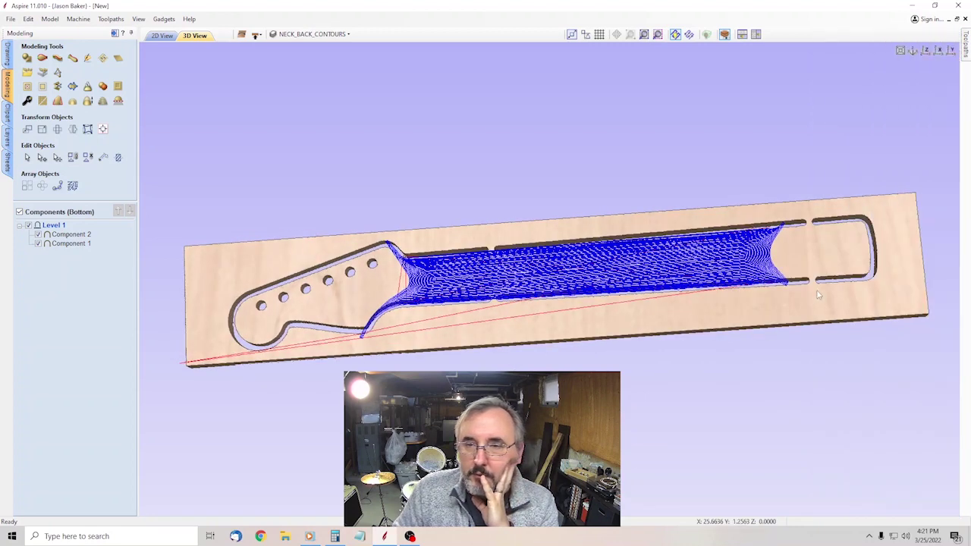
pyautogui.moveTo(967, 63)
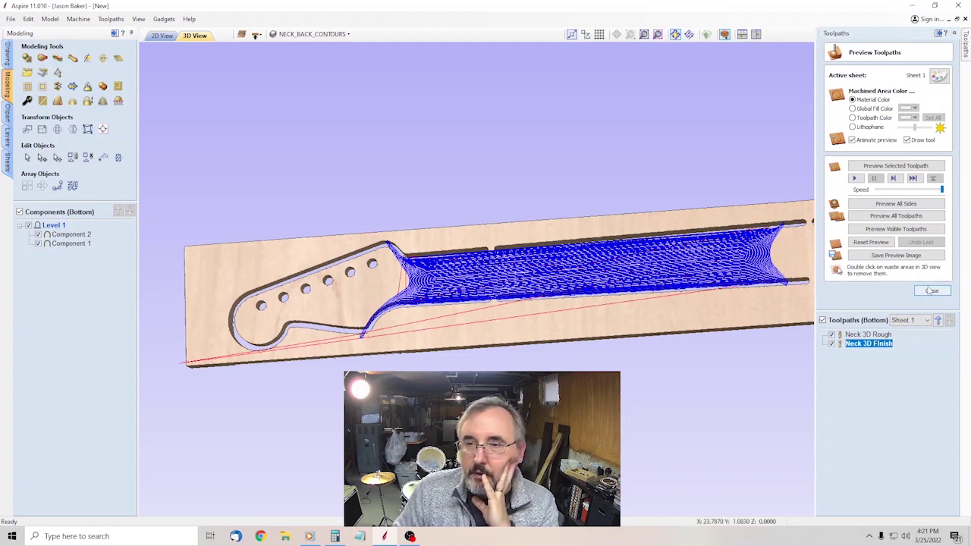
pyautogui.click(868, 241)
pyautogui.click(884, 204)
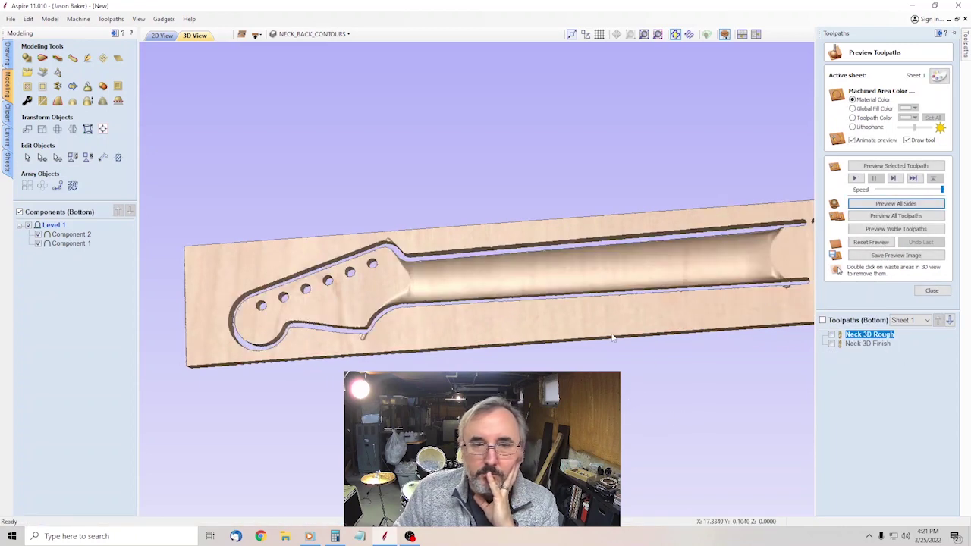
# View the carved neck from above, attempt removing the waste, and dismiss the warning.
pyautogui.moveTo(636, 326); pyautogui.dragTo(616, 349)
pyautogui.doubleClick(597, 227)
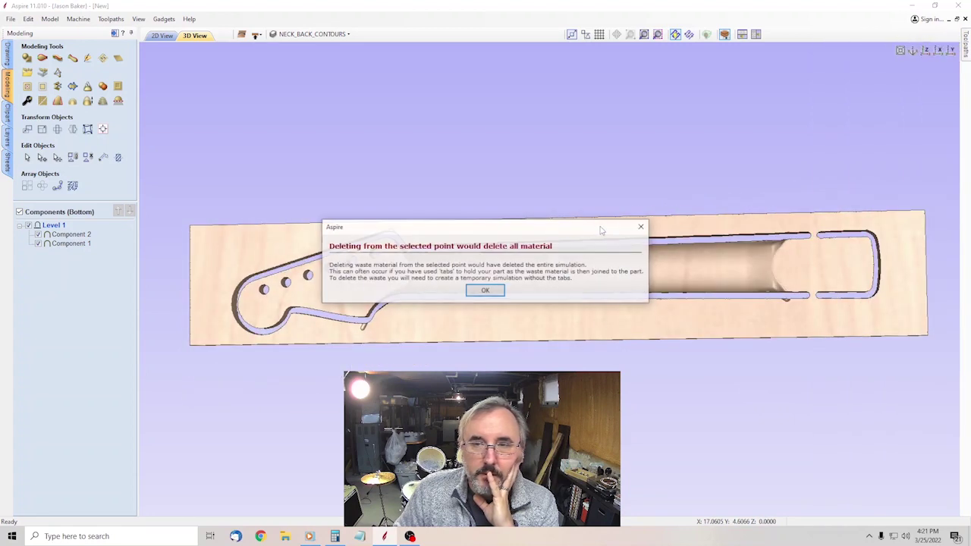
pyautogui.click(484, 290)
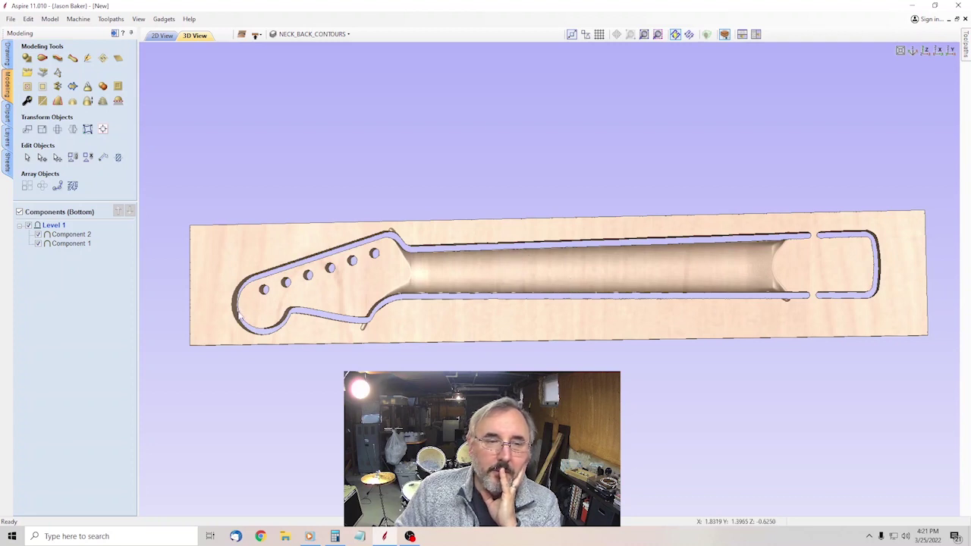
pyautogui.click(964, 50)
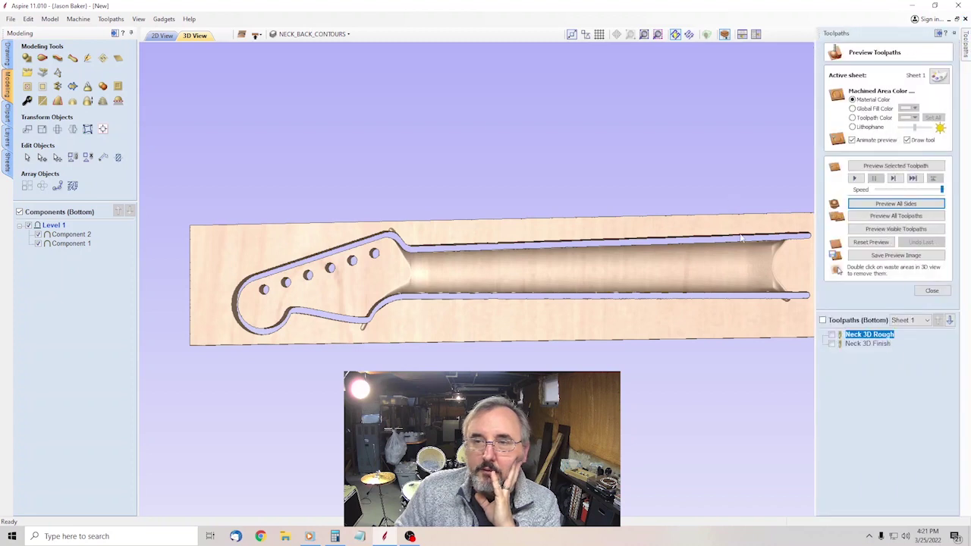
# Flip to the top side in 2D and open the Neck Outline toolpath for editing.
pyautogui.click(933, 290)
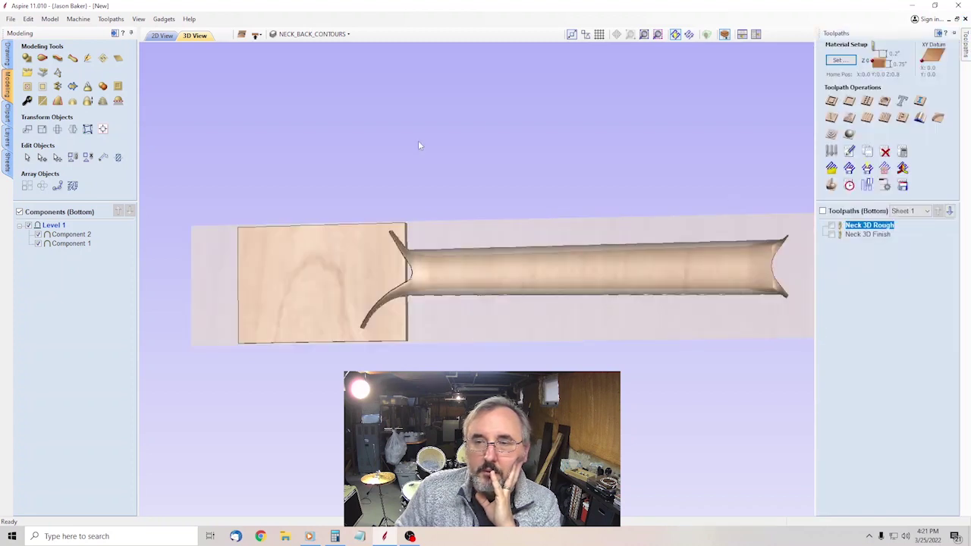
pyautogui.click(162, 35)
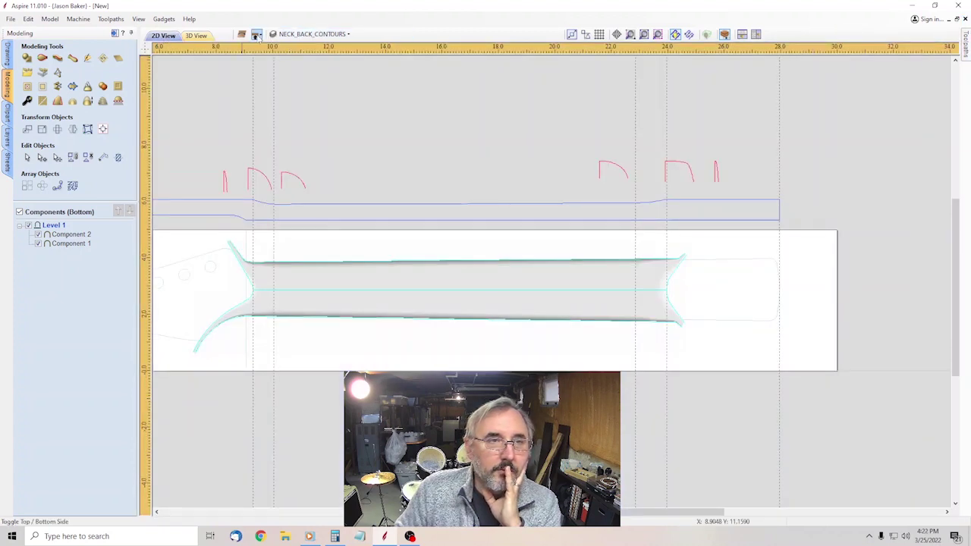
pyautogui.click(257, 35)
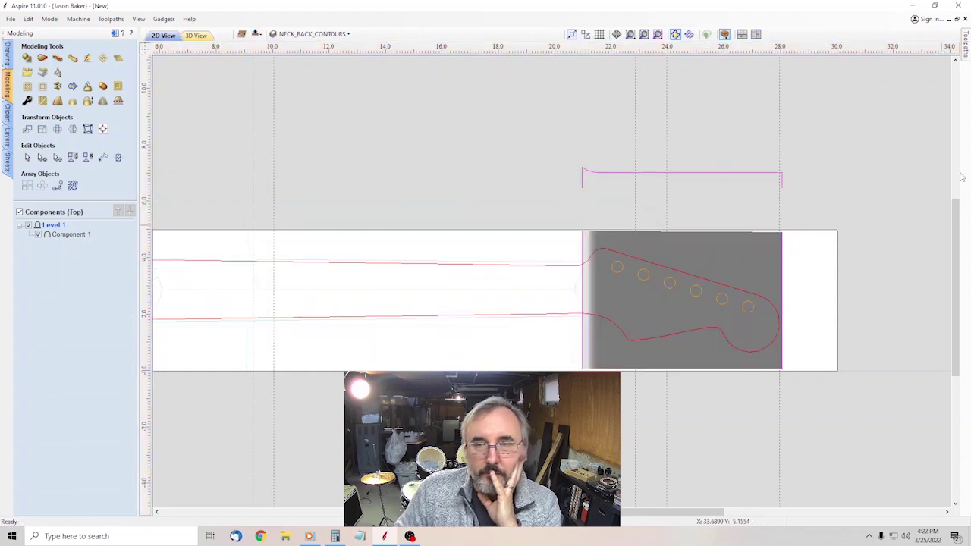
pyautogui.click(966, 46)
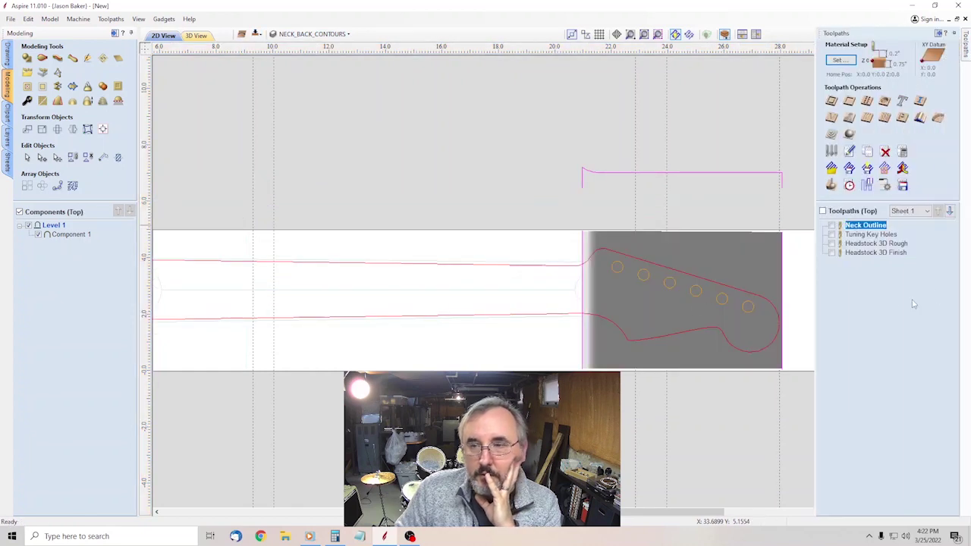
pyautogui.doubleClick(865, 226)
# Reposition the Neck Outline holding tabs to the neck's end and around the headstock.
pyautogui.scroll(-3, 606, 325)
pyautogui.scroll(4, 613, 317)
pyautogui.scroll(-2, 347, 313)
pyautogui.scroll(2, 544, 319)
pyautogui.scroll(-2, 523, 317)
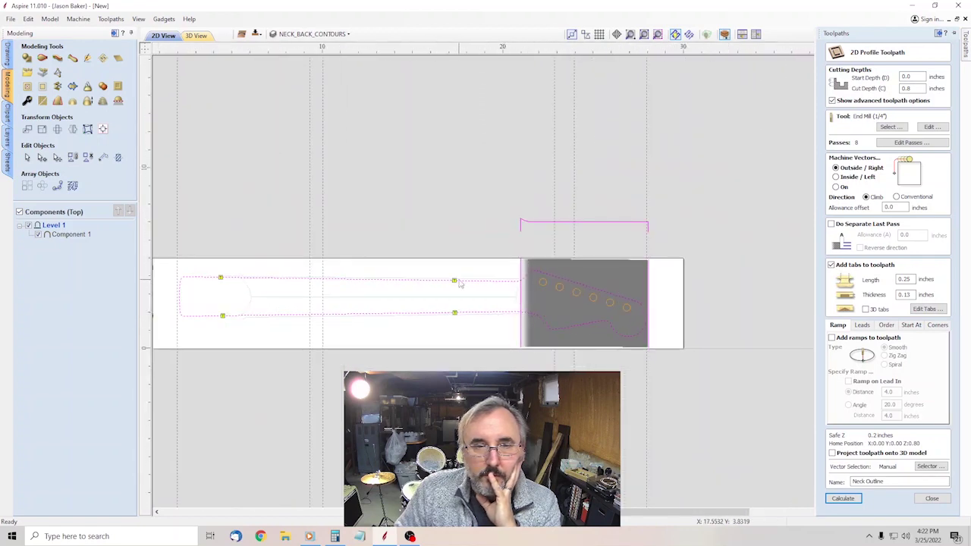
pyautogui.click(494, 299)
pyautogui.scroll(2, 474, 298)
pyautogui.scroll(-2, 474, 297)
pyautogui.click(488, 282)
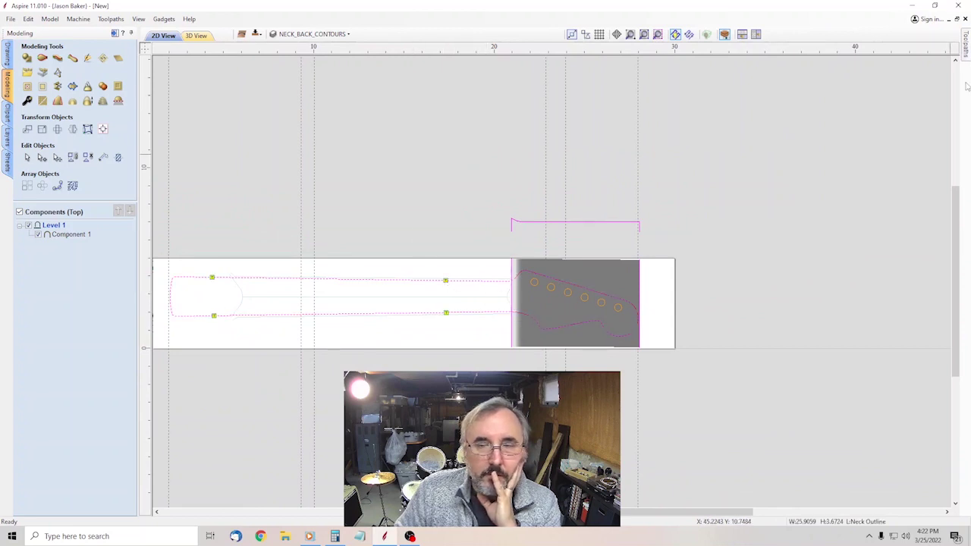
pyautogui.moveTo(966, 63)
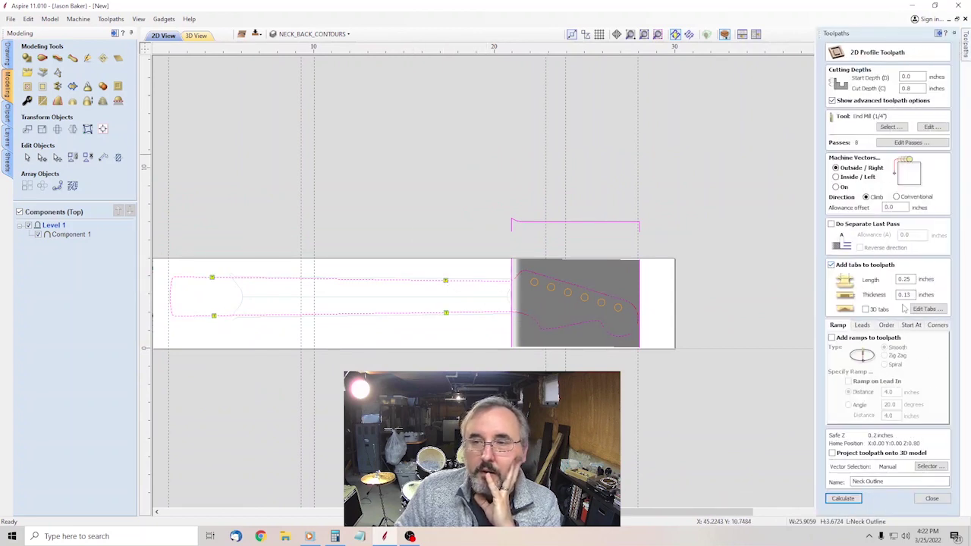
pyautogui.click(927, 309)
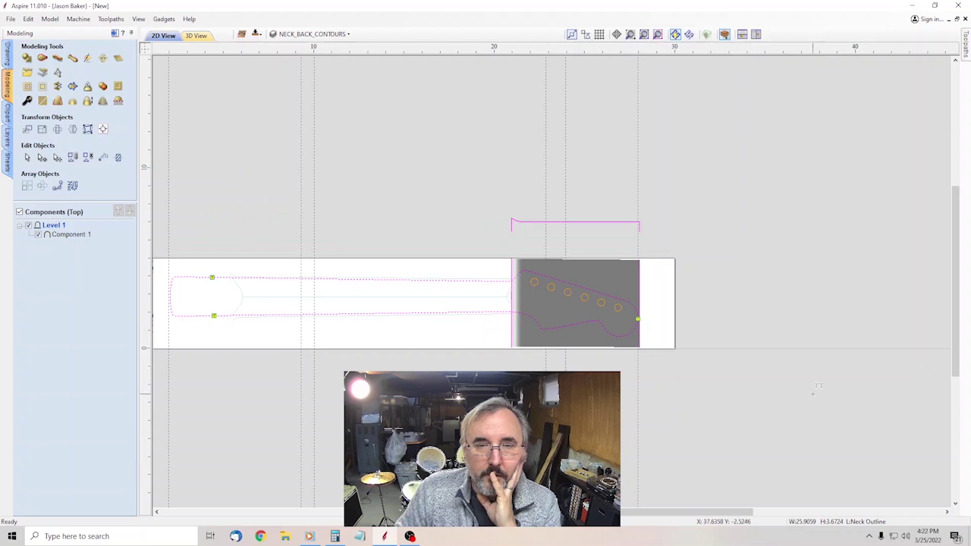
pyautogui.scroll(2, 563, 322)
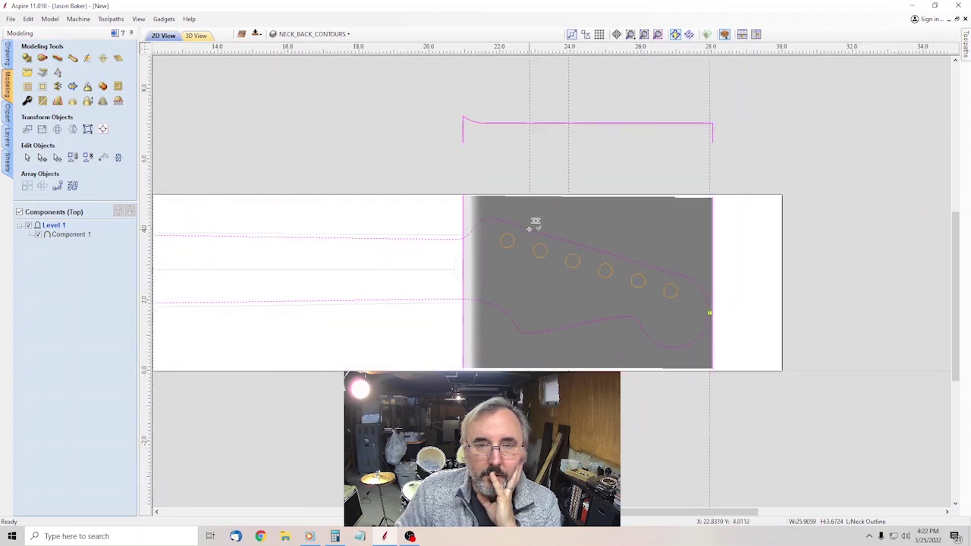
pyautogui.scroll(-4, 536, 222)
pyautogui.scroll(2, 401, 301)
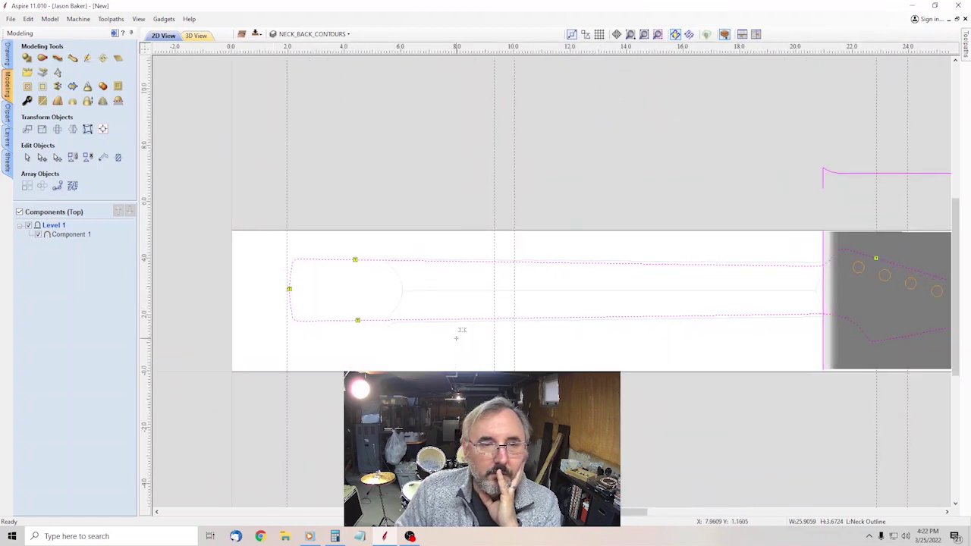
pyautogui.scroll(-3, 445, 321)
pyautogui.moveTo(967, 63)
pyautogui.click(930, 303)
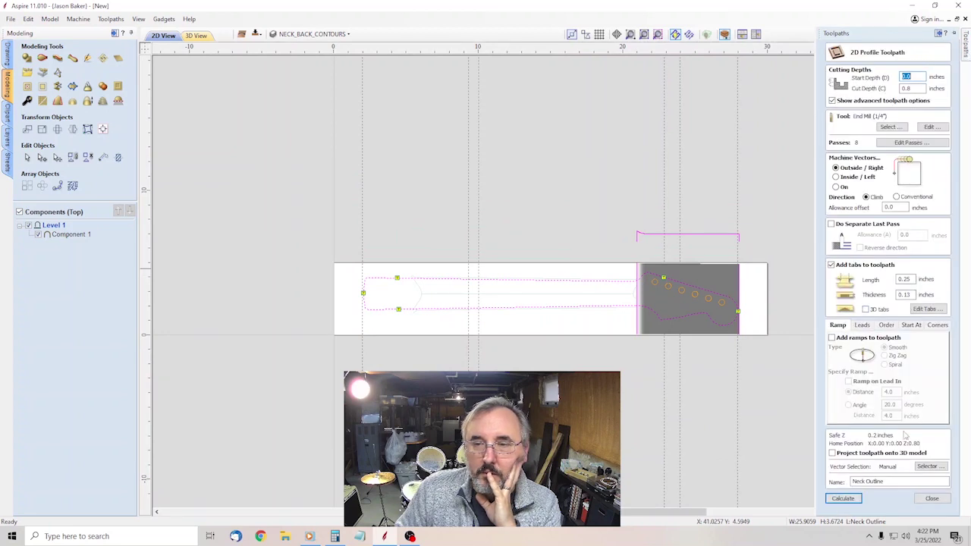
# Recalculate Neck Outline, accept the cut-through warning, and re-simulate on fresh stock.
pyautogui.click(844, 499)
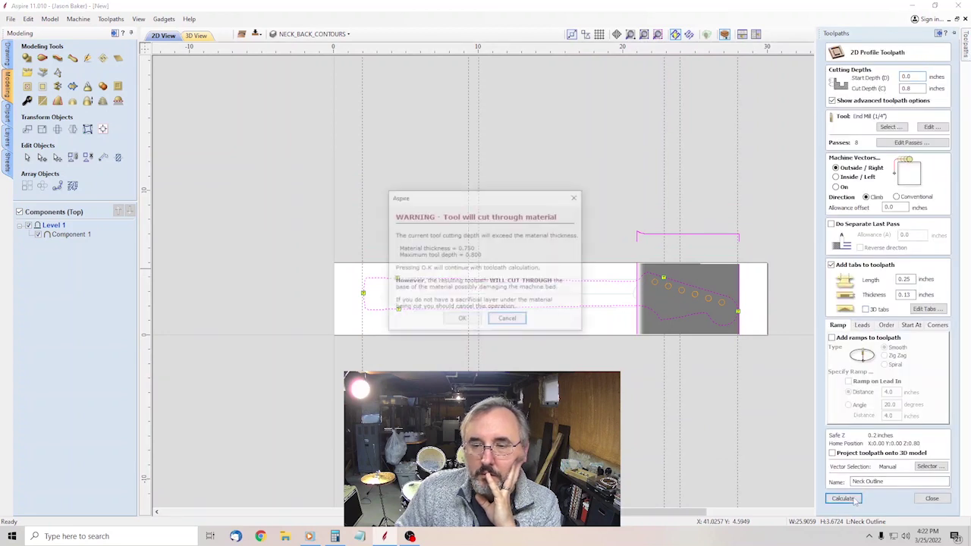
pyautogui.click(462, 318)
pyautogui.click(870, 242)
pyautogui.click(896, 204)
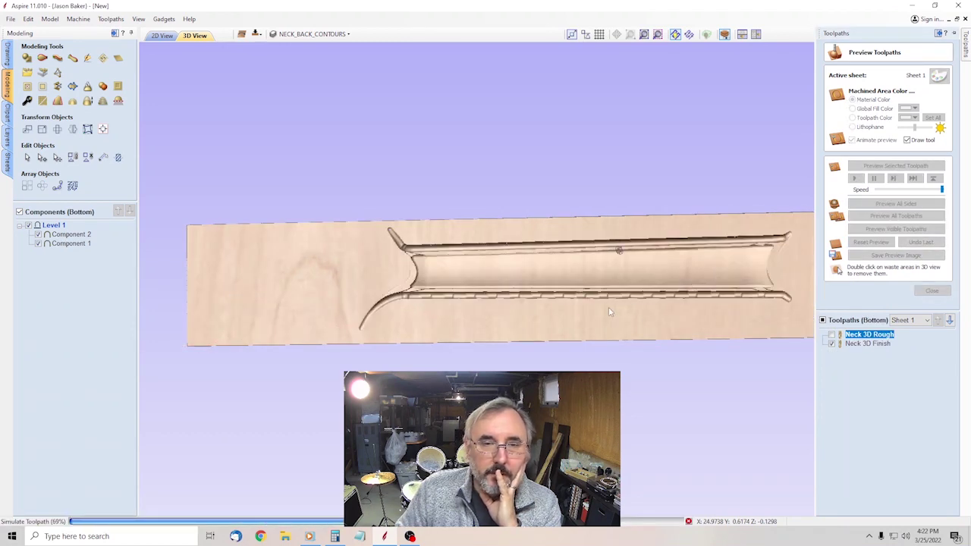
# Orbit around the simulated carving, then flip to the bottom side showing Neck 3D Rough and Finish.
pyautogui.moveTo(557, 250); pyautogui.dragTo(551, 310)
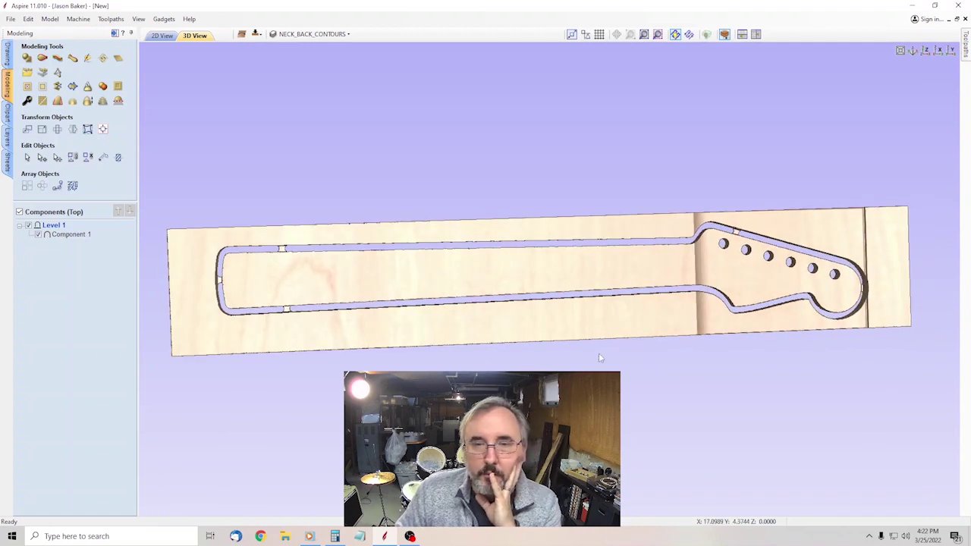
pyautogui.moveTo(610, 356); pyautogui.dragTo(630, 447)
pyautogui.moveTo(529, 262); pyautogui.dragTo(330, 333)
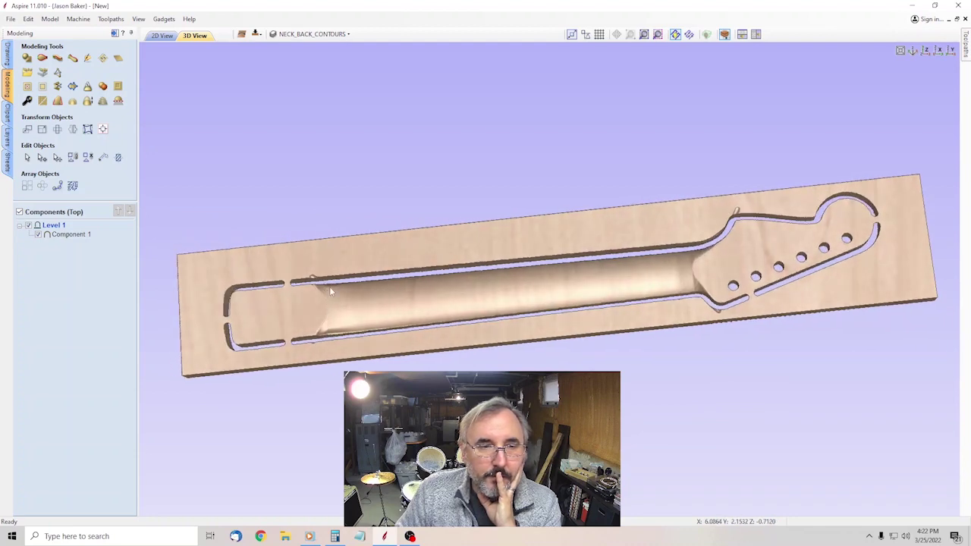
pyautogui.moveTo(371, 330)
pyautogui.mouseDown()
pyautogui.moveTo(442, 306)
pyautogui.moveTo(353, 324)
pyautogui.mouseUp()
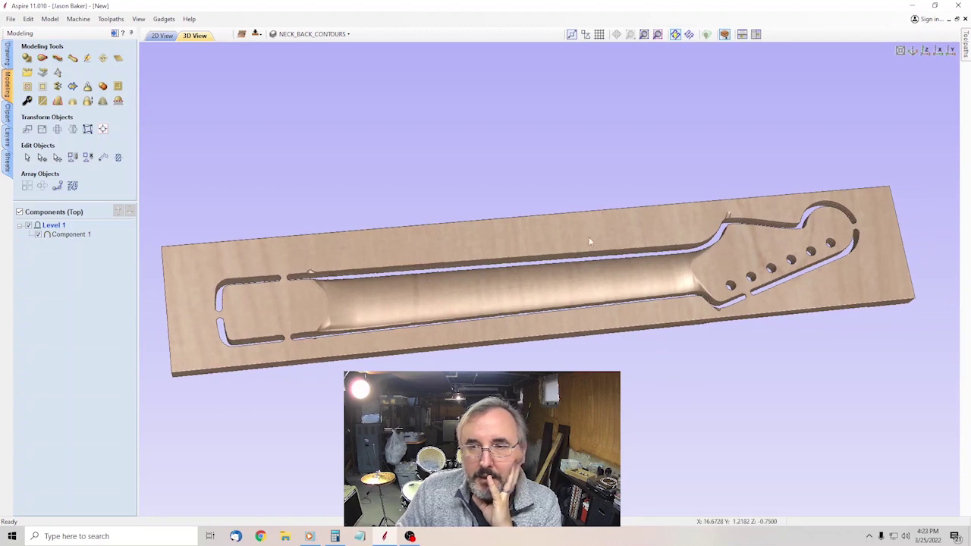
pyautogui.moveTo(591, 234); pyautogui.dragTo(565, 256)
pyautogui.click(966, 43)
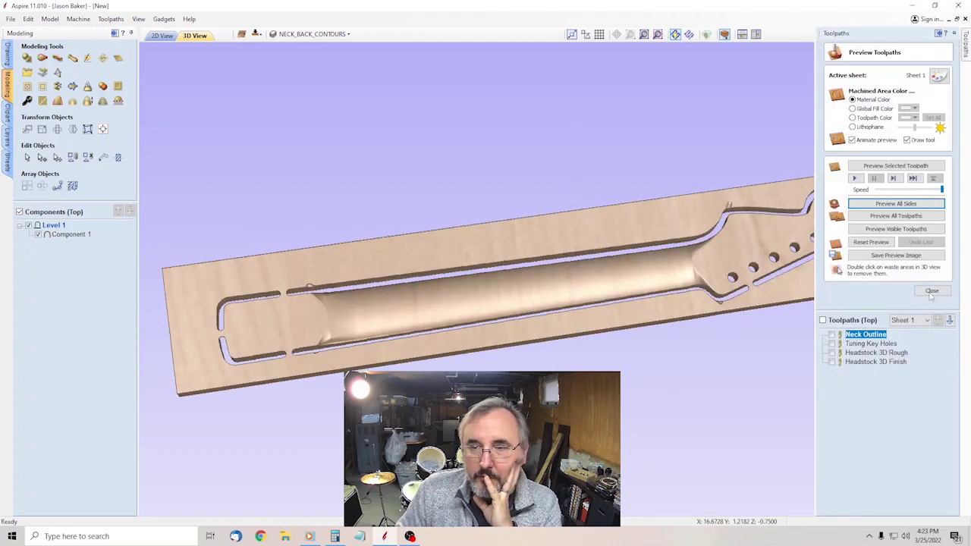
pyautogui.hotkey('ctrl', 'tab')
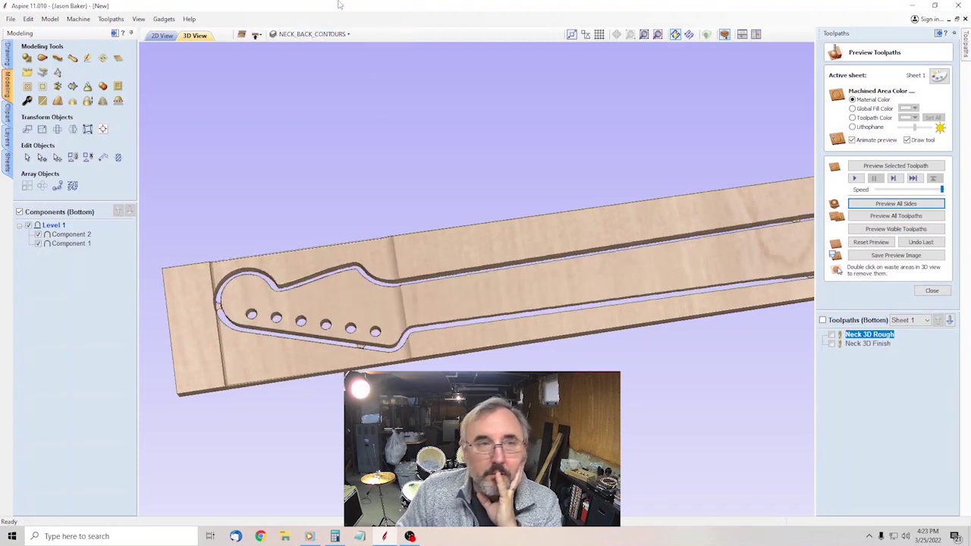
# On the top side, turn off tabs in Neck Outline and recalculate it.
pyautogui.click(259, 33)
pyautogui.doubleClick(872, 335)
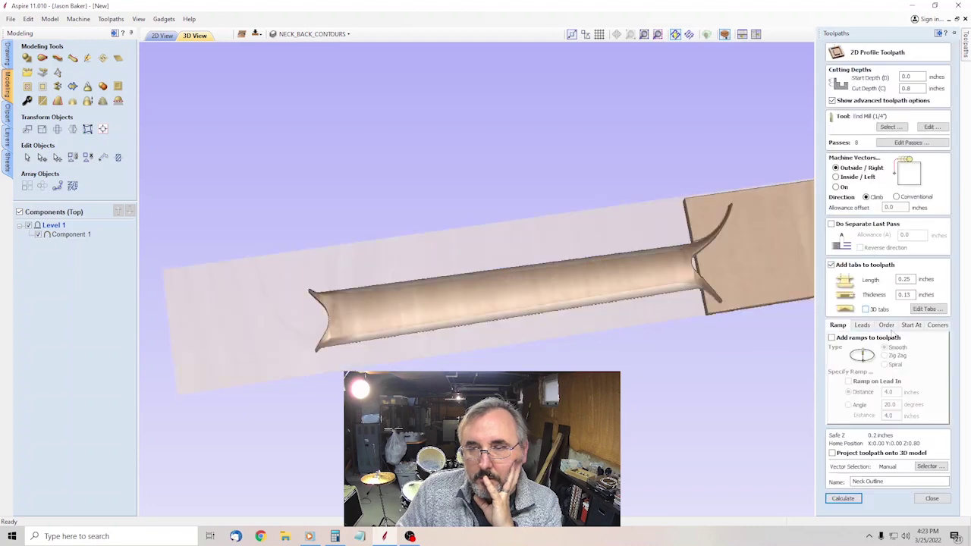
pyautogui.click(832, 265)
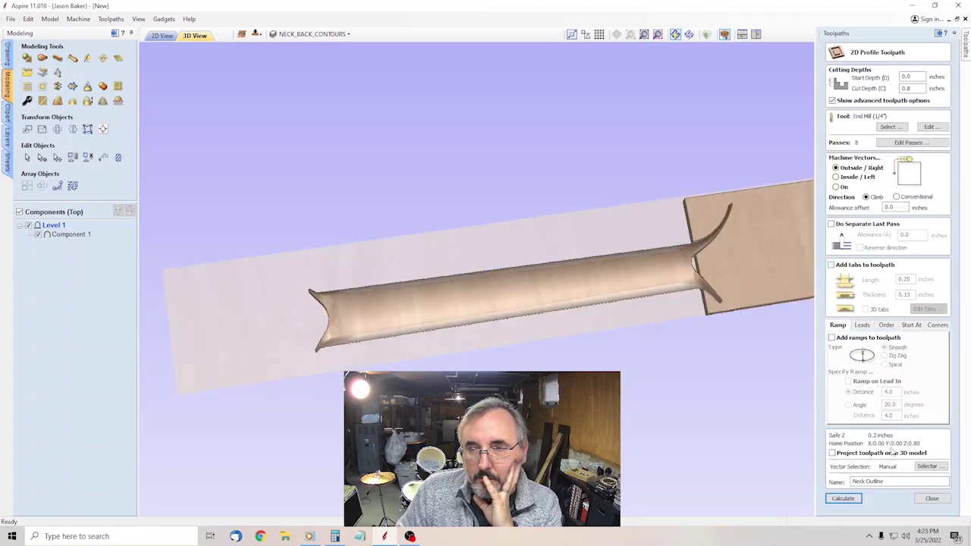
pyautogui.click(843, 498)
pyautogui.click(459, 320)
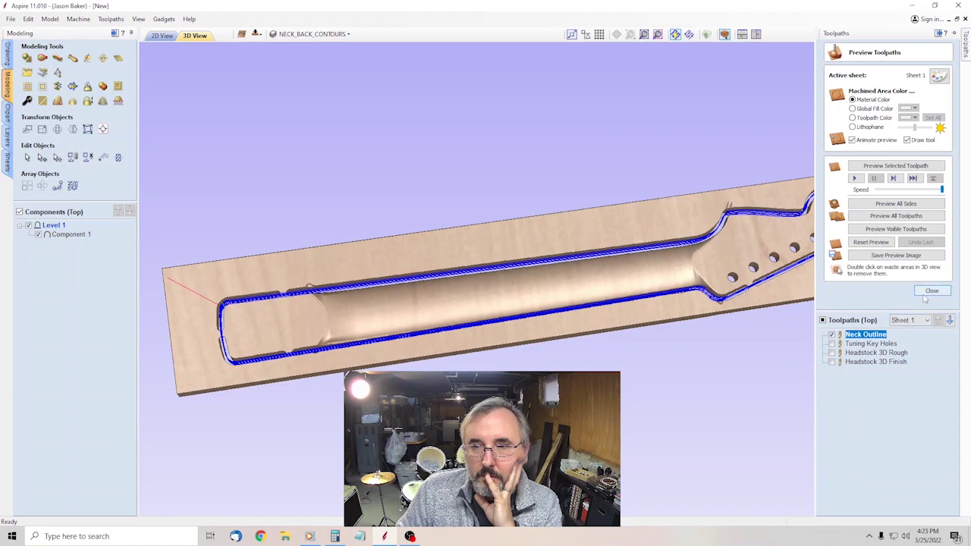
# Simulate the cut and remove the waste board to leave the carved neck free.
pyautogui.click(896, 215)
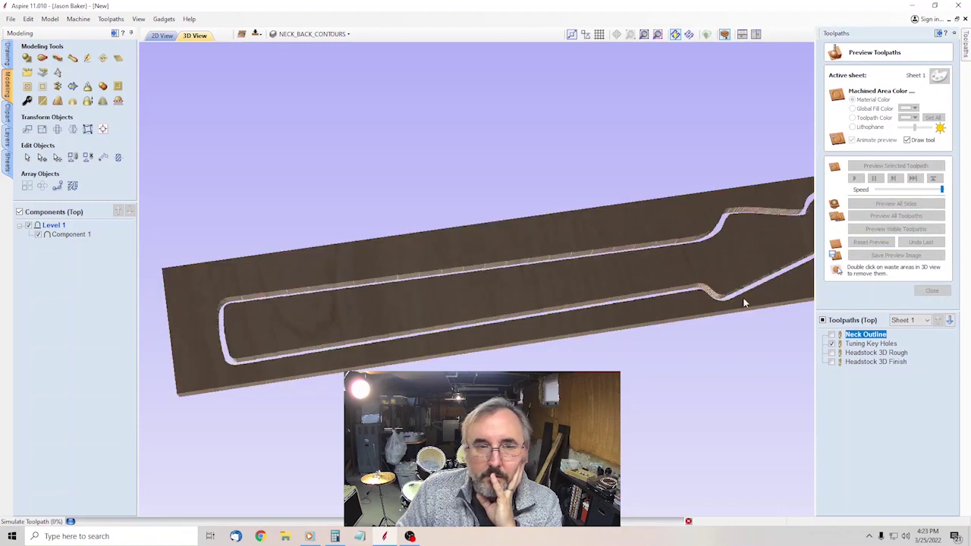
pyautogui.press('F8')
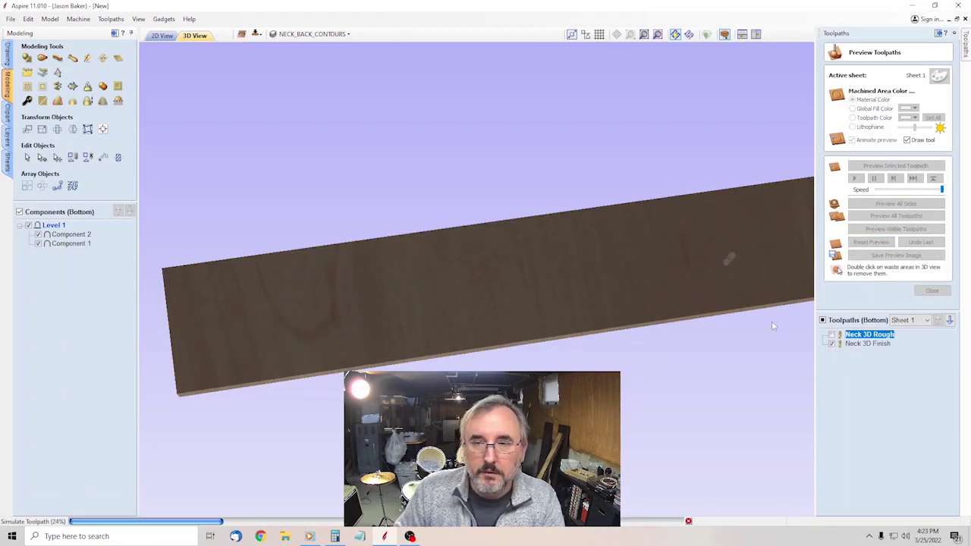
pyautogui.press('F8')
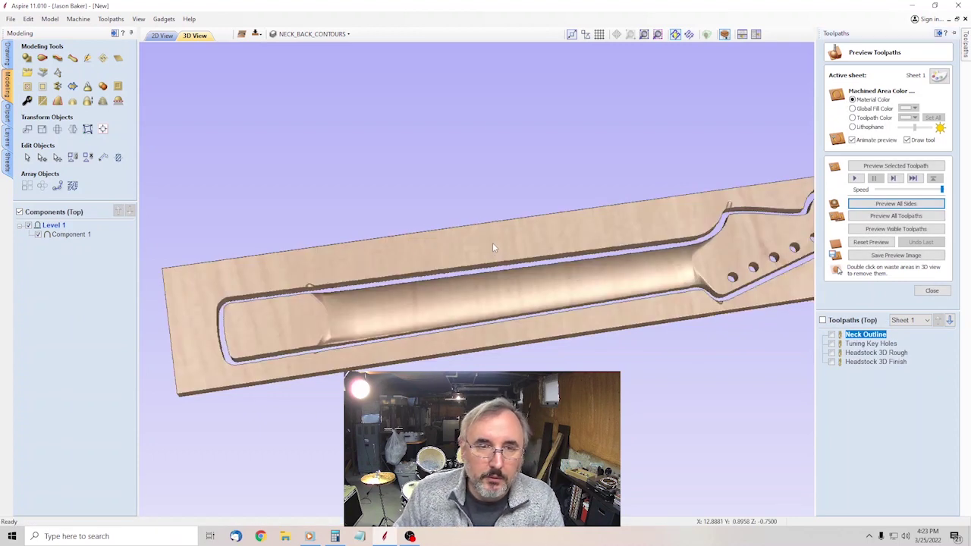
pyautogui.doubleClick(492, 243)
# Inspect the freed neck in 3D edge-on, side-on and at the headstock, then return to 2D.
pyautogui.click(932, 290)
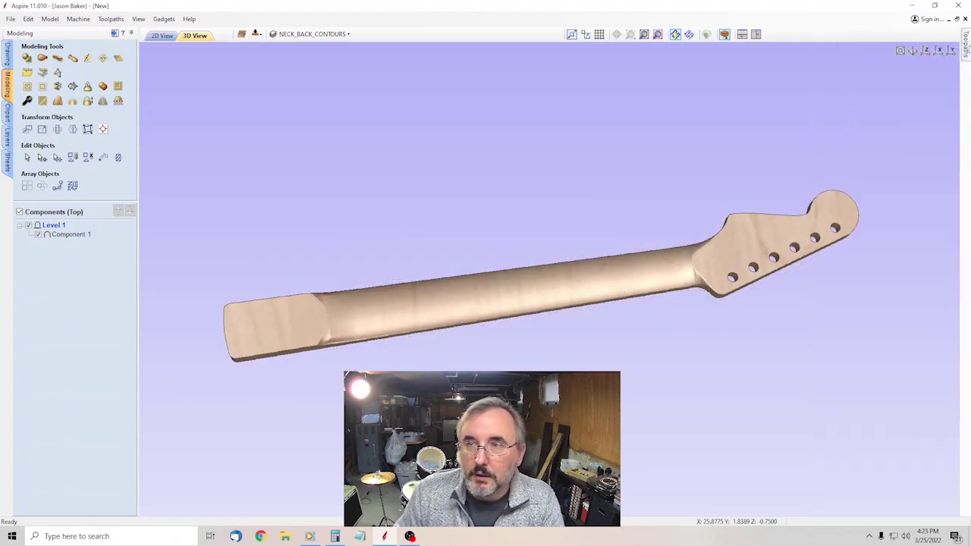
pyautogui.moveTo(591, 209); pyautogui.dragTo(533, 78)
pyautogui.moveTo(648, 266); pyautogui.dragTo(554, 144)
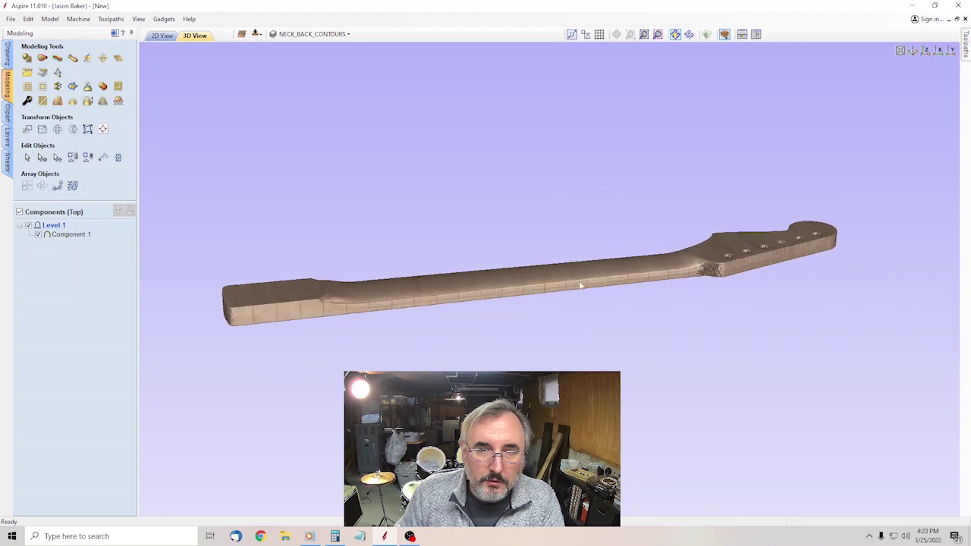
pyautogui.moveTo(577, 279); pyautogui.dragTo(568, 265)
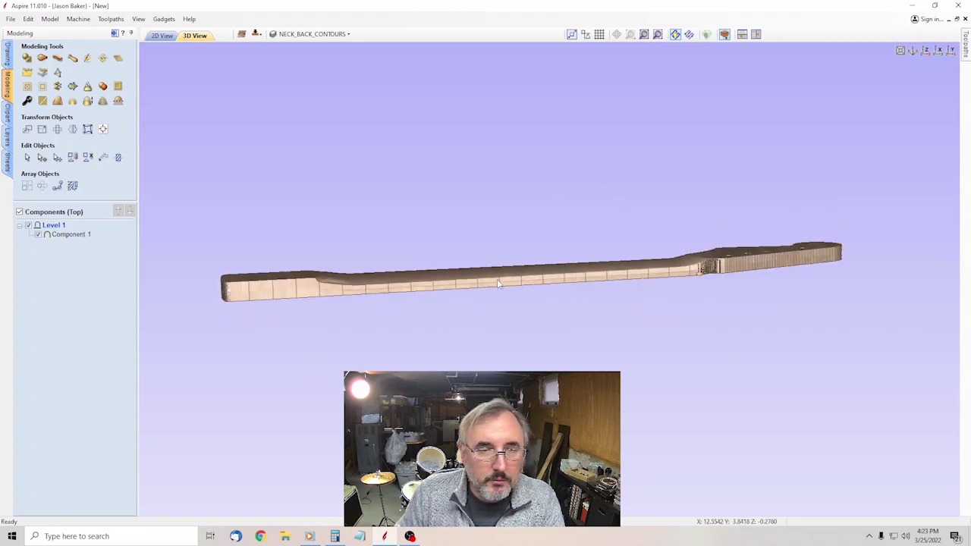
pyautogui.moveTo(548, 311); pyautogui.dragTo(846, 351)
pyautogui.scroll(4, 588, 277)
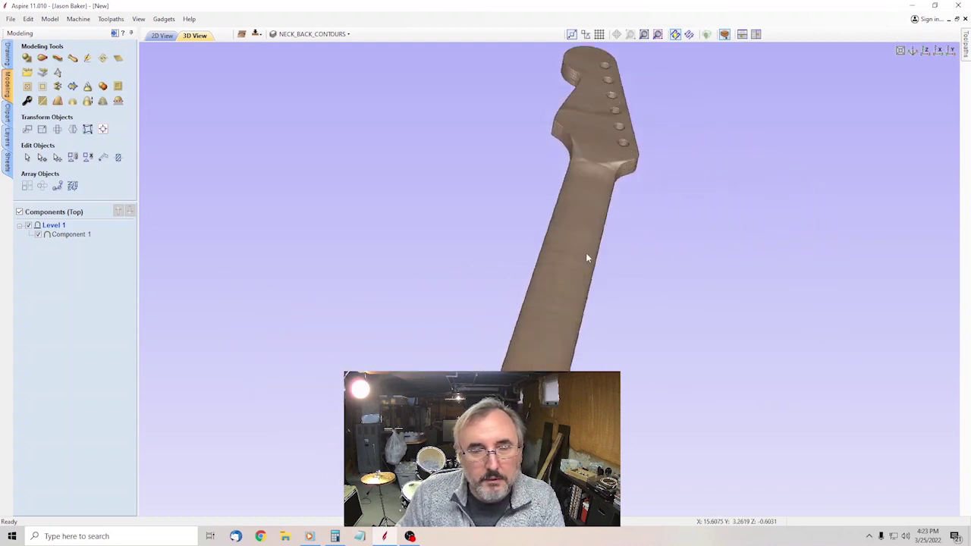
pyautogui.scroll(-4, 586, 279)
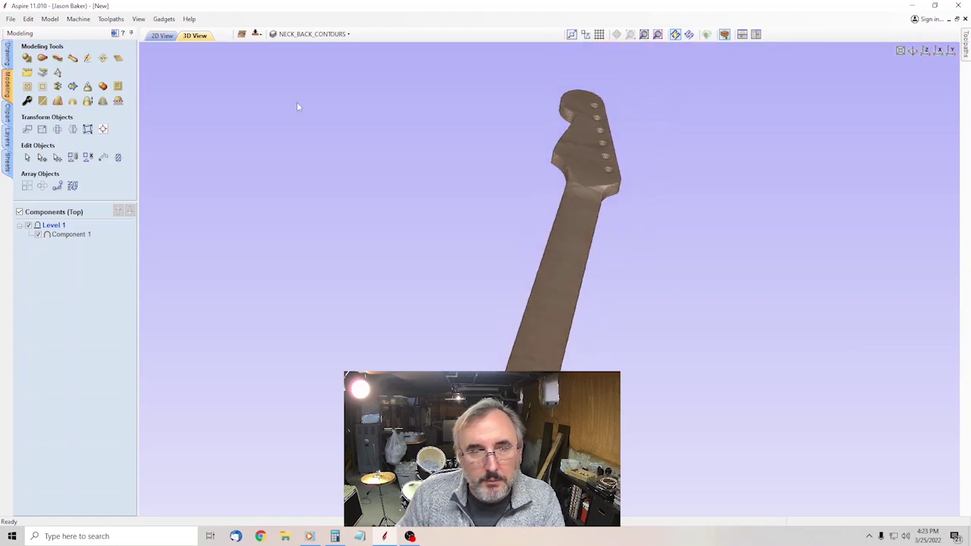
pyautogui.click(161, 36)
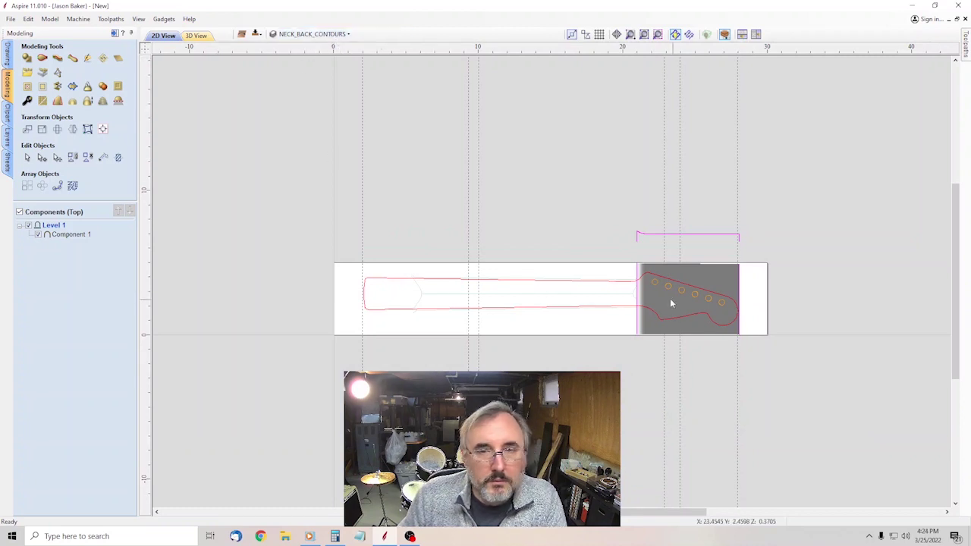
# Flip the job to its bottom side and zoom in and out over the two neck-back components.
pyautogui.click(256, 33)
pyautogui.scroll(10, 622, 284)
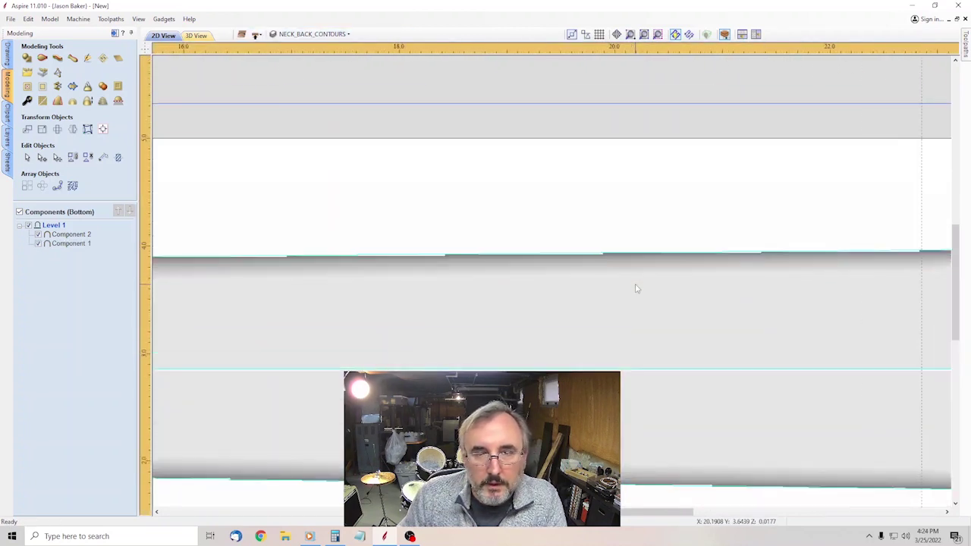
pyautogui.scroll(-8, 638, 228)
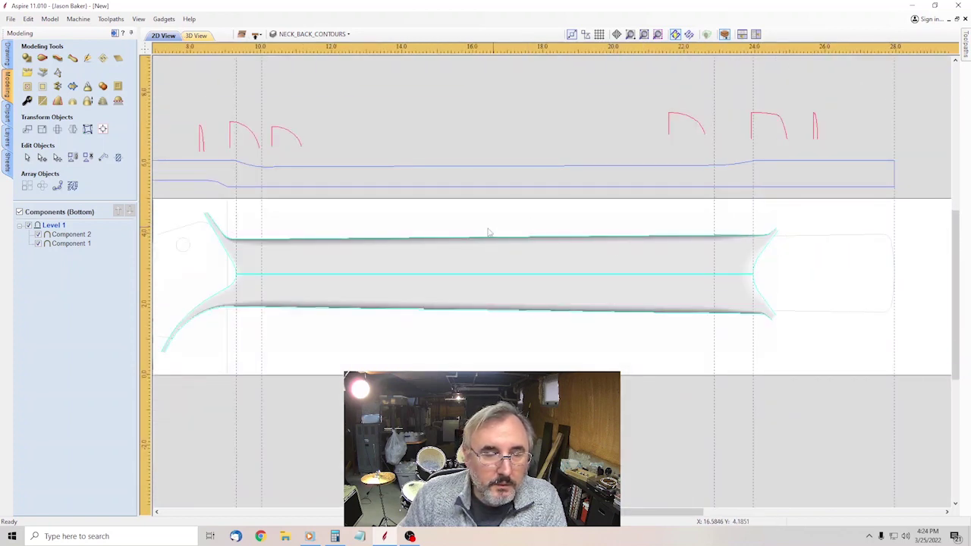
pyautogui.scroll(5, 211, 253)
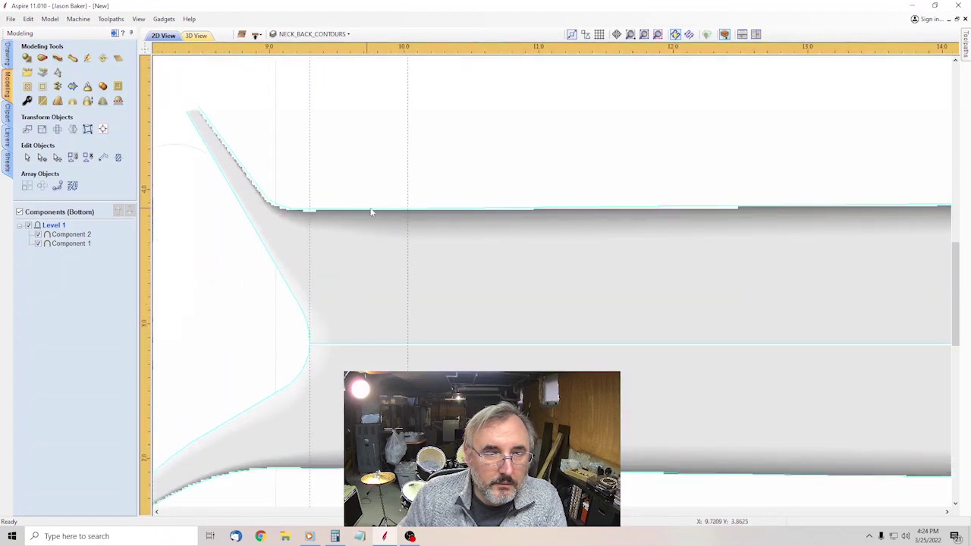
pyautogui.scroll(-3, 395, 214)
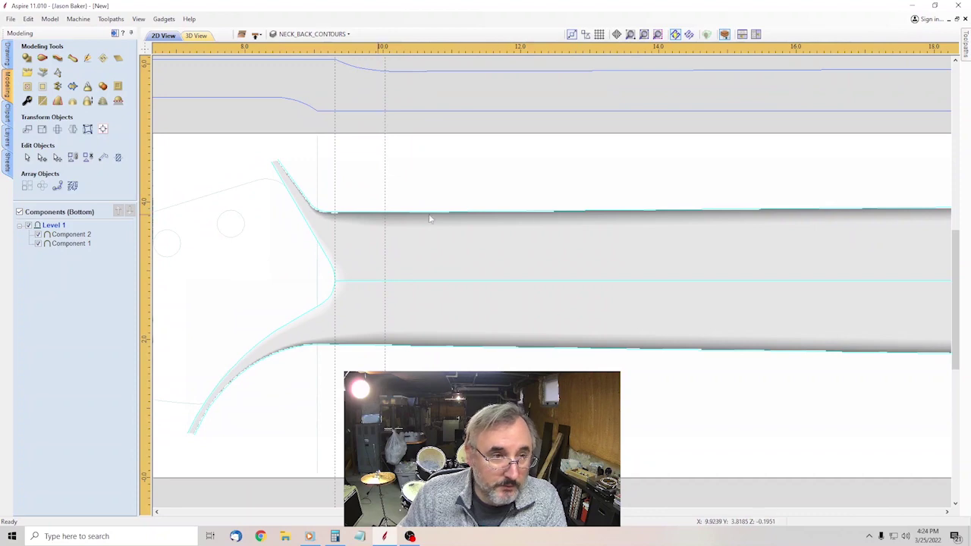
pyautogui.scroll(-4, 408, 203)
pyautogui.scroll(6, 408, 204)
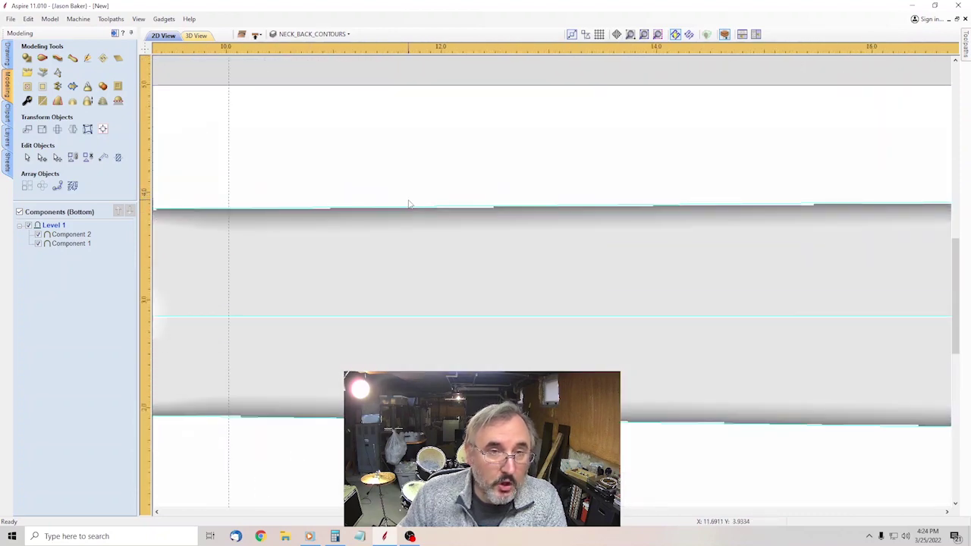
pyautogui.scroll(-3, 408, 204)
pyautogui.scroll(-2, 468, 170)
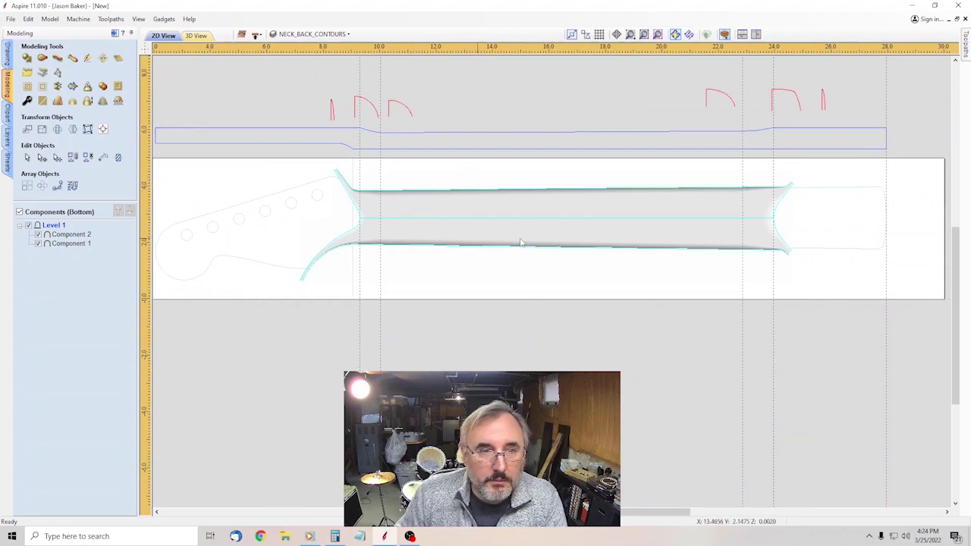
pyautogui.scroll(3, 448, 185)
pyautogui.scroll(-2, 405, 178)
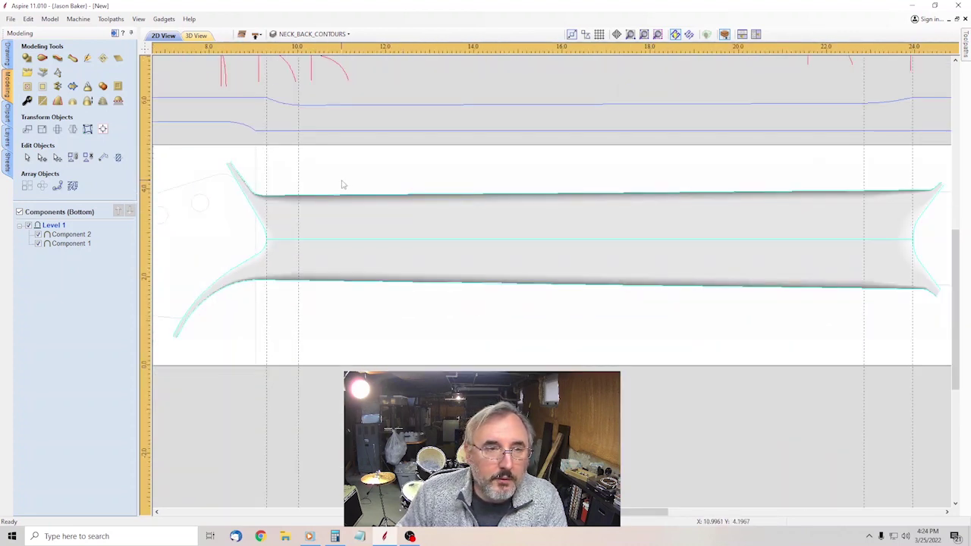
pyautogui.click(291, 199)
pyautogui.click(37, 232)
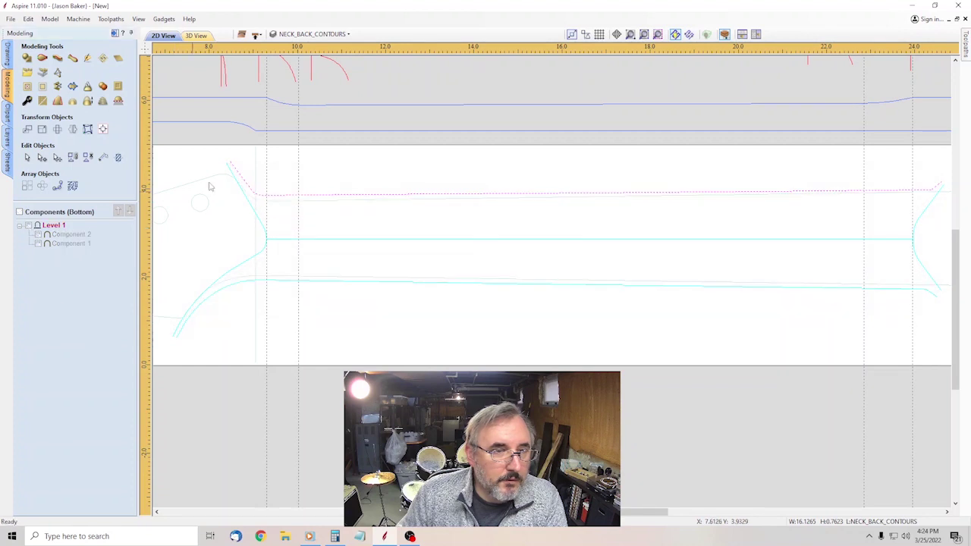
pyautogui.scroll(3, 294, 167)
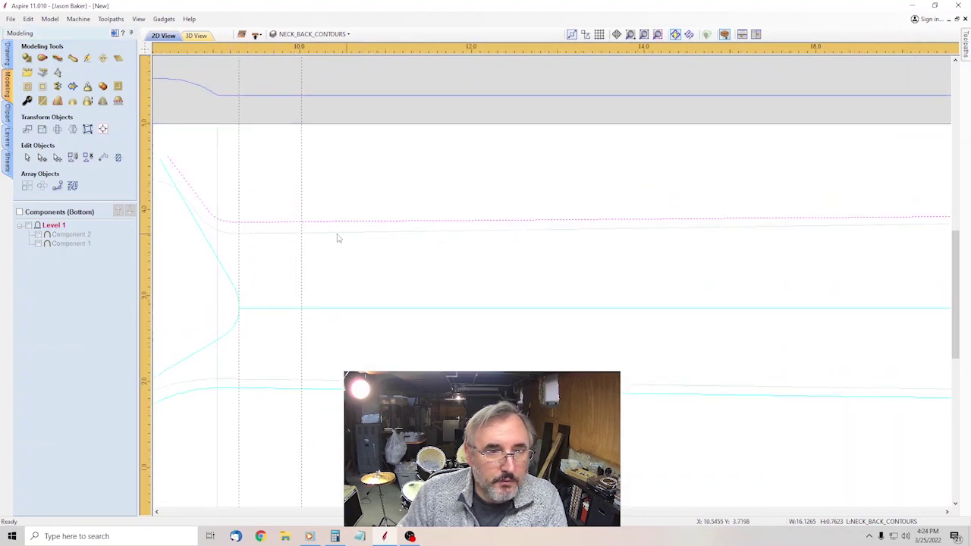
pyautogui.scroll(-5, 312, 211)
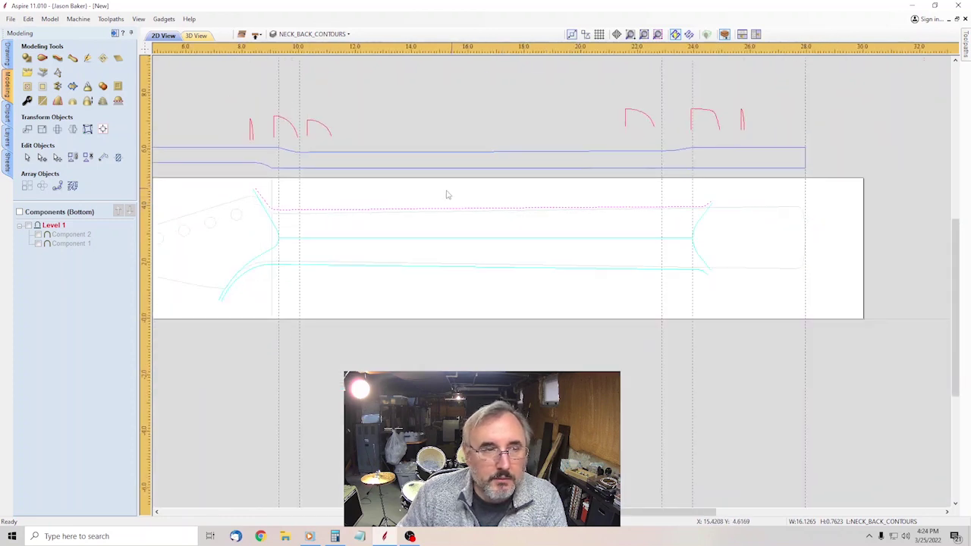
pyautogui.scroll(1, 407, 204)
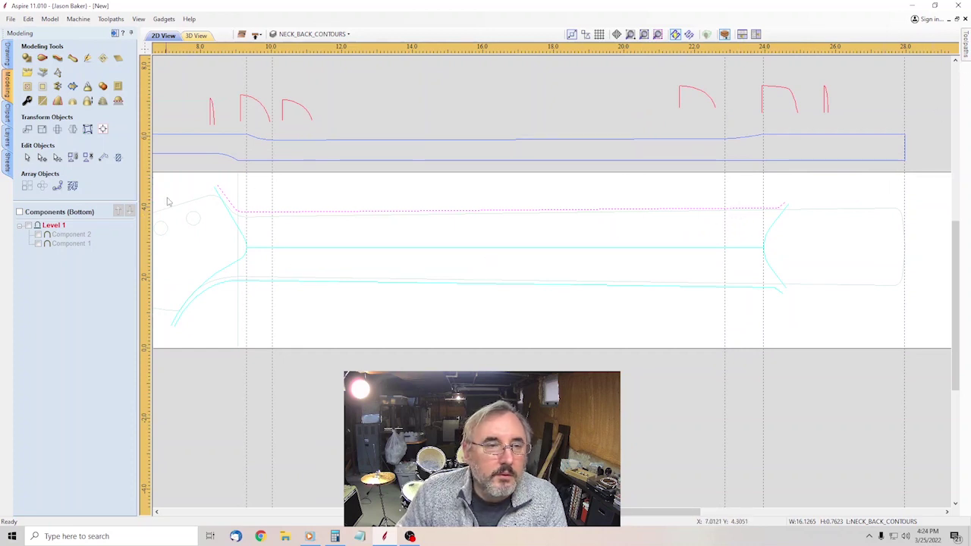
pyautogui.scroll(-1, 258, 211)
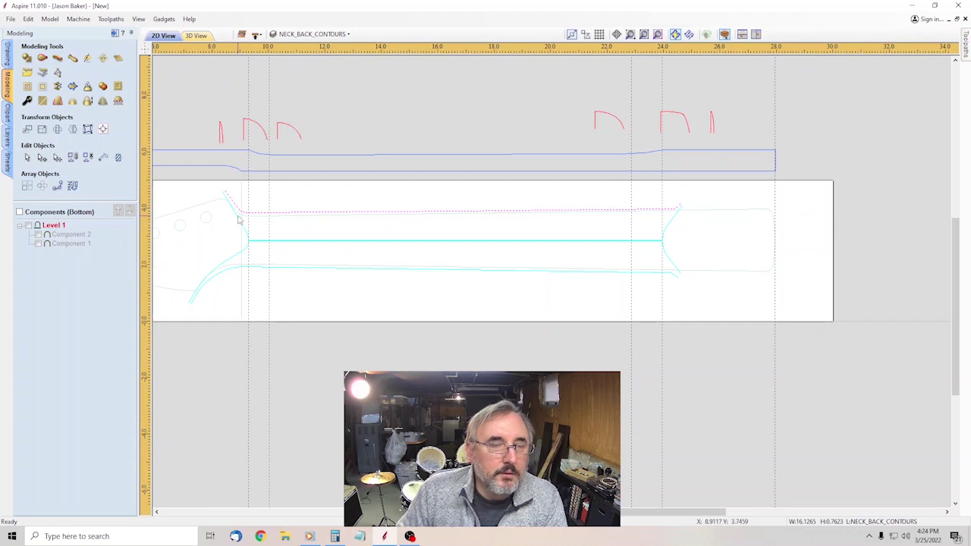
pyautogui.scroll(-2, 915, 269)
pyautogui.scroll(3, 615, 286)
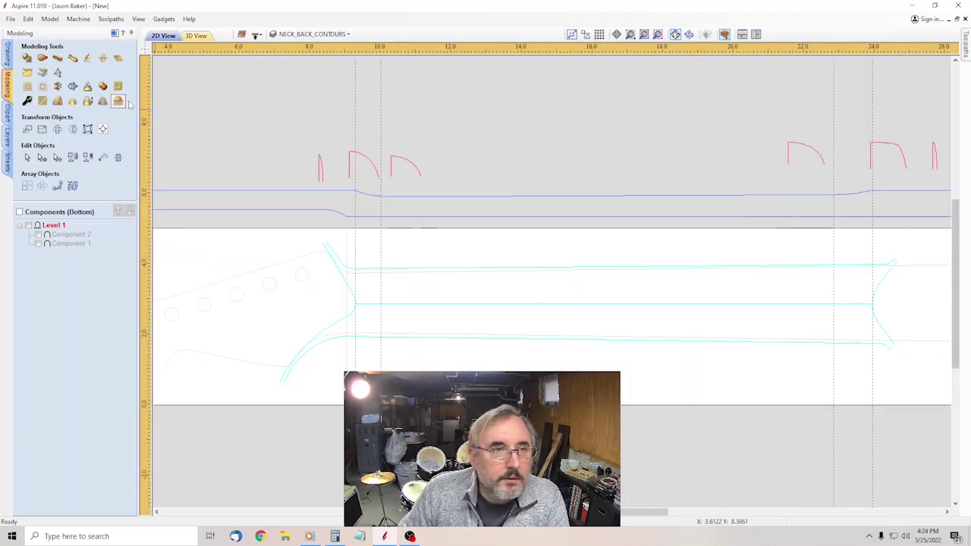
# Delete both neck-back 3D components from the canvas.
pyautogui.click(28, 226)
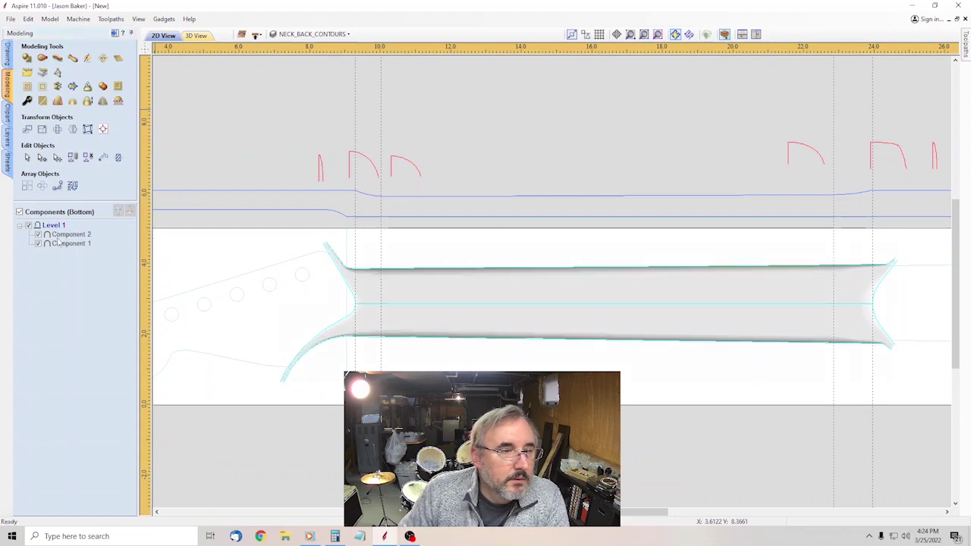
pyautogui.click(487, 297)
pyautogui.press('Delete')
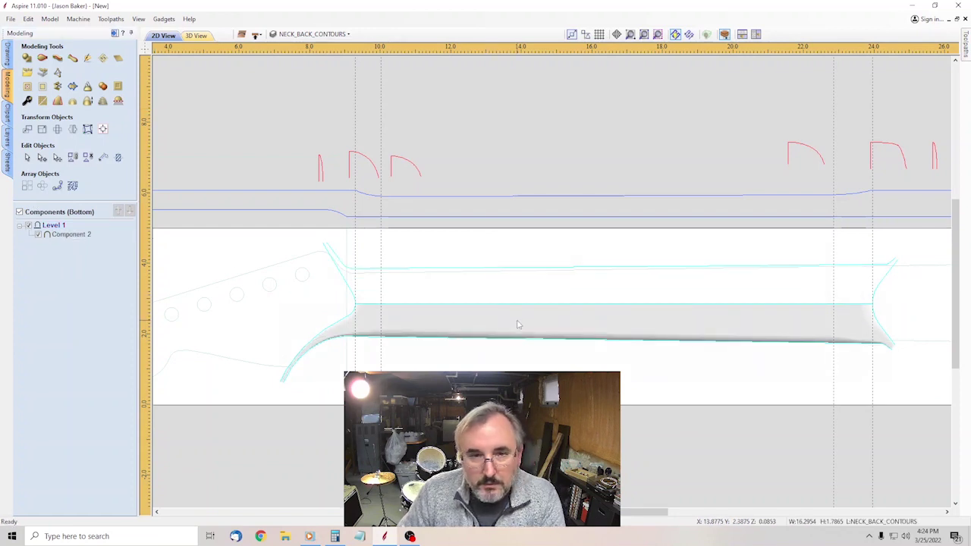
pyautogui.click(516, 323)
pyautogui.press('Delete')
# Delete the Neck 3D Rough and Neck 3D Finish toolpaths.
pyautogui.click(967, 47)
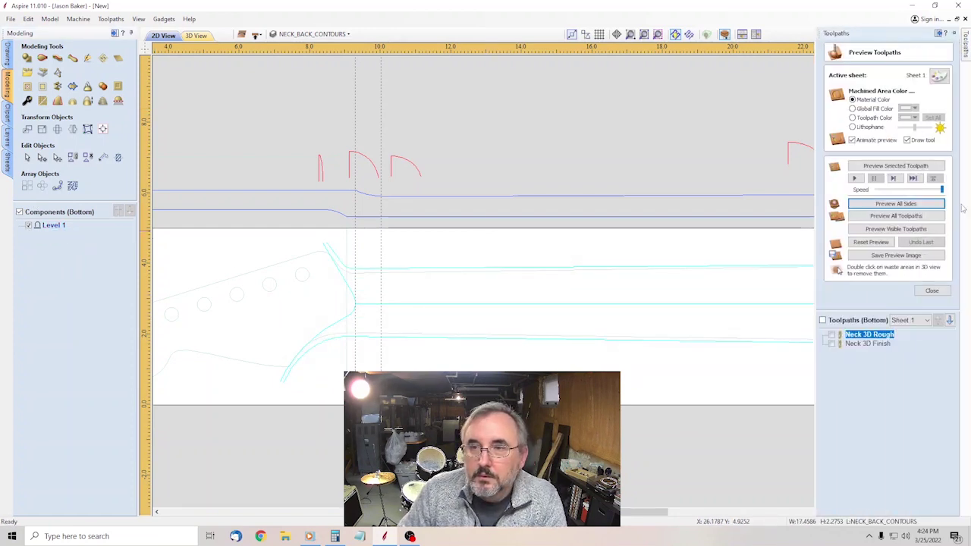
pyautogui.rightClick(886, 341)
pyautogui.moveTo(906, 422)
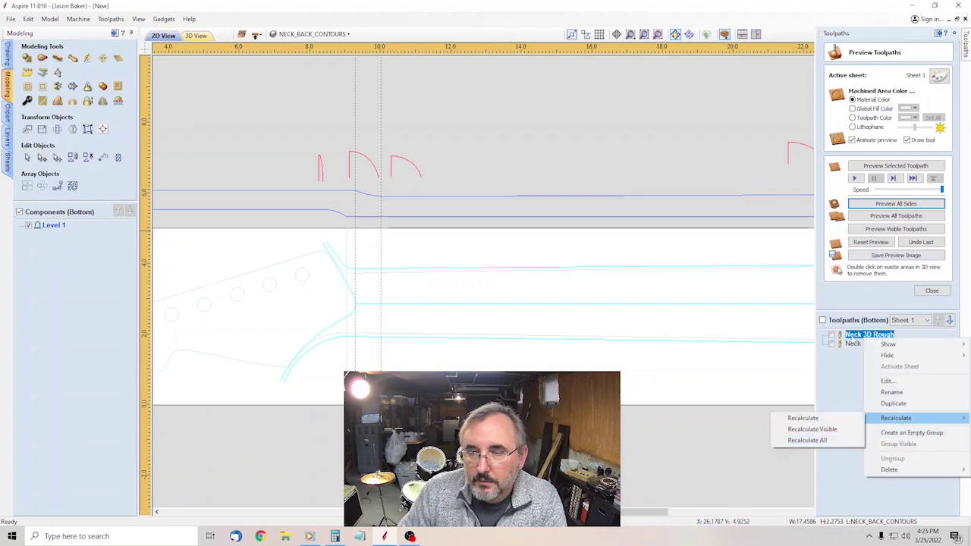
pyautogui.moveTo(889, 469)
pyautogui.click(802, 470)
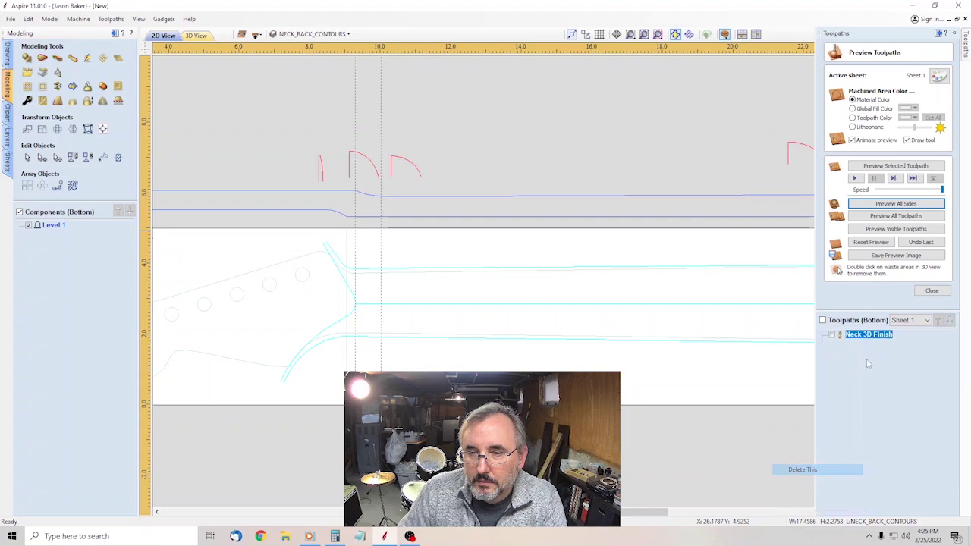
pyautogui.rightClick(865, 342)
pyautogui.moveTo(889, 470)
pyautogui.click(798, 470)
pyautogui.scroll(-1, 441, 178)
# Close the toolpath preview and shift the upper neck contour slightly lower.
pyautogui.scroll(6, 351, 240)
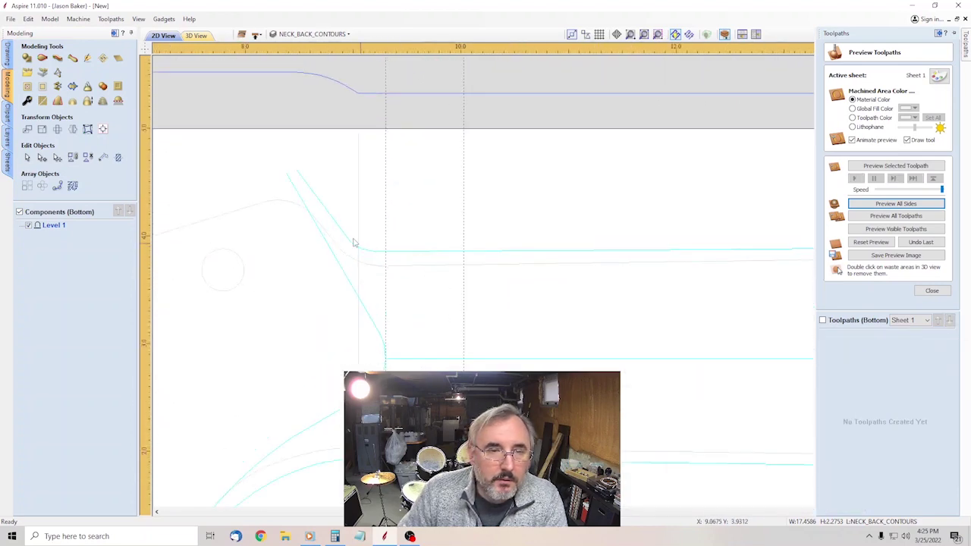
pyautogui.click(403, 275)
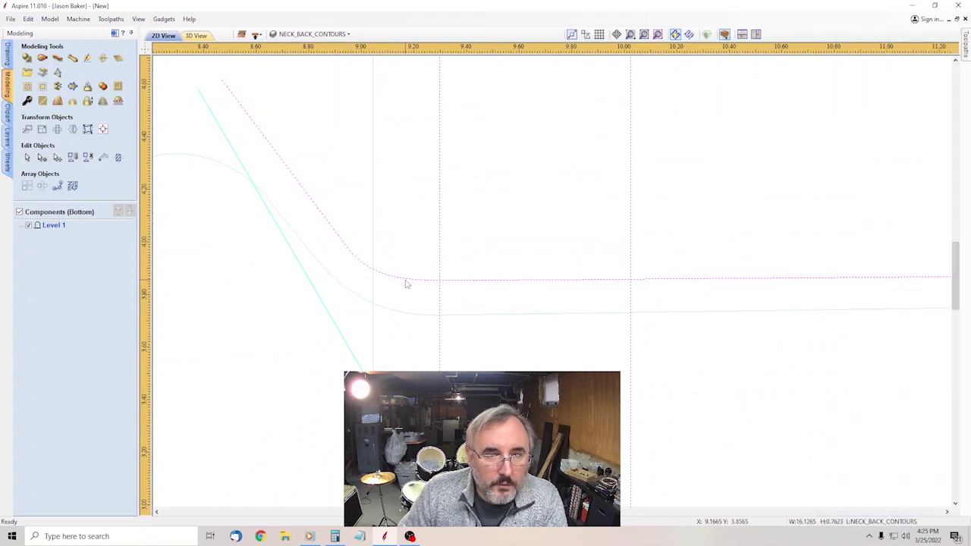
pyautogui.moveTo(409, 282); pyautogui.dragTo(412, 310)
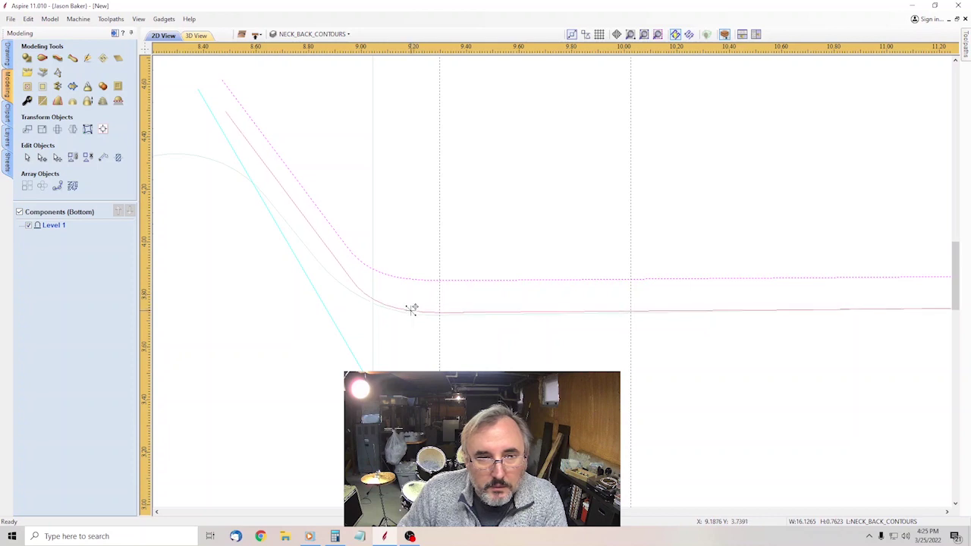
pyautogui.moveTo(412, 310); pyautogui.dragTo(413, 309)
pyautogui.scroll(-5, 663, 247)
pyautogui.scroll(-3, 873, 241)
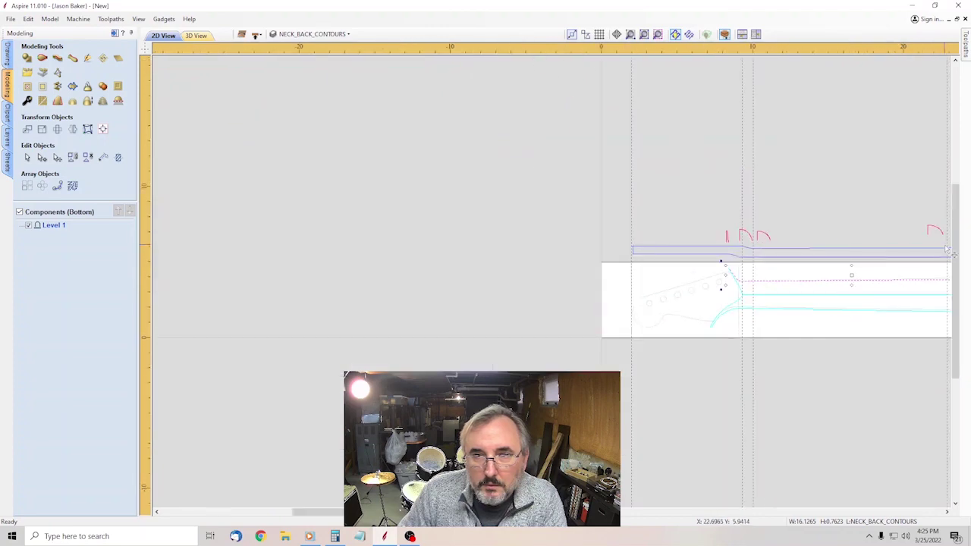
pyautogui.scroll(5, 740, 267)
pyautogui.scroll(3, 657, 300)
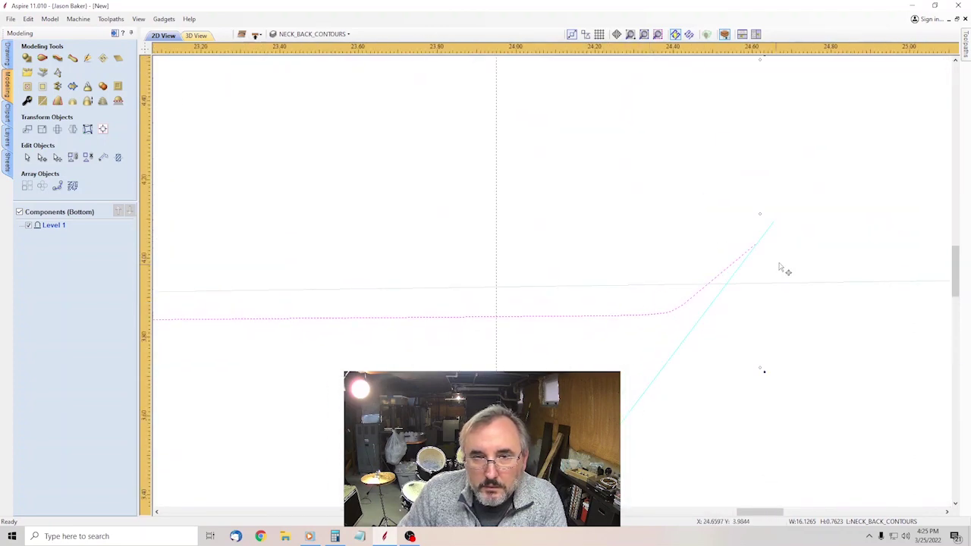
# Box-select the contour's curved-end nodes and nudge them upward.
pyautogui.click(662, 334)
pyautogui.click(665, 315)
pyautogui.click(8, 57)
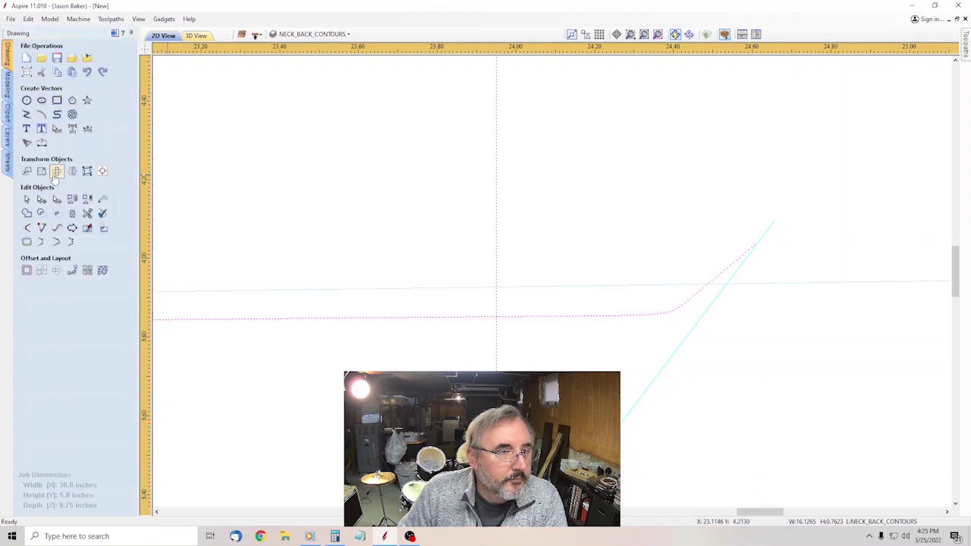
pyautogui.click(41, 199)
pyautogui.moveTo(548, 188); pyautogui.dragTo(717, 337)
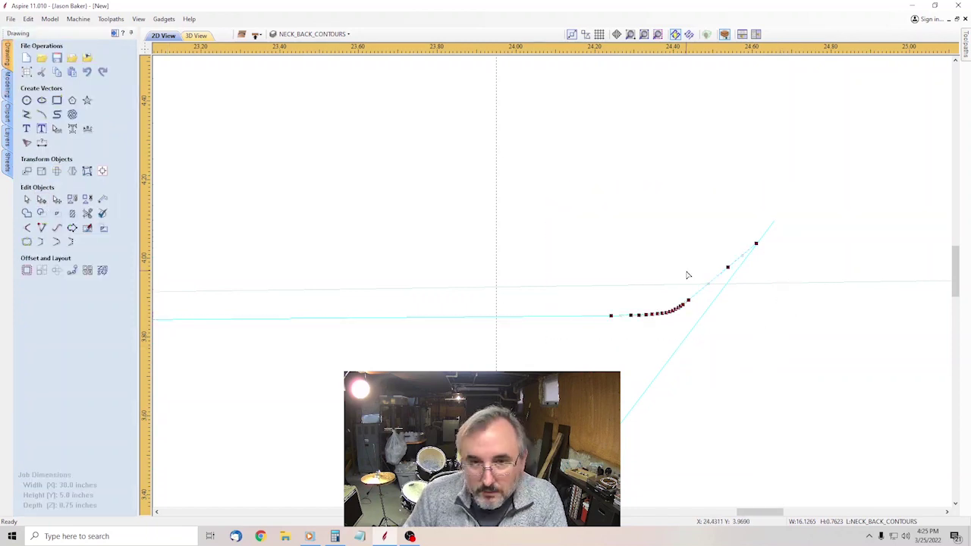
pyautogui.press('Up')
pyautogui.press('Up')
pyautogui.press('Up')
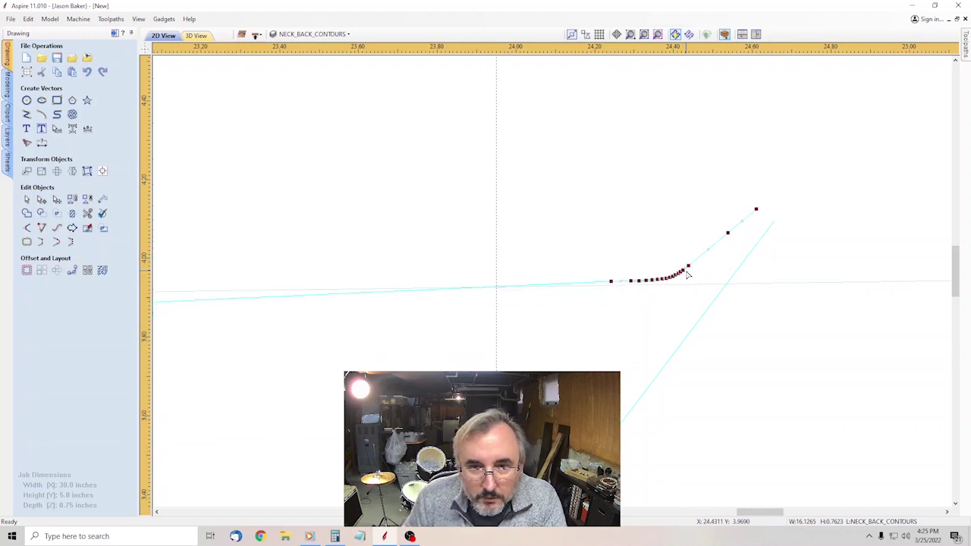
pyautogui.scroll(-3, 660, 274)
pyautogui.scroll(1, 480, 257)
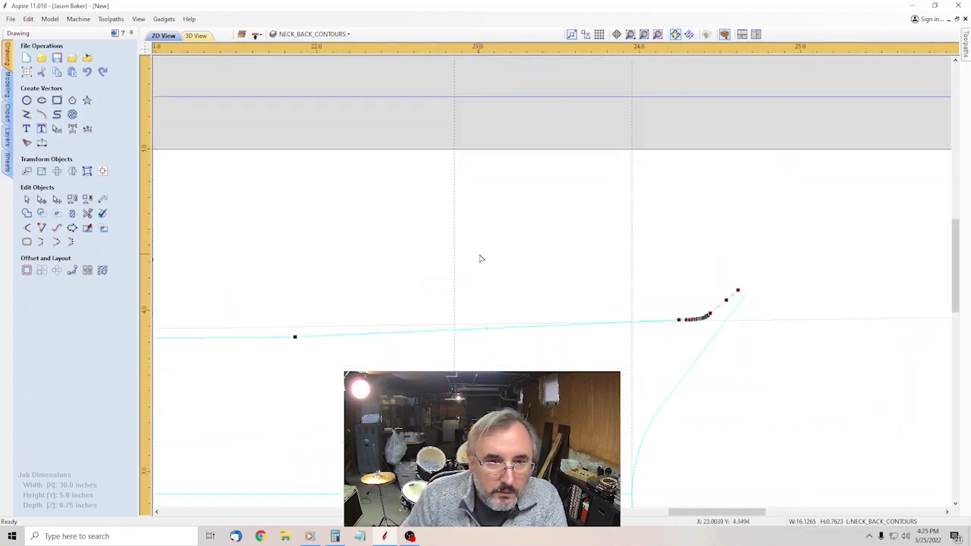
# Delete the extra stray points along the contour line.
pyautogui.rightClick(295, 338)
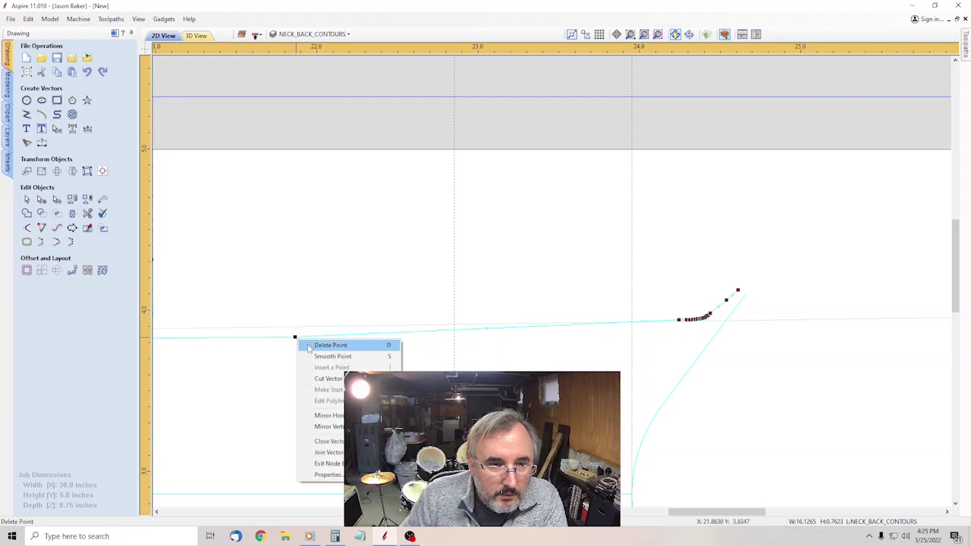
pyautogui.click(316, 348)
pyautogui.scroll(-8, 504, 370)
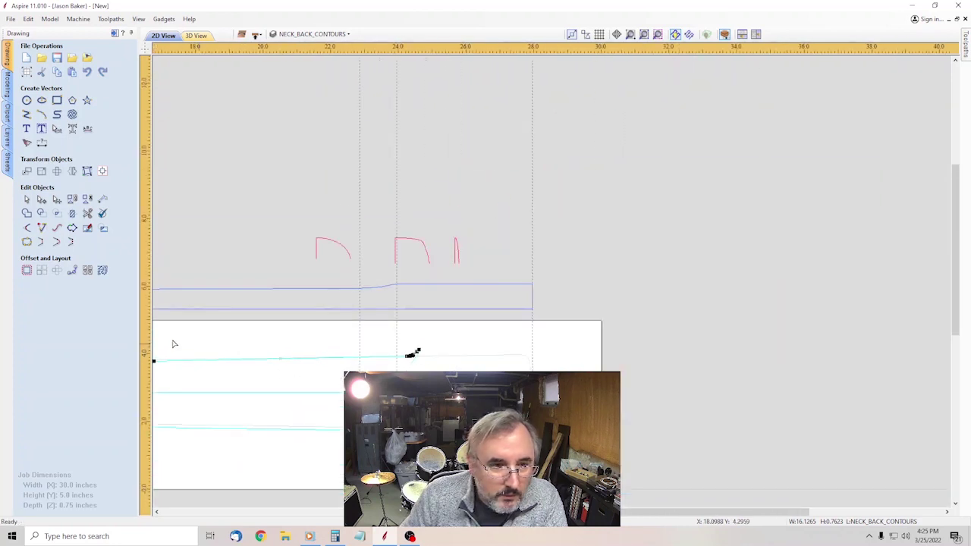
pyautogui.scroll(8, 213, 288)
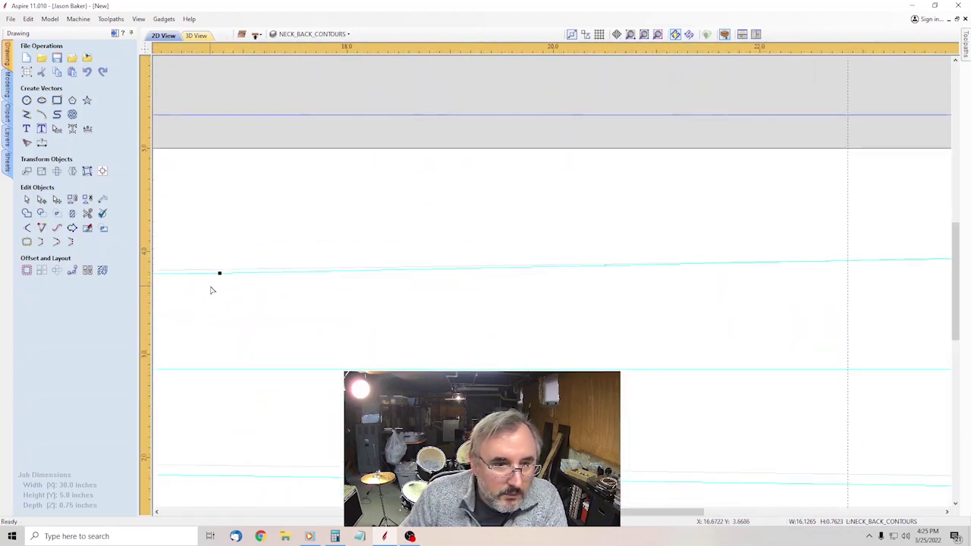
pyautogui.rightClick(224, 267)
pyautogui.click(250, 284)
pyautogui.scroll(-6, 594, 323)
pyautogui.scroll(6, 371, 319)
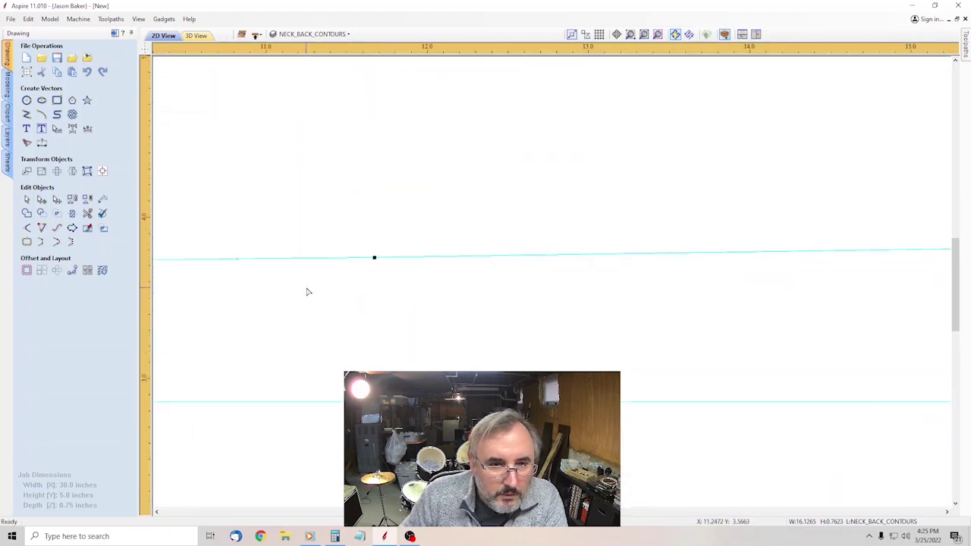
pyautogui.rightClick(385, 258)
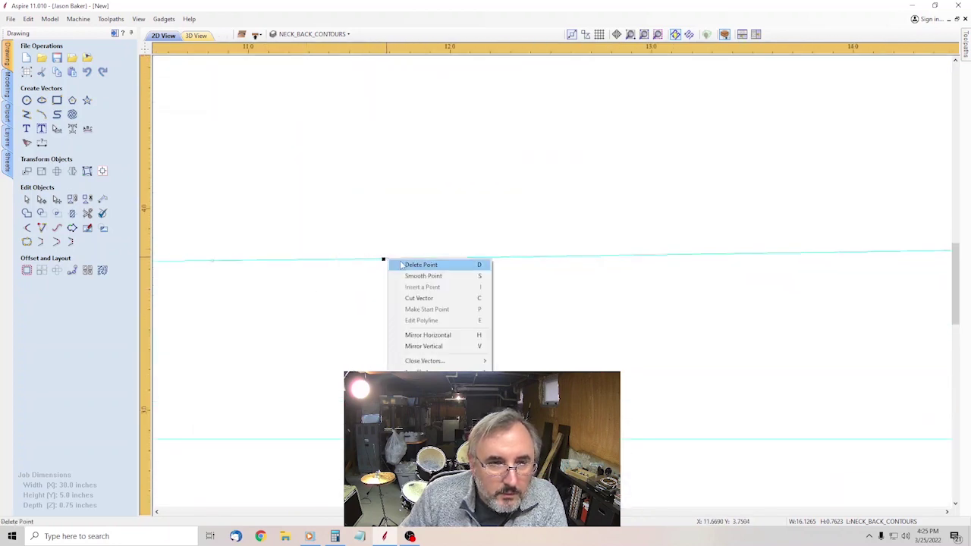
pyautogui.click(395, 265)
pyautogui.scroll(-3, 235, 285)
pyautogui.scroll(3, 247, 275)
pyautogui.scroll(2, 335, 287)
pyautogui.scroll(-6, 529, 342)
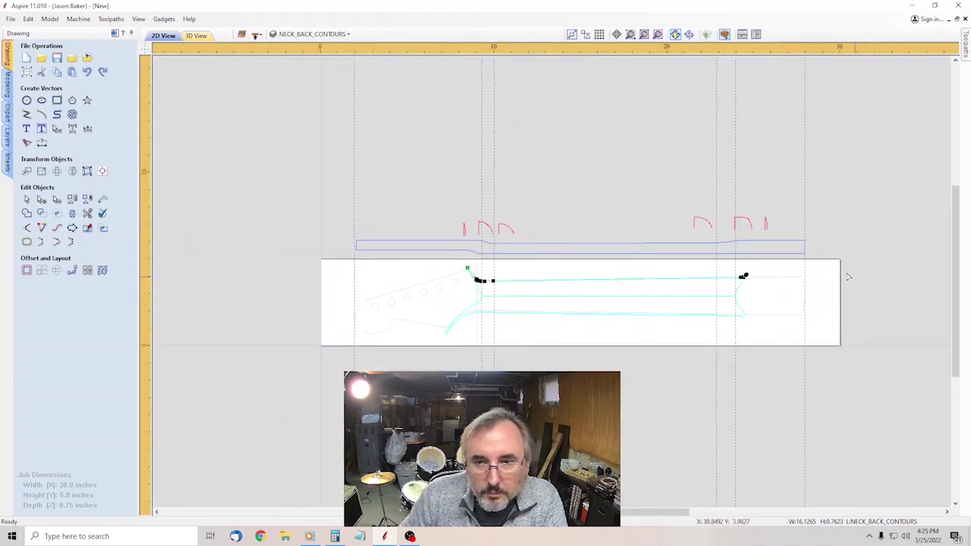
pyautogui.scroll(2, 906, 316)
pyautogui.scroll(2, 906, 315)
pyautogui.scroll(3, 785, 316)
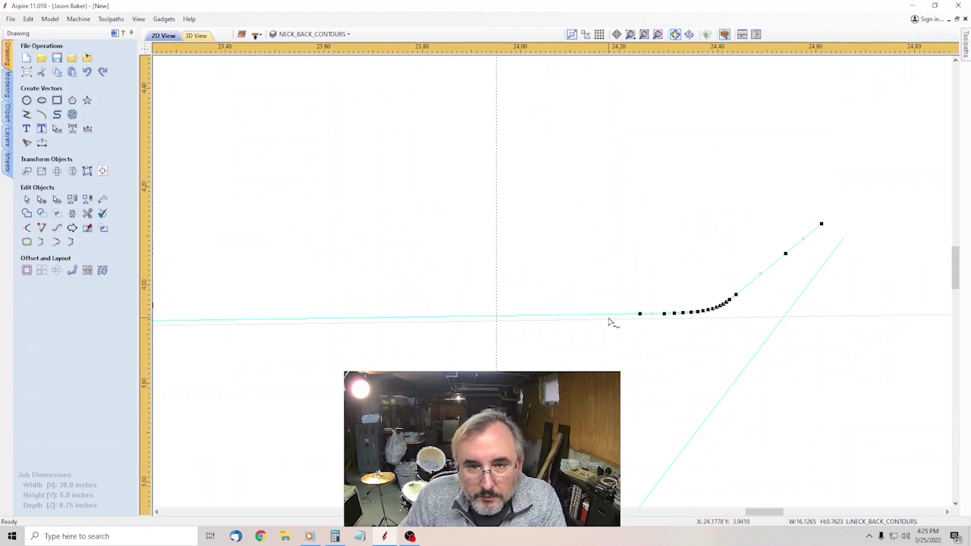
pyautogui.scroll(1, 768, 315)
pyautogui.scroll(-5, 682, 329)
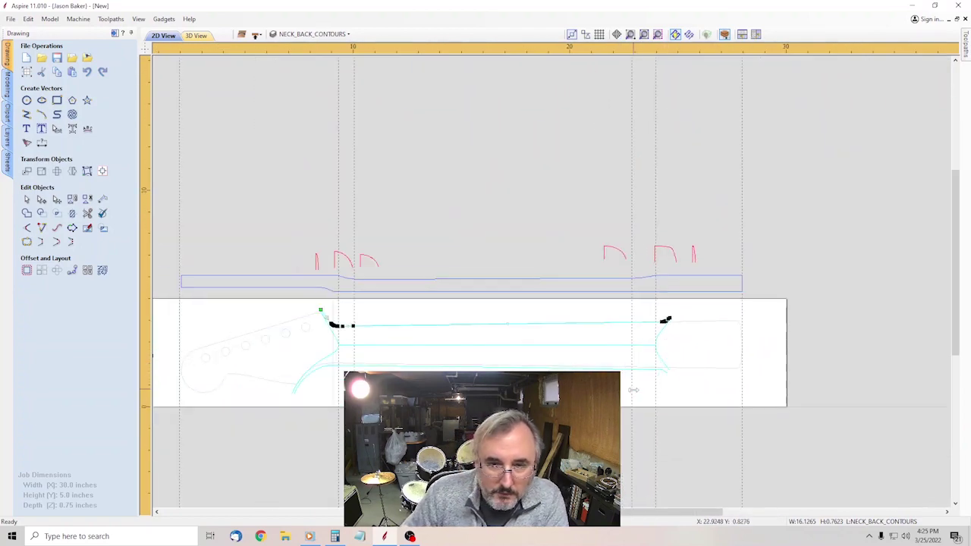
# Move the reshaped contour slightly upward.
pyautogui.scroll(2, 193, 355)
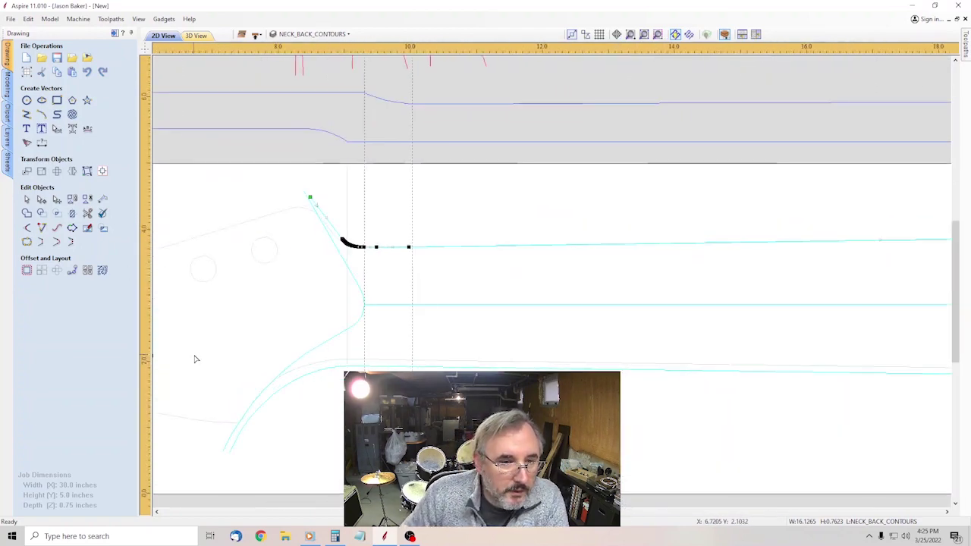
pyautogui.click(27, 199)
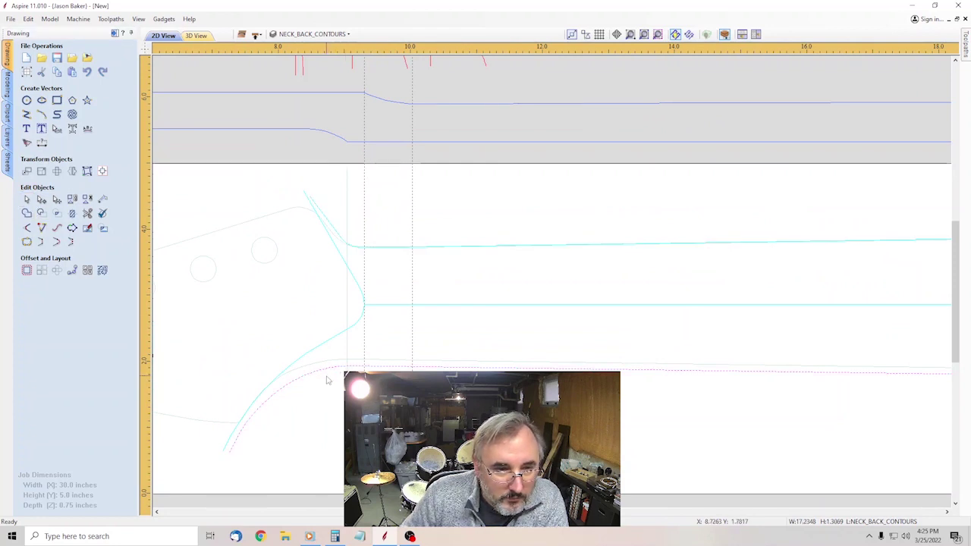
pyautogui.scroll(2, 327, 380)
pyautogui.moveTo(318, 364); pyautogui.dragTo(311, 353)
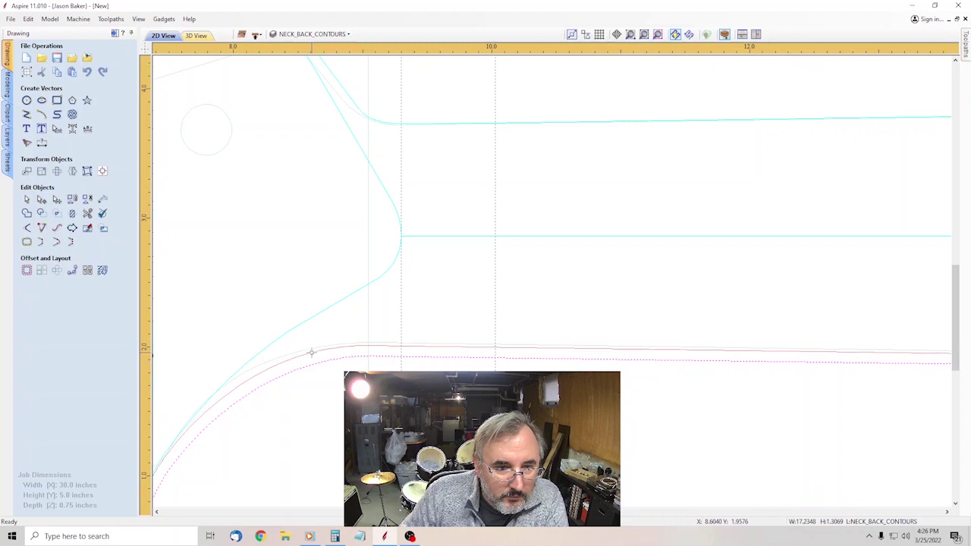
pyautogui.scroll(-3, 311, 354)
pyautogui.scroll(3, 311, 442)
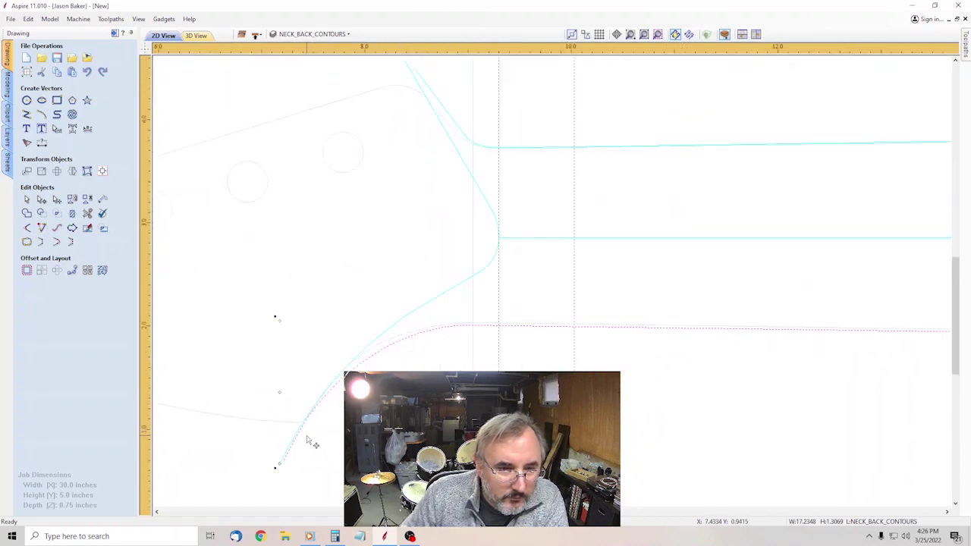
pyautogui.scroll(3, 310, 441)
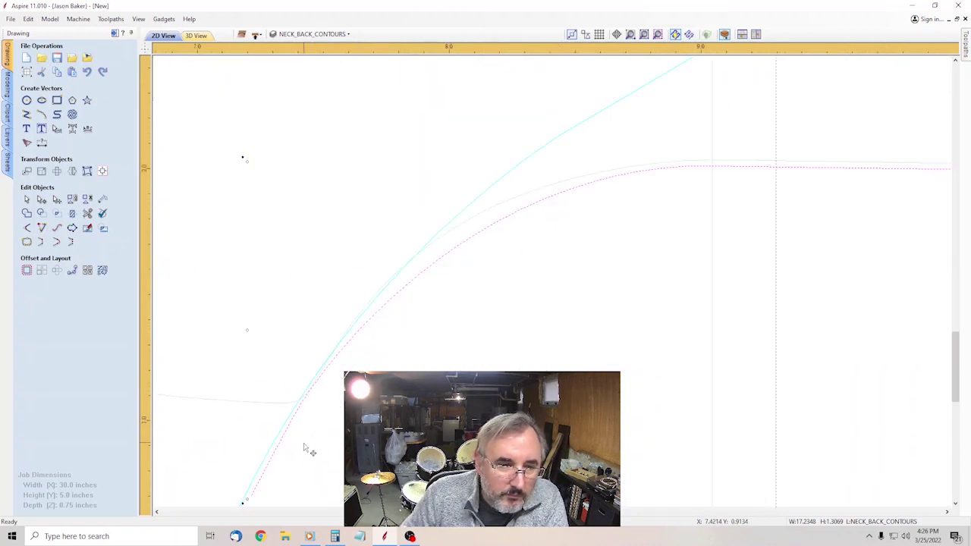
pyautogui.scroll(-1, 306, 440)
pyautogui.scroll(-5, 557, 406)
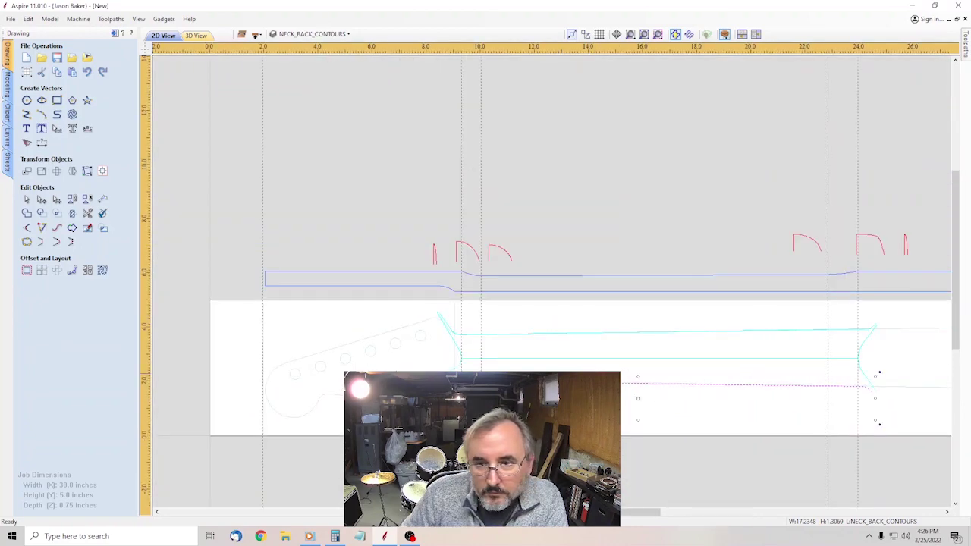
pyautogui.scroll(5, 219, 406)
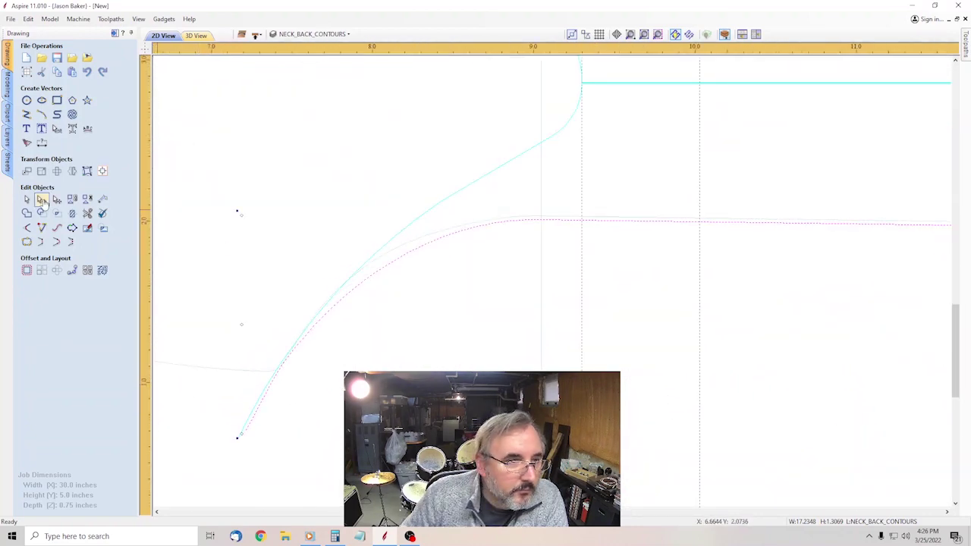
# Cut the lower curve apart at its junction node.
pyautogui.click(42, 200)
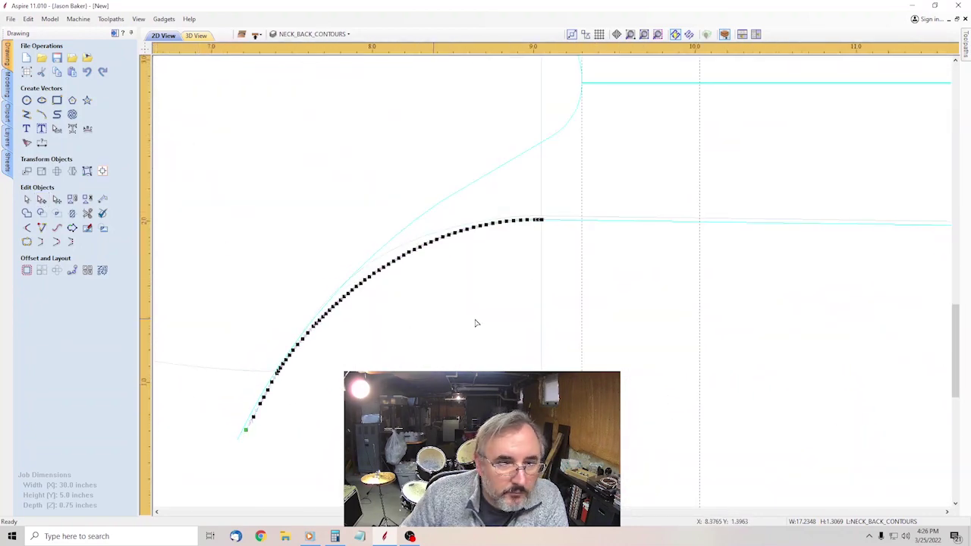
pyautogui.click(372, 361)
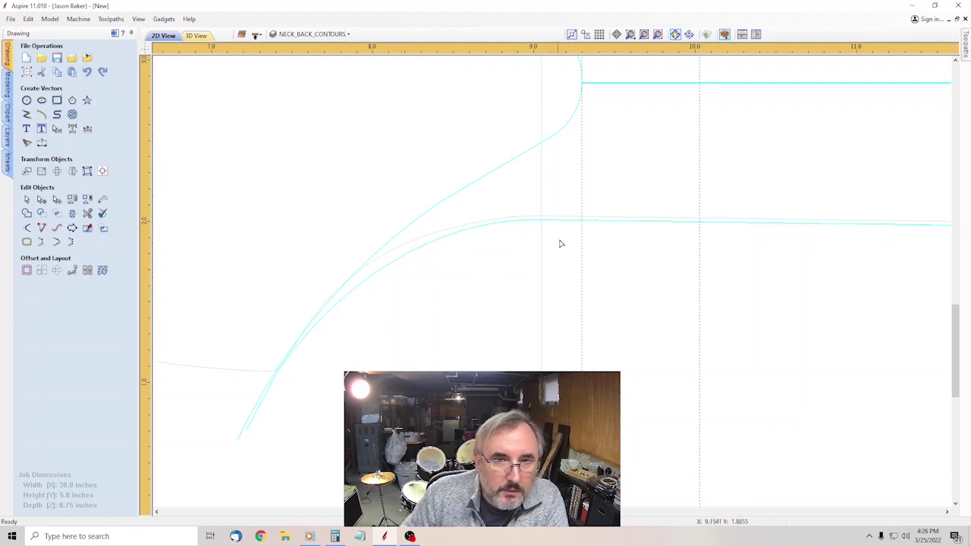
pyautogui.click(336, 305)
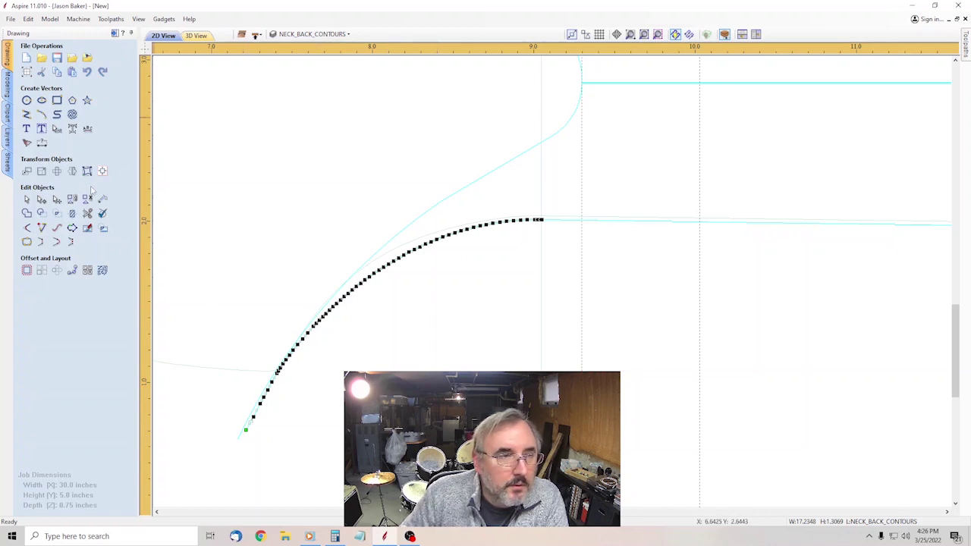
pyautogui.click(553, 247)
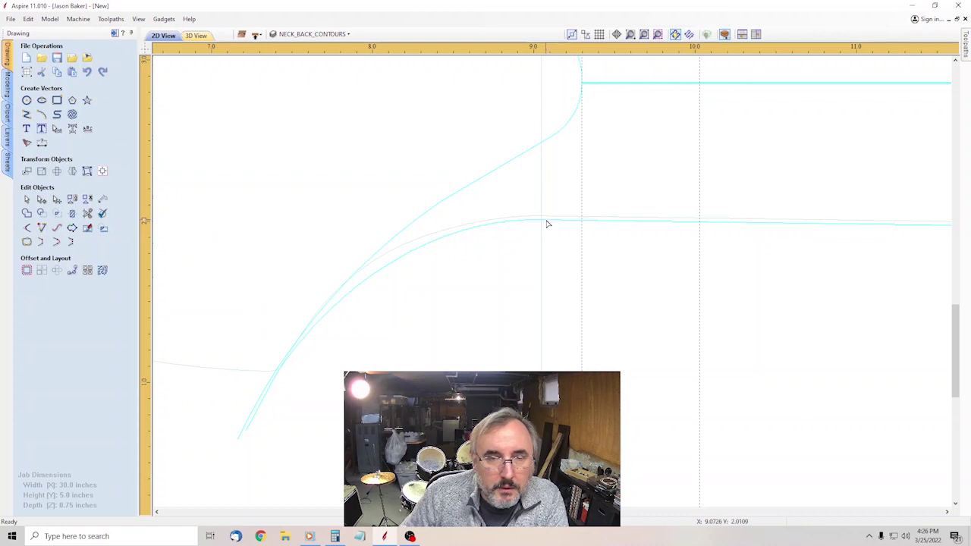
pyautogui.click(546, 222)
pyautogui.rightClick(544, 220)
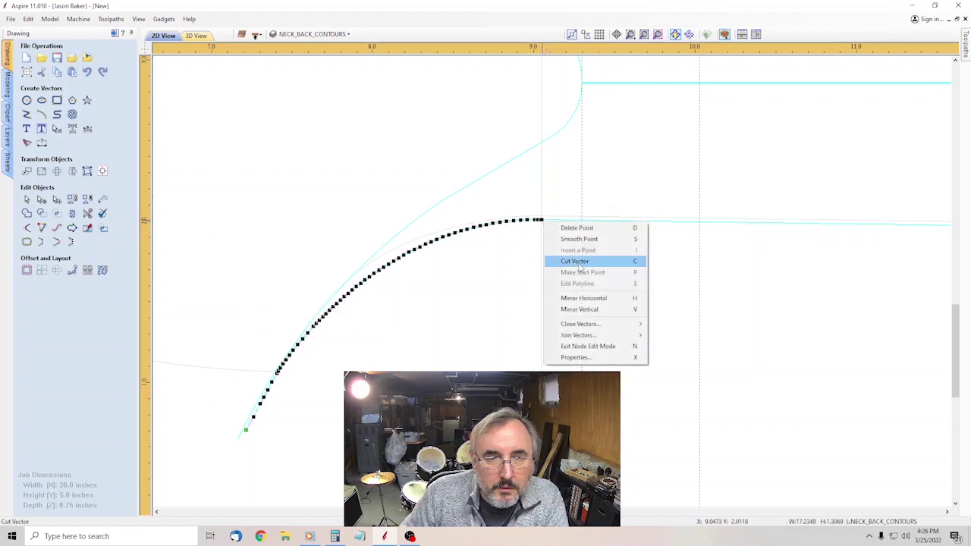
pyautogui.click(576, 261)
pyautogui.click(495, 241)
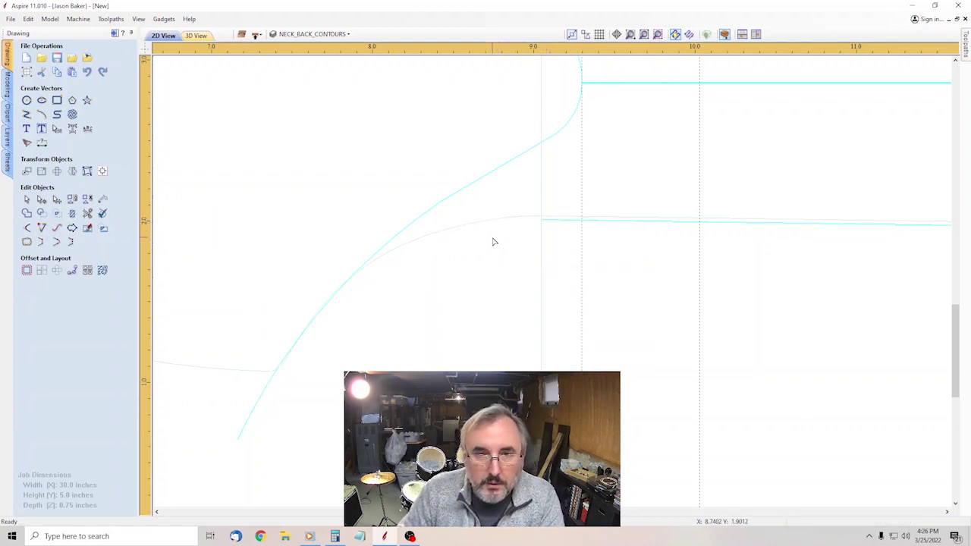
# Draw two three-point arcs along the transition curve, the second ending near X 7.2.
pyautogui.click(42, 114)
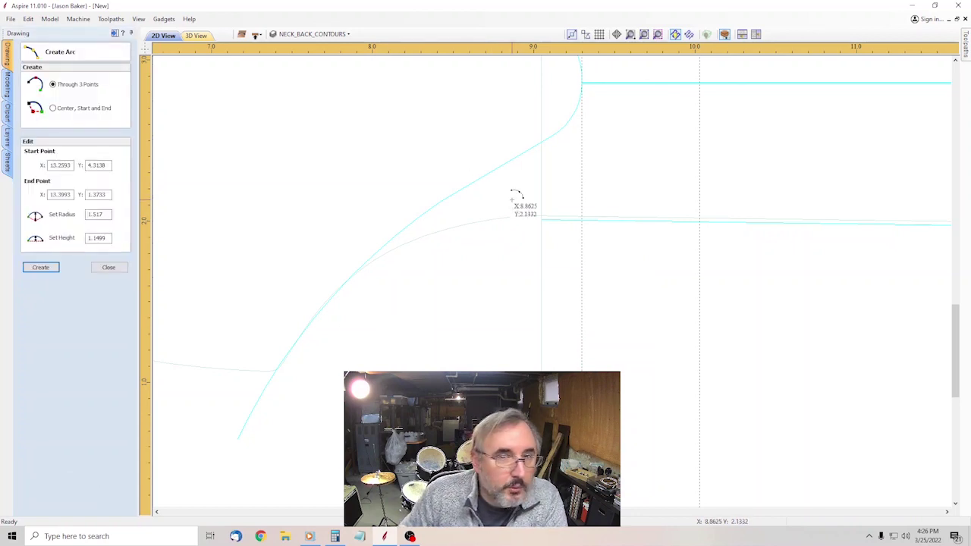
pyautogui.scroll(4, 543, 218)
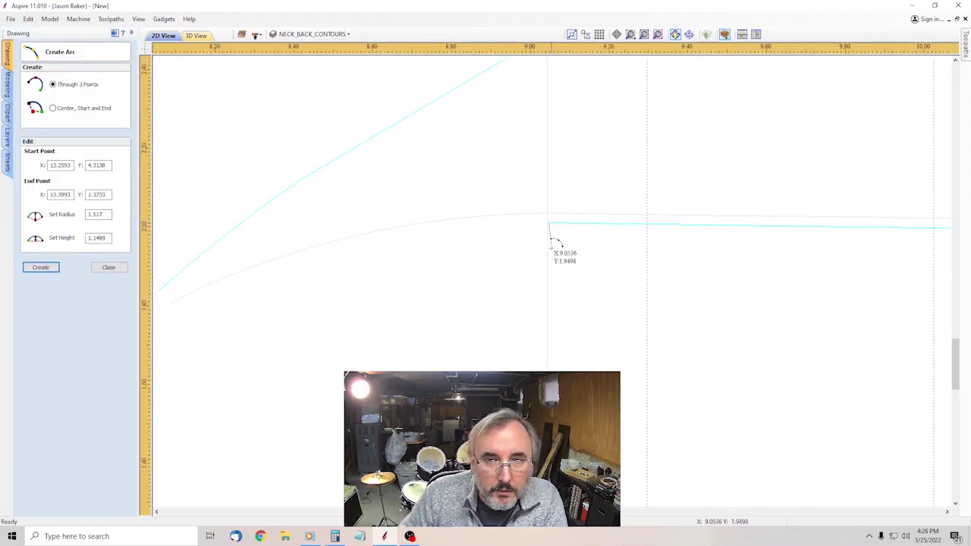
pyautogui.scroll(-2, 540, 243)
pyautogui.click(535, 245)
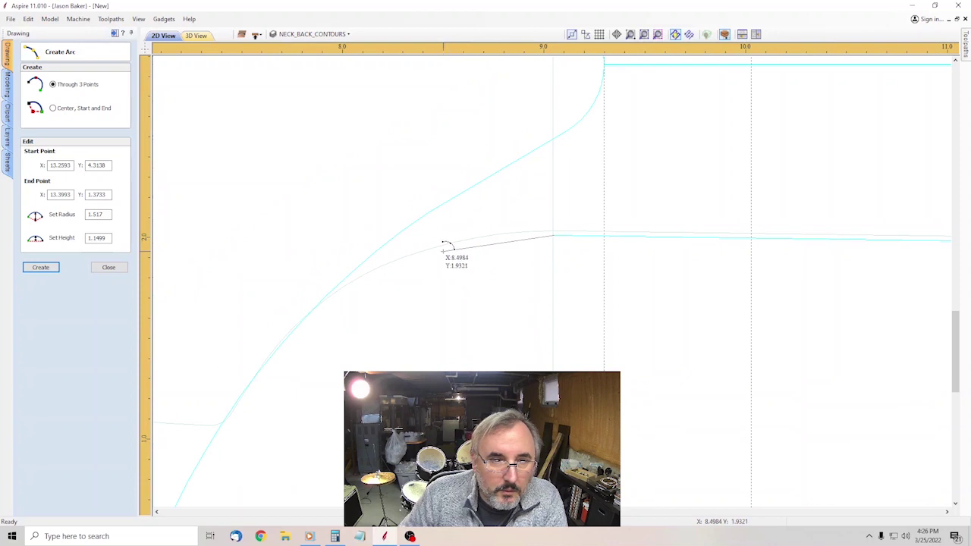
pyautogui.click(441, 251)
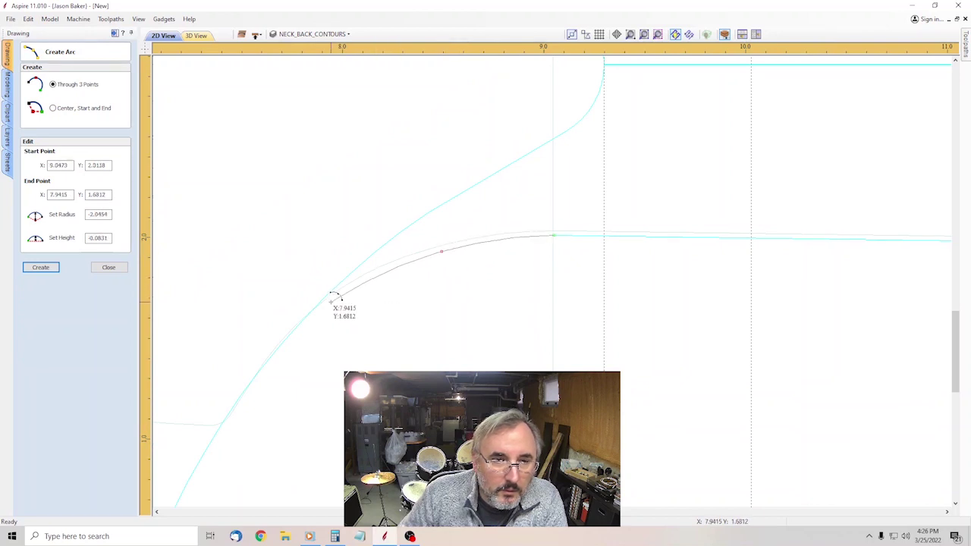
pyautogui.click(334, 297)
pyautogui.scroll(-3, 370, 287)
pyautogui.scroll(1, 361, 301)
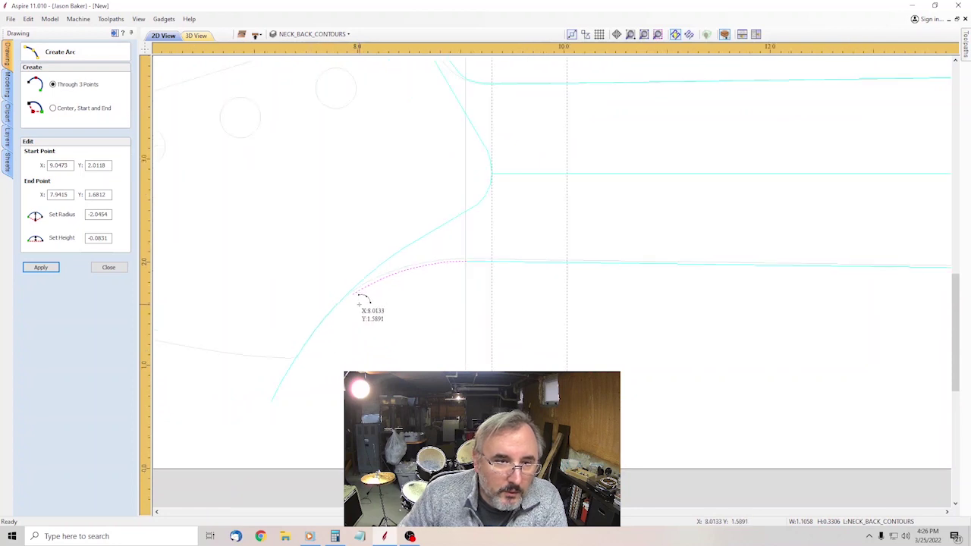
pyautogui.click(351, 296)
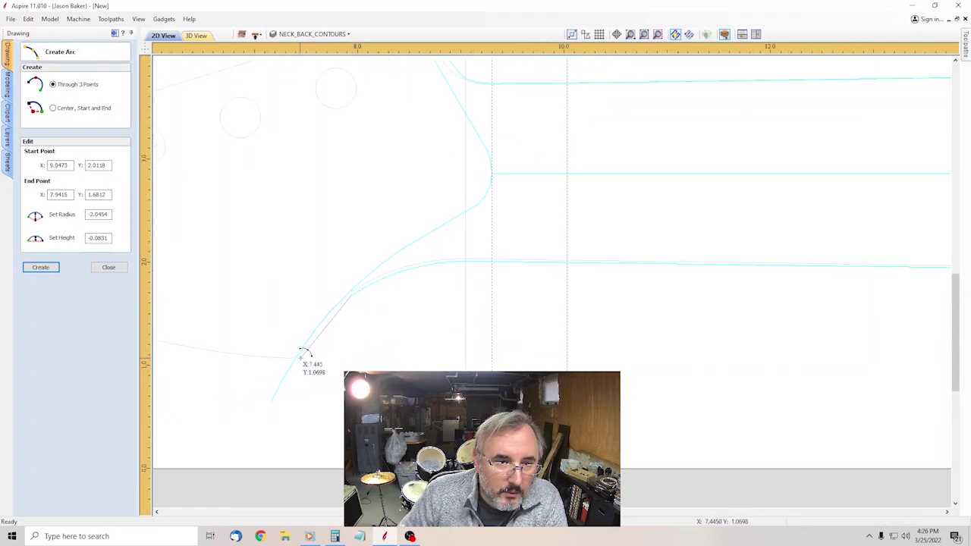
pyautogui.click(302, 356)
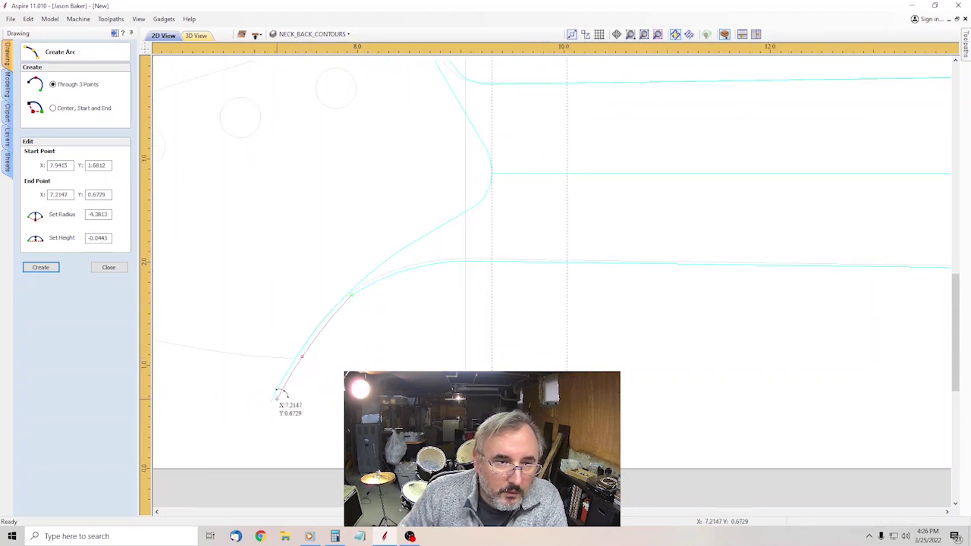
pyautogui.scroll(4, 282, 395)
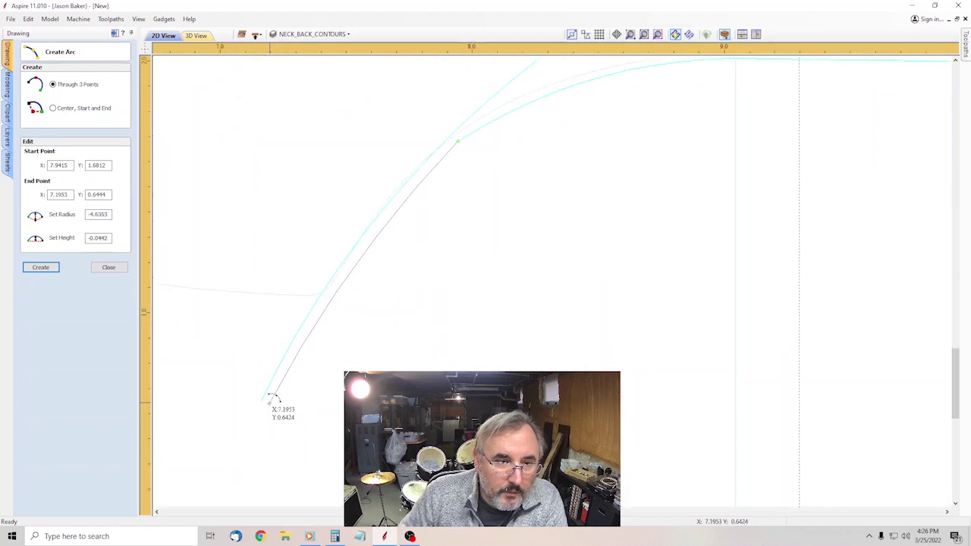
pyautogui.click(271, 397)
pyautogui.press('Escape')
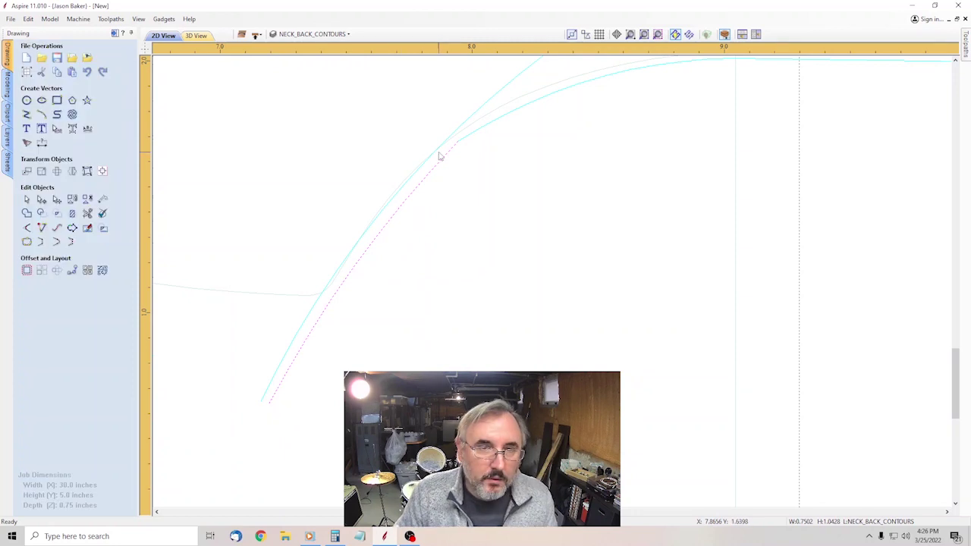
# Insert an extra node in the middle of the new arc.
pyautogui.click(42, 199)
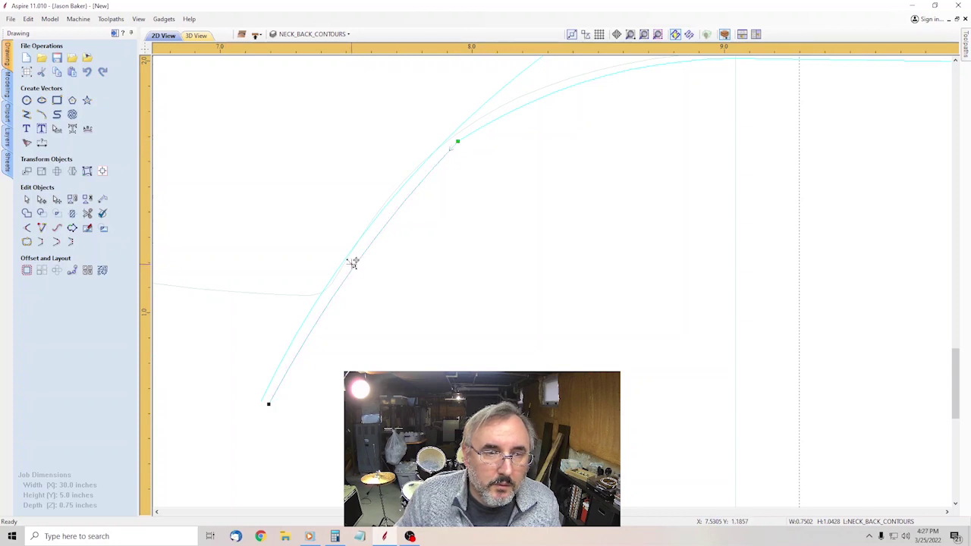
pyautogui.doubleClick(350, 263)
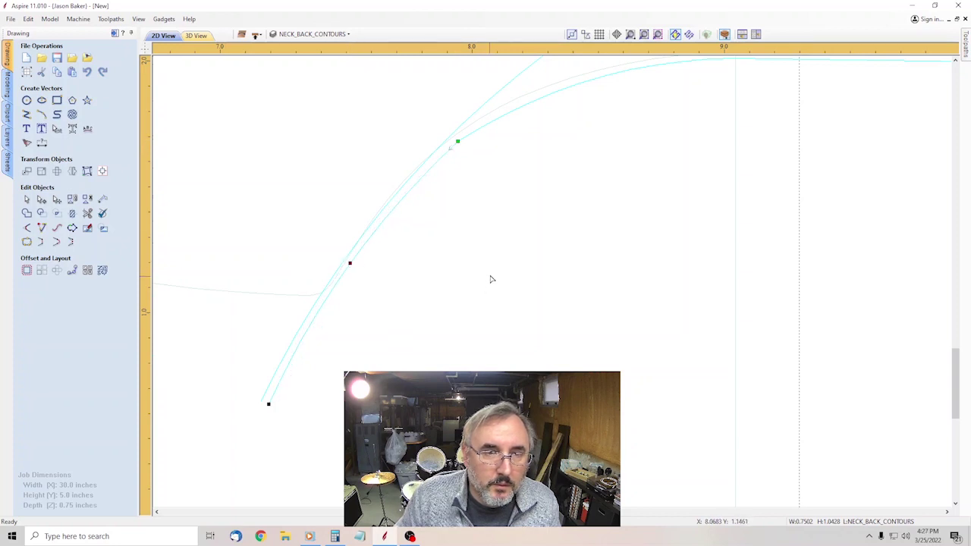
pyautogui.scroll(-3, 486, 273)
pyautogui.scroll(4, 488, 265)
pyautogui.scroll(-3, 472, 210)
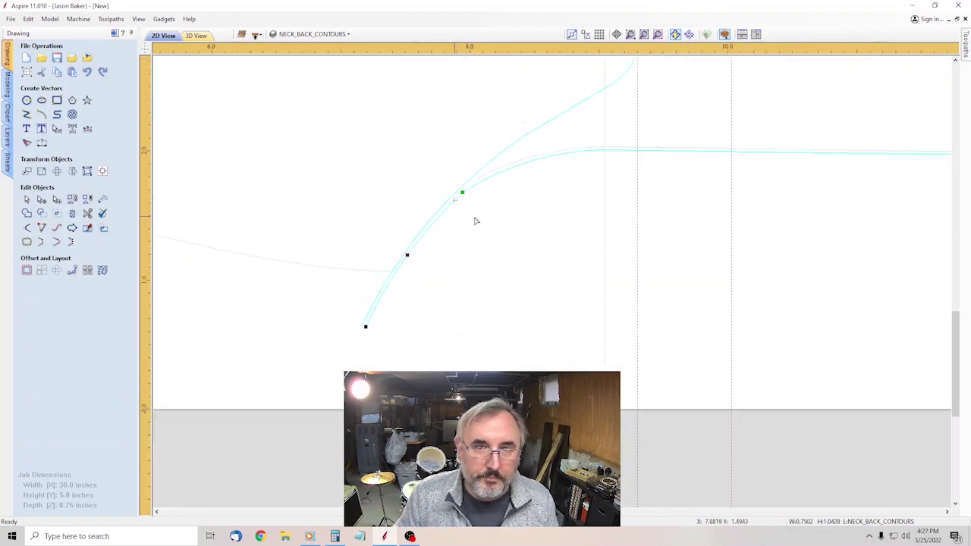
pyautogui.scroll(-3, 538, 203)
pyautogui.scroll(-3, 779, 228)
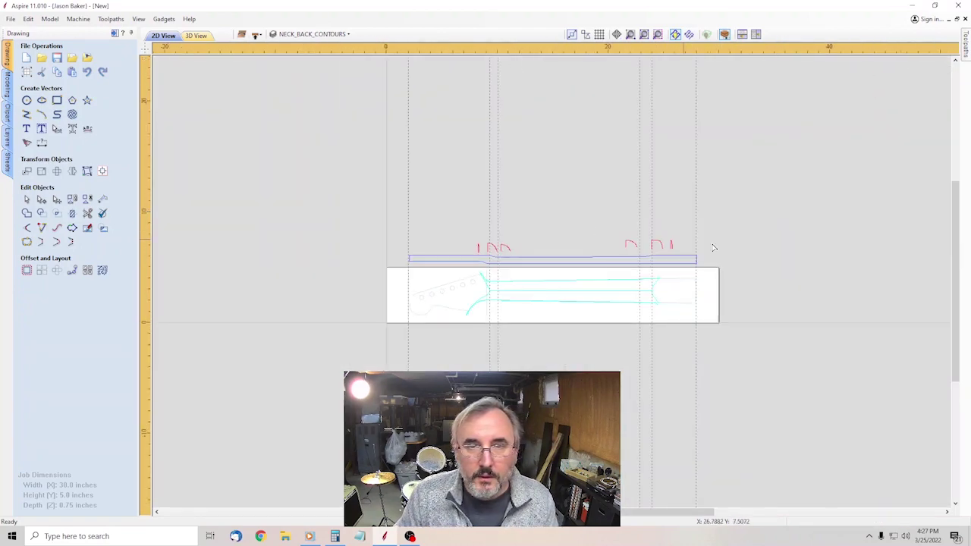
pyautogui.scroll(6, 776, 258)
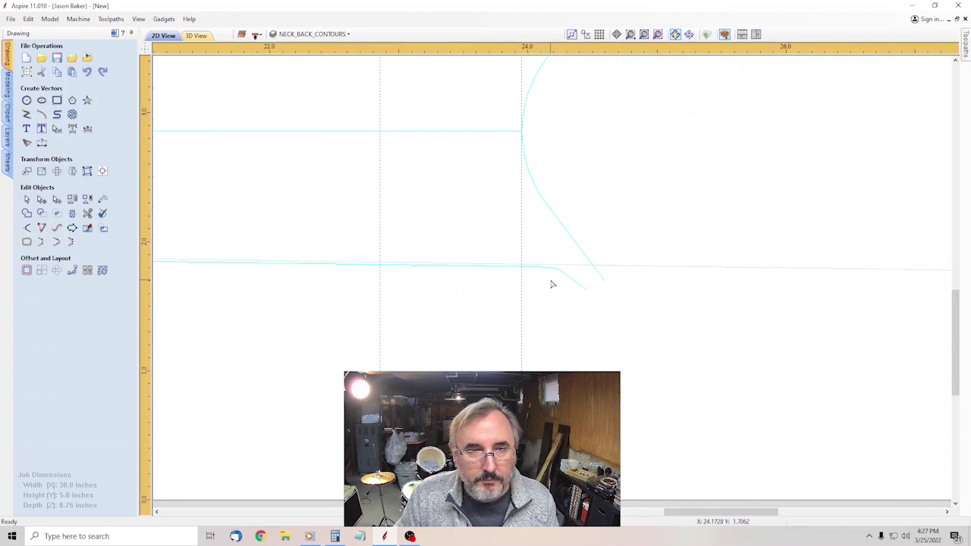
pyautogui.scroll(3, 552, 284)
pyautogui.scroll(-3, 588, 304)
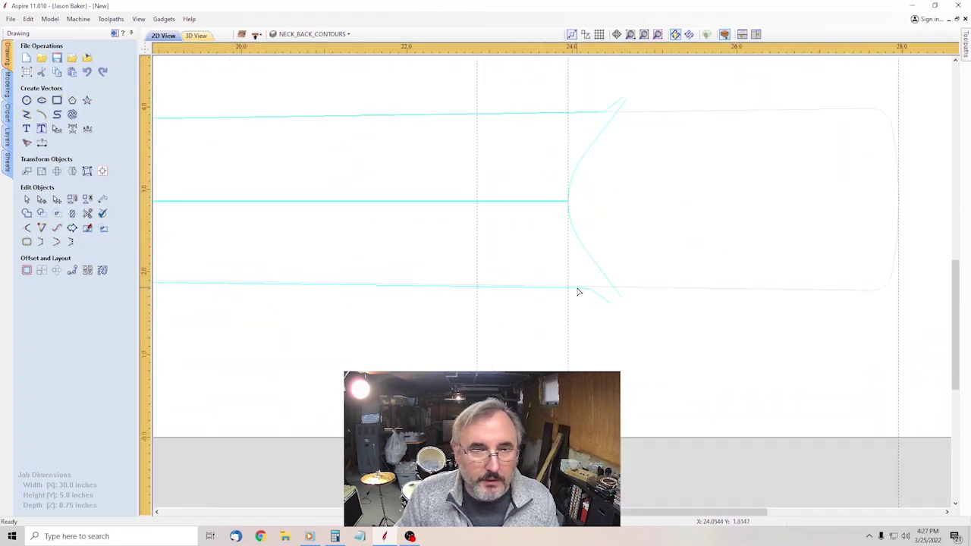
# Select all nodes of the heel-end curve and nudge them slightly upward.
pyautogui.moveTo(547, 257); pyautogui.dragTo(605, 311)
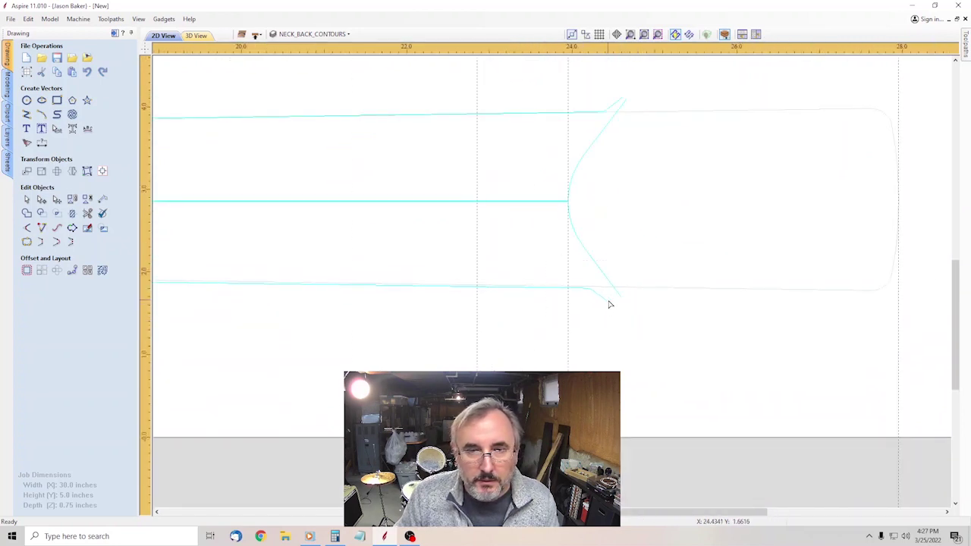
pyautogui.click(609, 304)
pyautogui.scroll(4, 609, 305)
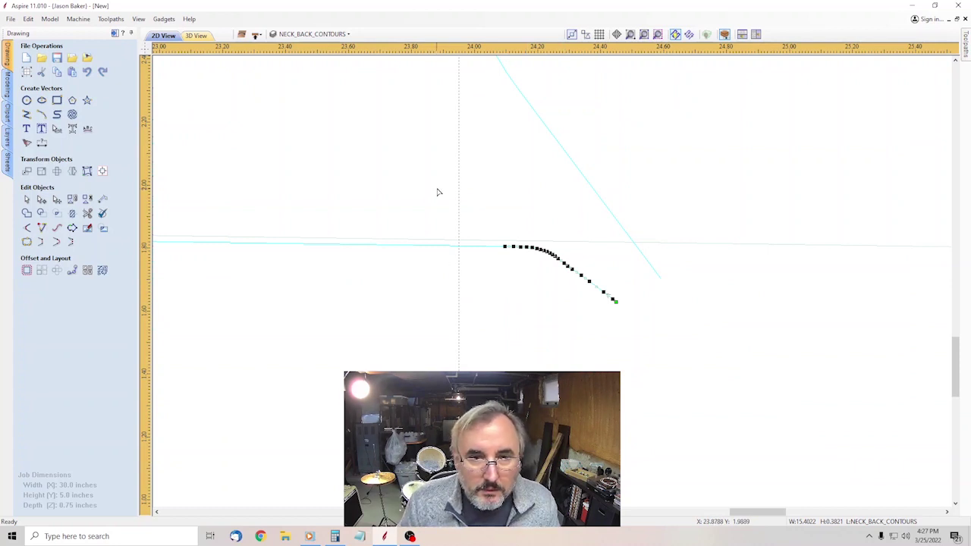
pyautogui.moveTo(455, 175); pyautogui.dragTo(711, 337)
pyautogui.press('Up')
pyautogui.press('Up')
pyautogui.press('Up')
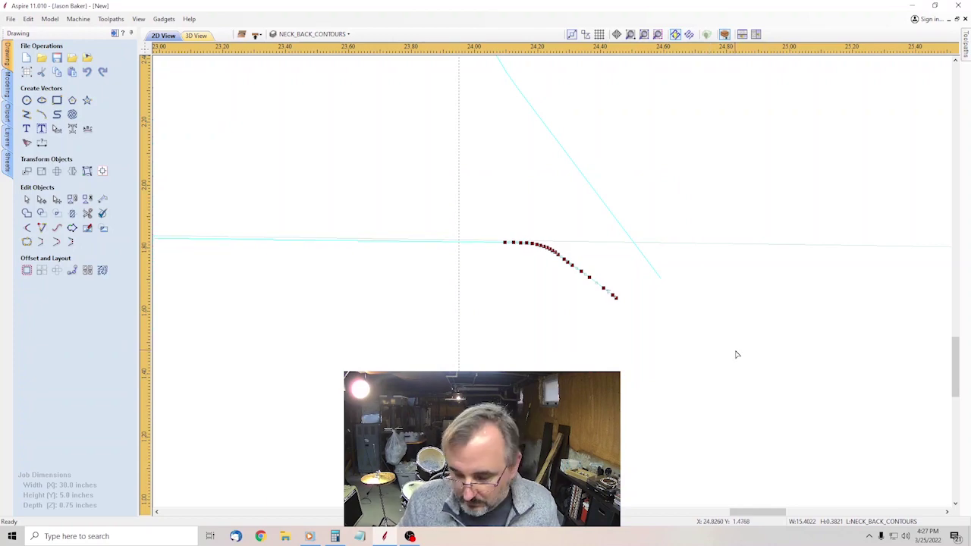
pyautogui.scroll(-3, 735, 355)
pyautogui.scroll(-3, 240, 362)
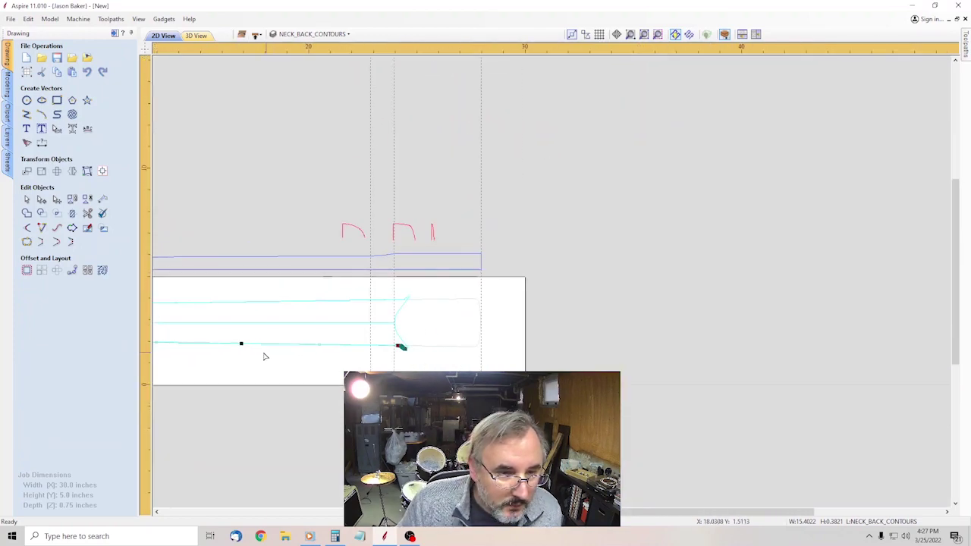
pyautogui.scroll(5, 254, 357)
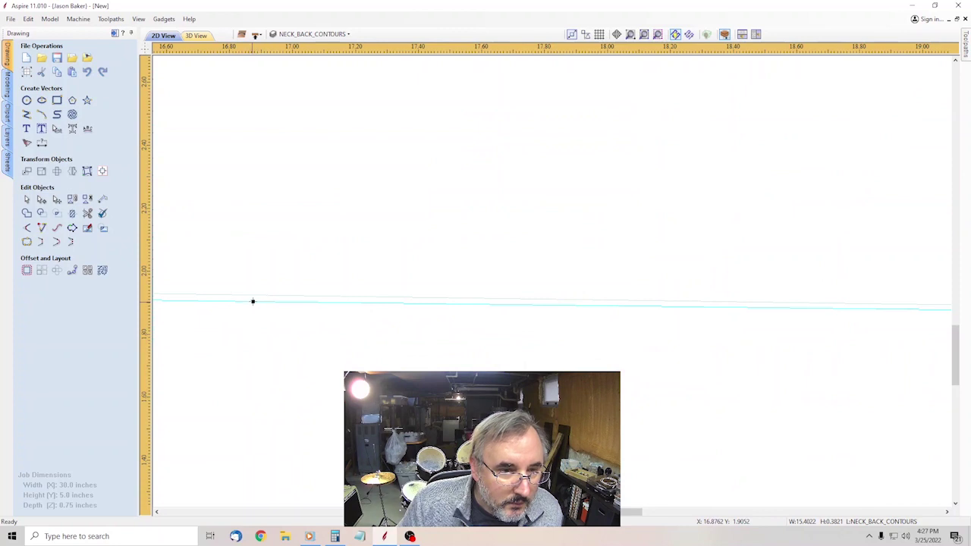
# Raise the lower neck line segment to the right of the node.
pyautogui.rightClick(254, 301)
pyautogui.click(273, 311)
pyautogui.scroll(-3, 653, 311)
pyautogui.scroll(-2, 488, 324)
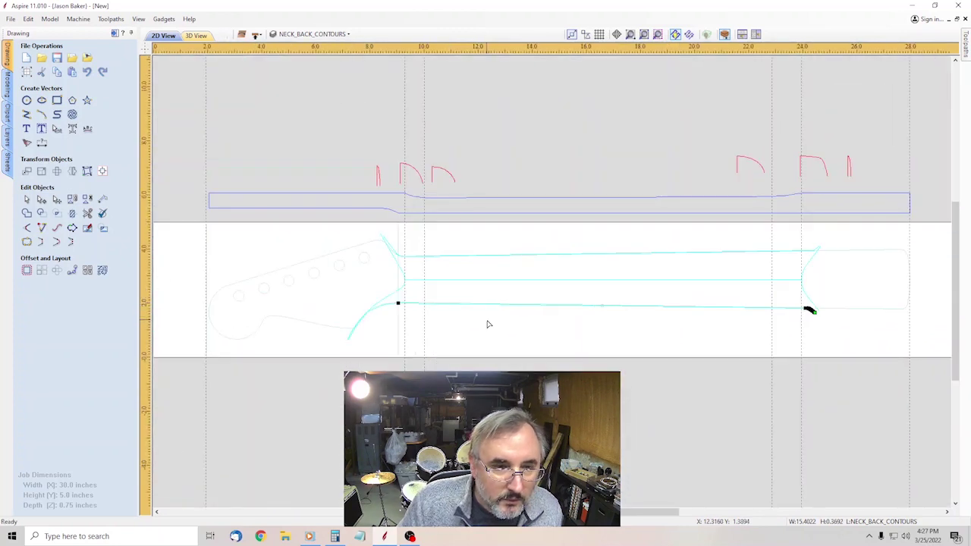
pyautogui.scroll(4, 488, 324)
pyautogui.scroll(1, 362, 290)
pyautogui.scroll(2, 279, 261)
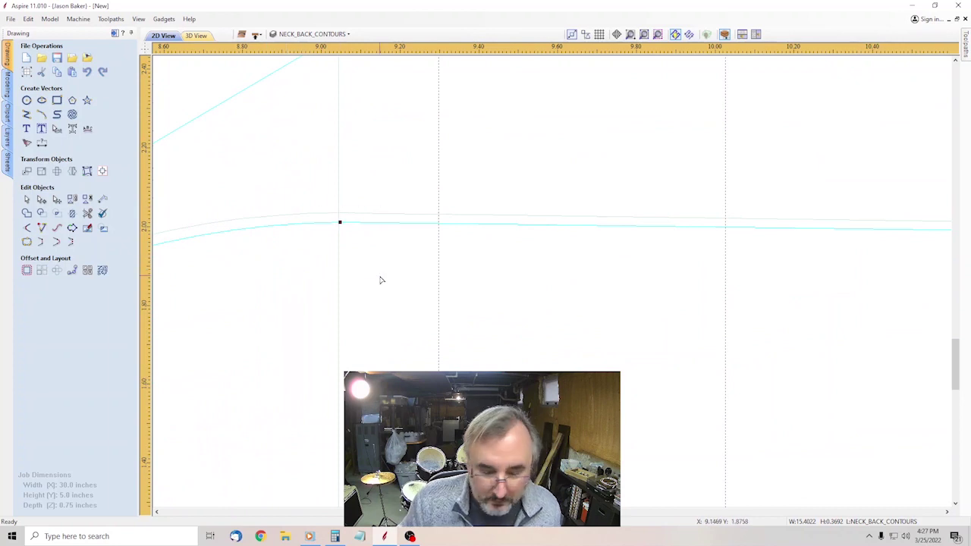
pyautogui.press('Up')
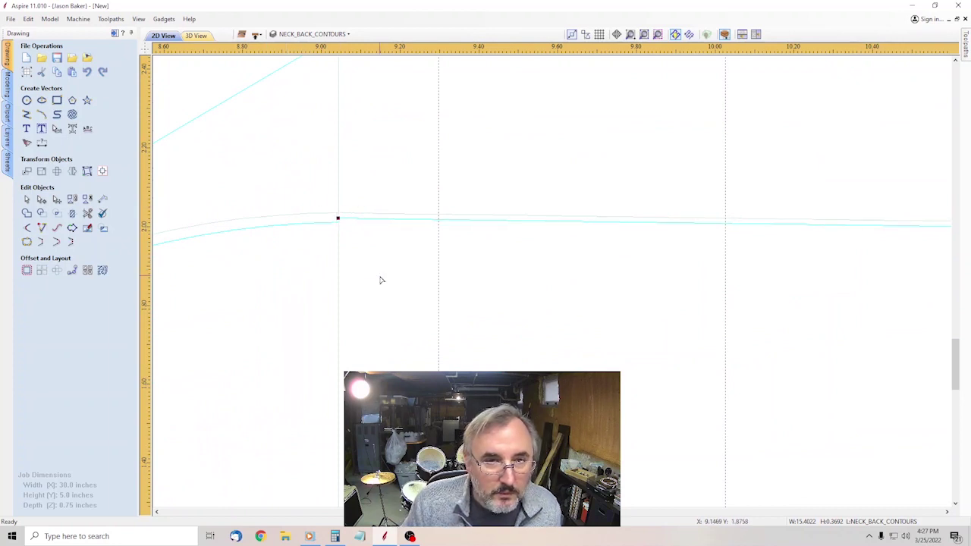
pyautogui.scroll(4, 348, 260)
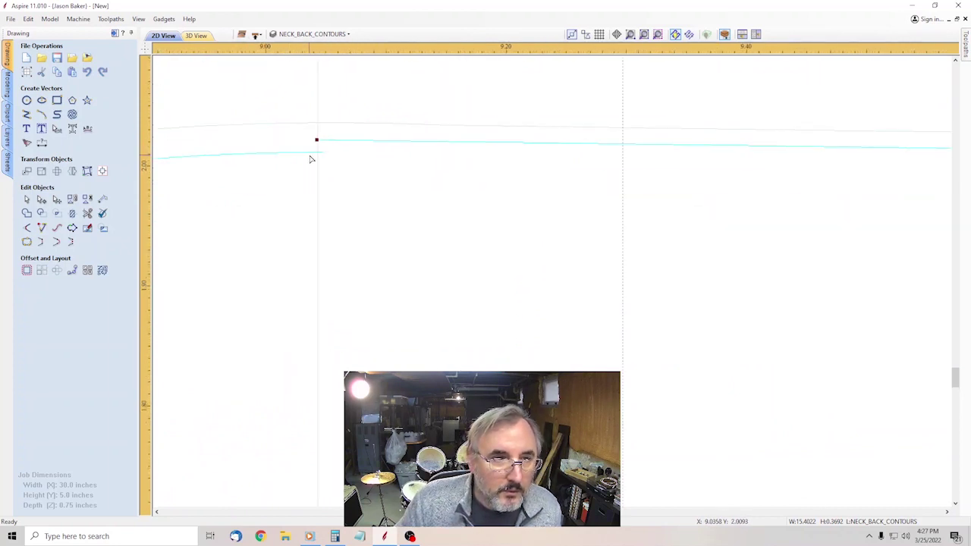
# Try moving the arc up to meet the lower line's end, then undo the move.
pyautogui.click(311, 156)
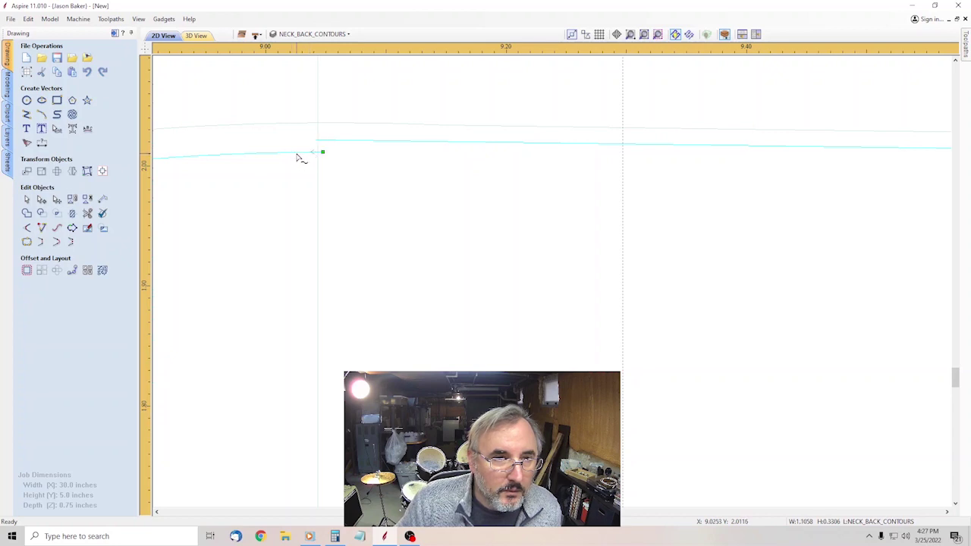
pyautogui.click(27, 199)
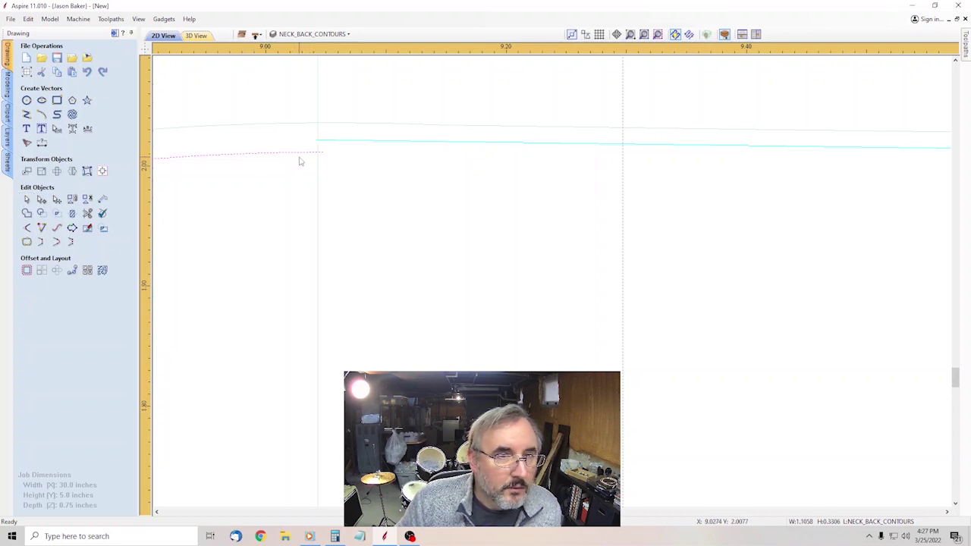
pyautogui.moveTo(297, 151); pyautogui.dragTo(291, 140)
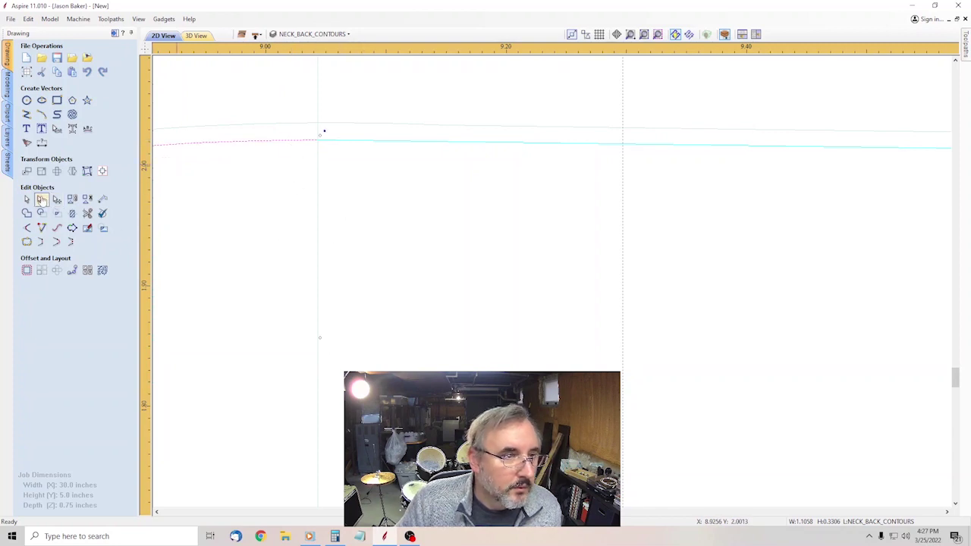
pyautogui.click(42, 200)
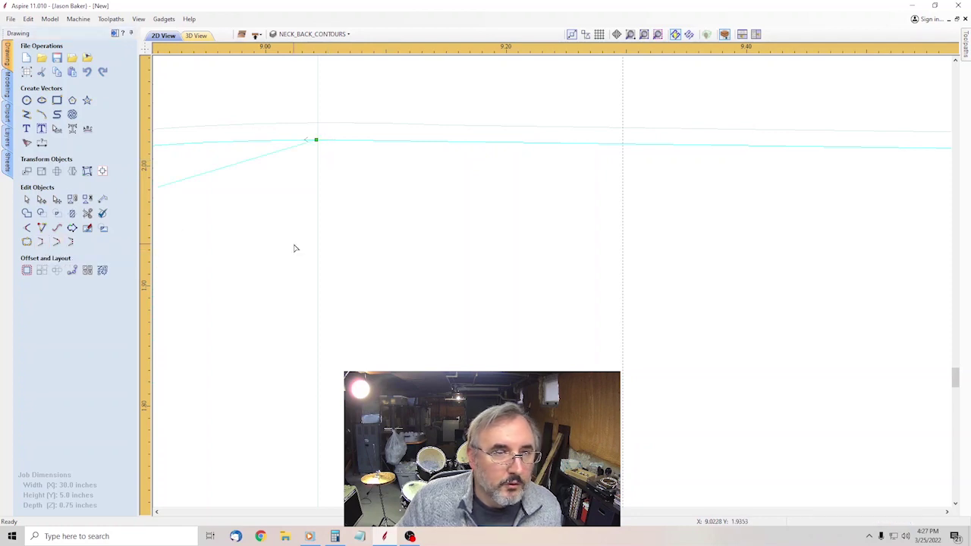
pyautogui.scroll(-5, 522, 245)
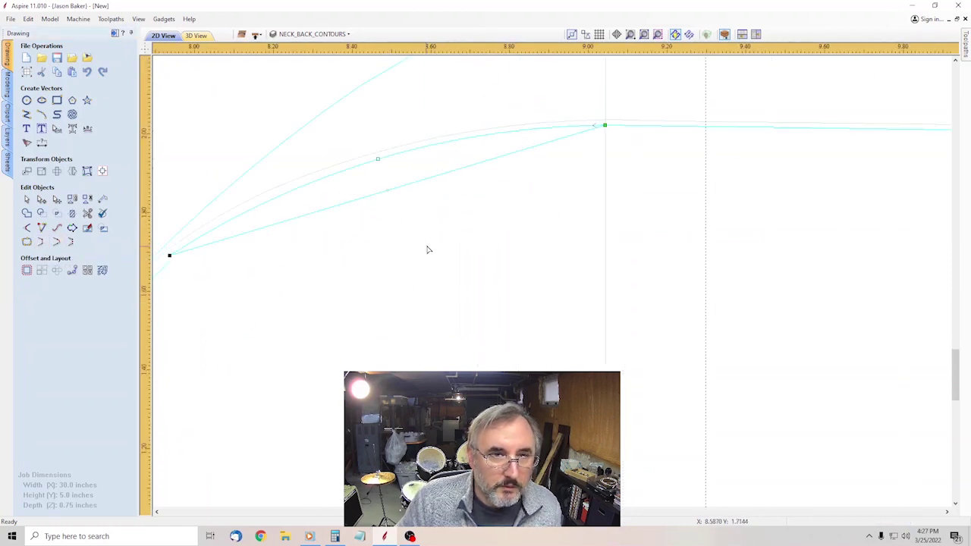
pyautogui.scroll(-1, 411, 216)
pyautogui.click(28, 19)
pyautogui.click(53, 31)
pyautogui.scroll(5, 216, 257)
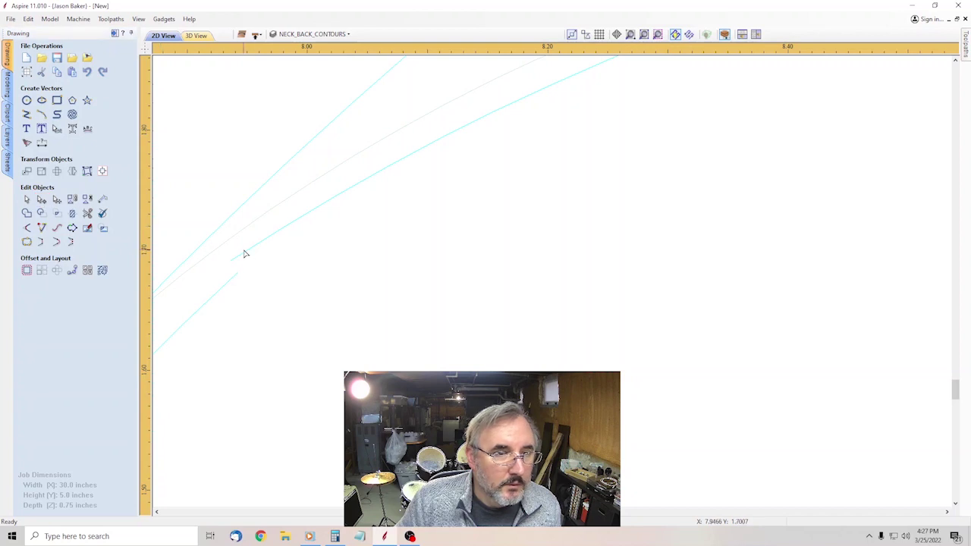
# Drag the upper curve's end node onto the straight line's end.
pyautogui.moveTo(233, 260); pyautogui.dragTo(236, 272)
pyautogui.scroll(-3, 284, 262)
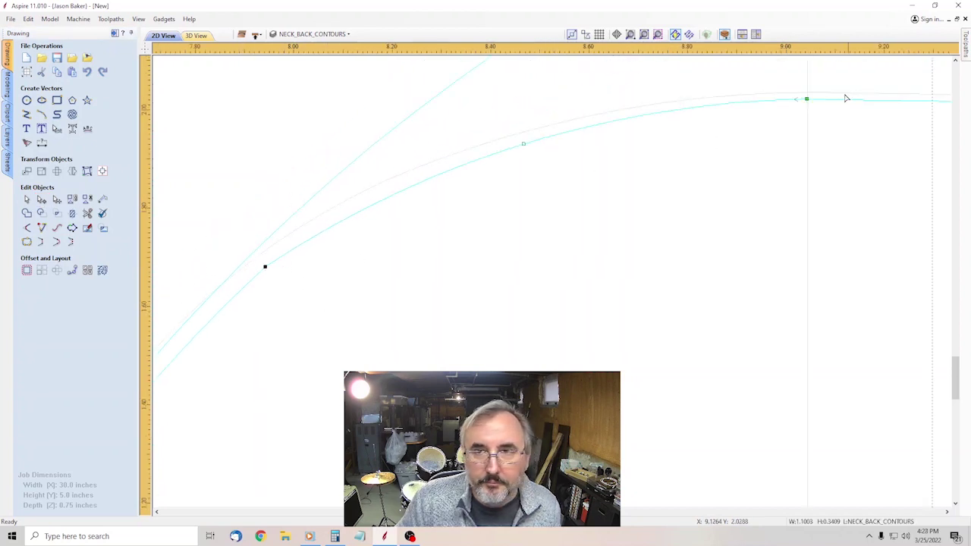
pyautogui.moveTo(807, 100); pyautogui.dragTo(806, 99)
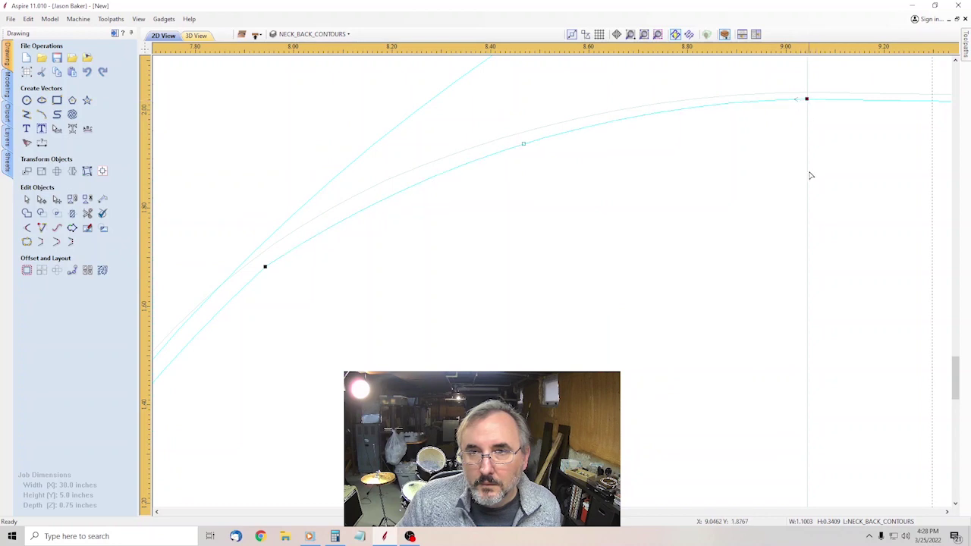
pyautogui.scroll(-2, 810, 176)
pyautogui.scroll(-2, 728, 178)
pyautogui.scroll(-1, 457, 200)
pyautogui.scroll(2, 701, 240)
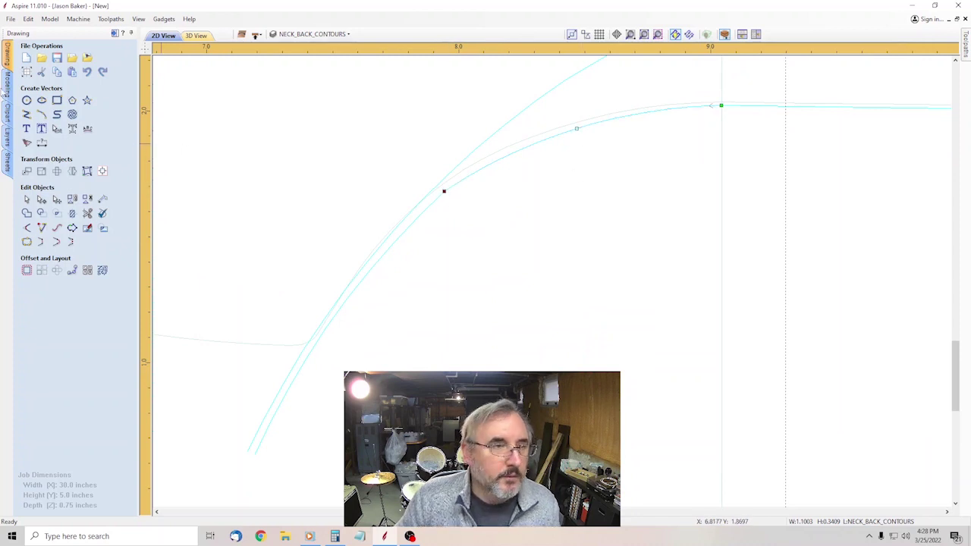
# Select the first curve, the upper curve and the long straight line together.
pyautogui.click(26, 199)
pyautogui.click(434, 205)
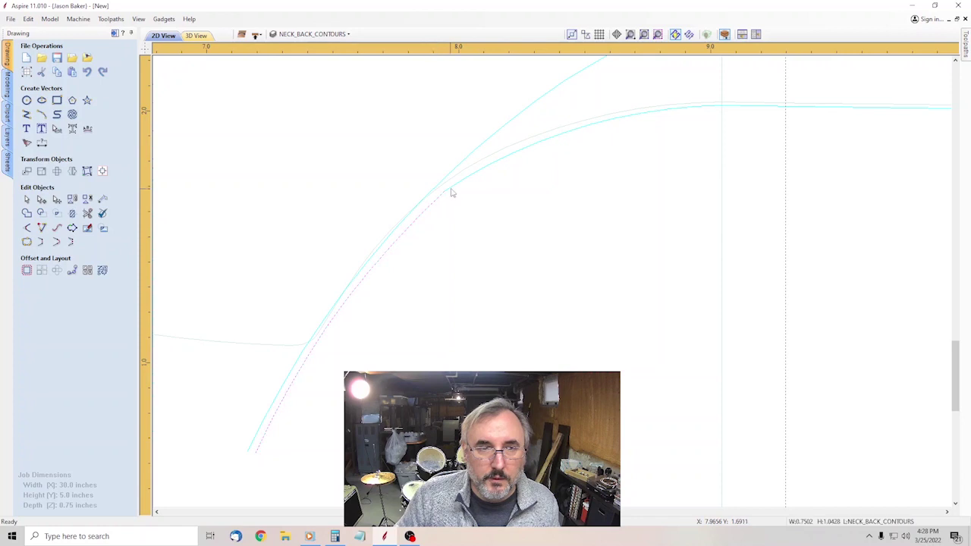
pyautogui.keyDown('shift'); pyautogui.click(452, 193); pyautogui.keyUp('shift')
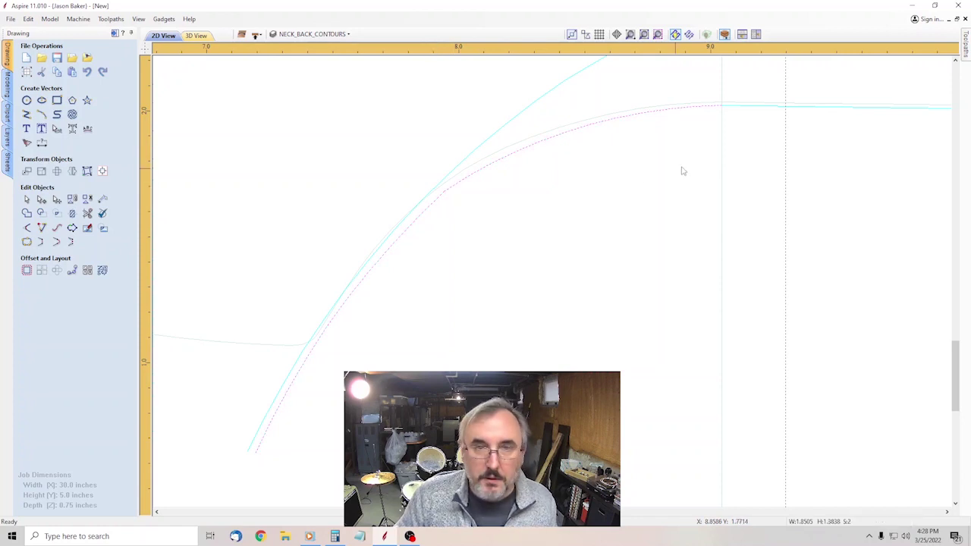
pyautogui.keyDown('shift'); pyautogui.click(740, 110); pyautogui.keyUp('shift')
pyautogui.scroll(-6, 508, 239)
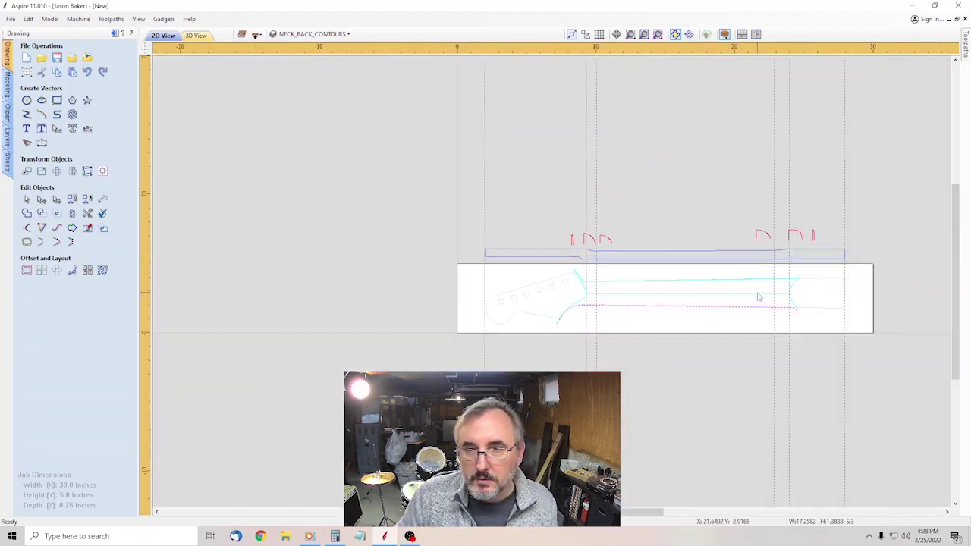
# Join the three selected curves into one continuous open outline.
pyautogui.scroll(4, 770, 298)
pyautogui.click(53, 201)
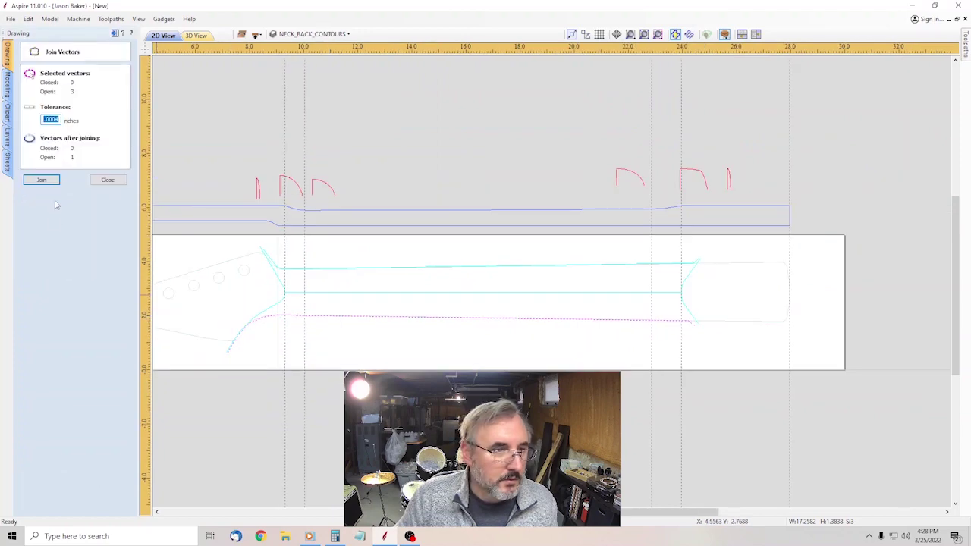
pyautogui.click(42, 180)
pyautogui.click(107, 180)
# Window-select the two neck-back rail lines.
pyautogui.scroll(4, 329, 247)
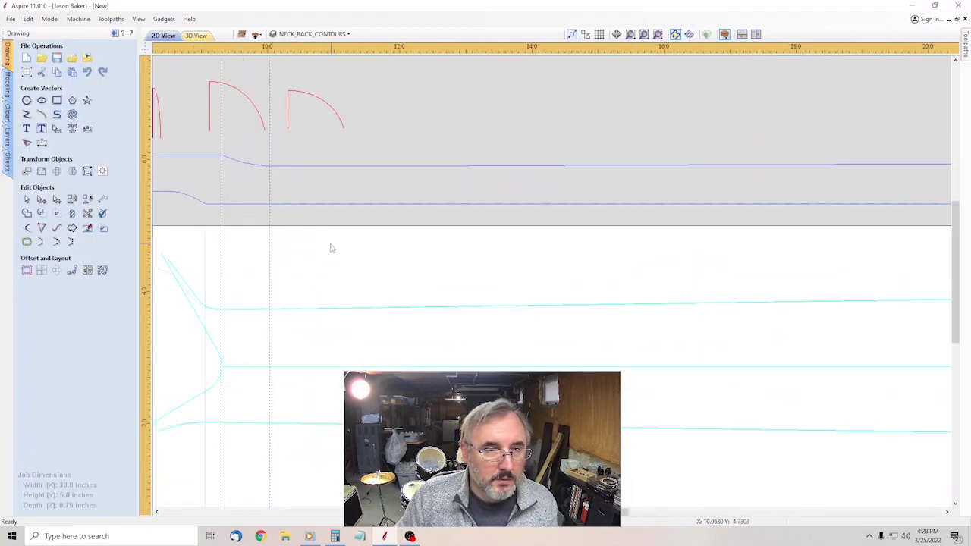
pyautogui.scroll(-2, 330, 248)
pyautogui.moveTo(911, 272); pyautogui.dragTo(191, 275)
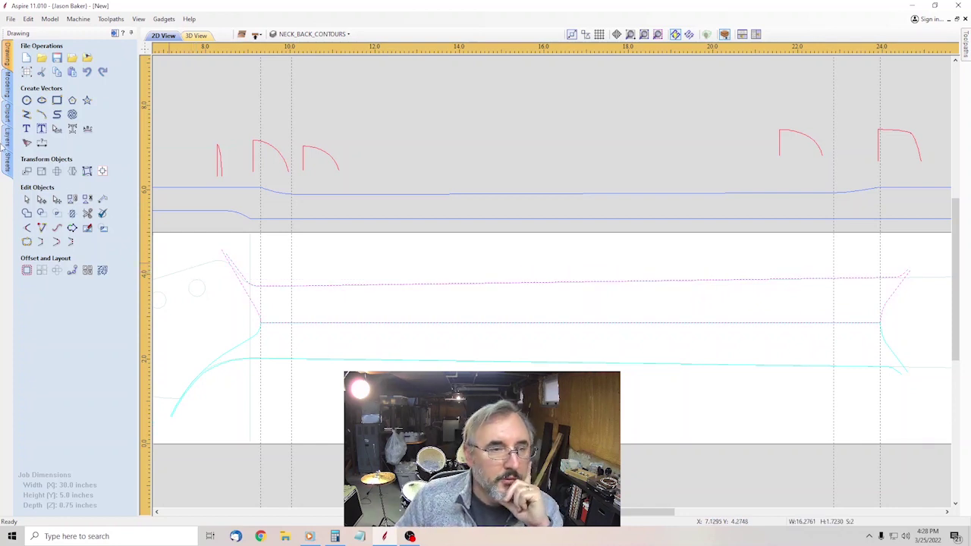
pyautogui.scroll(1, 220, 250)
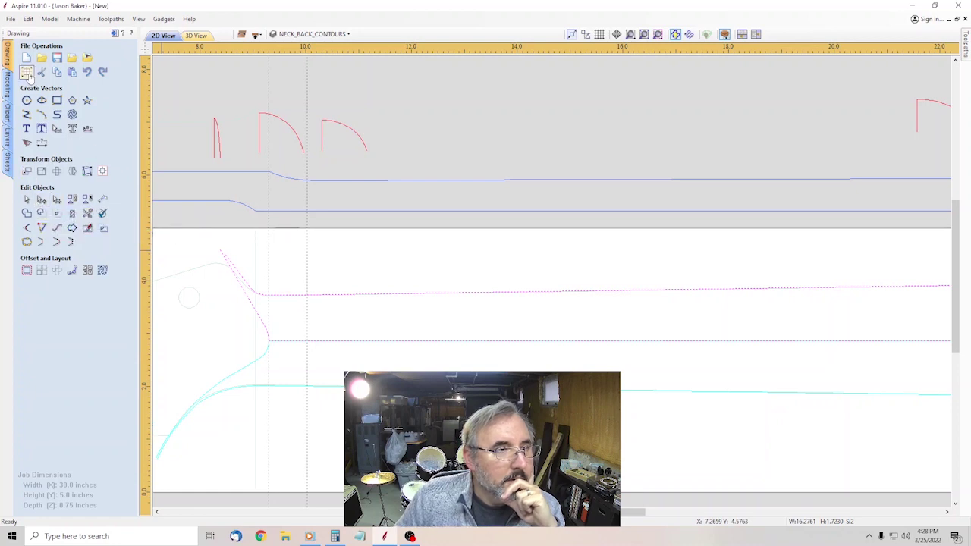
# Start a Two Rail Sweep on the rails and attach the first two headstock-end profiles.
pyautogui.click(7, 79)
pyautogui.click(43, 59)
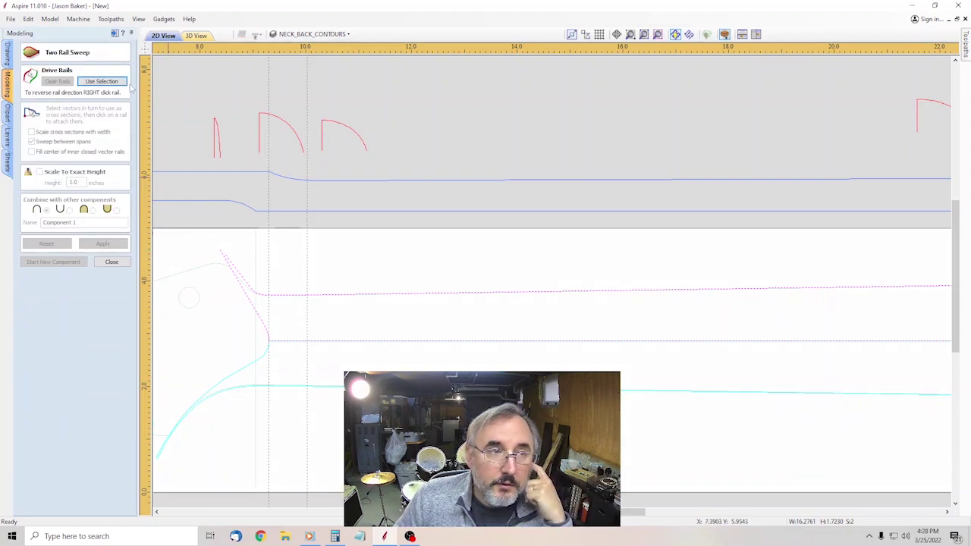
pyautogui.scroll(2, 275, 279)
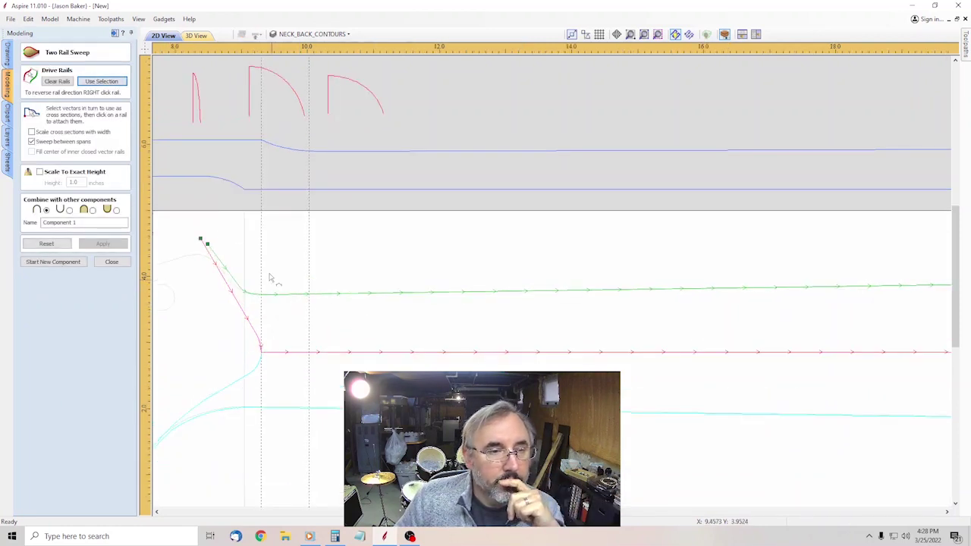
pyautogui.click(194, 119)
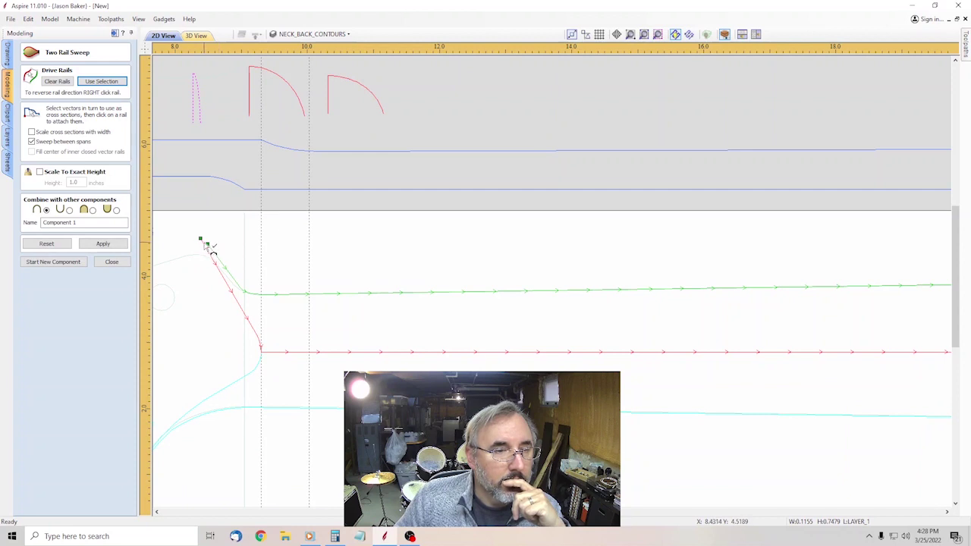
pyautogui.click(205, 245)
pyautogui.click(250, 114)
pyautogui.click(261, 352)
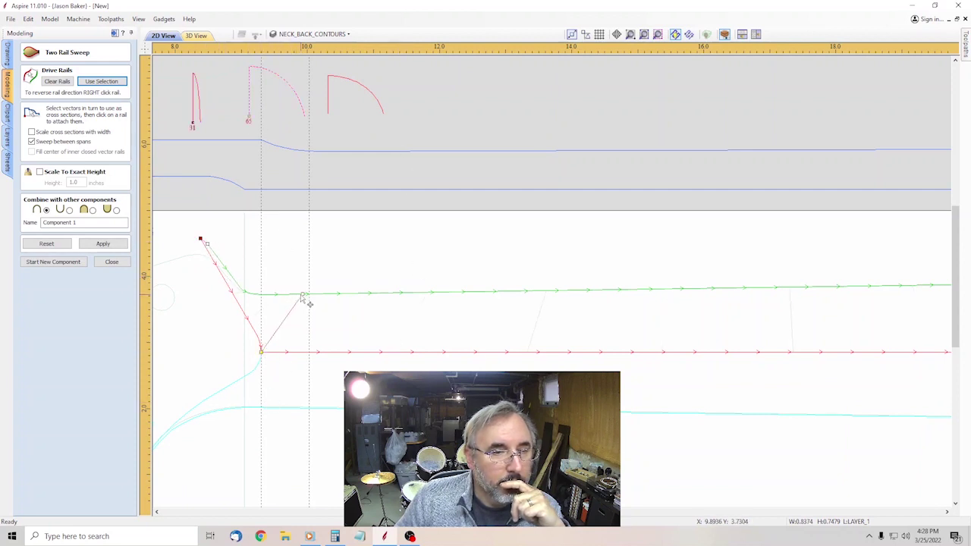
pyautogui.click(268, 301)
# Attach the third profile further along and snap its section ends onto the rails.
pyautogui.click(329, 112)
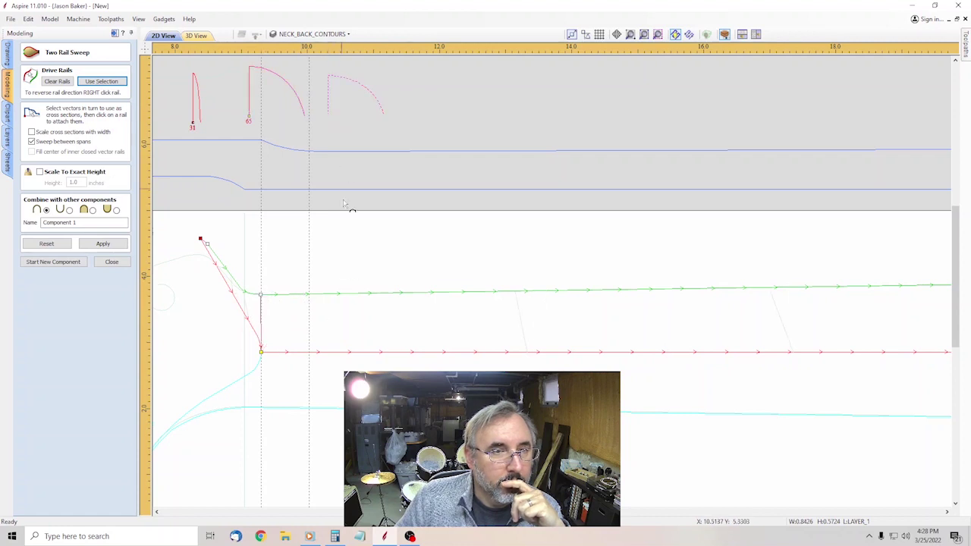
pyautogui.click(308, 353)
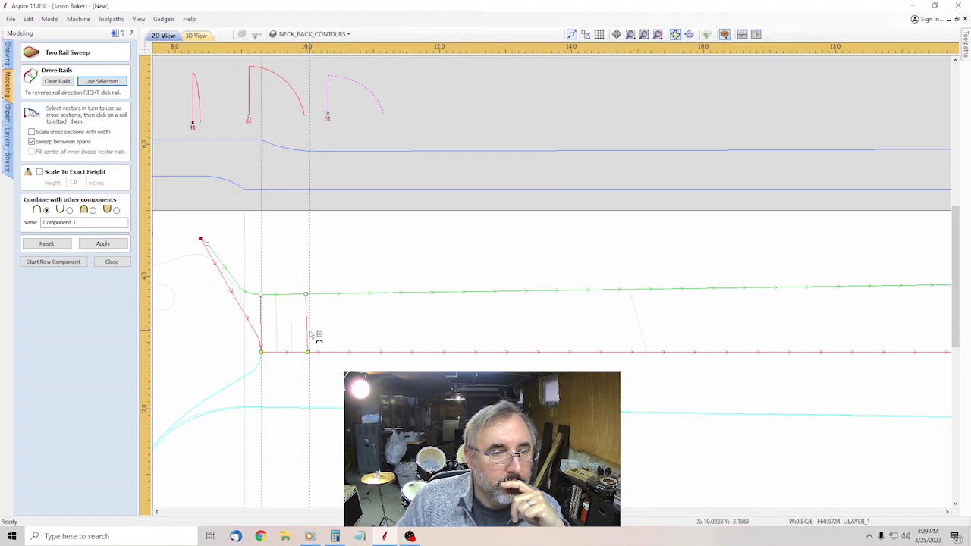
pyautogui.scroll(4, 319, 335)
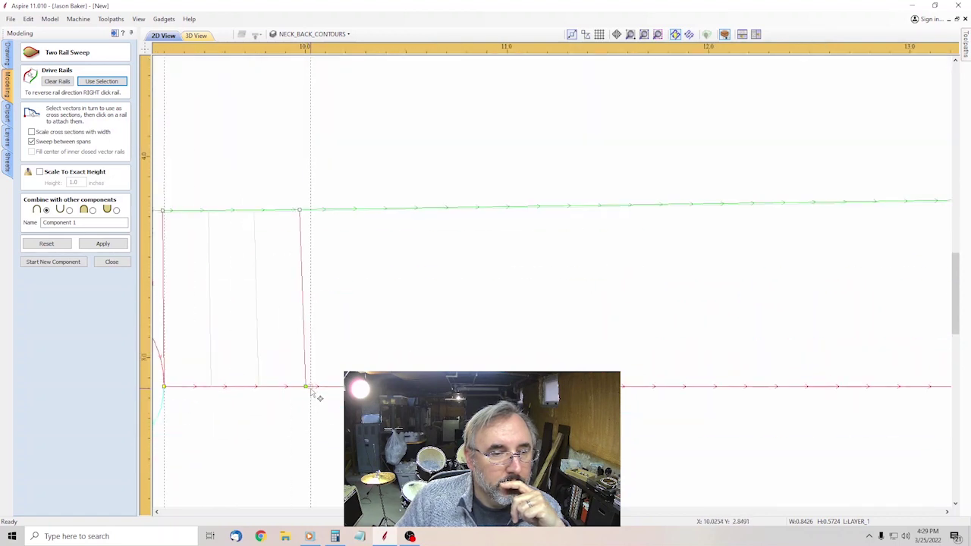
pyautogui.click(313, 388)
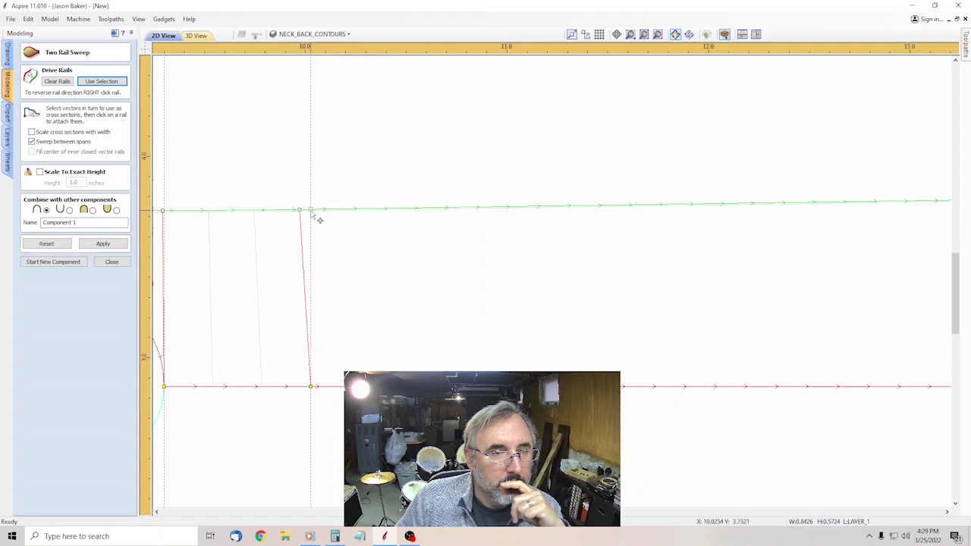
pyautogui.click(311, 212)
pyautogui.scroll(-2, 307, 273)
pyautogui.scroll(2, 201, 276)
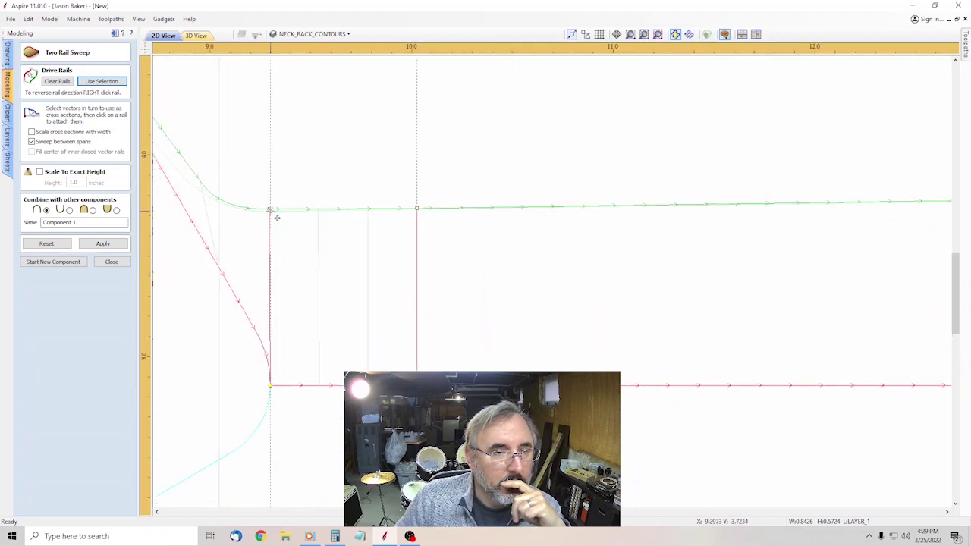
# Change a rail option and attach the first heel-end profile running straight across.
pyautogui.rightClick(271, 234)
pyautogui.click(296, 238)
pyautogui.scroll(-3, 282, 251)
pyautogui.scroll(-3, 435, 269)
pyautogui.scroll(3, 776, 288)
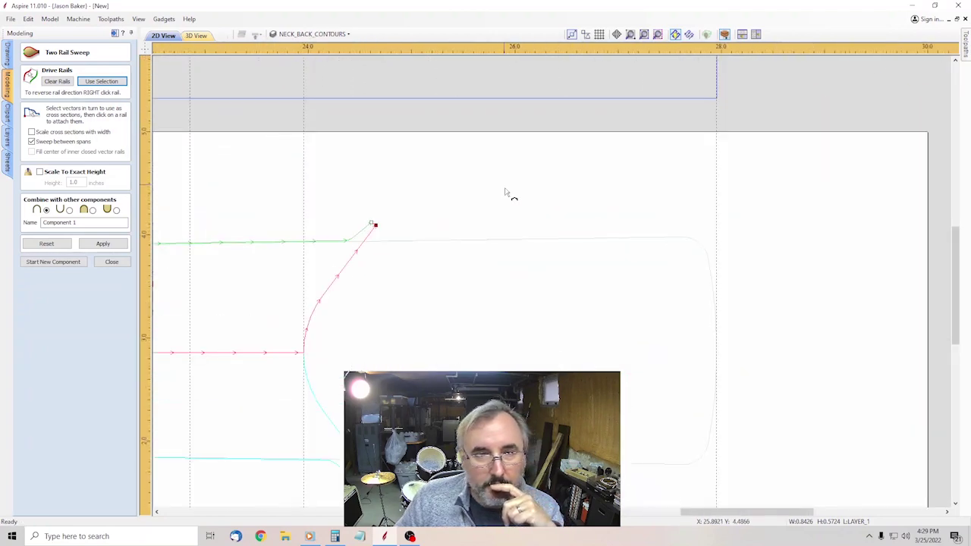
pyautogui.scroll(-1, 455, 159)
pyautogui.click(333, 100)
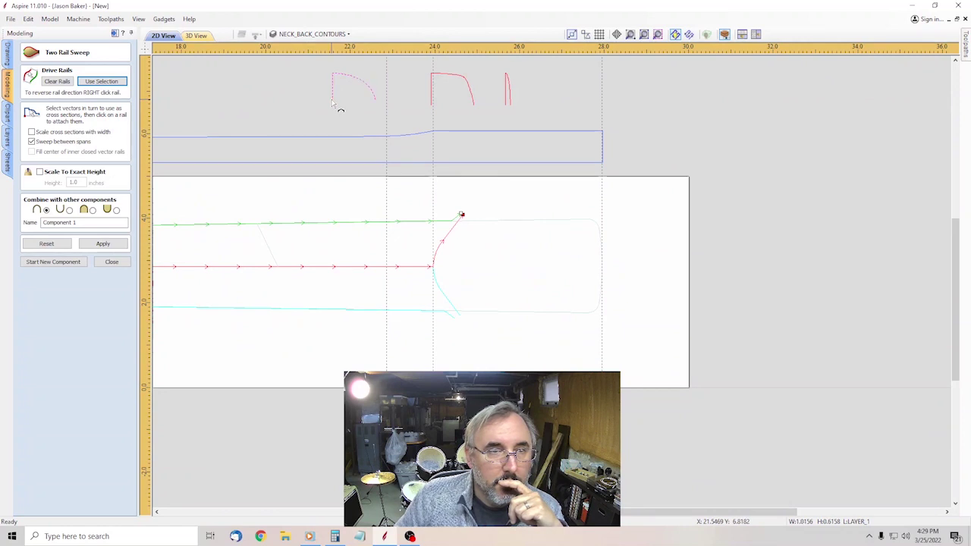
pyautogui.click(387, 267)
pyautogui.scroll(3, 386, 237)
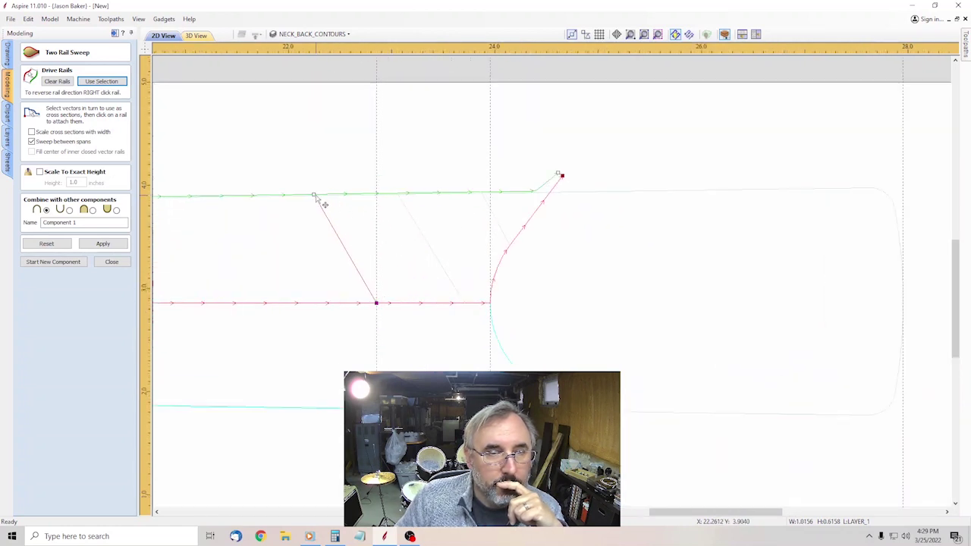
pyautogui.moveTo(319, 201); pyautogui.dragTo(381, 207)
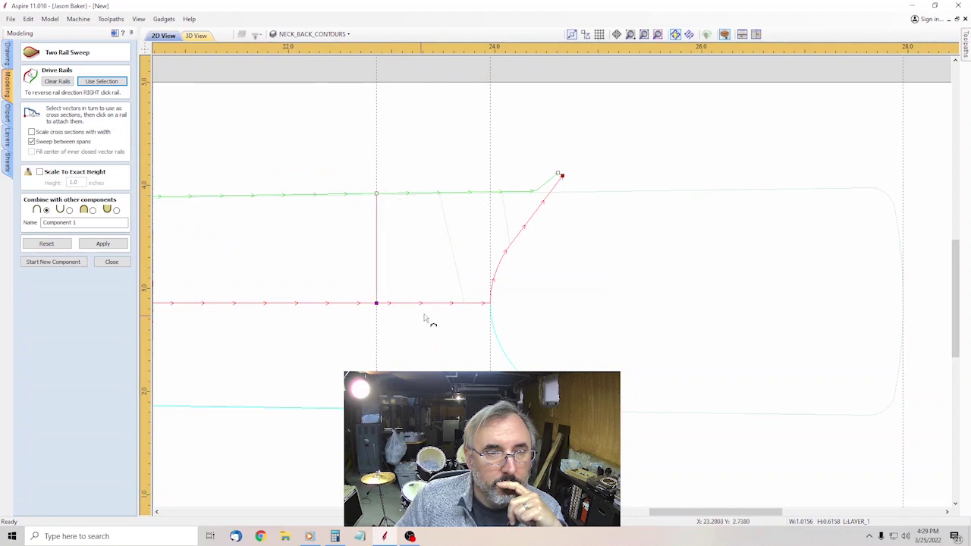
# Attach a vertical profile at the heel corner and pick the last small heel profile.
pyautogui.scroll(-3, 384, 245)
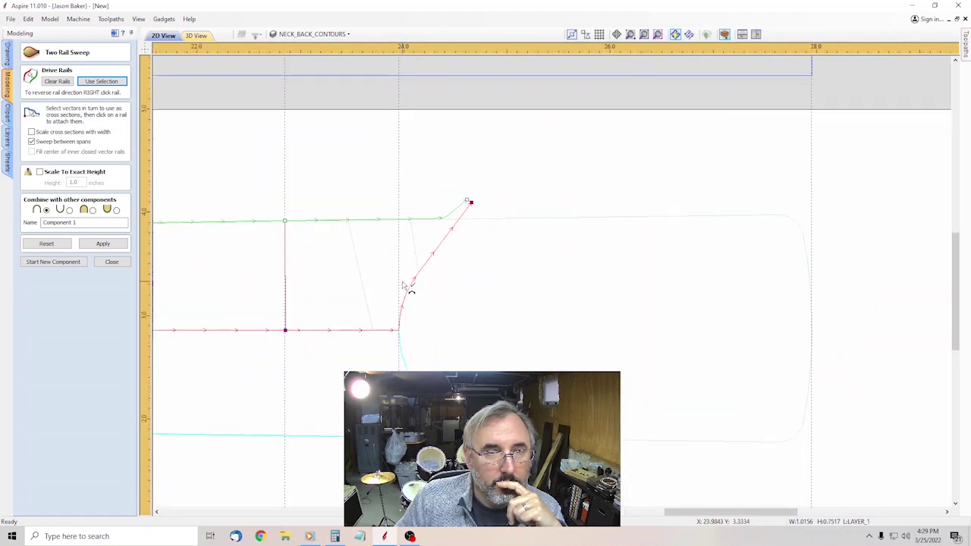
pyautogui.scroll(3, 432, 249)
pyautogui.click(399, 331)
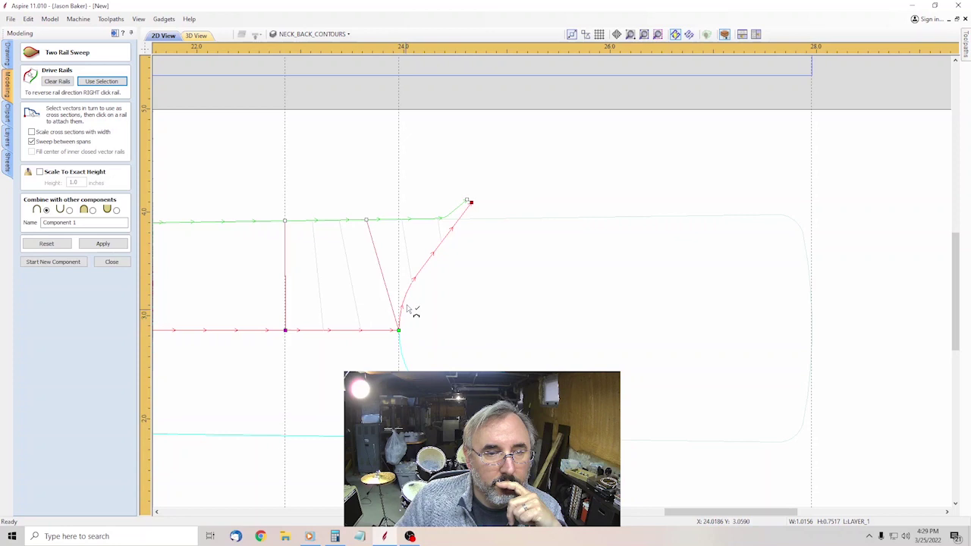
pyautogui.click(399, 220)
pyautogui.scroll(-2, 464, 267)
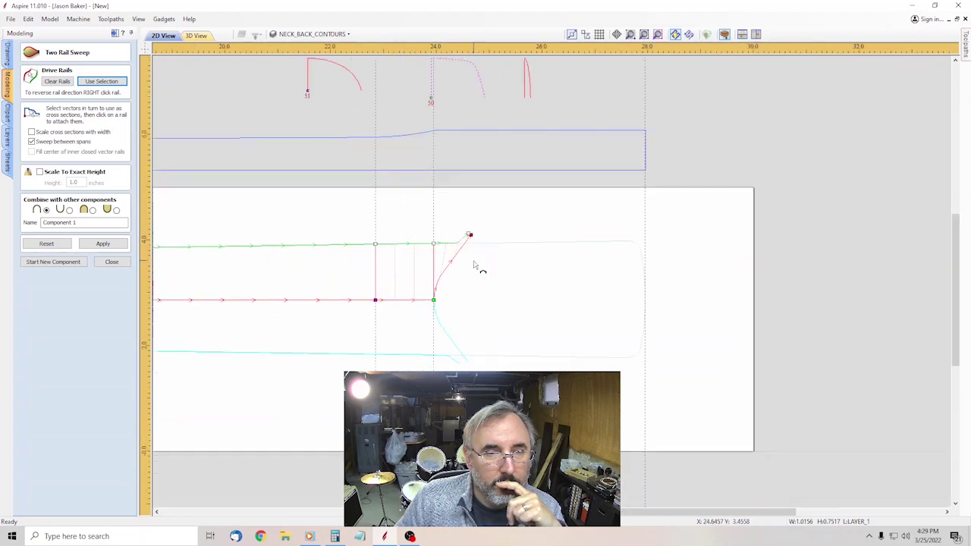
pyautogui.click(523, 101)
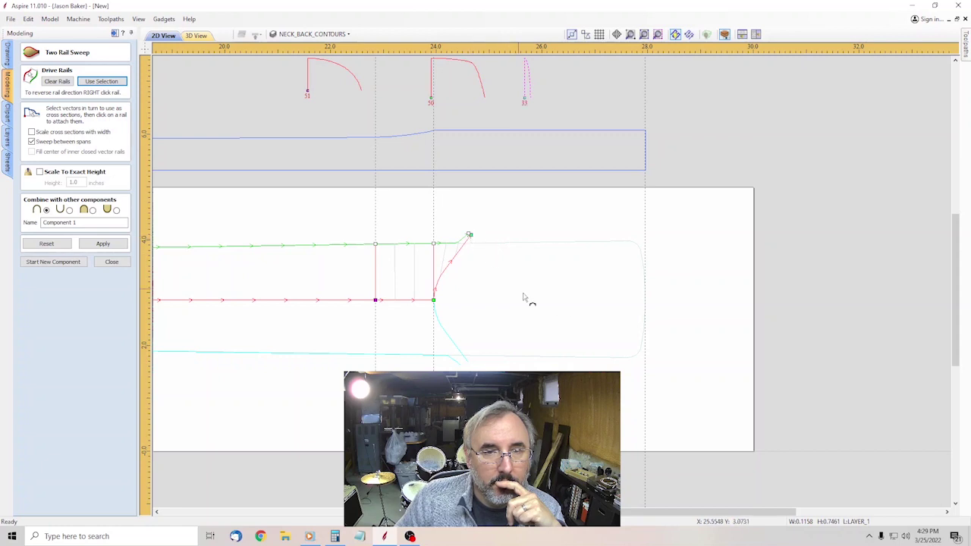
pyautogui.scroll(-2, 559, 312)
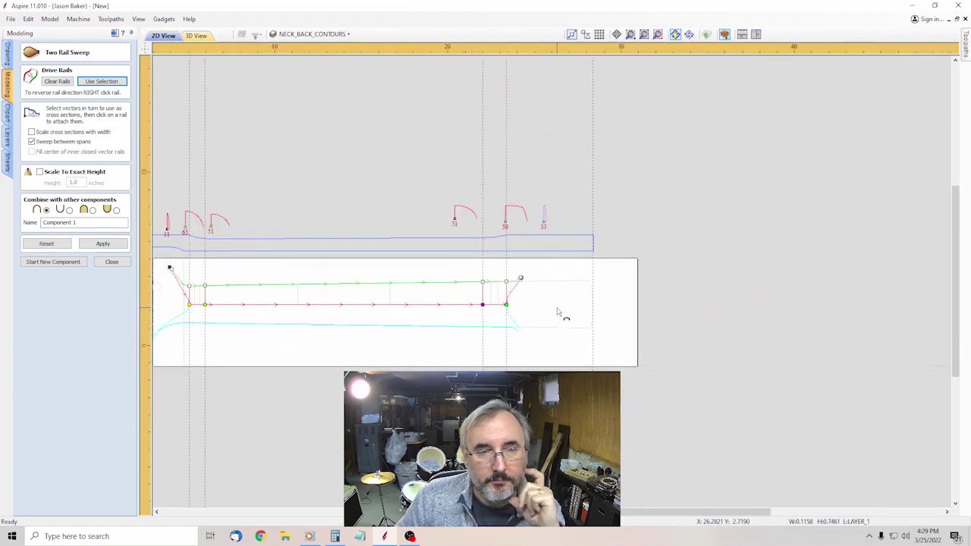
# Preview the sweep, adjust the rail end option, and create the swept neck as Component 1.
pyautogui.click(104, 243)
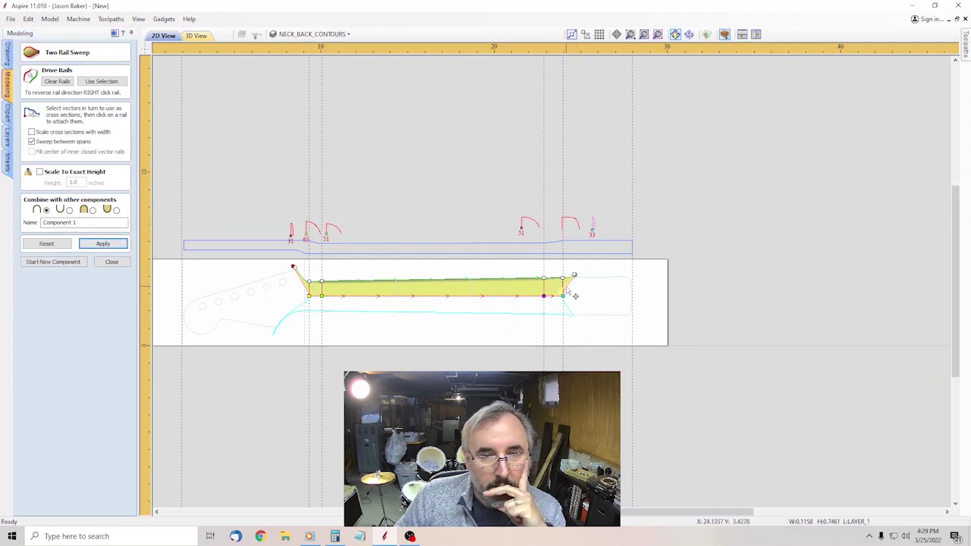
pyautogui.scroll(4, 567, 293)
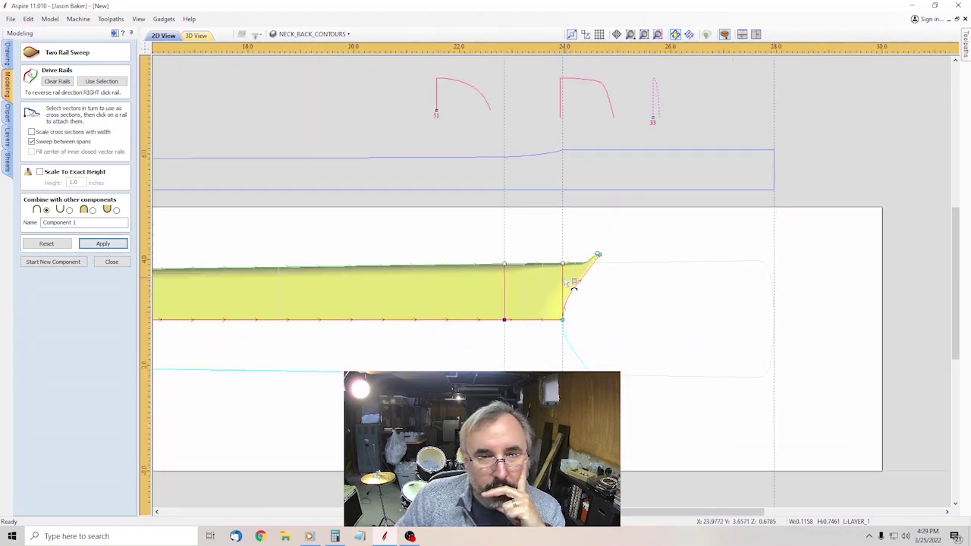
pyautogui.rightClick(568, 284)
pyautogui.click(633, 299)
pyautogui.scroll(-4, 633, 299)
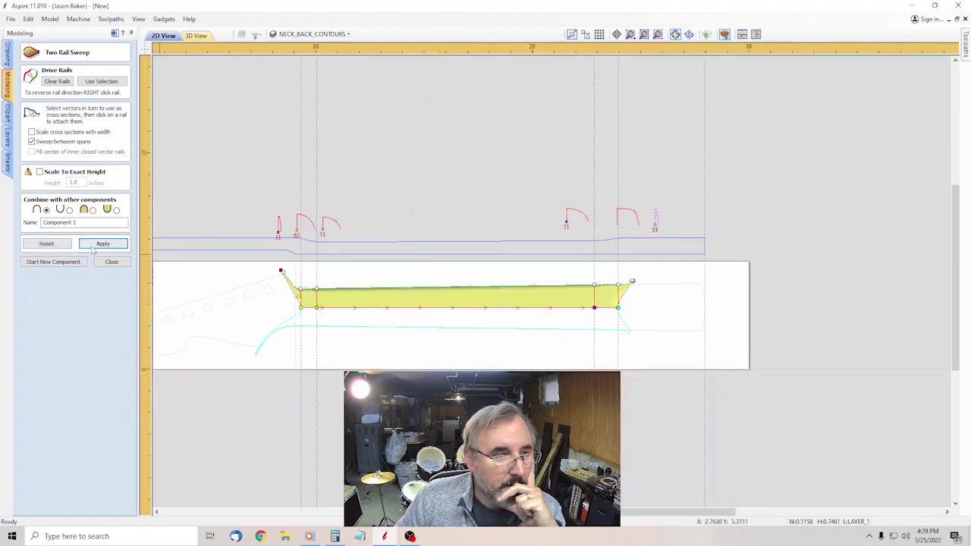
pyautogui.click(102, 244)
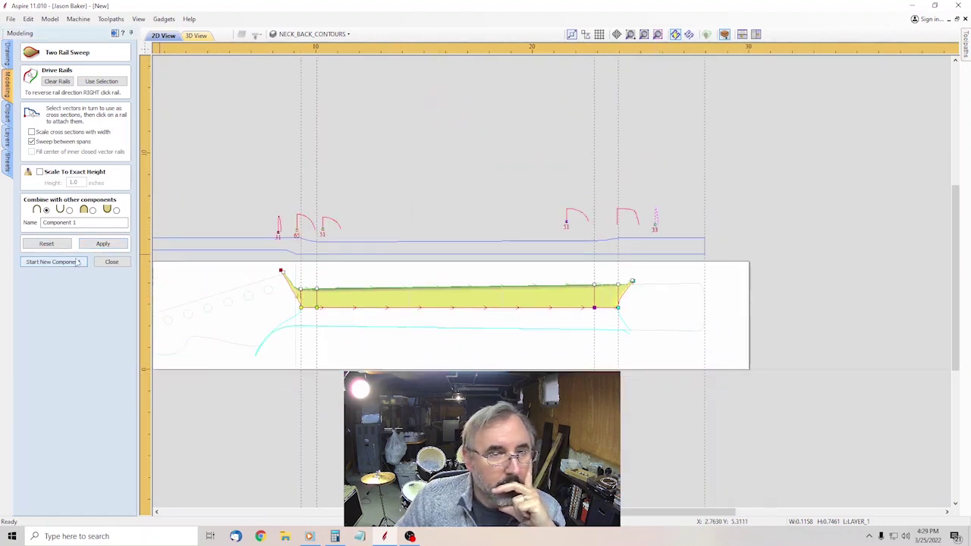
# Begin a second sweep with the lower rail lines set as its rails.
pyautogui.click(53, 261)
pyautogui.scroll(2, 328, 311)
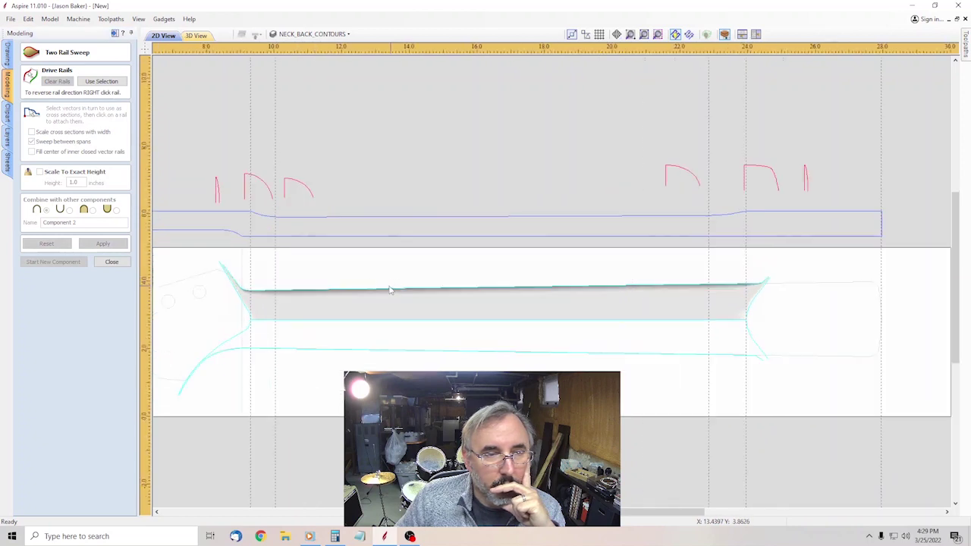
pyautogui.scroll(-2, 450, 354)
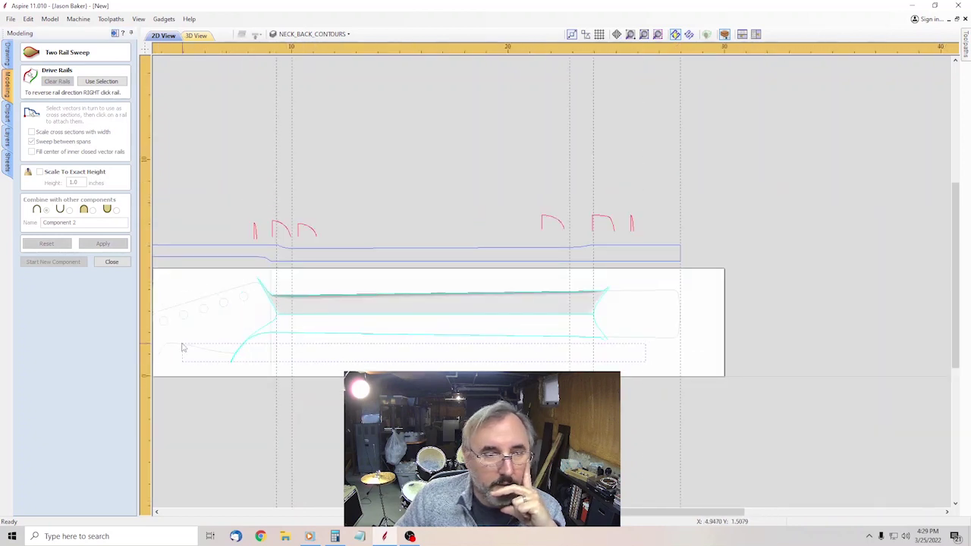
pyautogui.click(200, 320)
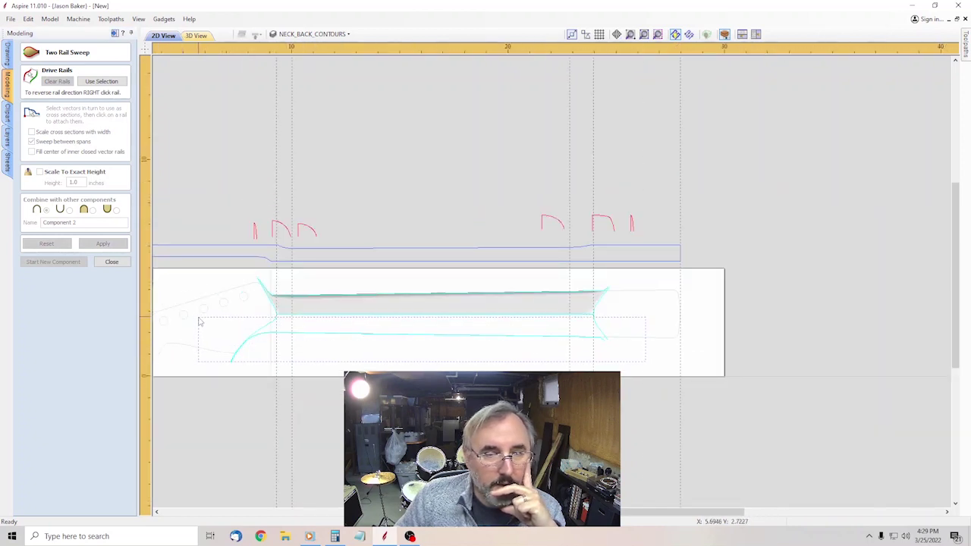
pyautogui.click(100, 81)
pyautogui.scroll(3, 237, 327)
pyautogui.scroll(-1, 240, 316)
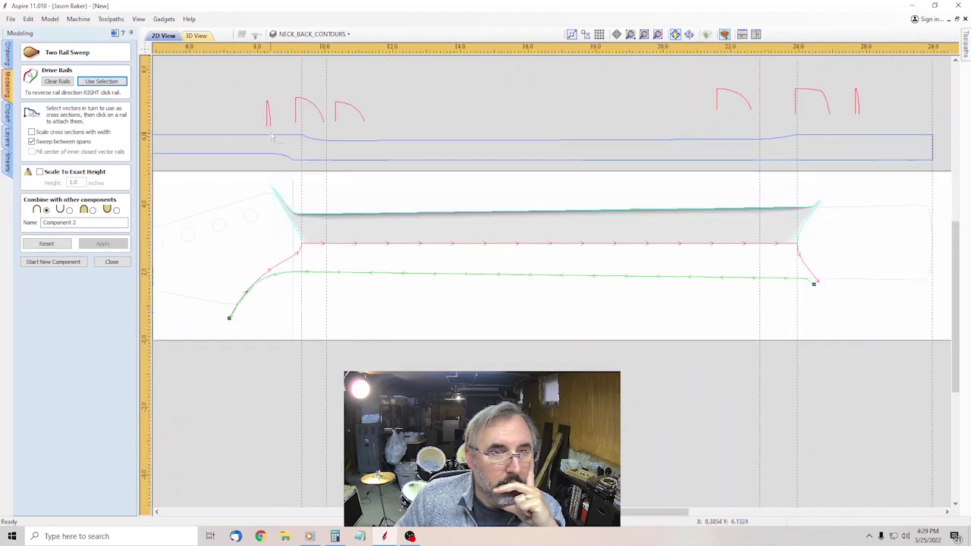
# Attach cross-sections, close the sweep without applying, and reselect the lower neck contours.
pyautogui.click(228, 317)
pyautogui.click(227, 319)
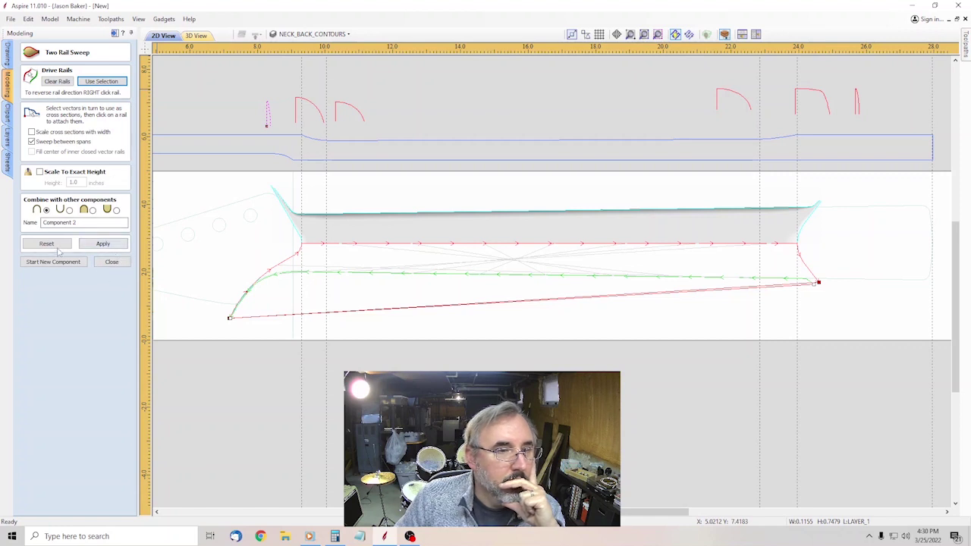
pyautogui.click(111, 261)
pyautogui.moveTo(902, 309); pyautogui.dragTo(225, 263)
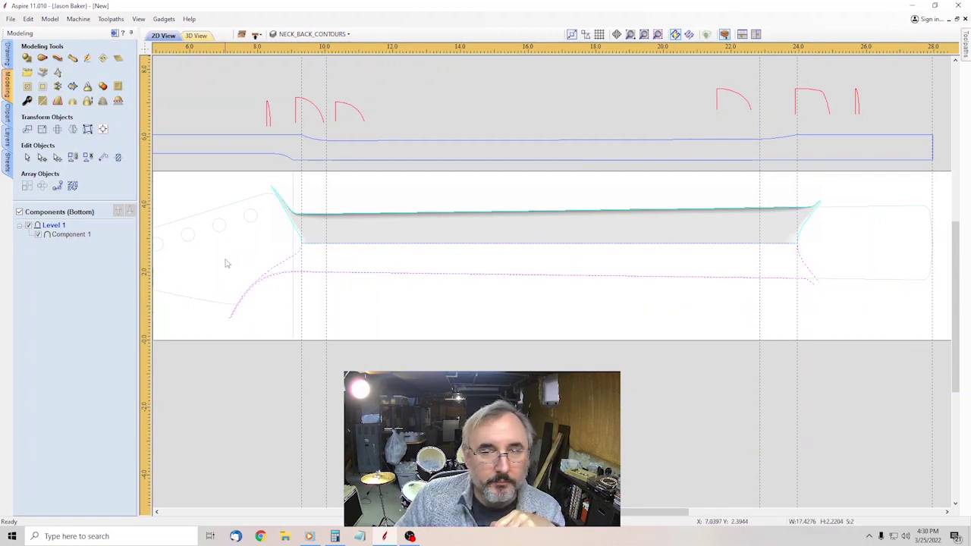
# Try a sweep on the selection with one cross-section, then close it to start over.
pyautogui.click(42, 57)
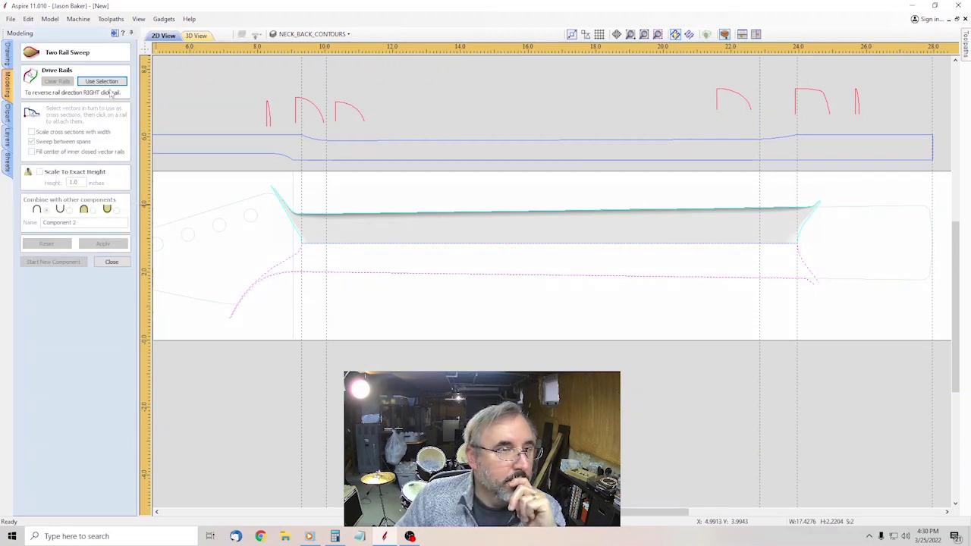
pyautogui.click(105, 82)
pyautogui.scroll(2, 198, 299)
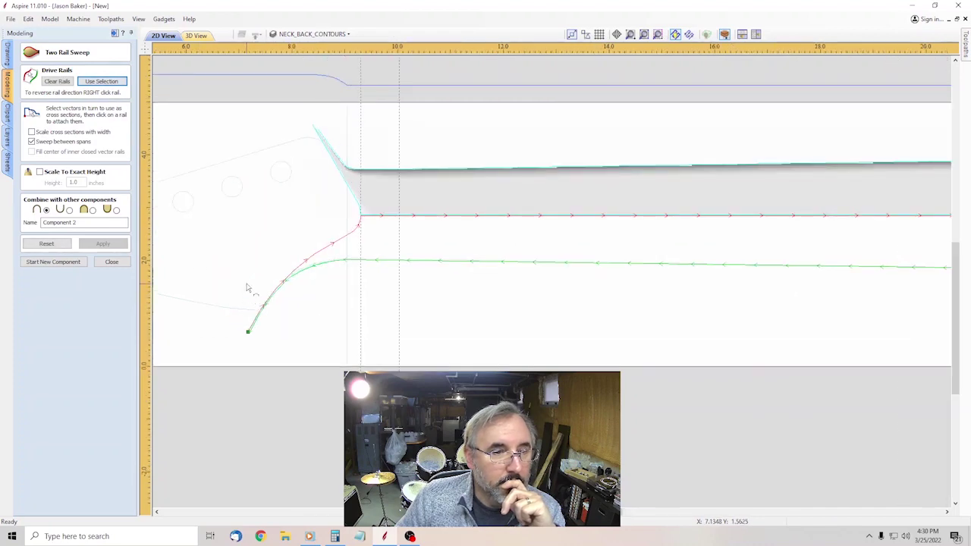
pyautogui.scroll(-2, 242, 227)
pyautogui.scroll(6, 240, 289)
pyautogui.click(248, 336)
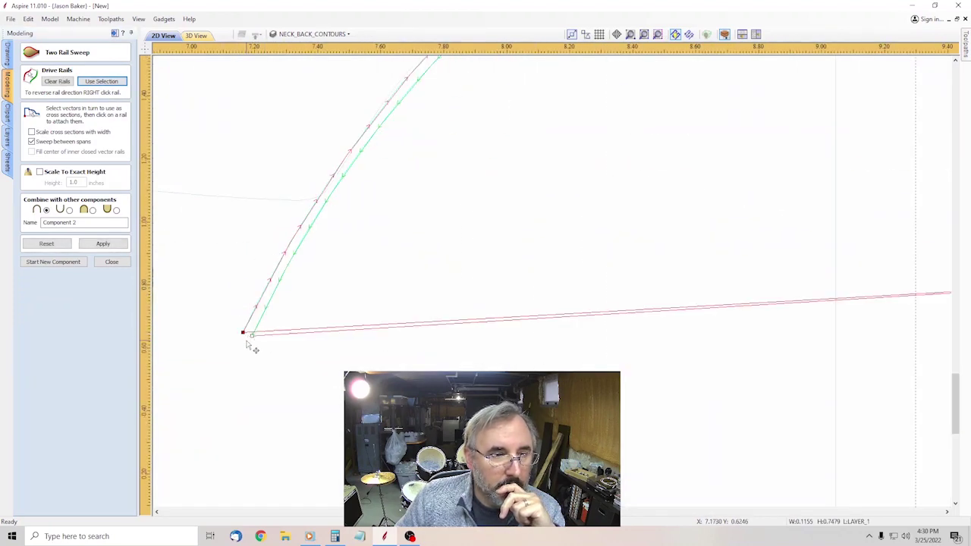
pyautogui.scroll(-6, 252, 348)
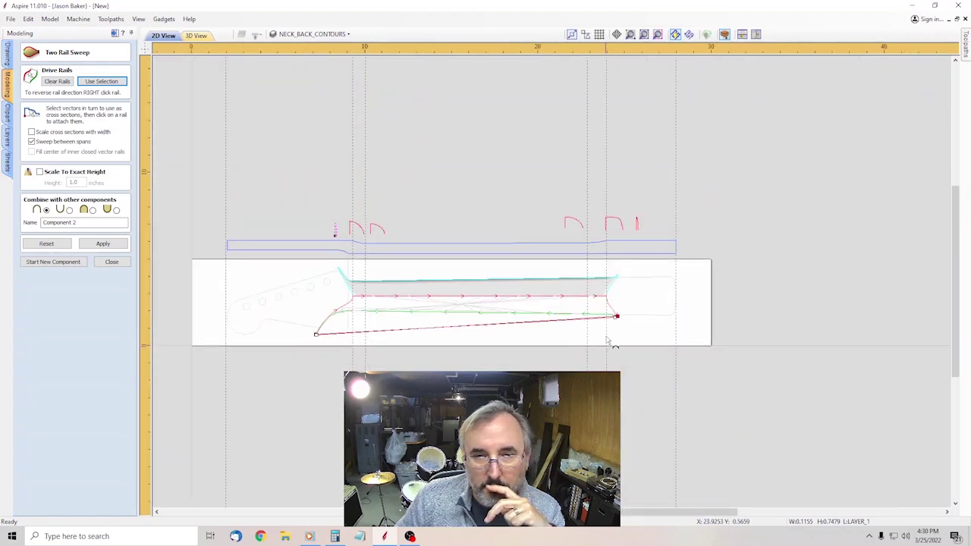
pyautogui.scroll(2, 455, 314)
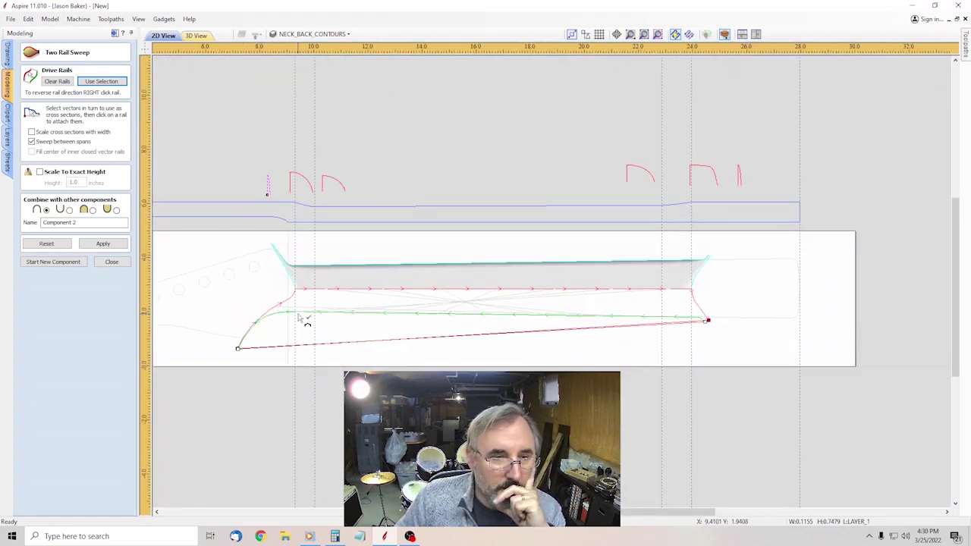
pyautogui.scroll(2, 341, 321)
pyautogui.scroll(-1, 341, 321)
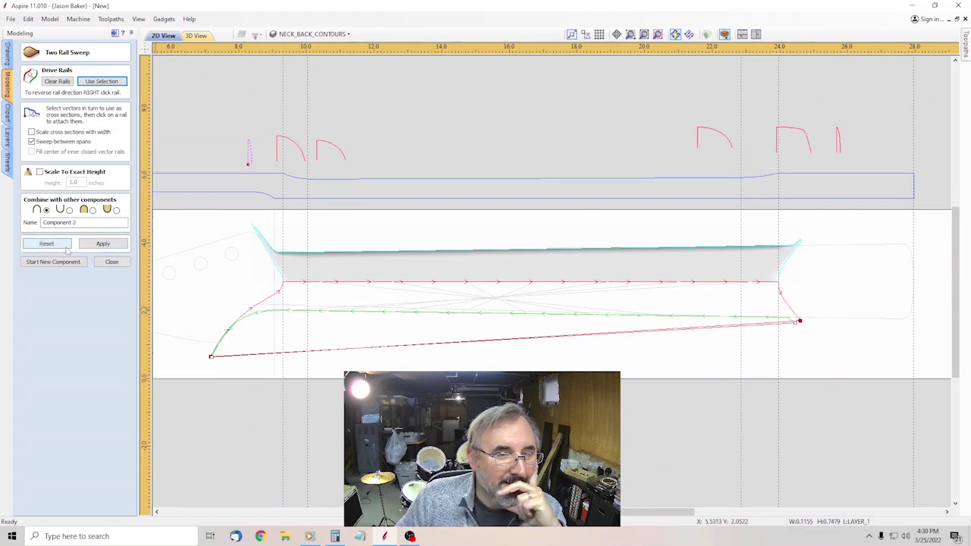
pyautogui.click(111, 261)
# Reselect the lower neck contours and assign them as a new sweep's drive rails.
pyautogui.moveTo(788, 328); pyautogui.dragTo(242, 303)
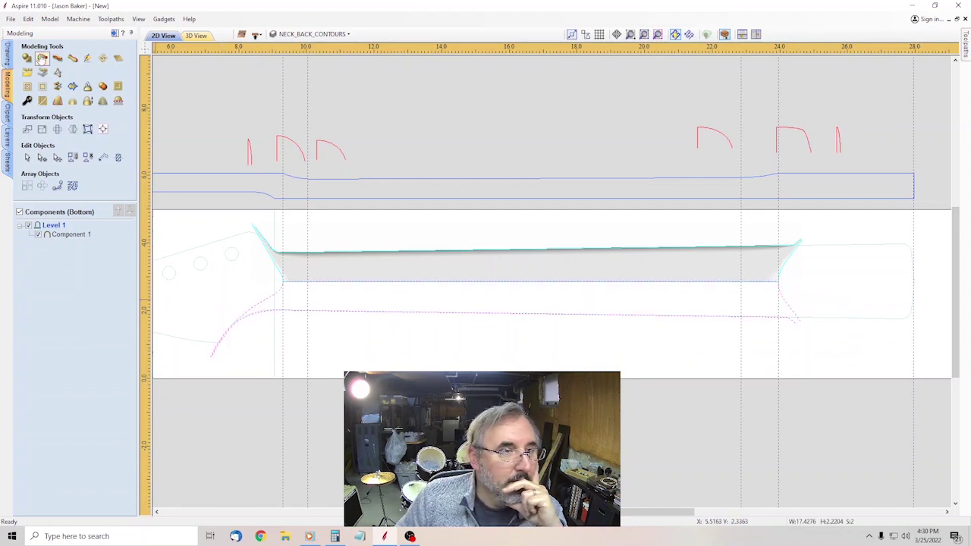
pyautogui.click(42, 59)
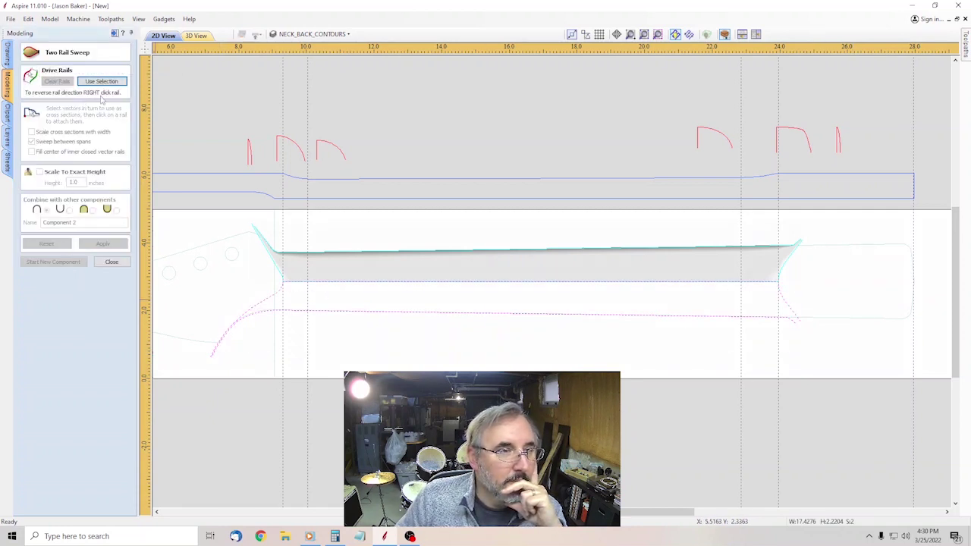
pyautogui.click(101, 81)
pyautogui.scroll(3, 242, 334)
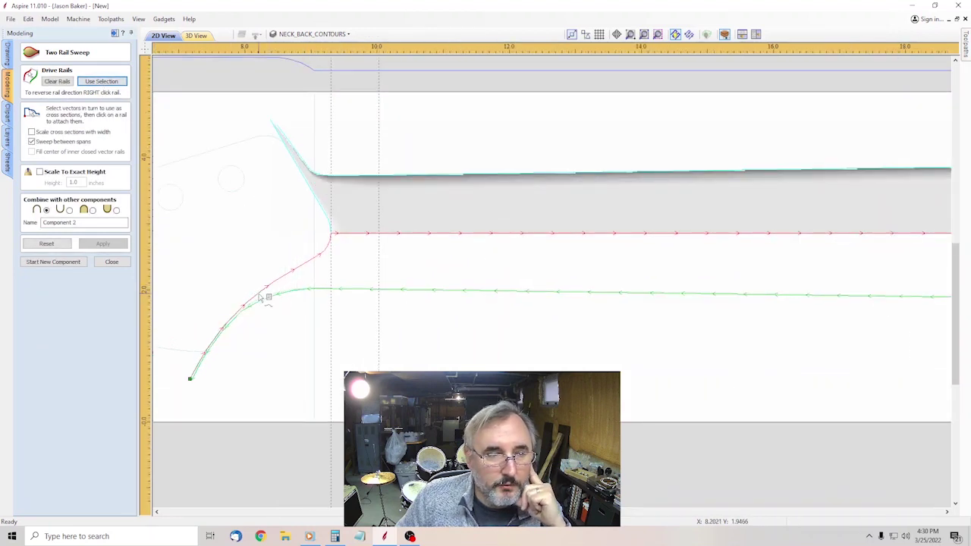
# Reverse the green rail's direction and link the red rail corner to the green rail.
pyautogui.rightClick(290, 296)
pyautogui.click(319, 299)
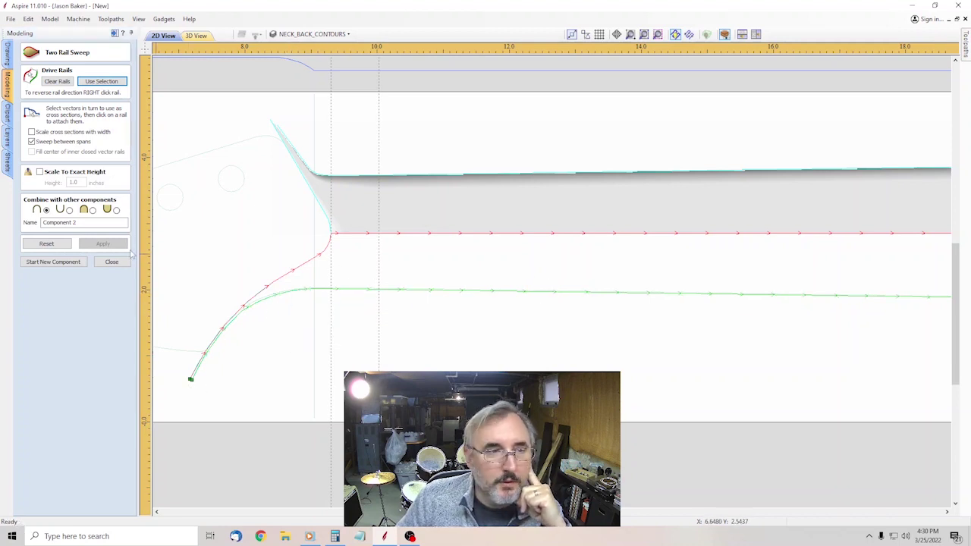
pyautogui.scroll(-3, 236, 259)
pyautogui.scroll(2, 239, 262)
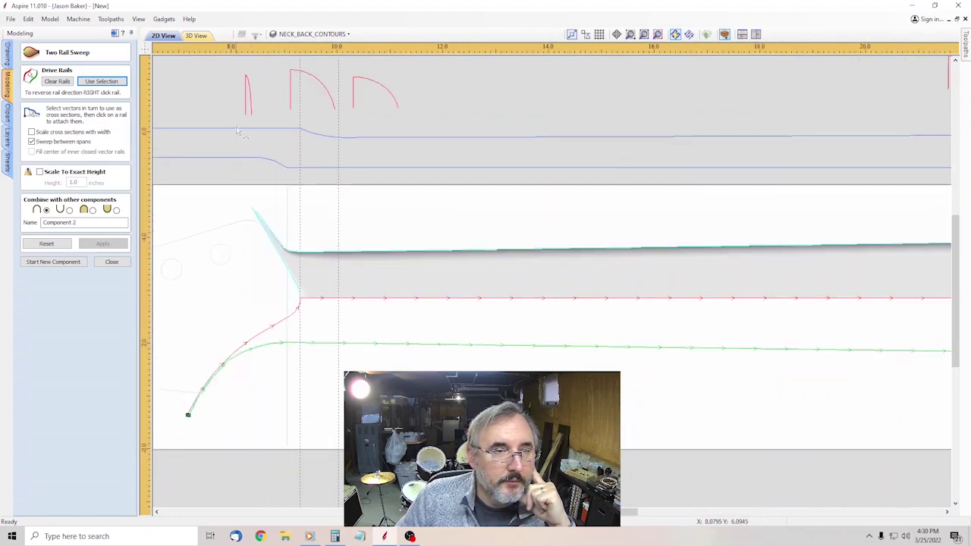
pyautogui.scroll(5, 282, 427)
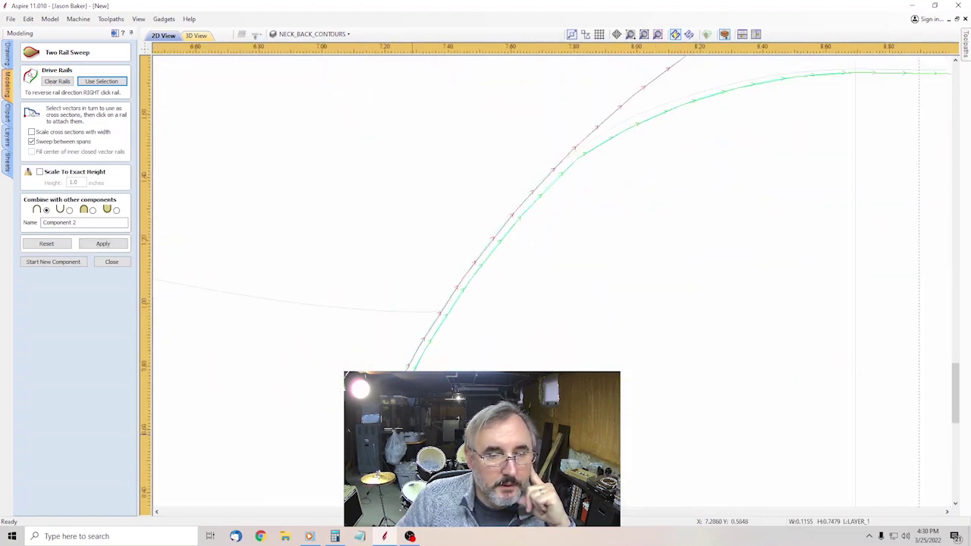
pyautogui.scroll(-6, 446, 282)
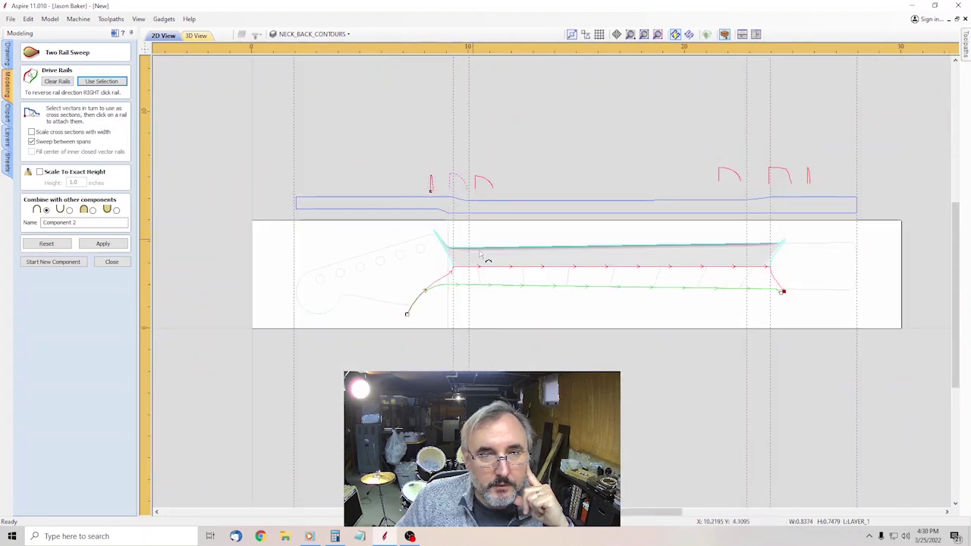
pyautogui.scroll(4, 474, 279)
pyautogui.moveTo(377, 225); pyautogui.dragTo(369, 307)
# Add a second cross-section link between the two rails.
pyautogui.scroll(2, 421, 263)
pyautogui.scroll(-3, 413, 182)
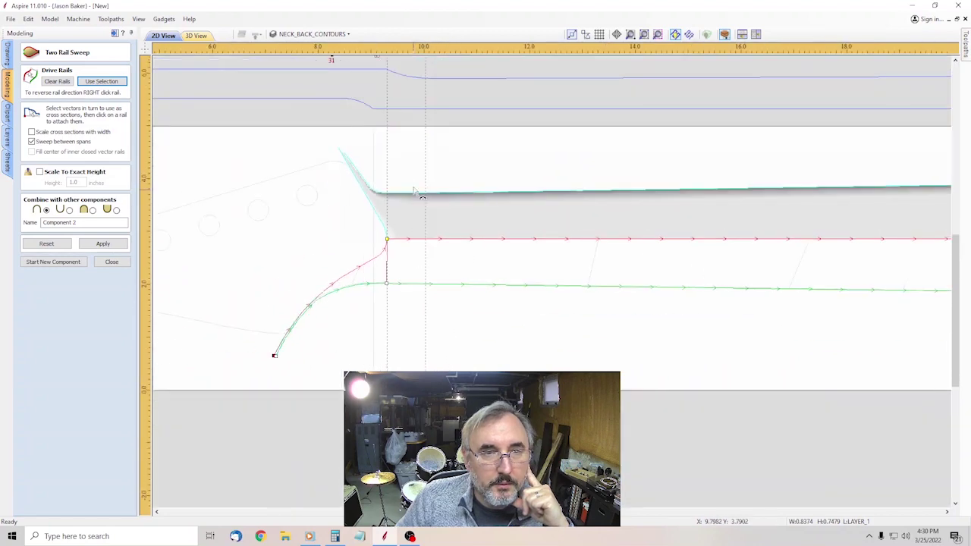
pyautogui.scroll(-2, 413, 182)
pyautogui.scroll(5, 417, 115)
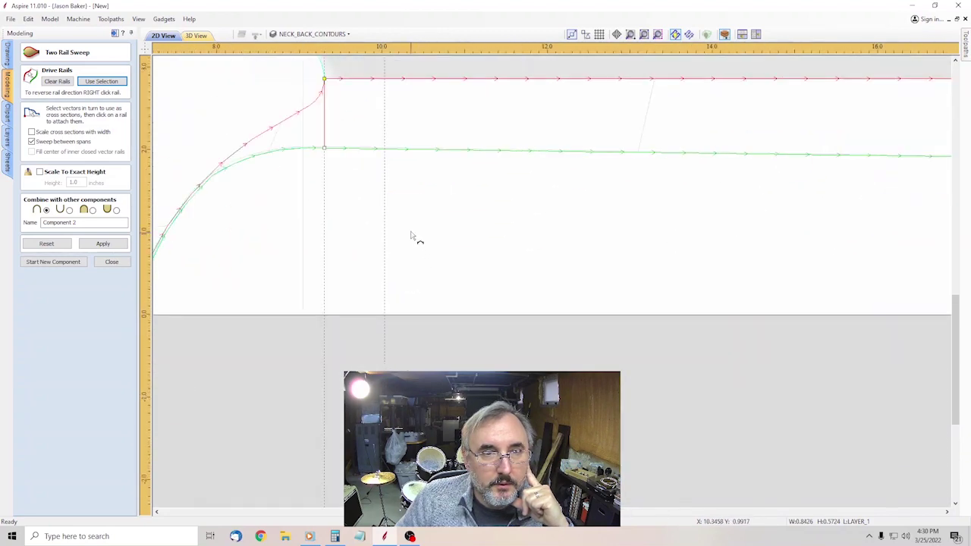
pyautogui.scroll(1, 374, 98)
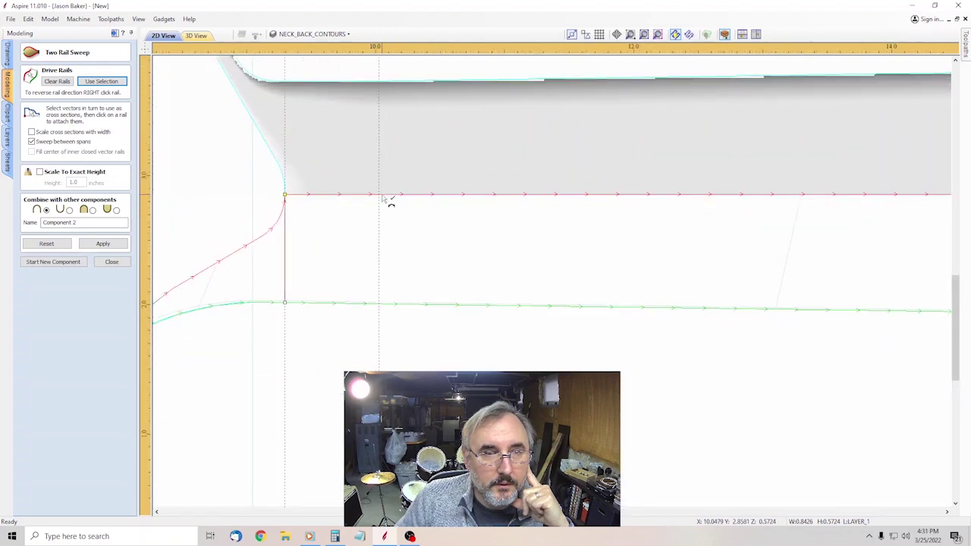
pyautogui.moveTo(380, 196); pyautogui.dragTo(377, 302)
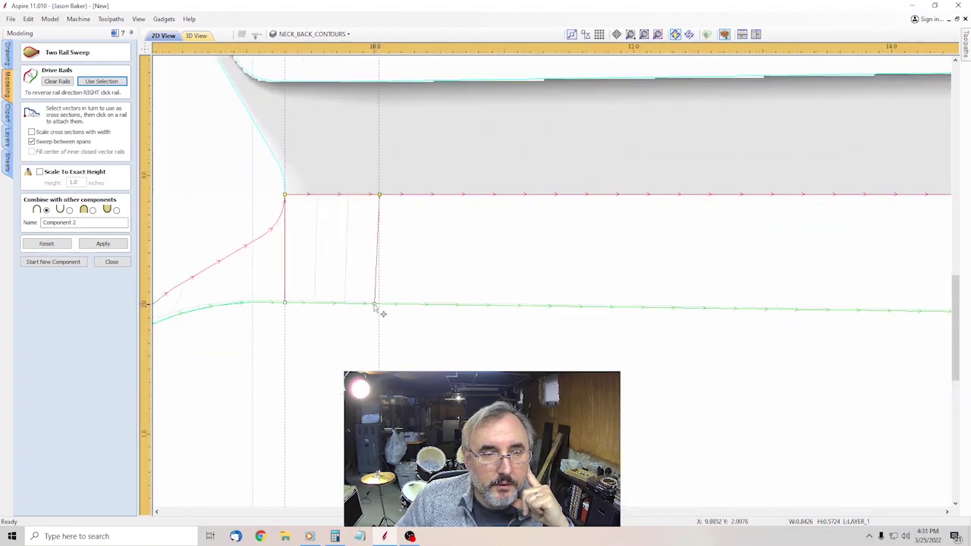
pyautogui.scroll(-5, 382, 321)
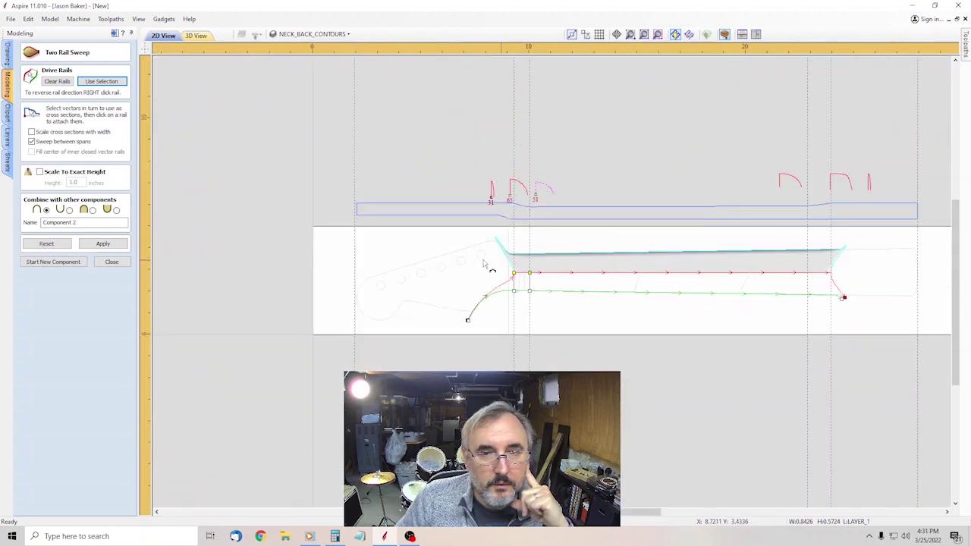
pyautogui.scroll(5, 520, 302)
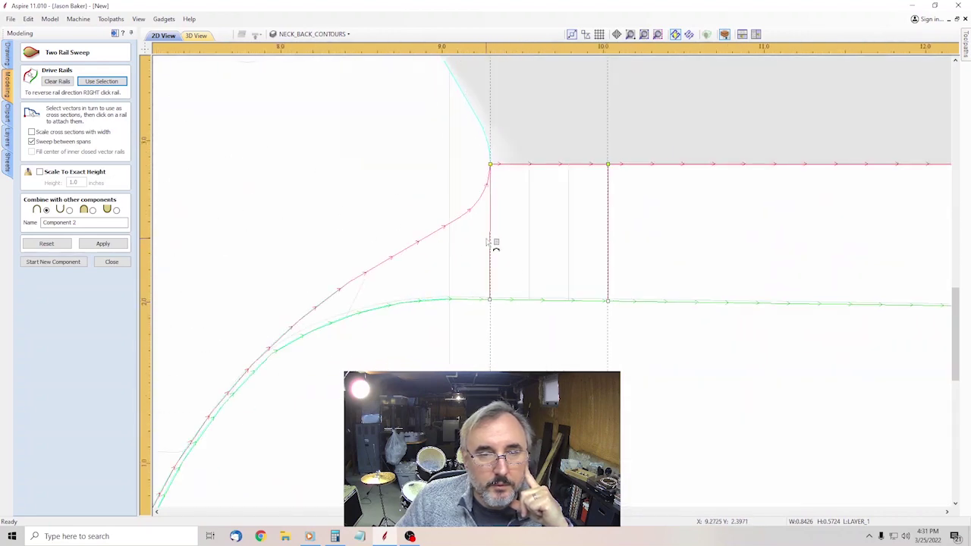
# Adjust a rail option and attach a straight-down cross-section at the right-end junction.
pyautogui.rightClick(492, 243)
pyautogui.click(501, 245)
pyautogui.scroll(-6, 412, 235)
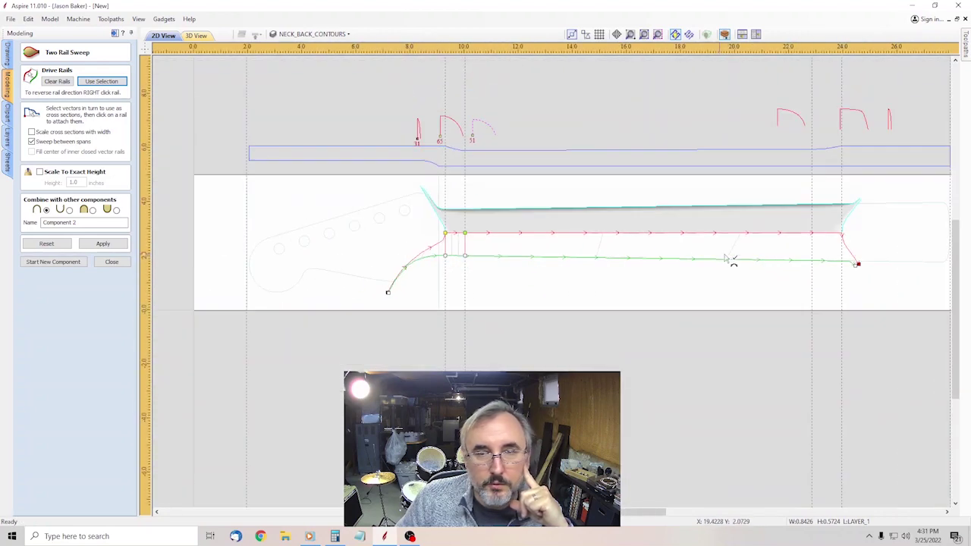
pyautogui.scroll(4, 885, 271)
pyautogui.scroll(-4, 865, 228)
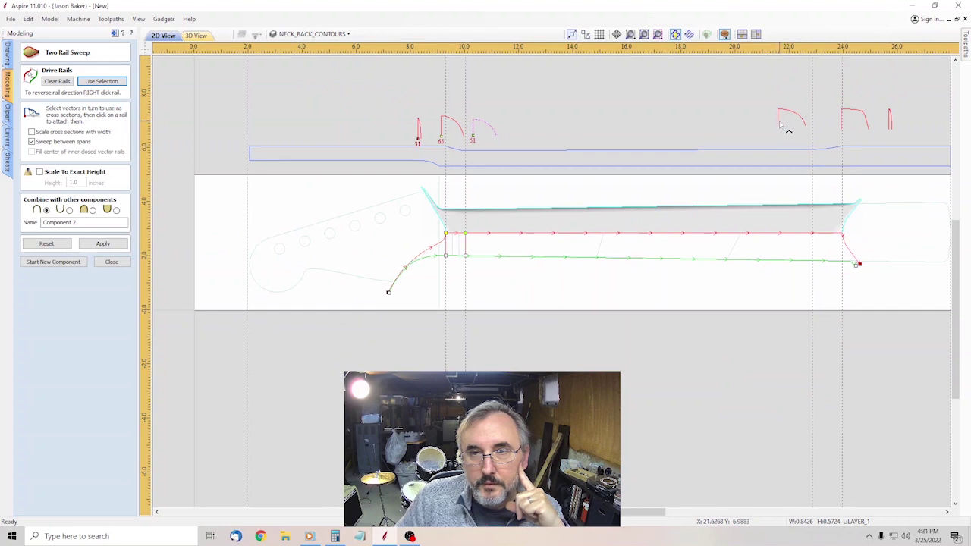
pyautogui.scroll(4, 842, 243)
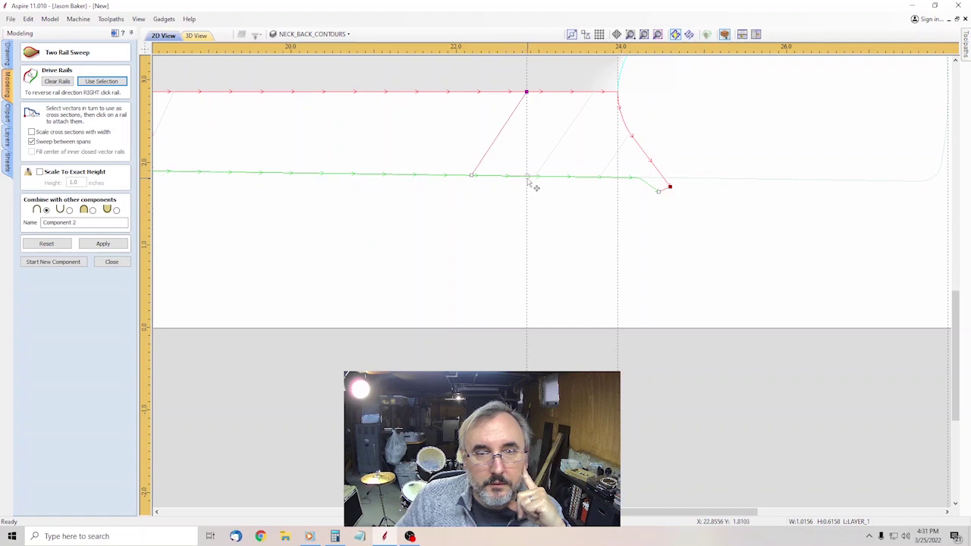
pyautogui.scroll(-4, 706, 148)
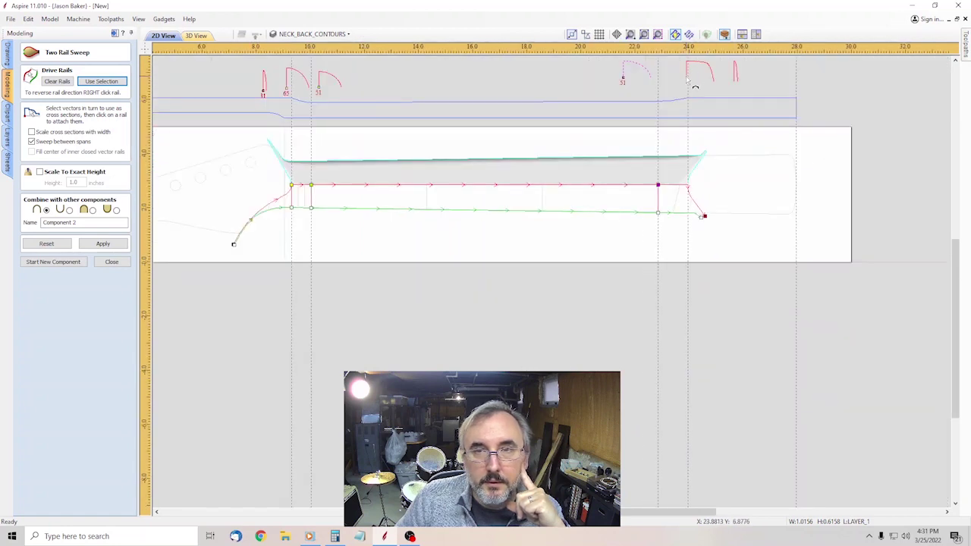
pyautogui.scroll(2, 688, 84)
pyautogui.scroll(4, 651, 251)
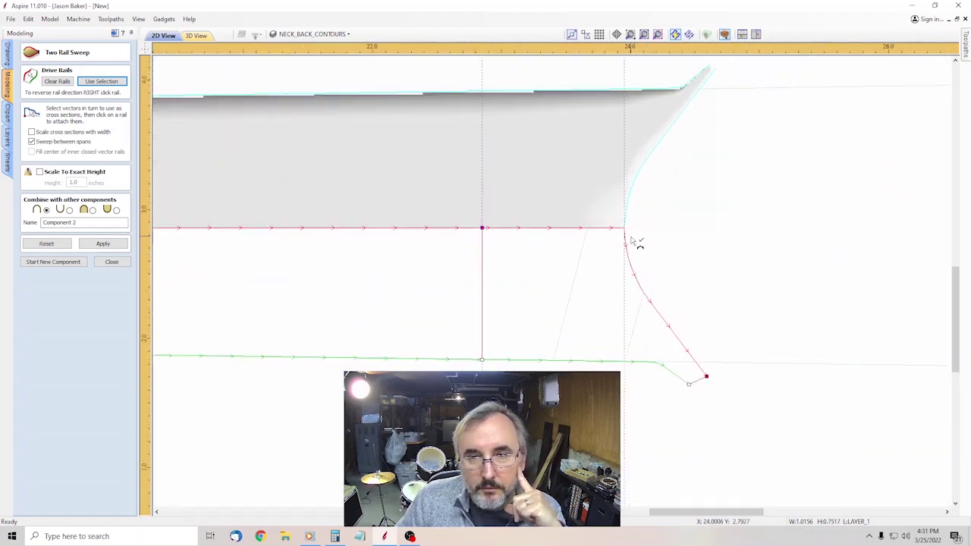
pyautogui.click(634, 236)
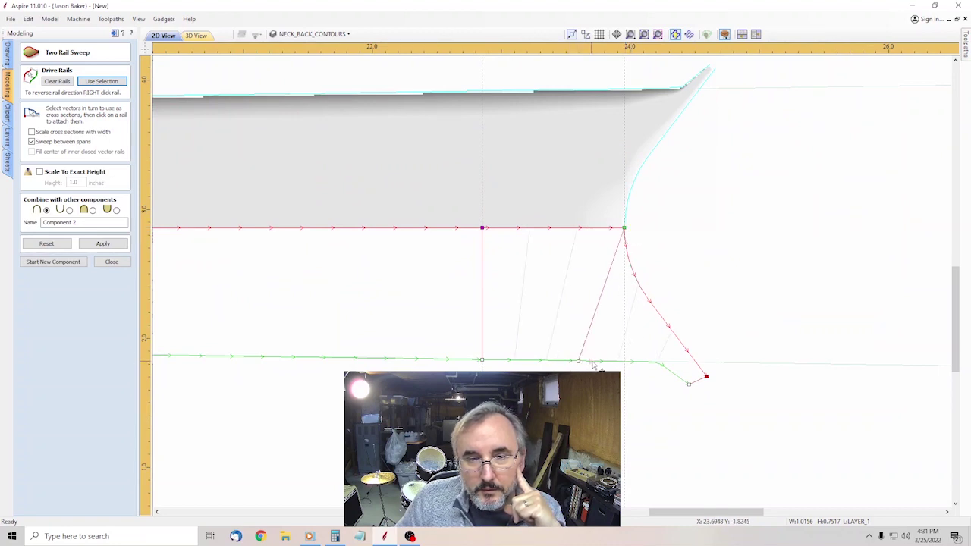
pyautogui.click(632, 375)
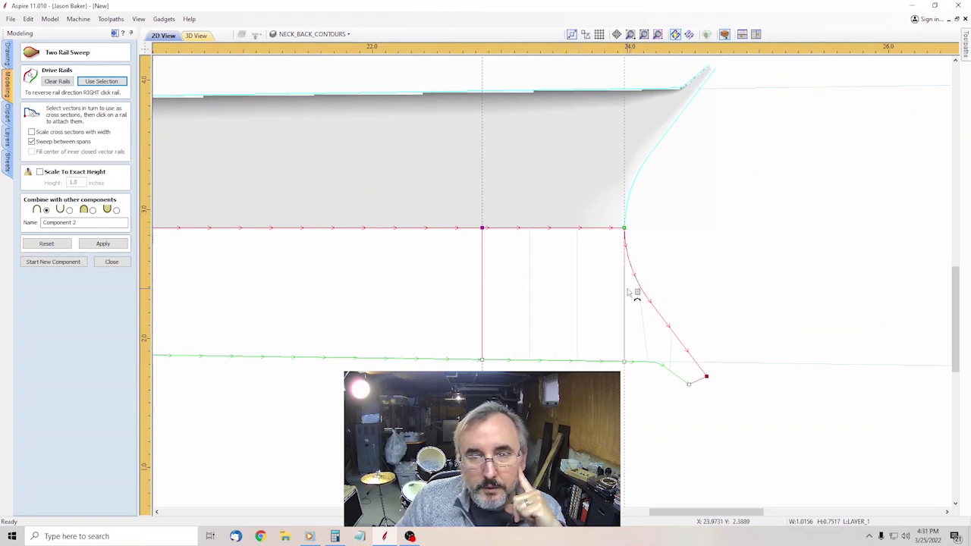
# Adjust the rail again, apply the sweep as Component 2, and start Component 3.
pyautogui.rightClick(629, 292)
pyautogui.click(637, 294)
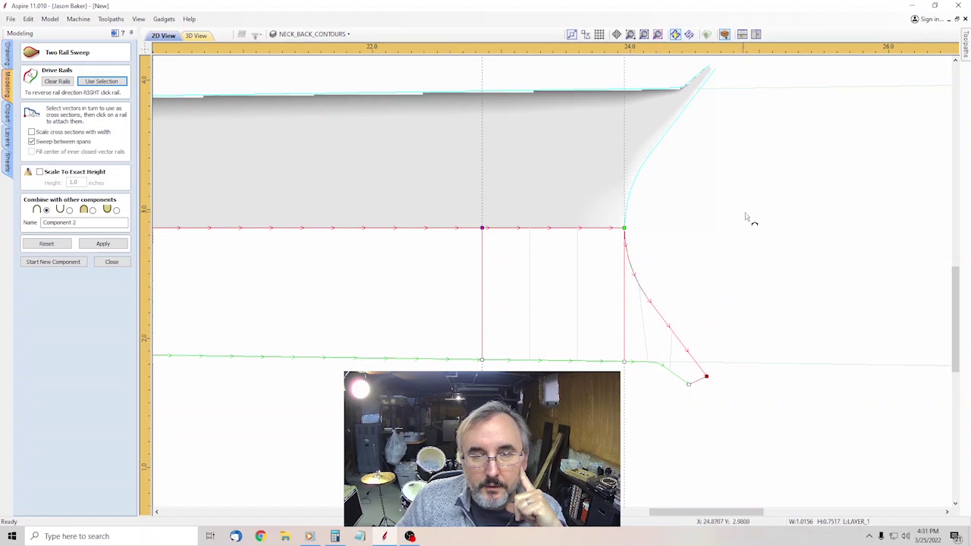
pyautogui.scroll(-8, 746, 218)
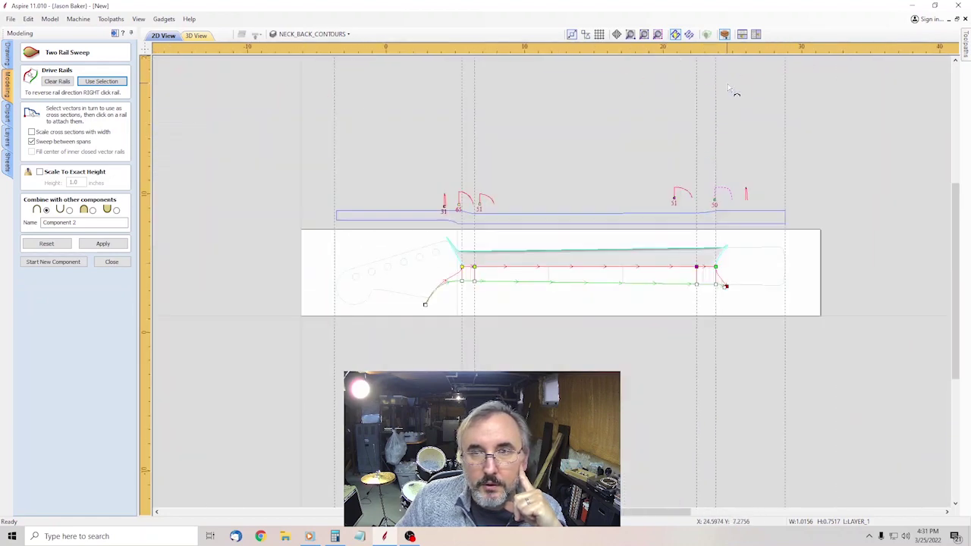
pyautogui.scroll(3, 751, 201)
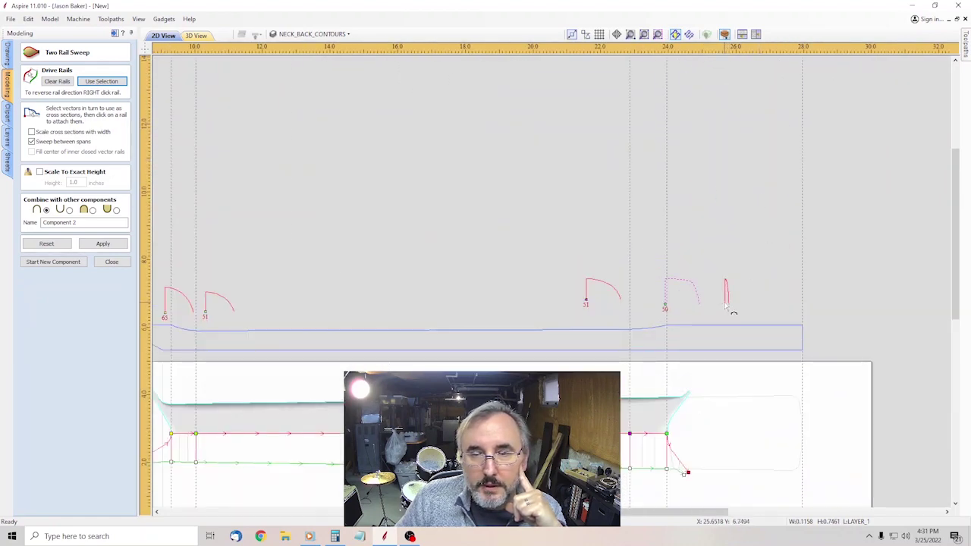
pyautogui.scroll(5, 705, 440)
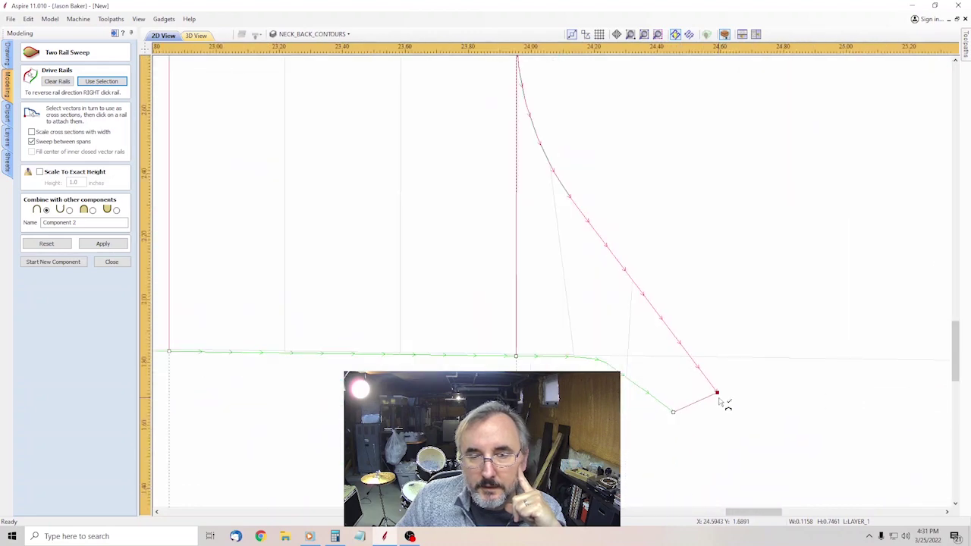
pyautogui.scroll(-6, 538, 345)
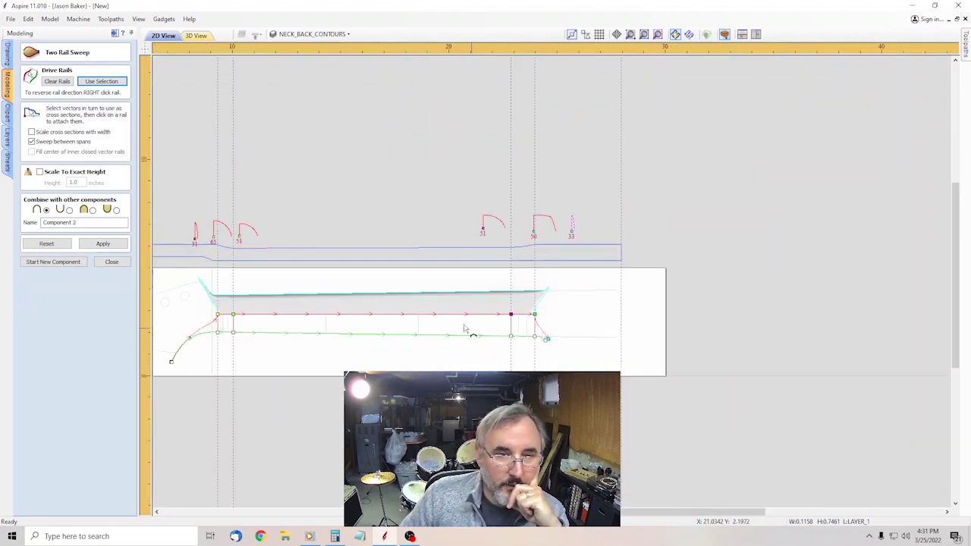
pyautogui.scroll(2, 124, 271)
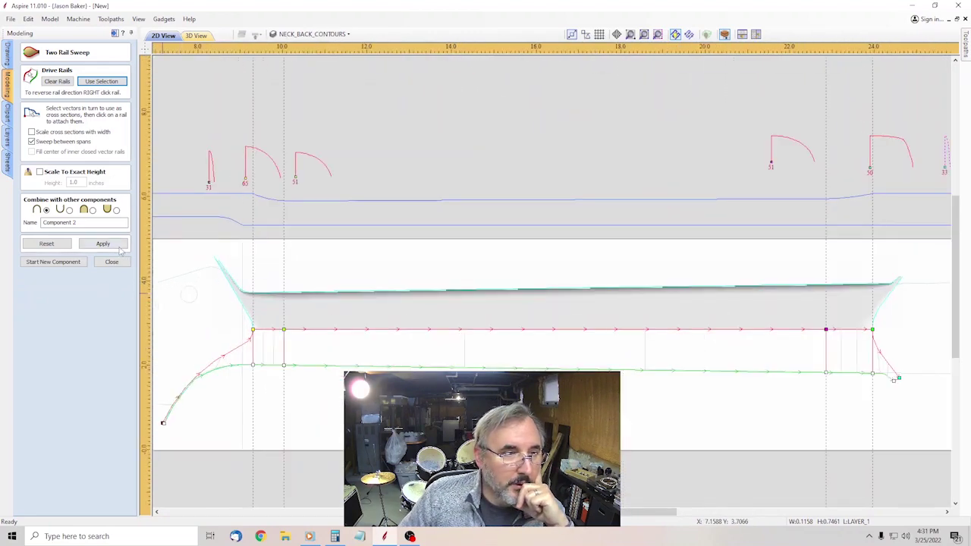
pyautogui.click(118, 247)
pyautogui.scroll(-2, 272, 314)
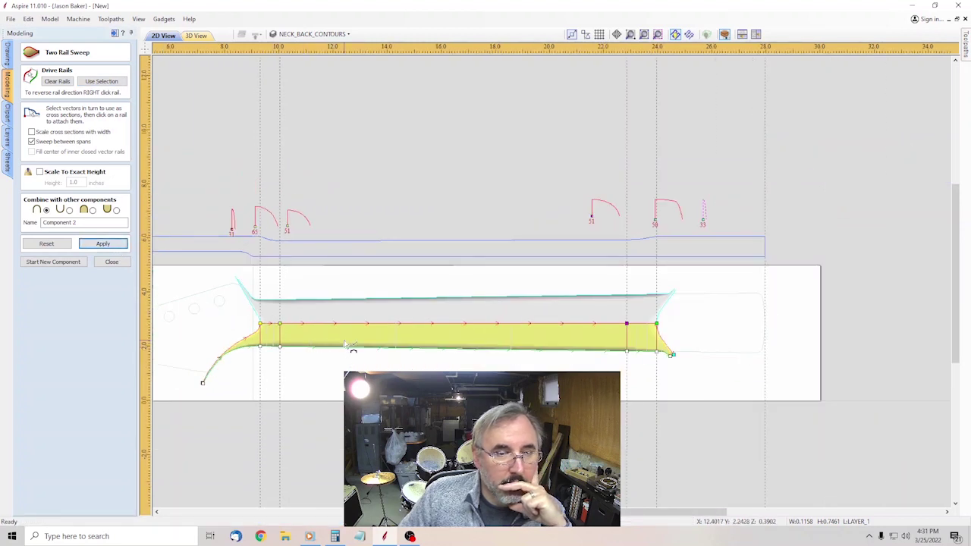
pyautogui.click(59, 264)
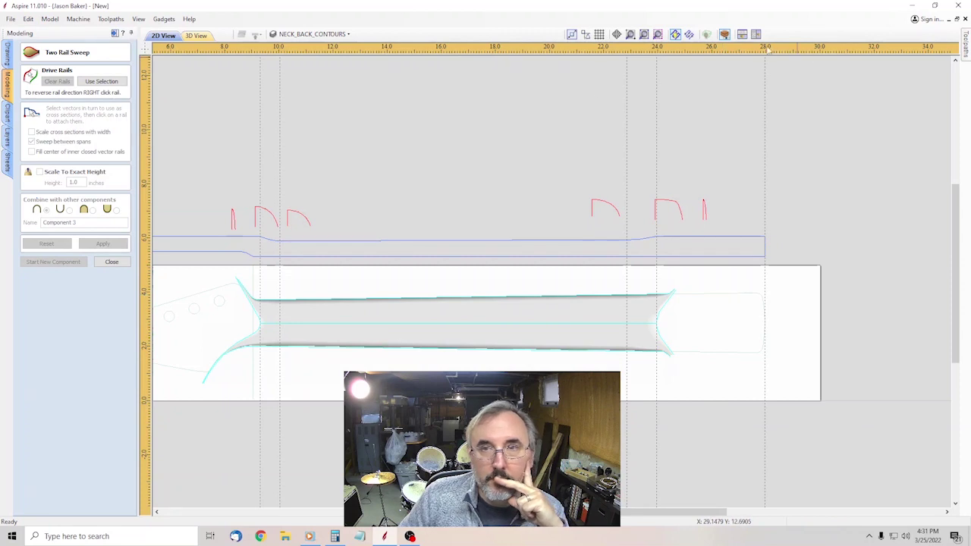
# Tile the 2D and 3D views, orbit the neck, and close Two Rail Sweep.
pyautogui.click(742, 35)
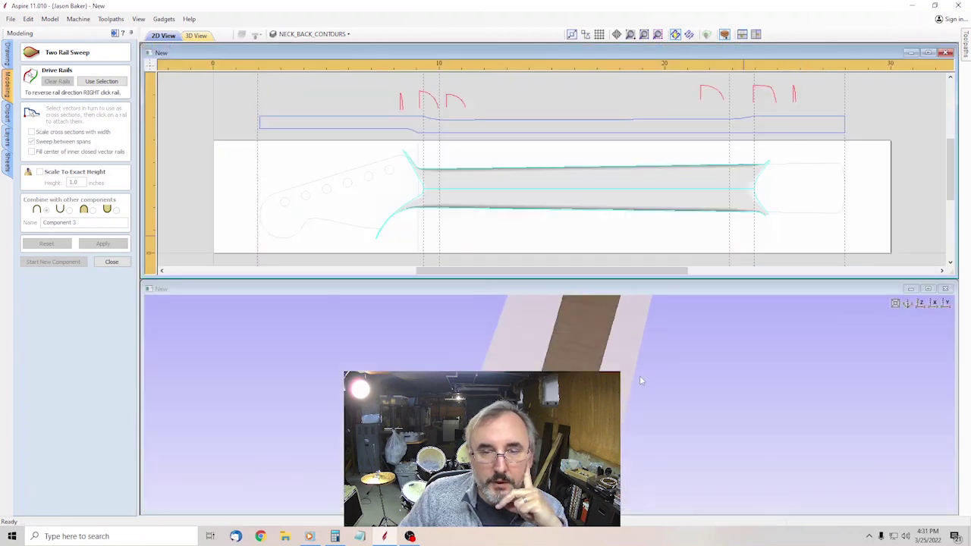
pyautogui.click(947, 303)
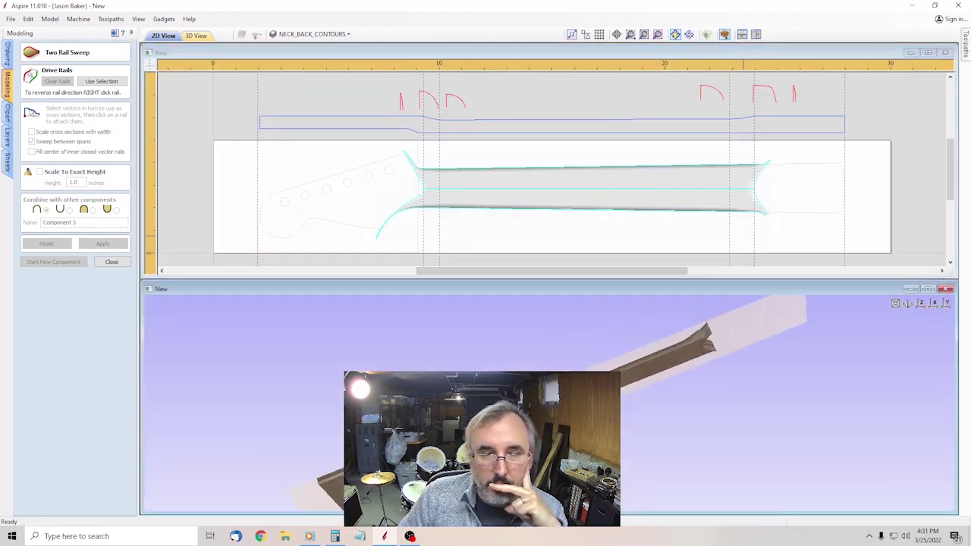
pyautogui.scroll(2, 485, 402)
pyautogui.scroll(-2, 546, 402)
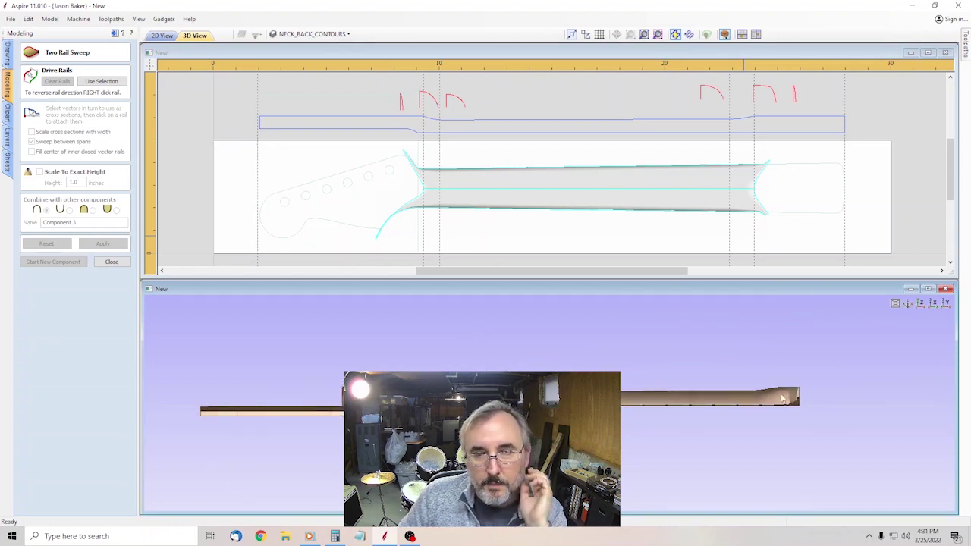
pyautogui.moveTo(851, 400); pyautogui.dragTo(805, 478)
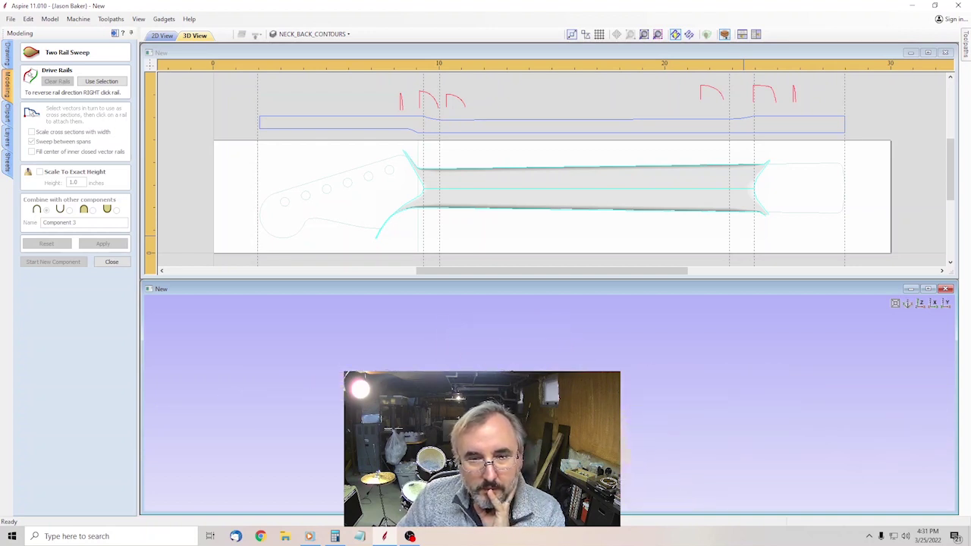
pyautogui.click(112, 262)
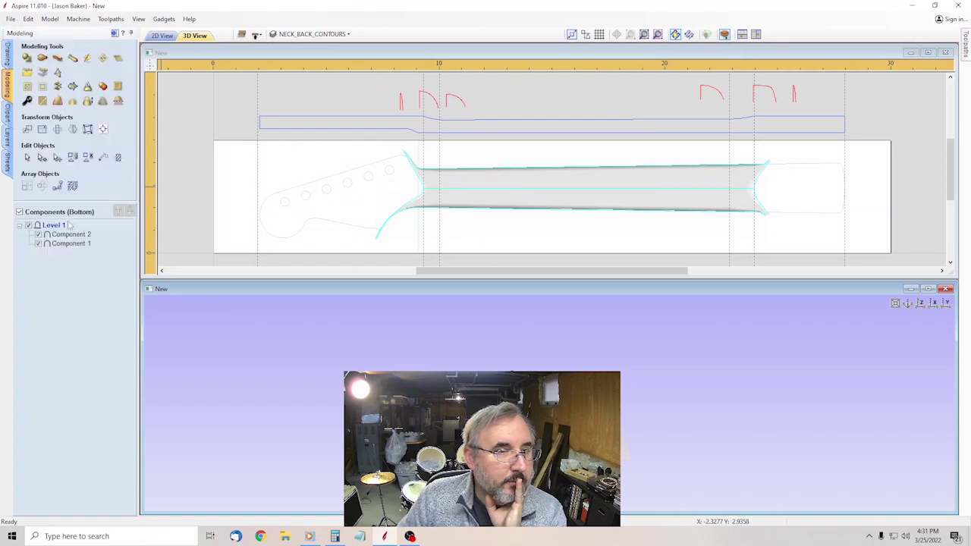
# Set the components' base height to -0.375 inches and maximize the 2D view.
pyautogui.doubleClick(71, 243)
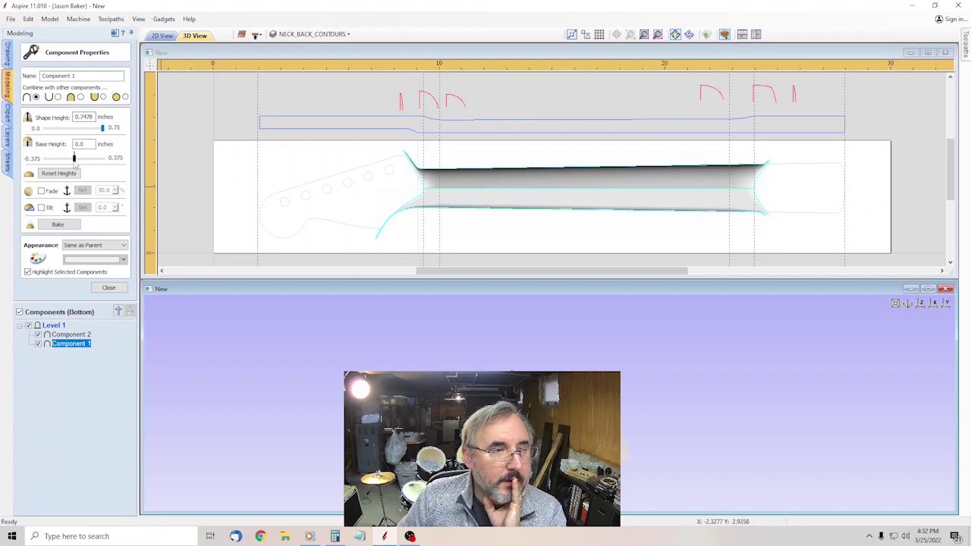
pyautogui.moveTo(75, 159); pyautogui.dragTo(36, 164)
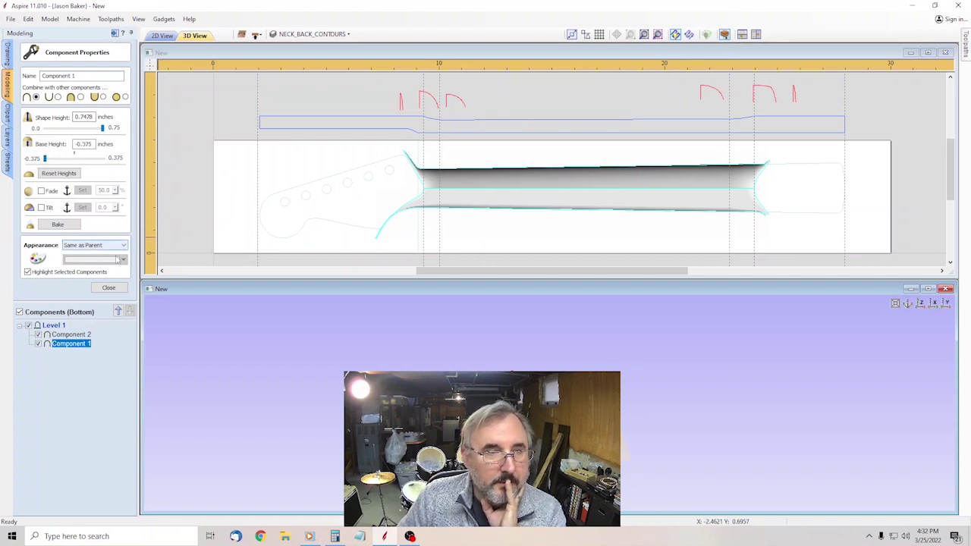
pyautogui.click(84, 335)
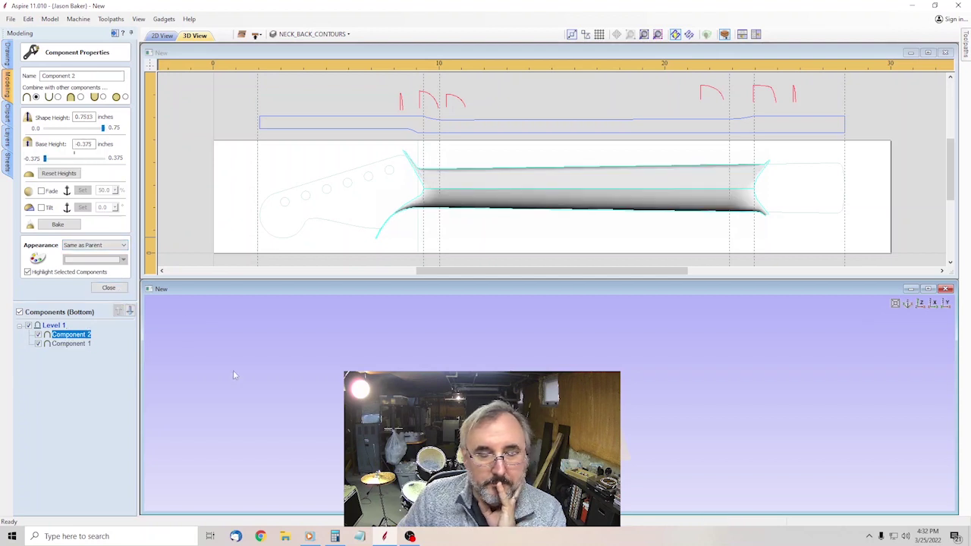
pyautogui.click(108, 287)
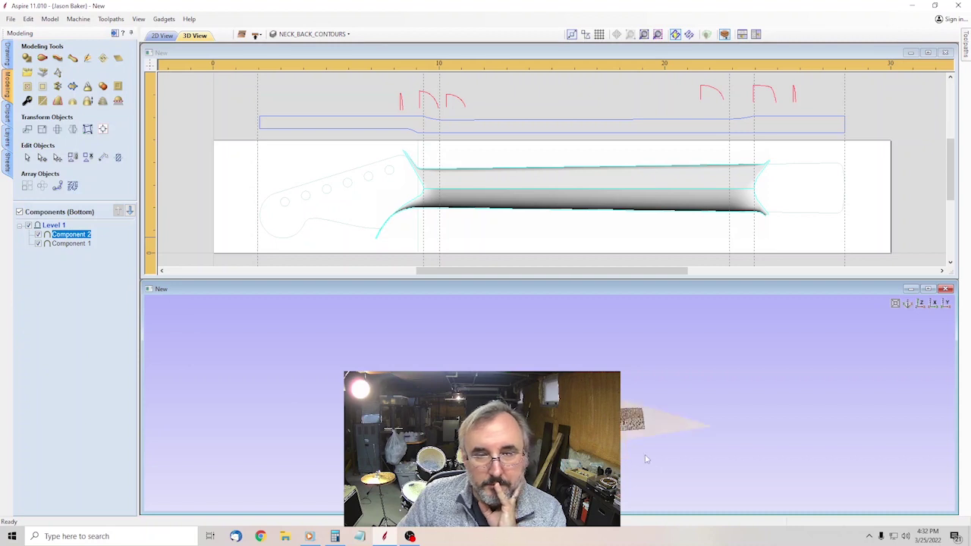
pyautogui.moveTo(657, 458); pyautogui.dragTo(595, 455)
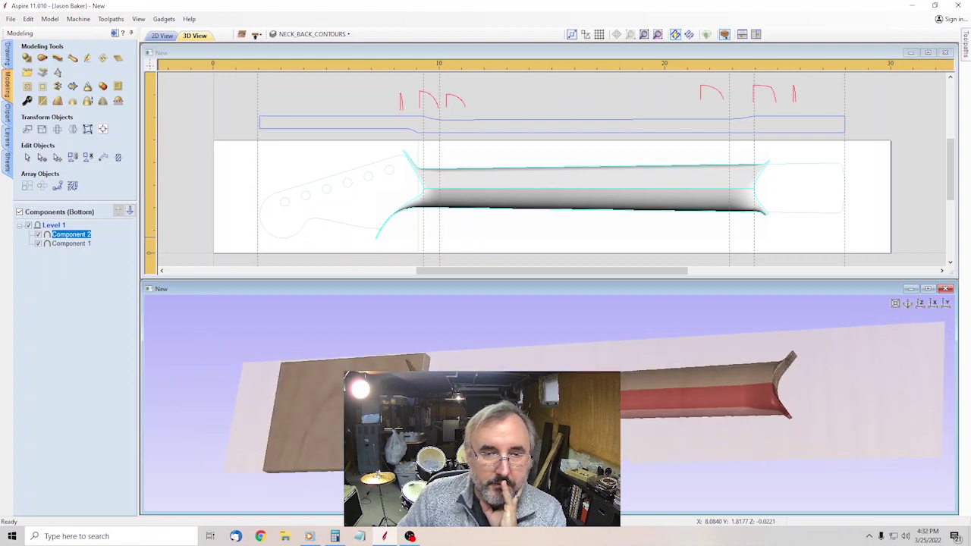
pyautogui.click(928, 53)
# Select Component 1 and Component 2 and show the toolpath operations list.
pyautogui.scroll(-3, 569, 341)
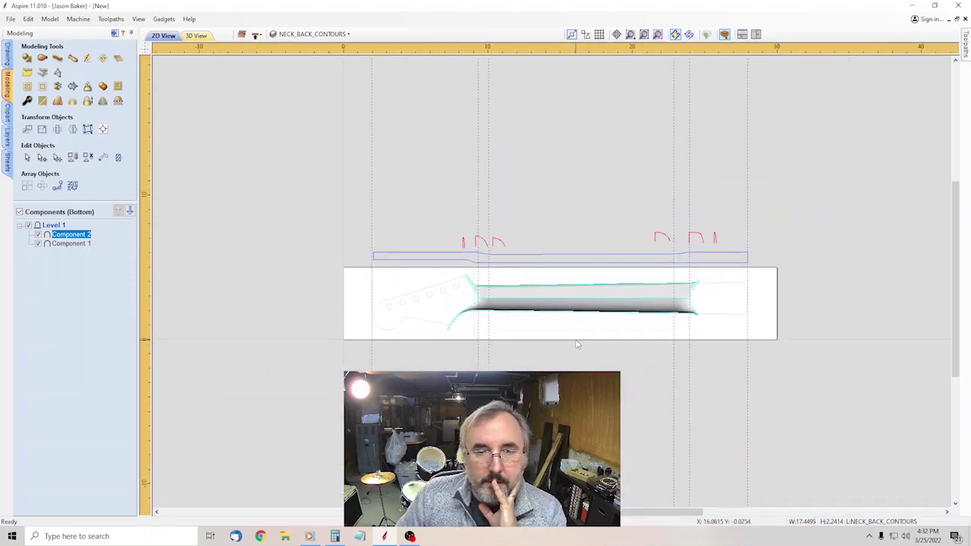
pyautogui.scroll(2, 577, 344)
pyautogui.click(722, 337)
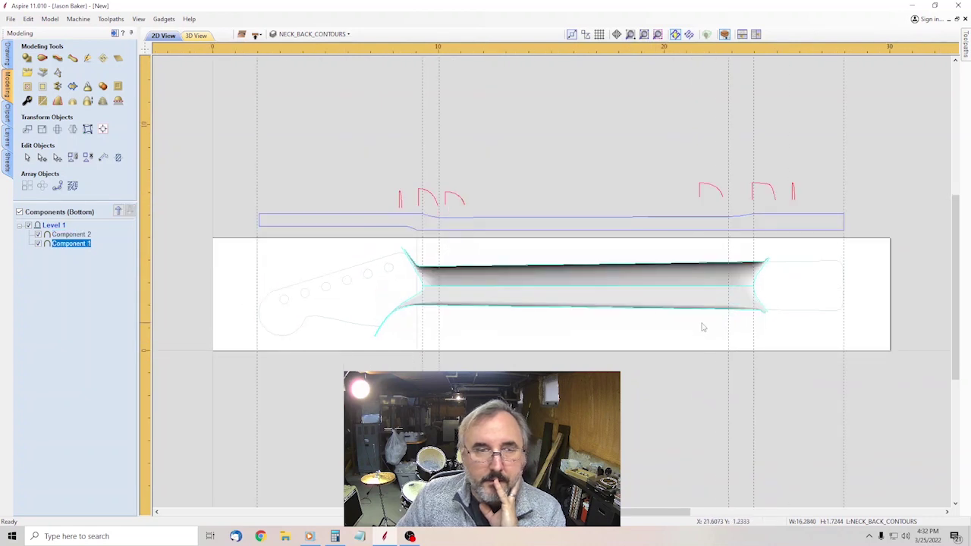
pyautogui.scroll(2, 700, 327)
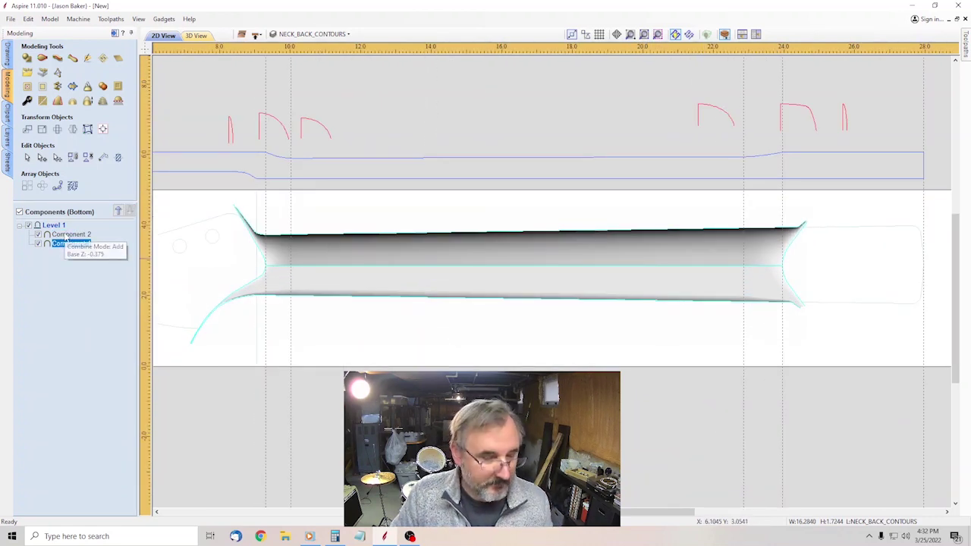
pyautogui.keyDown('shift'); pyautogui.click(70, 234); pyautogui.keyUp('shift')
pyautogui.click(964, 43)
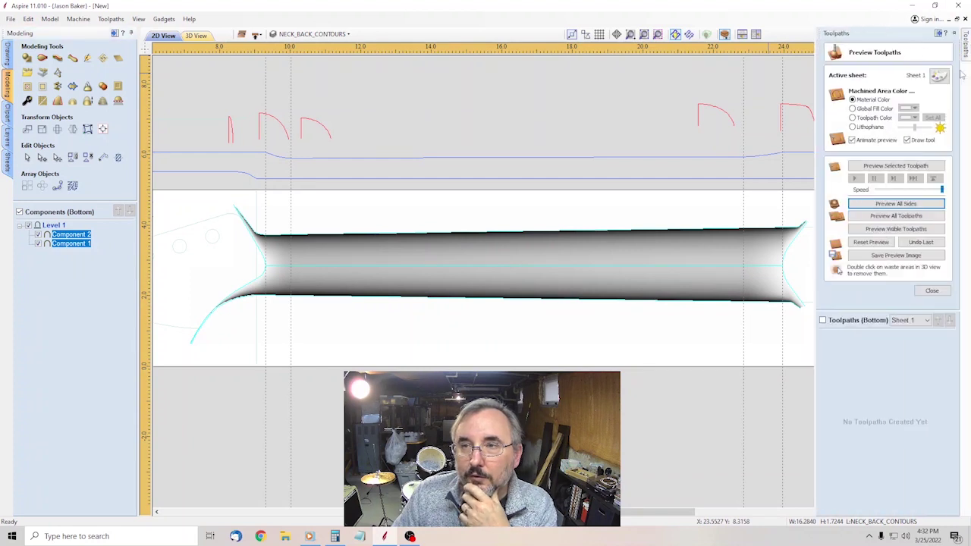
pyautogui.click(933, 291)
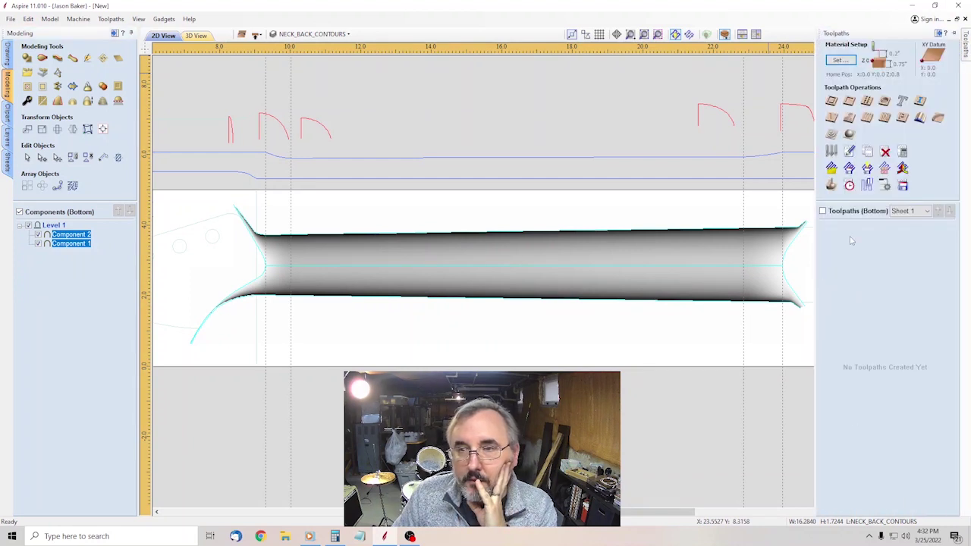
# Set the Material Setup model thickness to 0.75 inches and confirm.
pyautogui.click(831, 133)
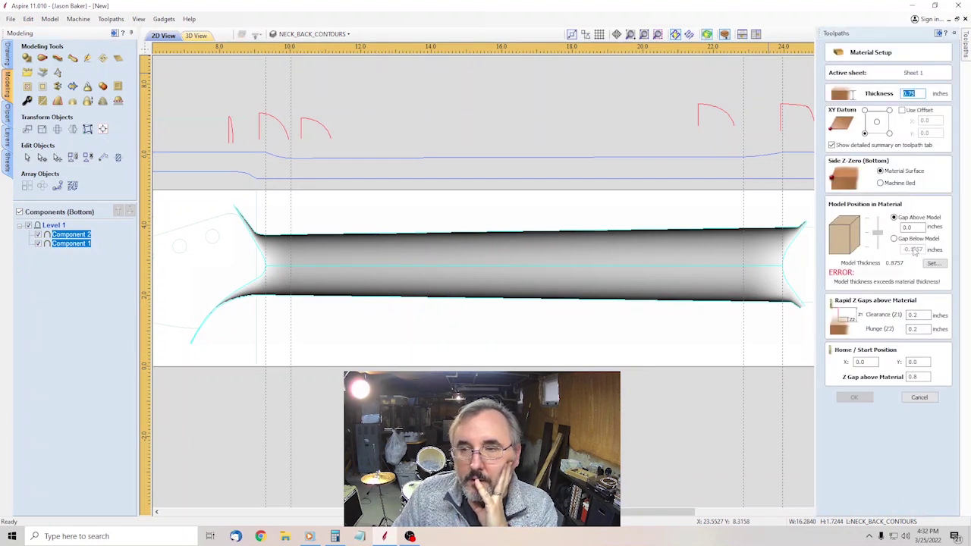
pyautogui.click(936, 265)
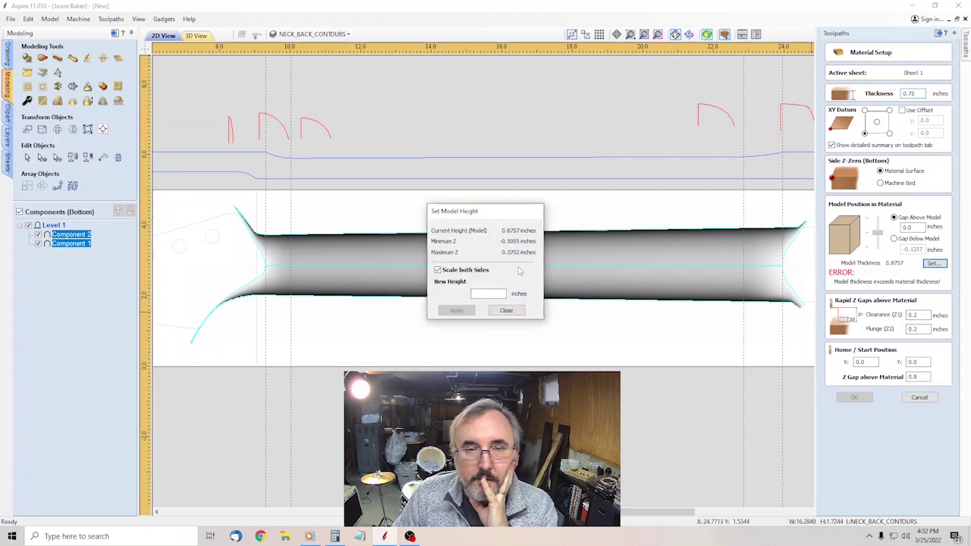
pyautogui.write('.75')
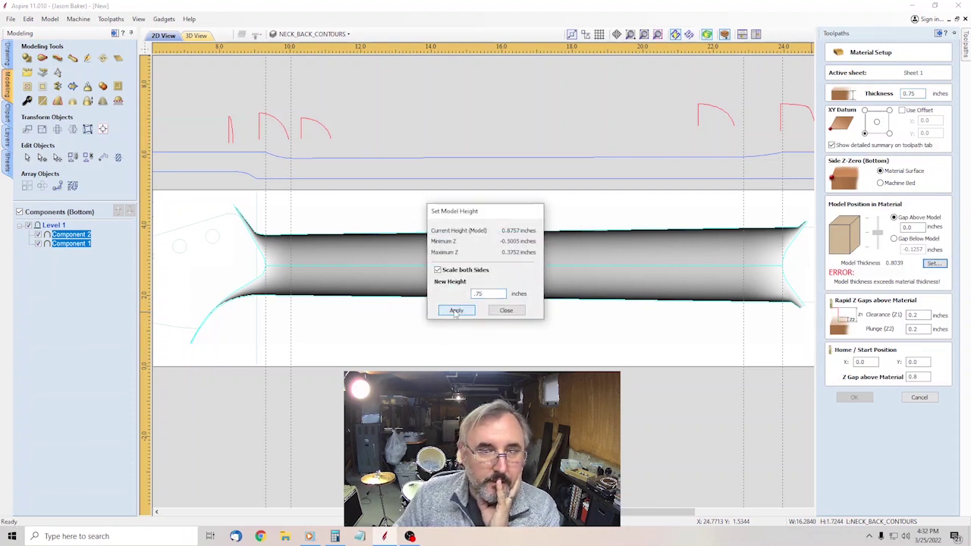
pyautogui.click(456, 311)
pyautogui.click(506, 310)
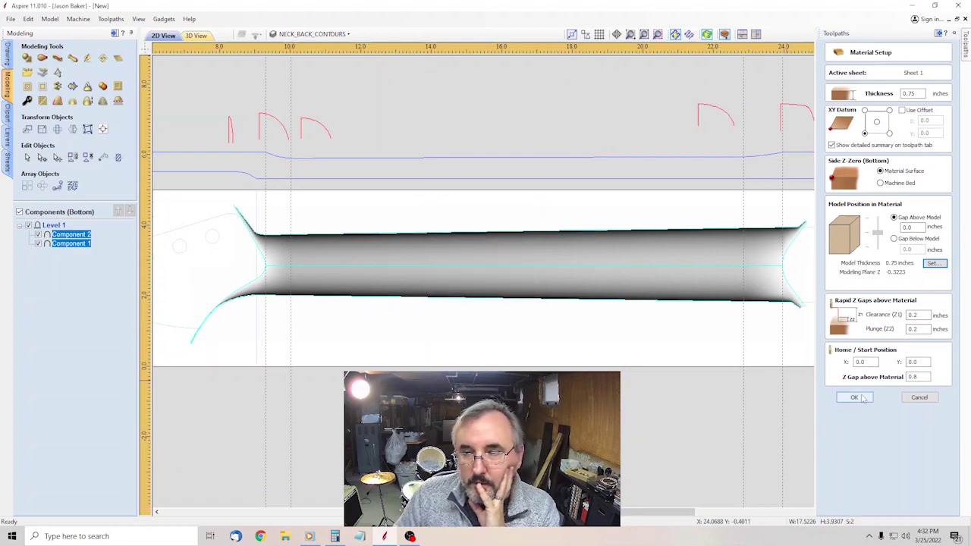
pyautogui.click(855, 397)
# Accept recalculating the existing toolpaths and dismiss the cut-through and recalculation warnings.
pyautogui.click(466, 299)
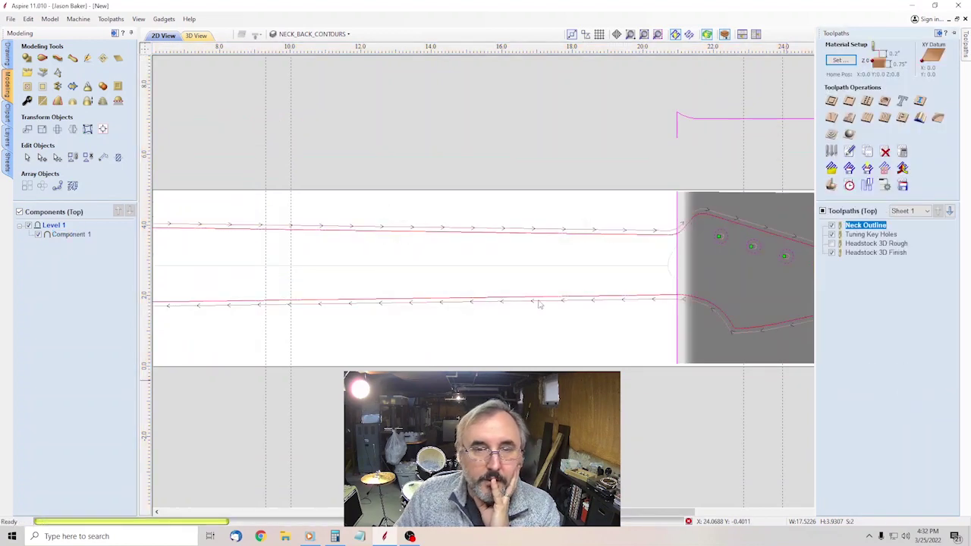
pyautogui.click(497, 314)
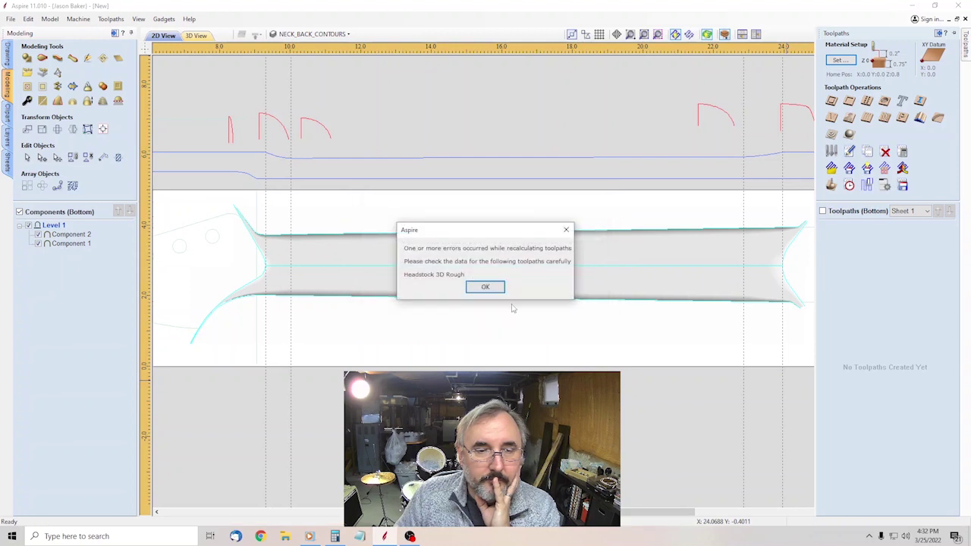
pyautogui.click(501, 288)
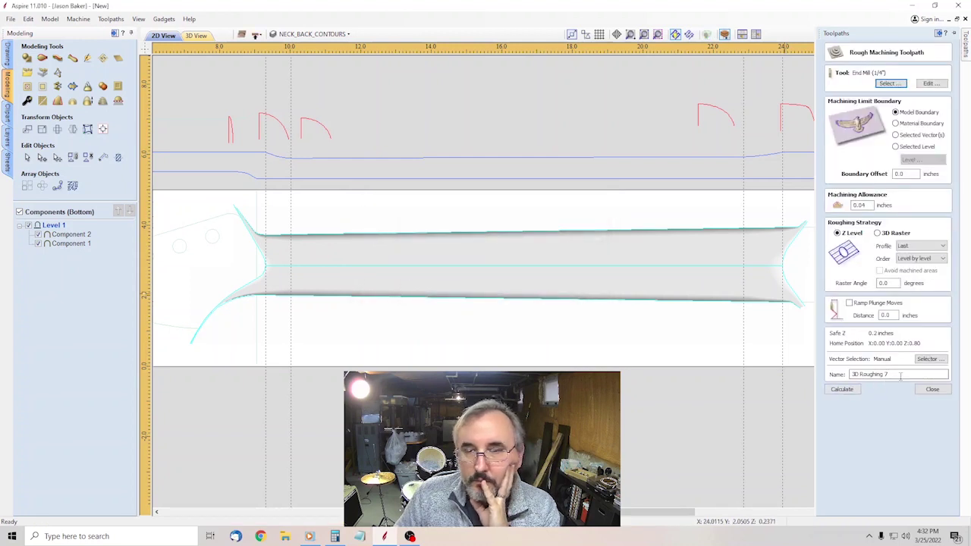
# Calculate a 3D Roughing toolpath named Neck 3D Rough.
pyautogui.click(901, 374)
pyautogui.write('Neck')
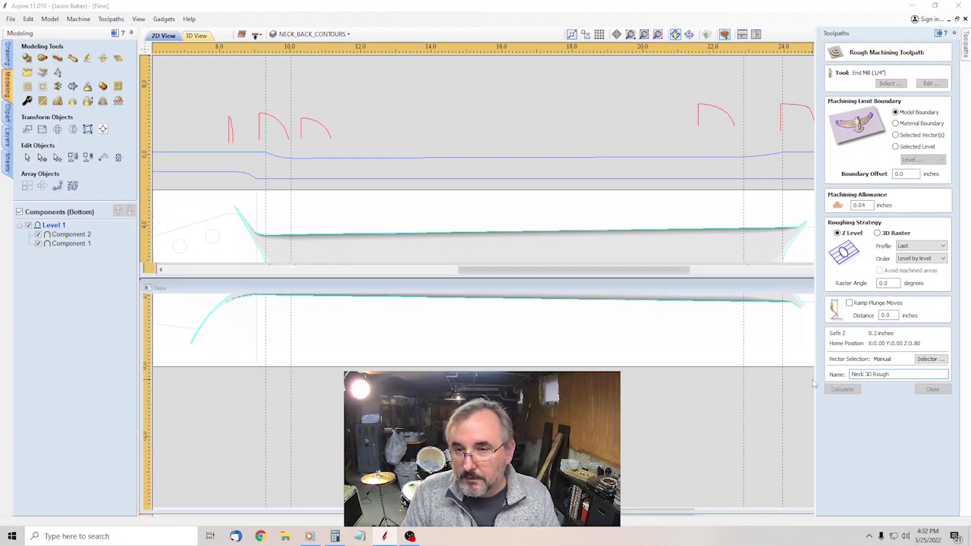
pyautogui.press('Return')
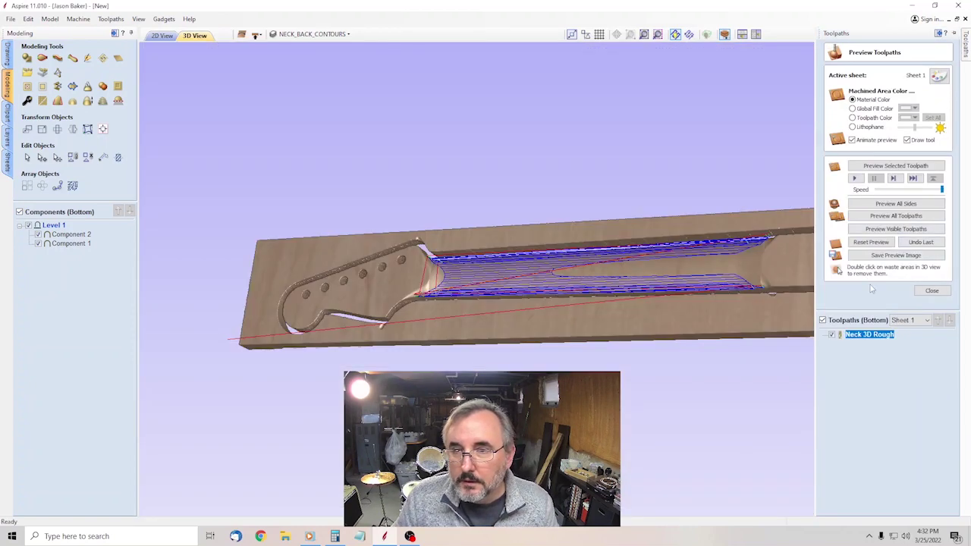
pyautogui.click(931, 291)
# Create and calculate a 3D Finishing toolpath named Neck 3D Finish.
pyautogui.click(850, 135)
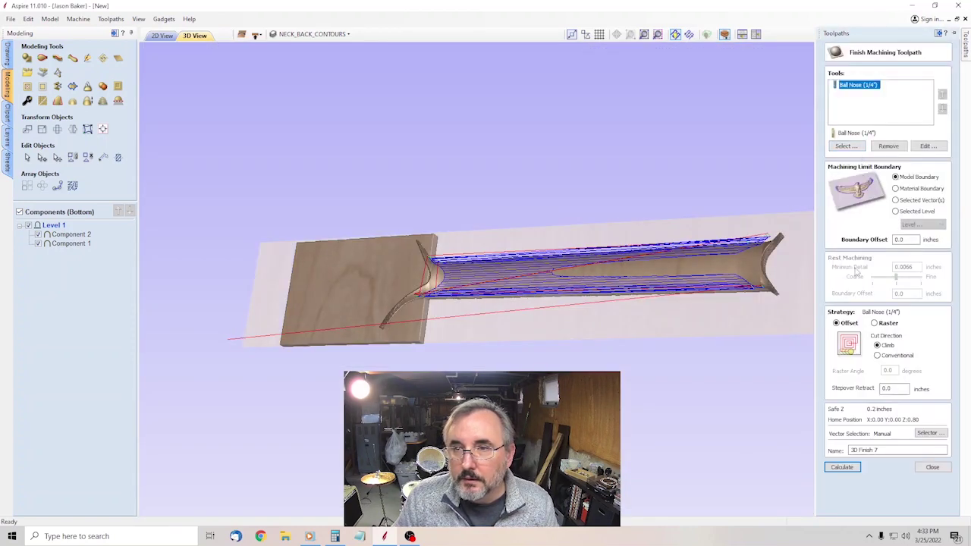
pyautogui.moveTo(879, 450); pyautogui.dragTo(805, 465)
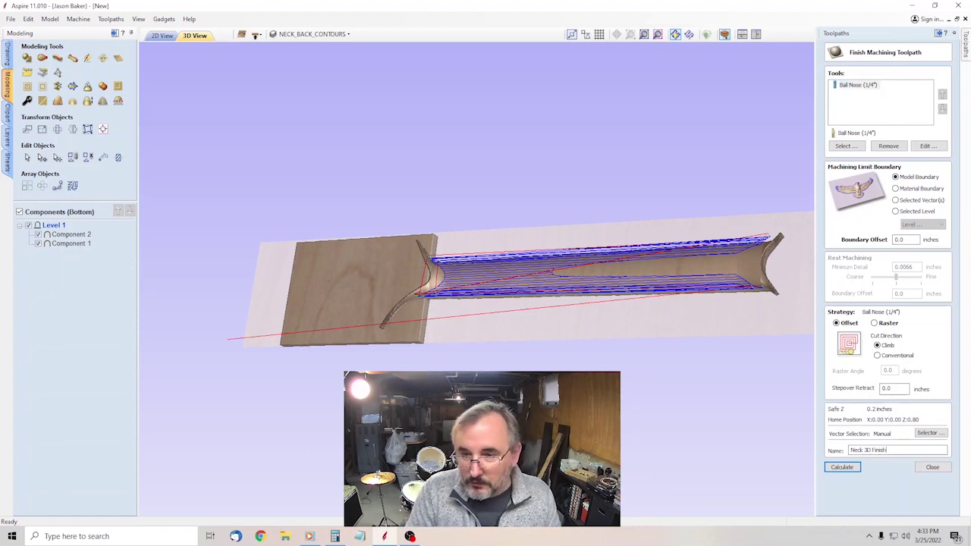
pyautogui.click(841, 468)
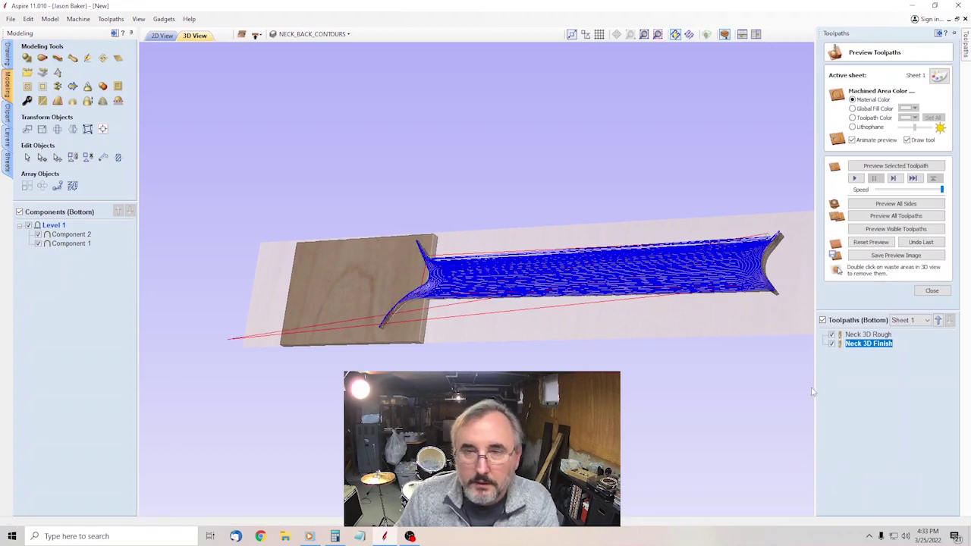
# Reset the preview and simulate all toolpaths on both sides of the stock.
pyautogui.click(872, 243)
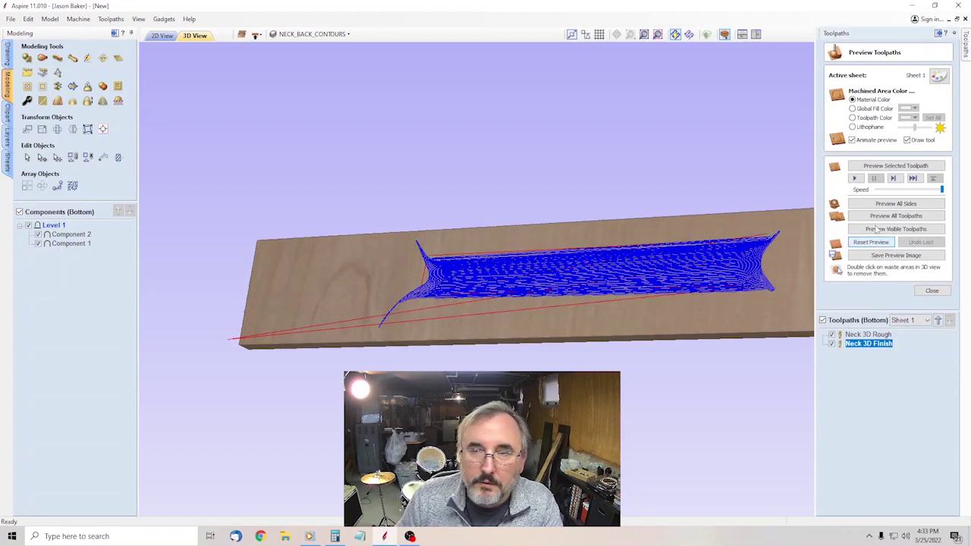
pyautogui.click(888, 204)
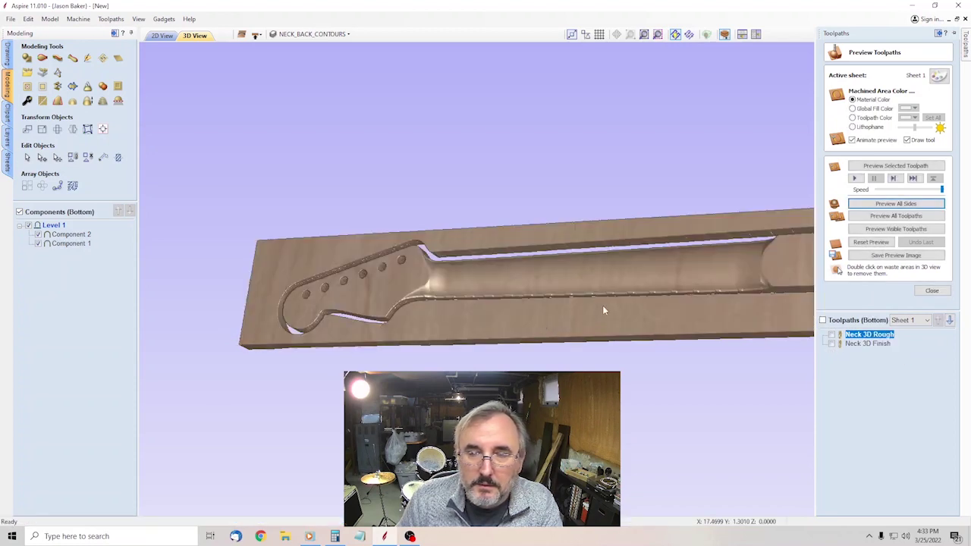
pyautogui.moveTo(602, 312); pyautogui.dragTo(648, 328)
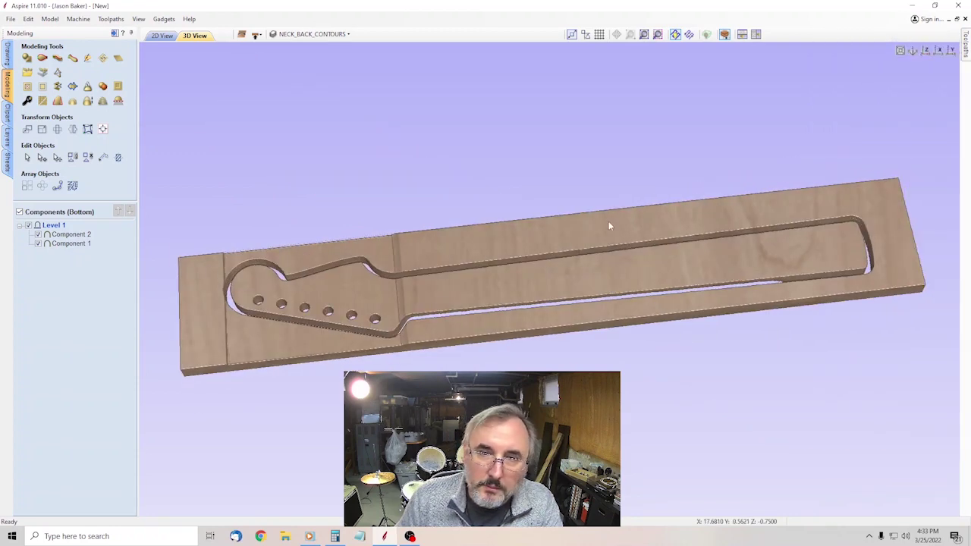
# Hide the stock with F12 and orbit the neck model to inspect its back and tuner holes.
pyautogui.press('F12')
pyautogui.moveTo(602, 223); pyautogui.dragTo(577, 174)
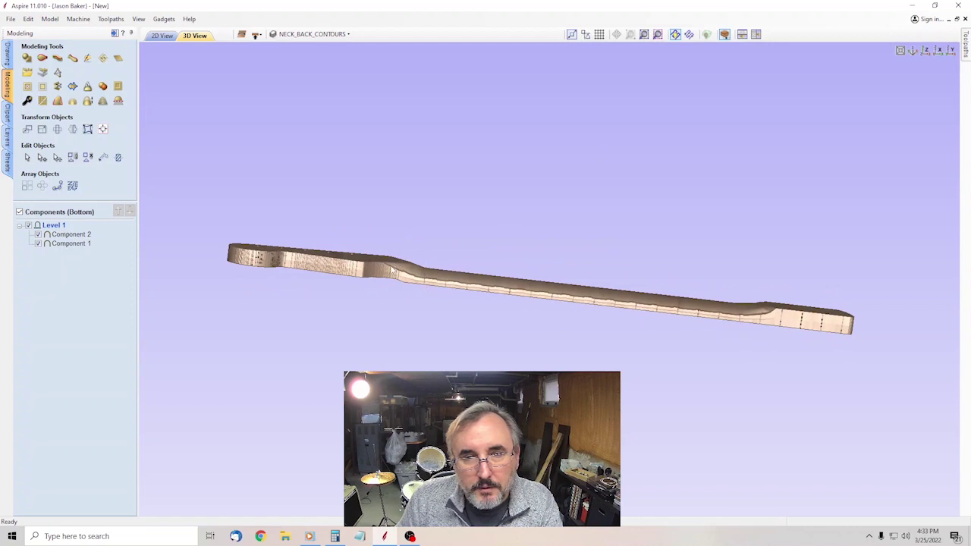
pyautogui.moveTo(640, 285); pyautogui.dragTo(669, 242)
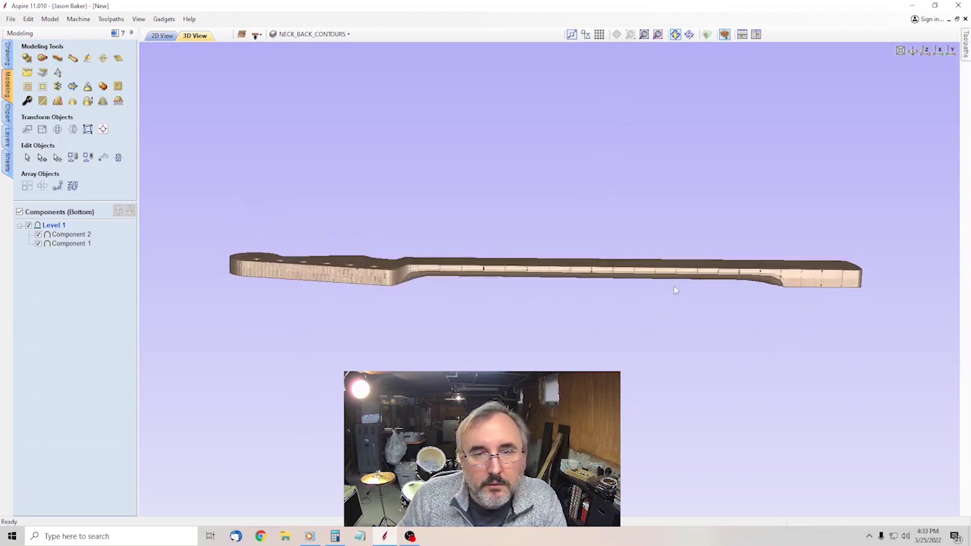
pyautogui.moveTo(672, 298); pyautogui.dragTo(661, 365)
pyautogui.moveTo(600, 355); pyautogui.dragTo(488, 308)
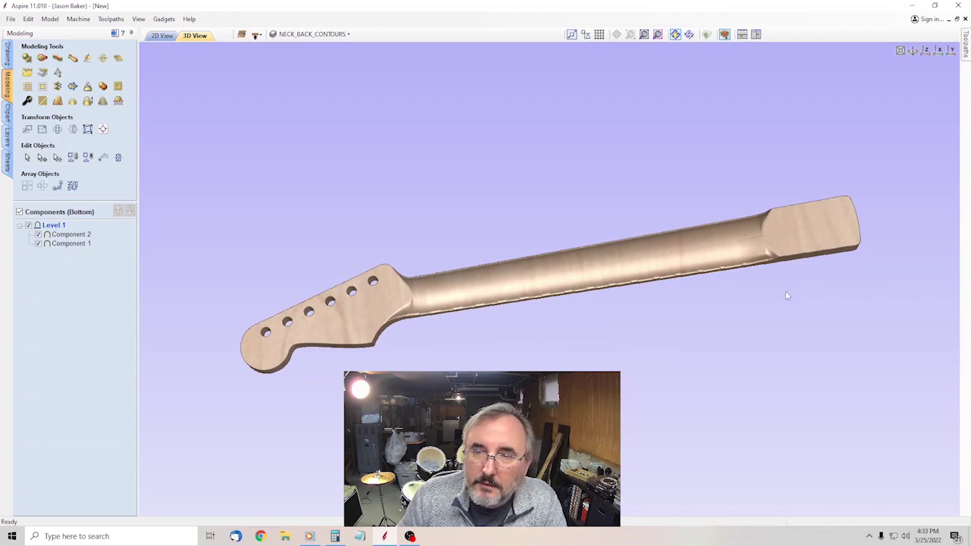
pyautogui.moveTo(786, 296); pyautogui.dragTo(606, 174)
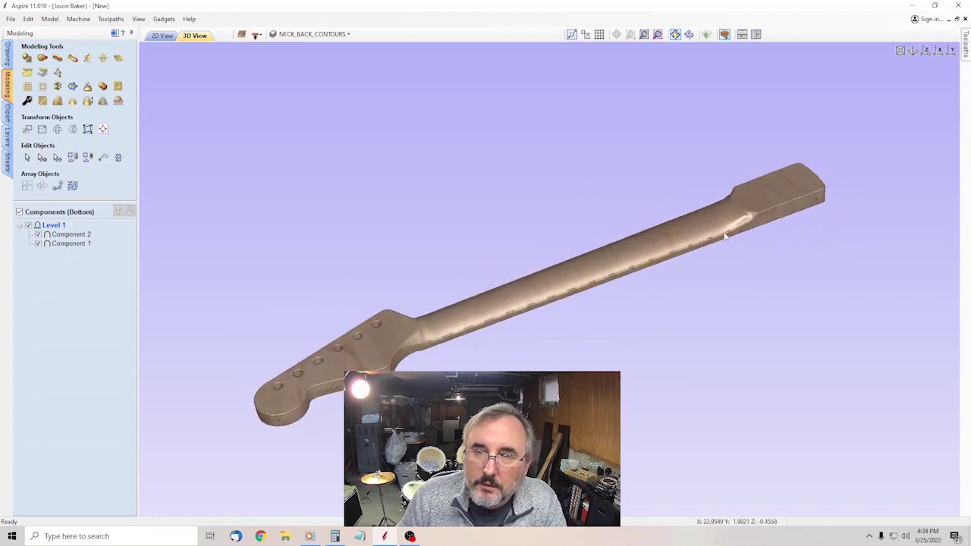
pyautogui.moveTo(722, 235); pyautogui.dragTo(556, 534)
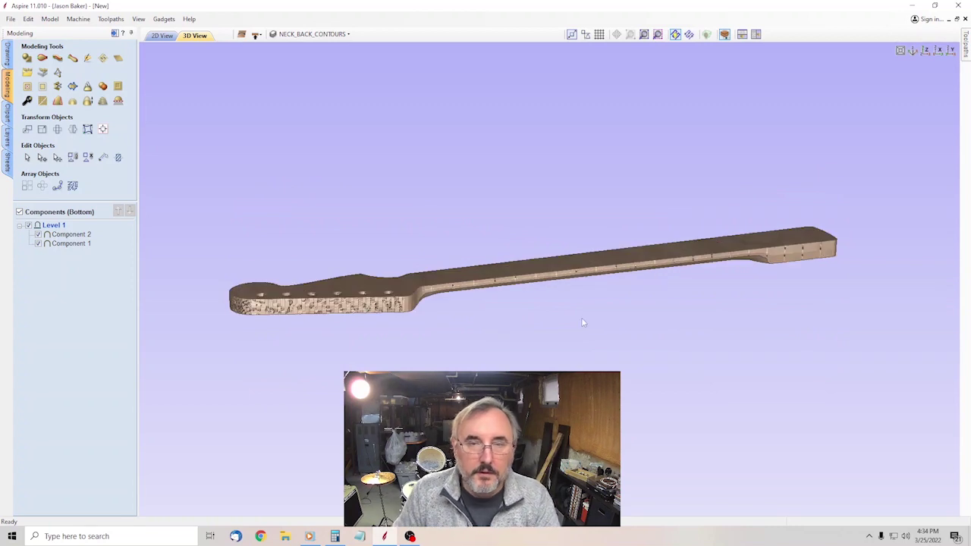
pyautogui.moveTo(582, 323); pyautogui.dragTo(565, 295)
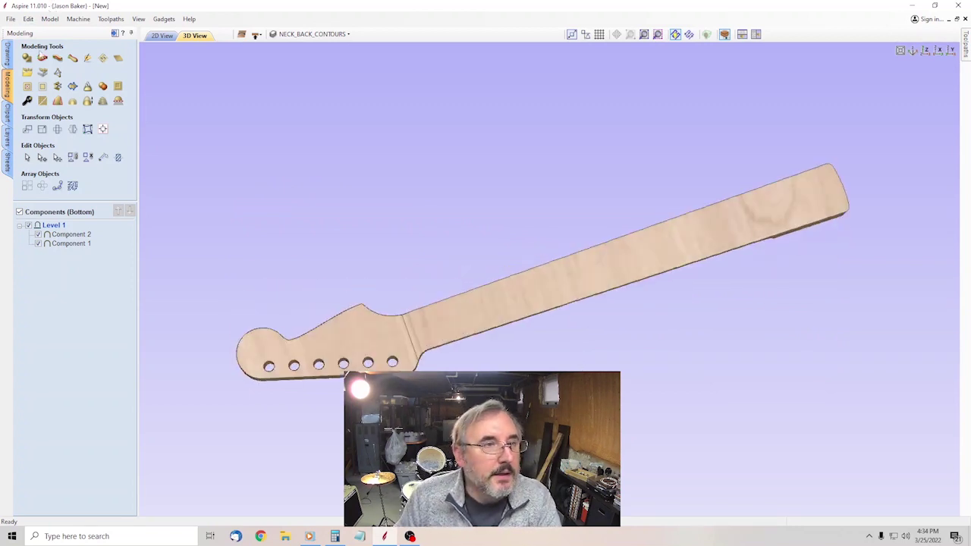
pyautogui.moveTo(852, 170); pyautogui.dragTo(873, 384)
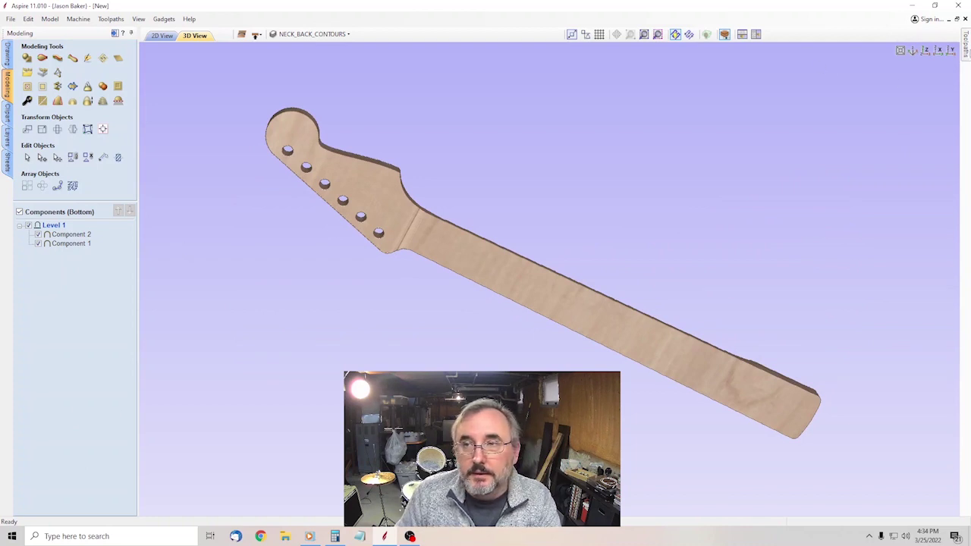
# Close Preview Toolpaths and orbit the blank to view the carved neck back.
pyautogui.click(966, 44)
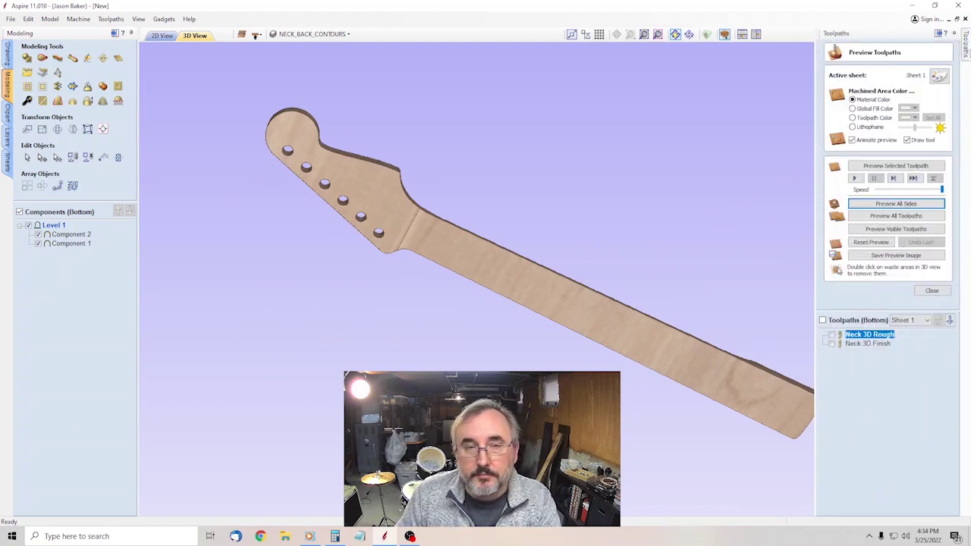
pyautogui.click(932, 291)
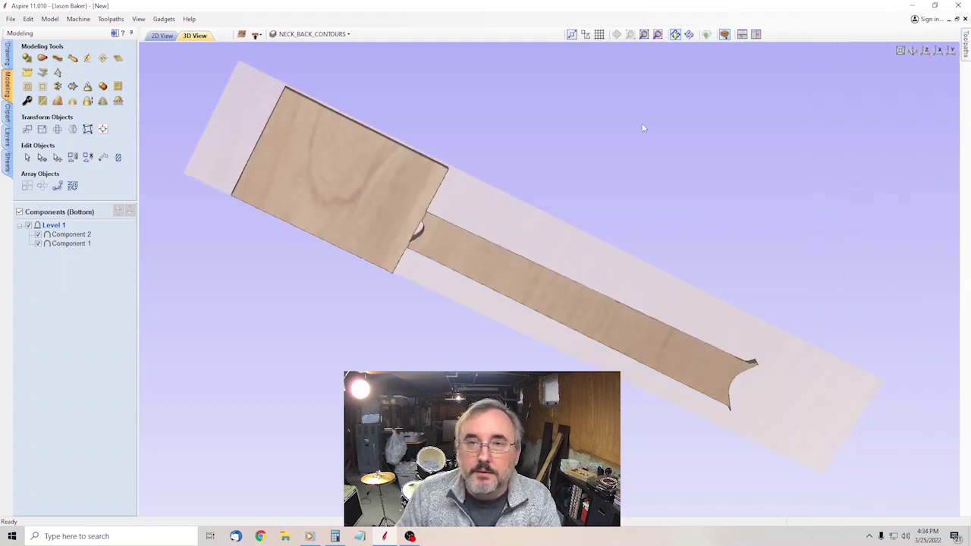
pyautogui.scroll(3, 778, 229)
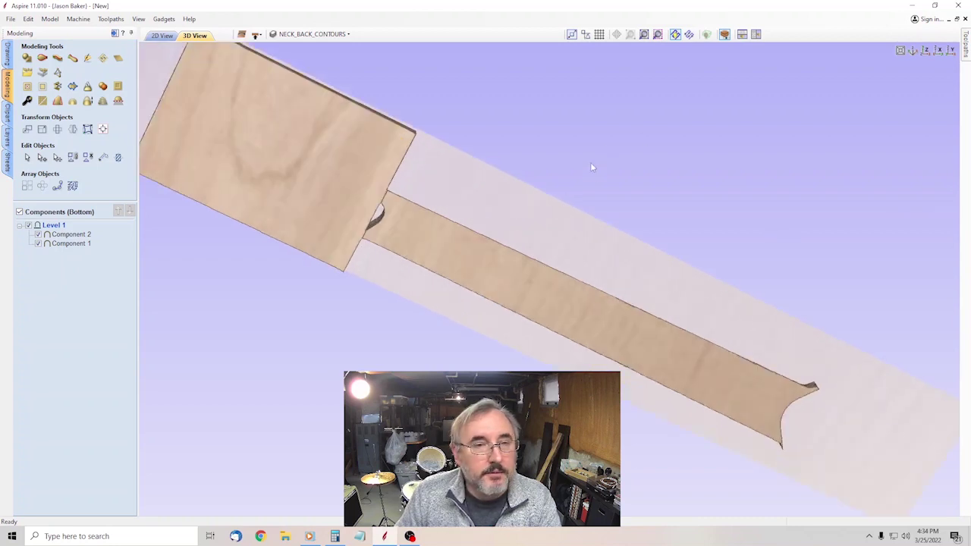
pyautogui.moveTo(580, 198); pyautogui.dragTo(654, 261)
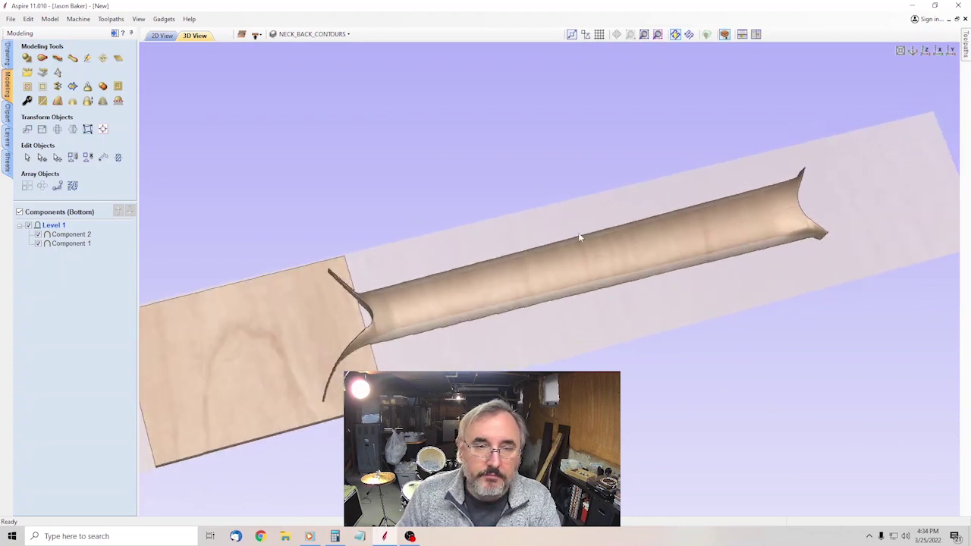